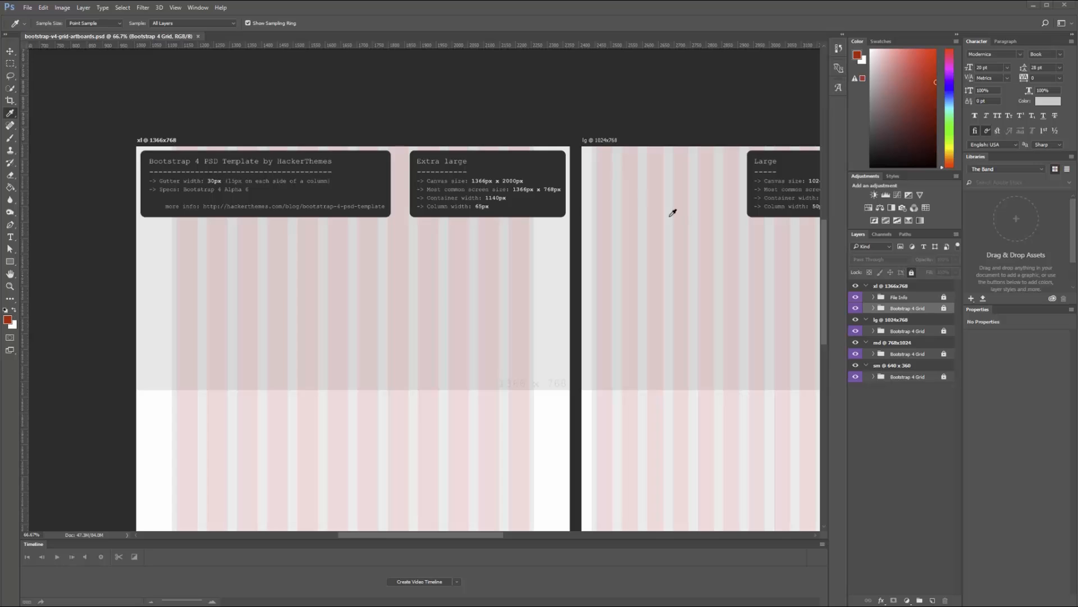
Step: Hide the lg, md and sm artboards, plus the File Info and Artboard info groups of the xl artboard
drag(510, 280, 101, 269)
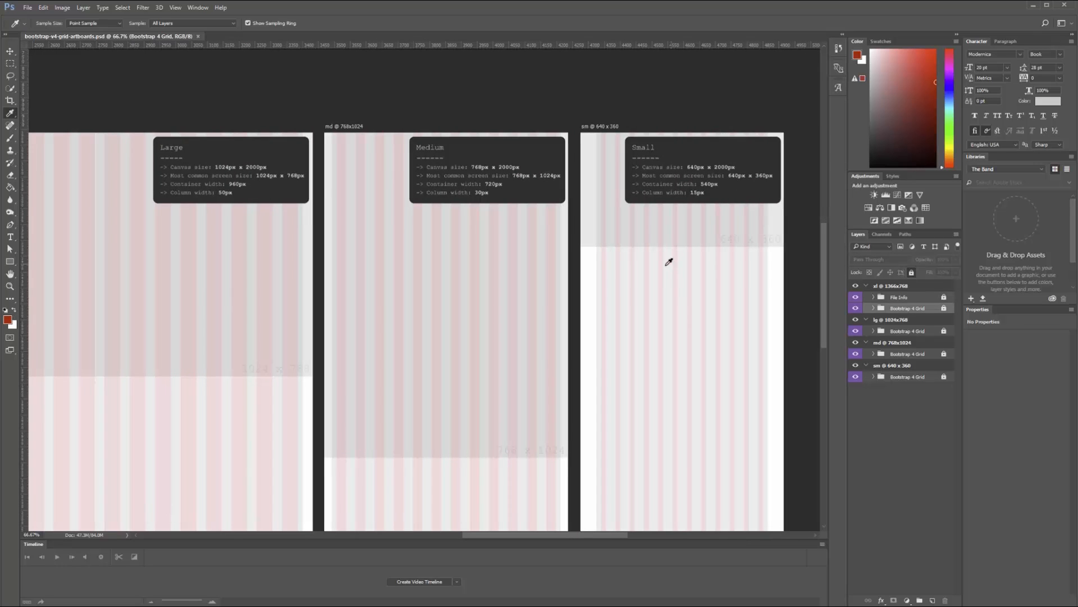
drag(251, 288, 628, 259)
drag(152, 200, 271, 202)
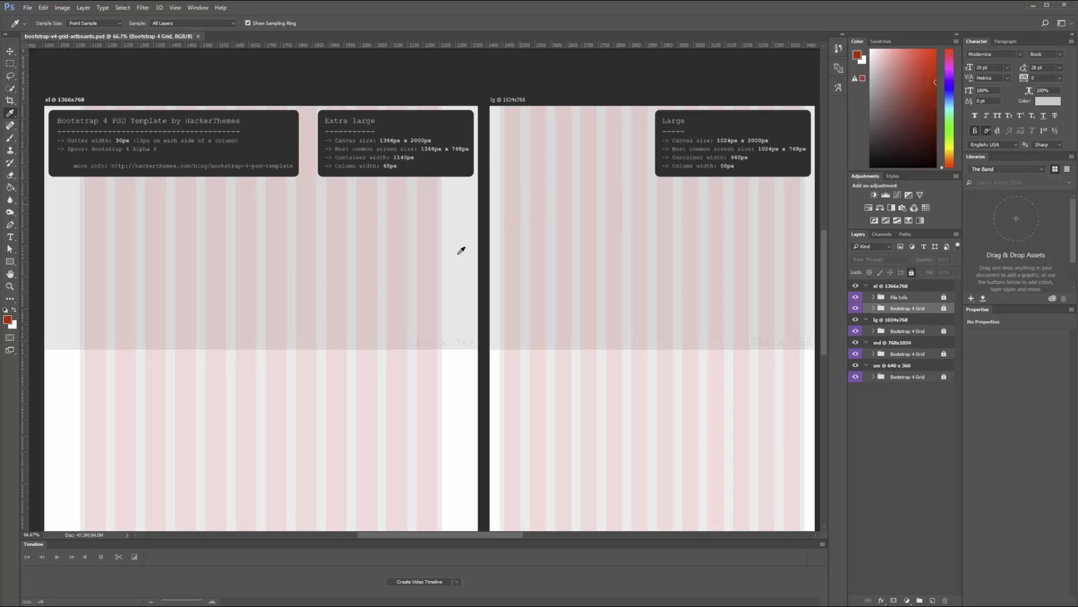
space+drag(396, 279, 454, 260)
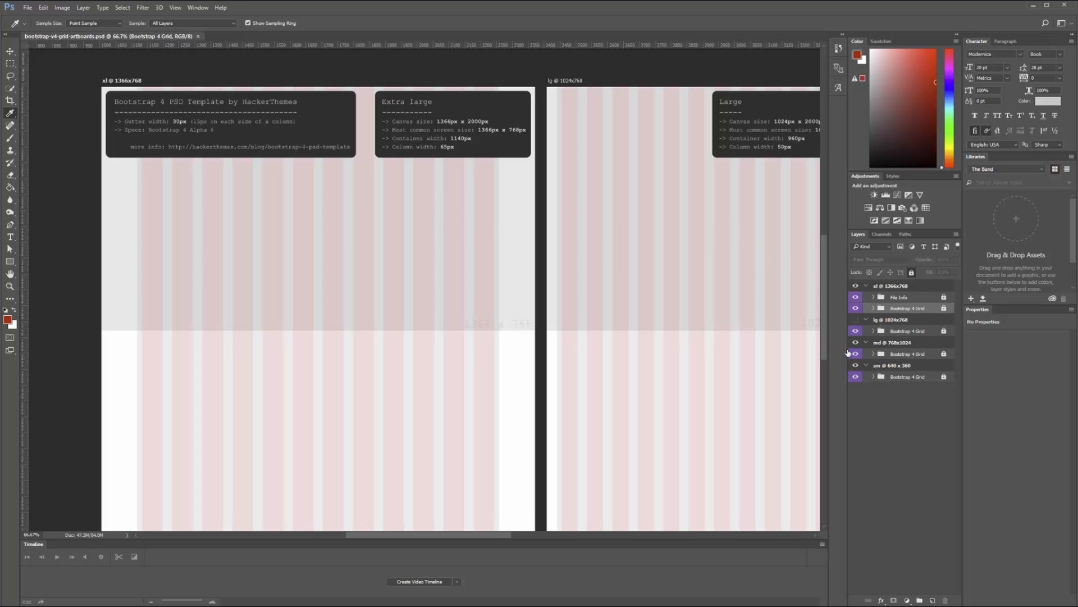
drag(848, 352, 848, 383)
click(855, 298)
click(874, 309)
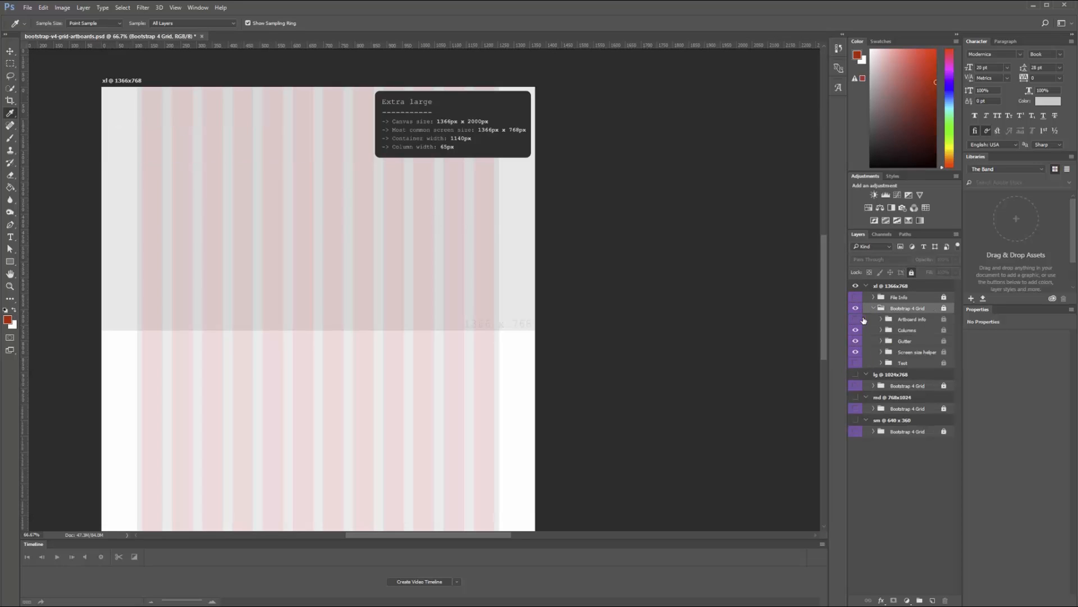
click(874, 308)
Step: Review the photos in the music website template folder and the Coolors colour palette in the browser
key(v)
drag(328, 212, 307, 215)
click(424, 251)
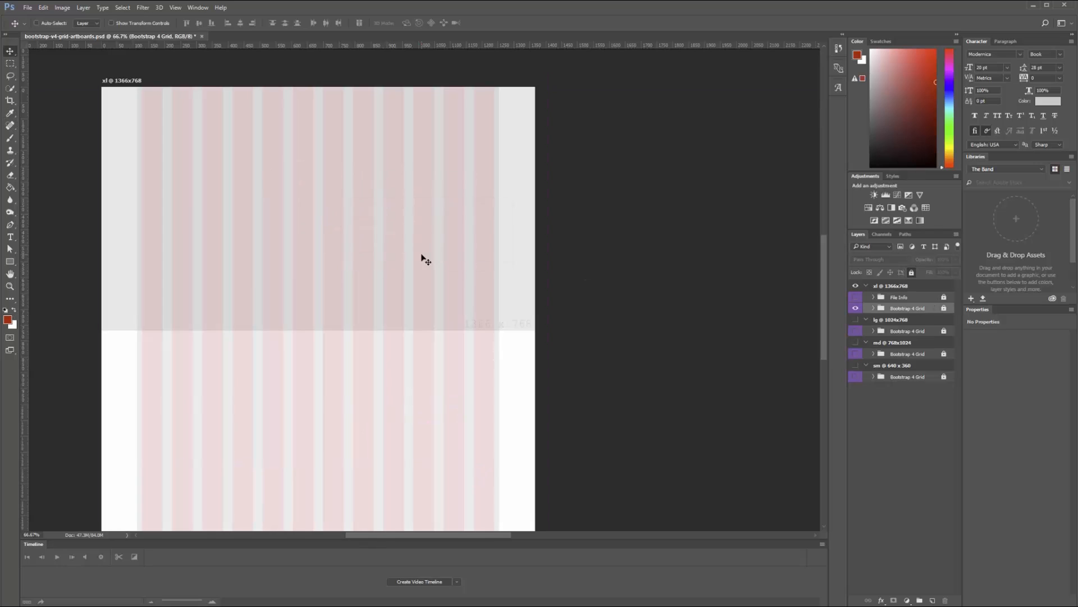
drag(311, 253, 370, 255)
key(ctrl+plus)
drag(326, 165, 402, 247)
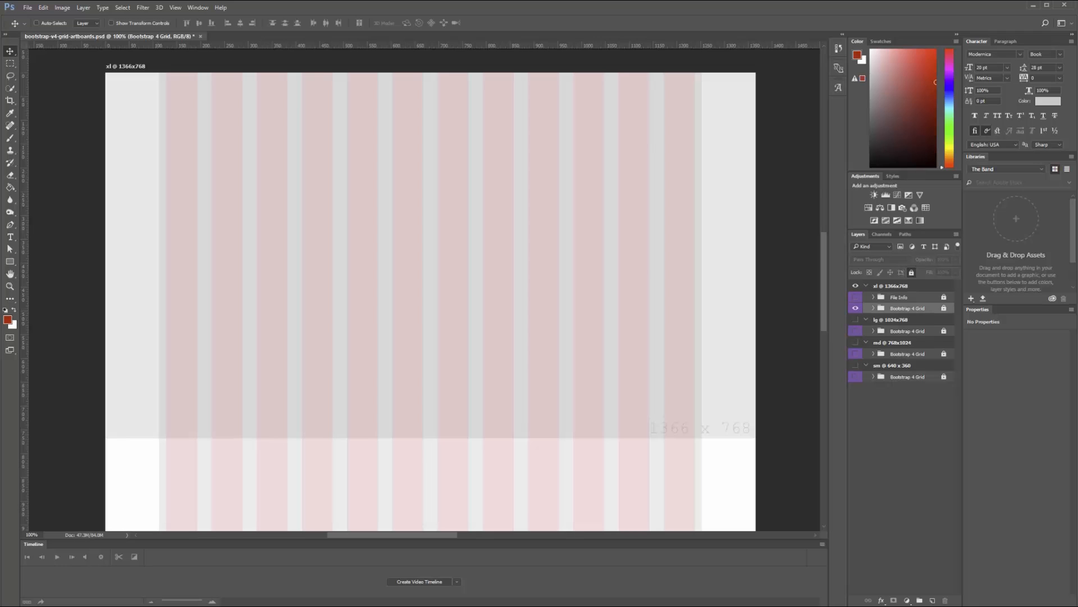
drag(1077, 84, 686, 73)
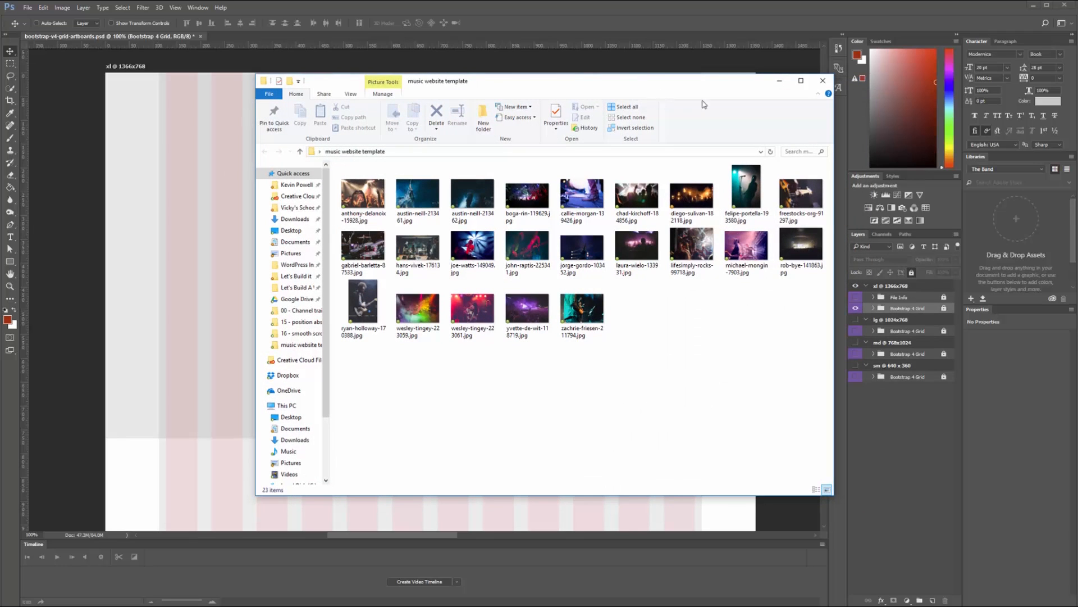
click(824, 81)
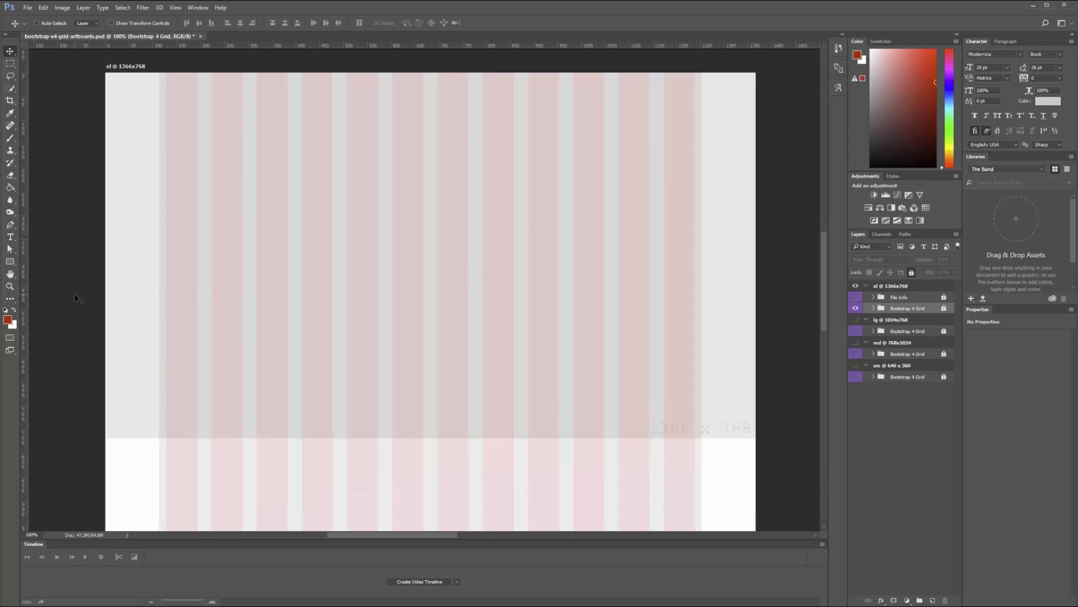
key(alt+Tab)
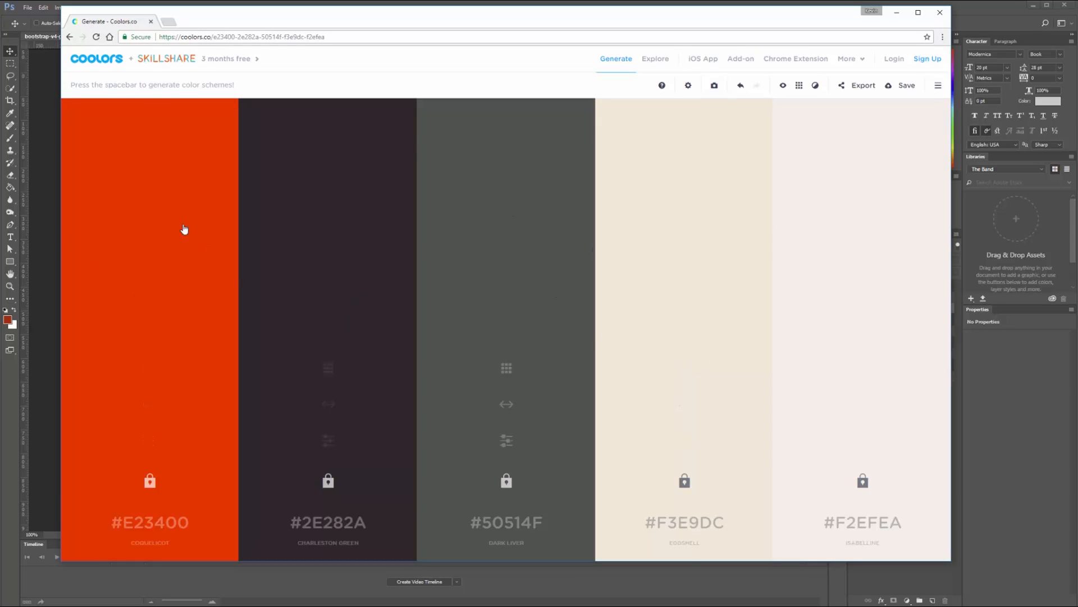
click(897, 13)
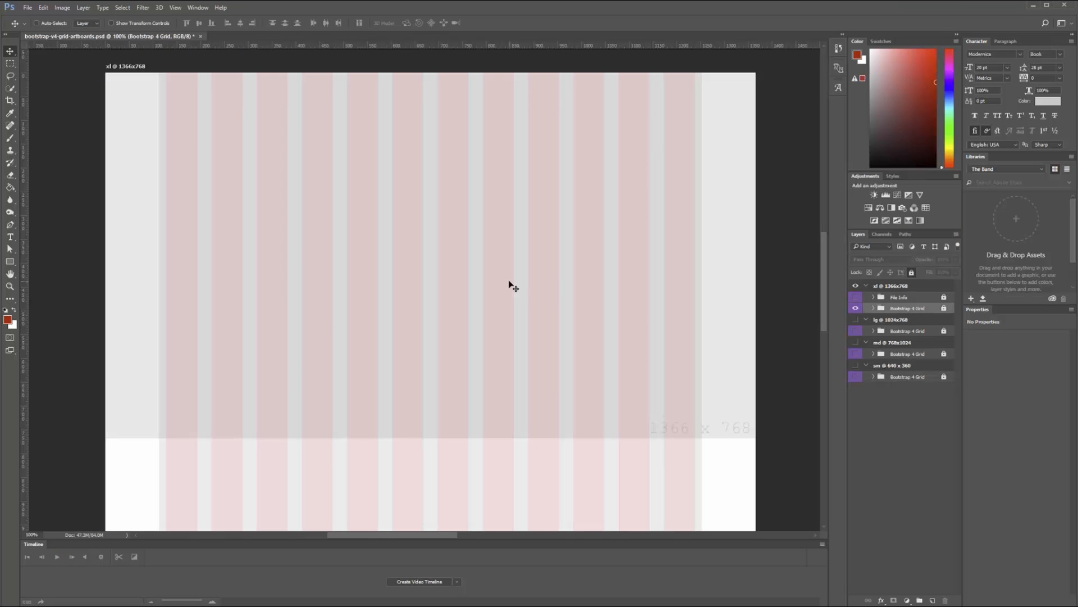
Step: Draw a full-width header rectangle about 1370 × 108 px across the top of the xl artboard
key(t)
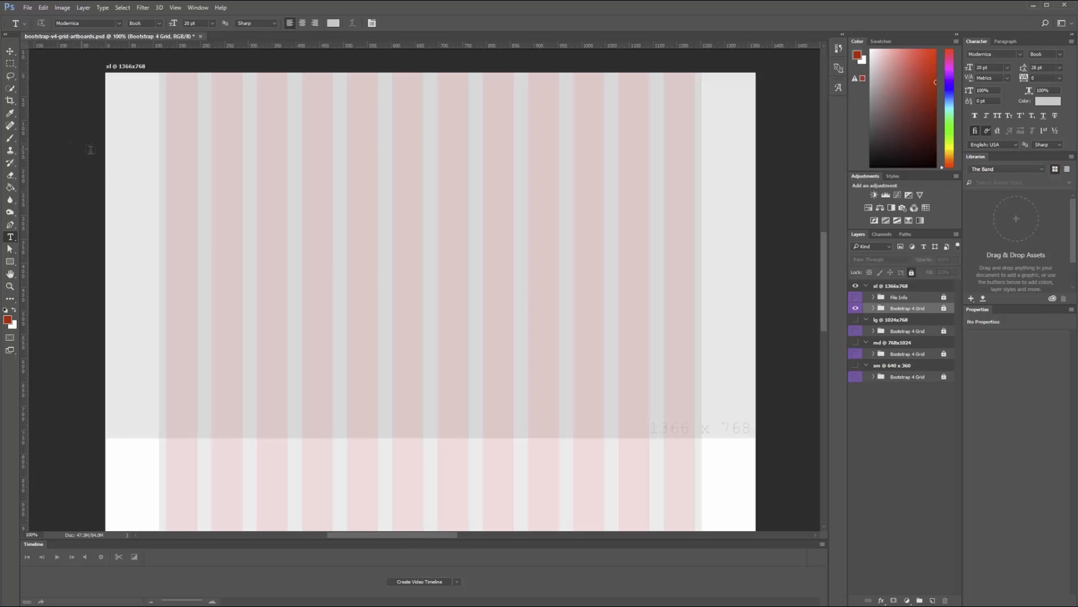
click(12, 262)
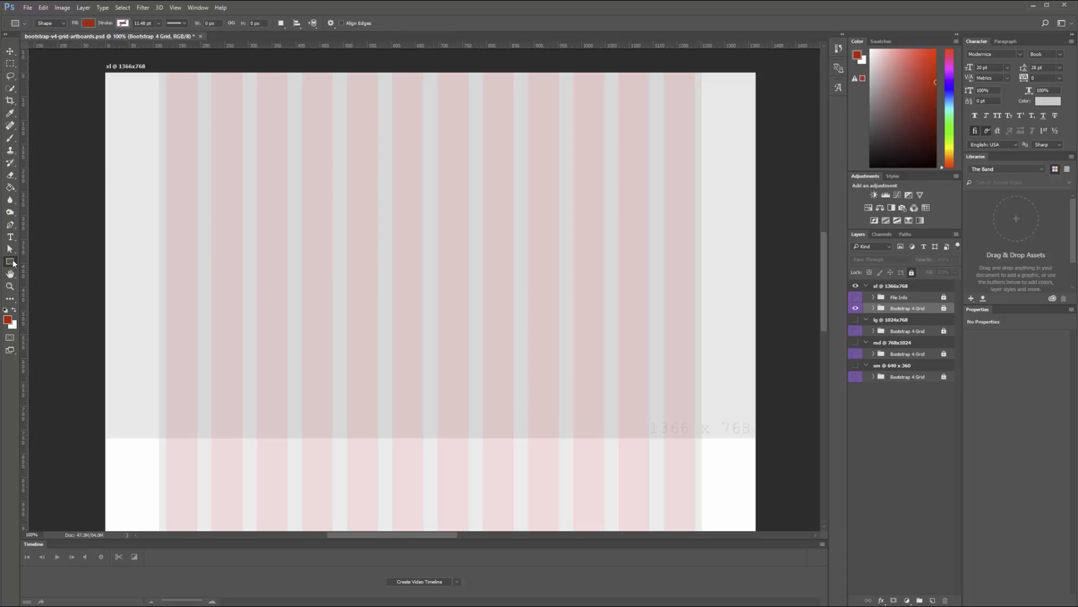
mouse_move(104, 70)
mouse_down()
mouse_move(770, 115)
mouse_move(758, 122)
mouse_up()
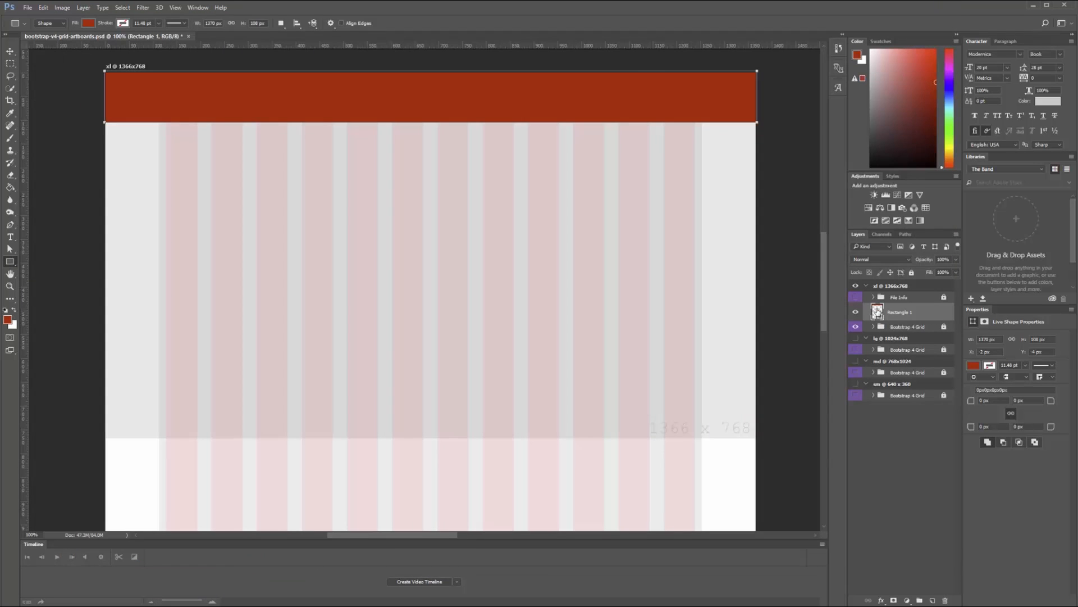
Step: Set the header rectangle's fill to E23400 and compare it with the matching Coolors swatch
double_click(877, 312)
text(E23400)
click(1038, 103)
key(alt+Tab)
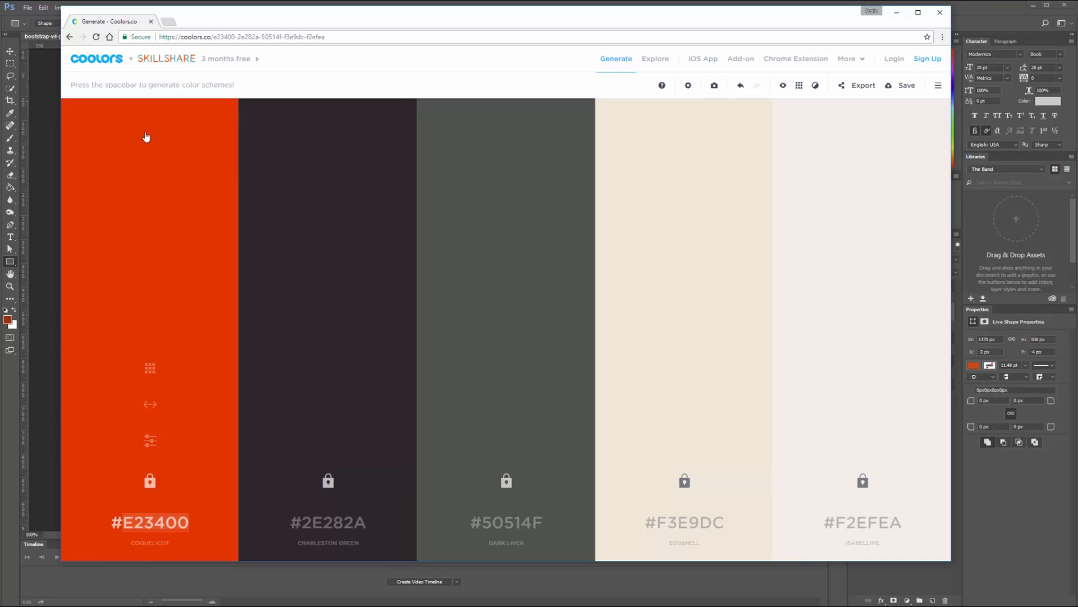
key(alt+Tab)
Step: Turn on Proof Colors for the document and check that the proof setup is Monitor RGB
click(175, 7)
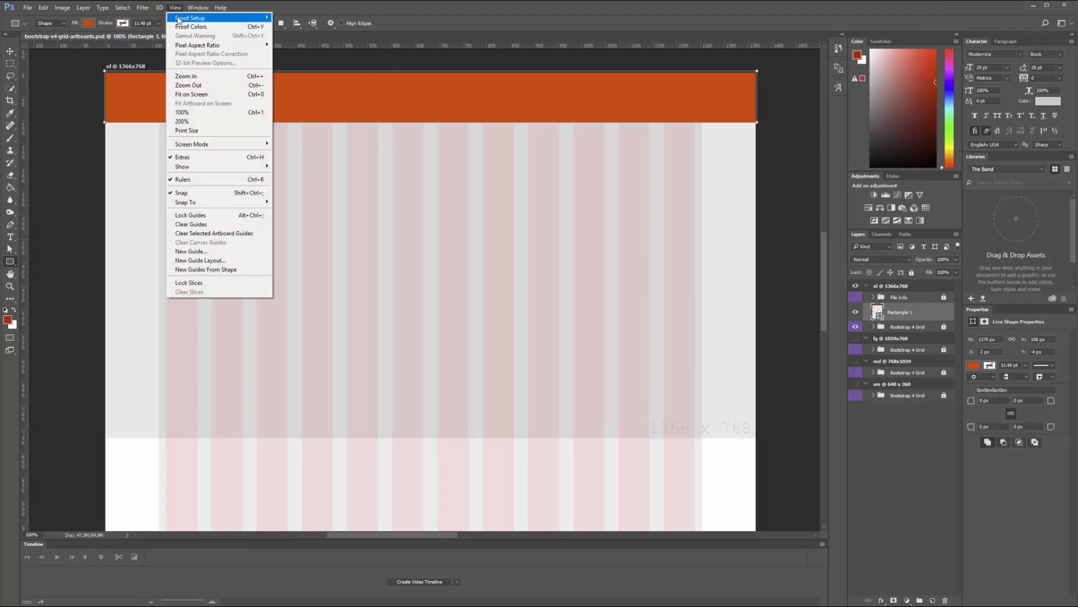
mouse_move(191, 17)
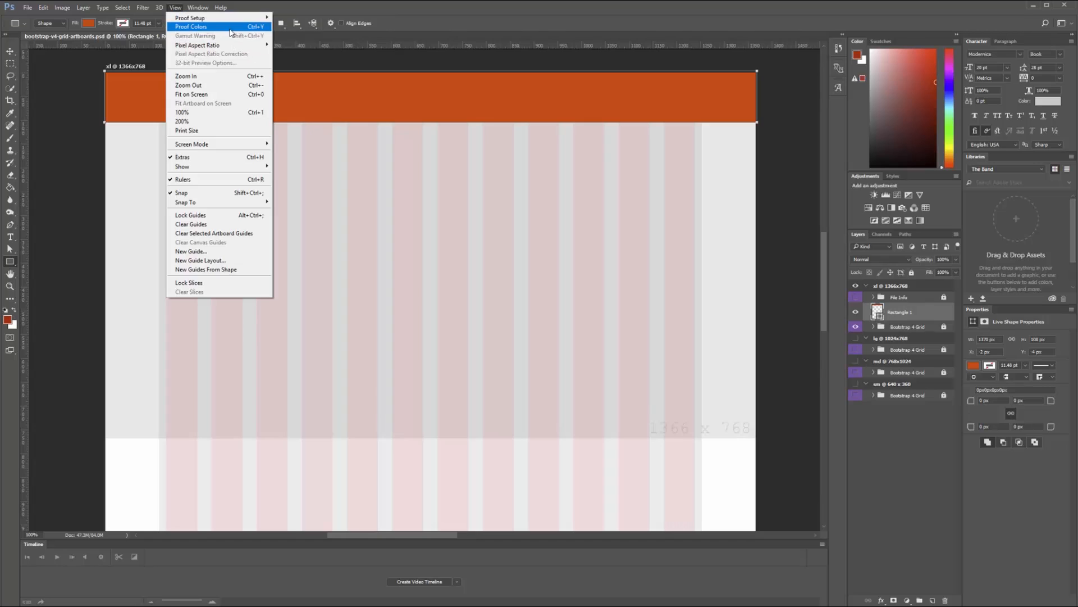
click(242, 26)
key(v)
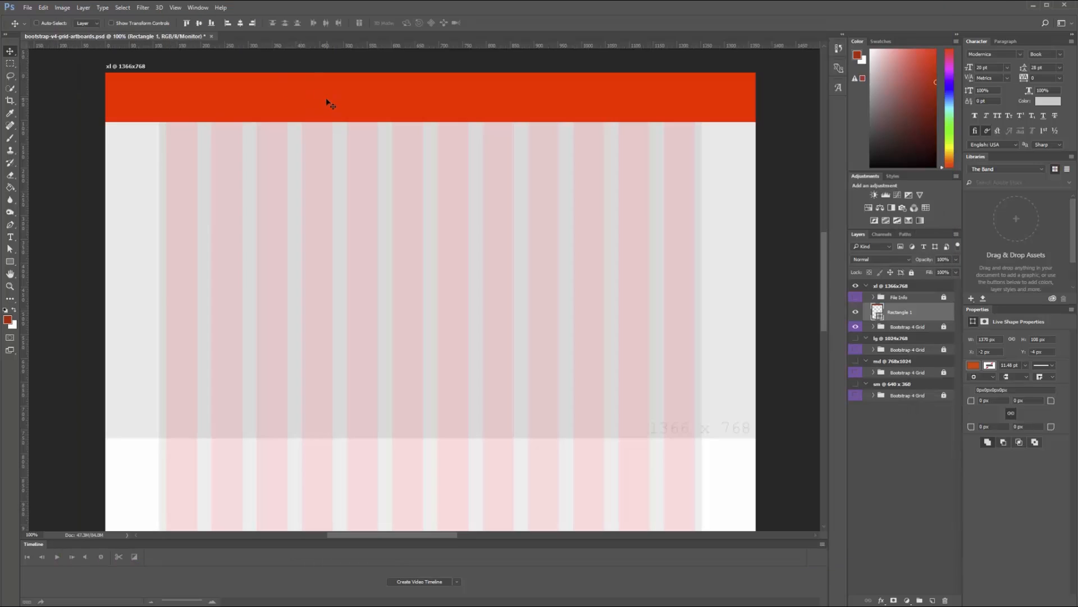
click(175, 8)
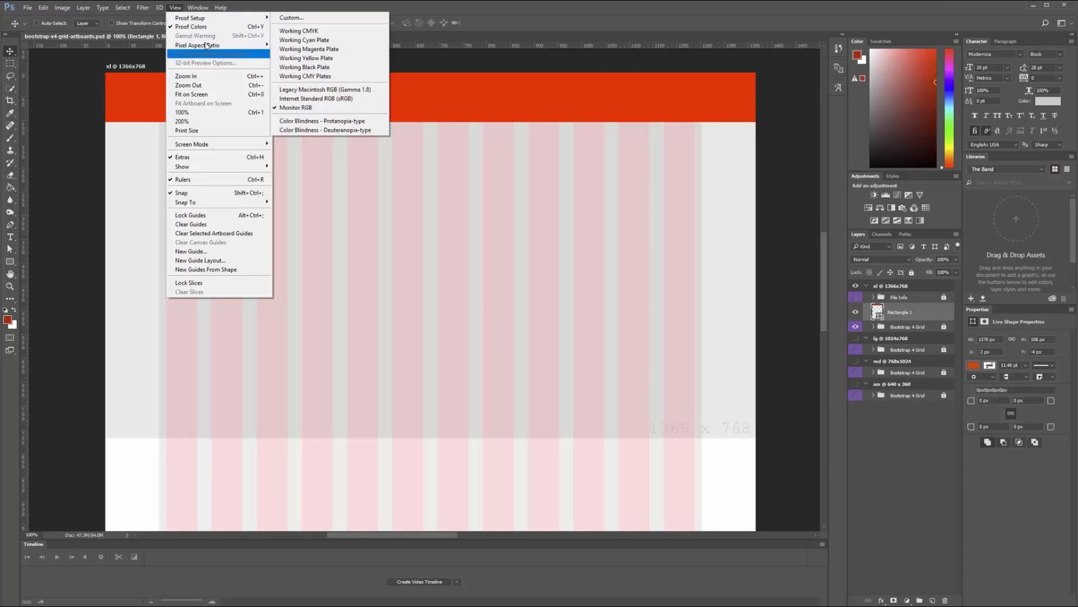
click(565, 23)
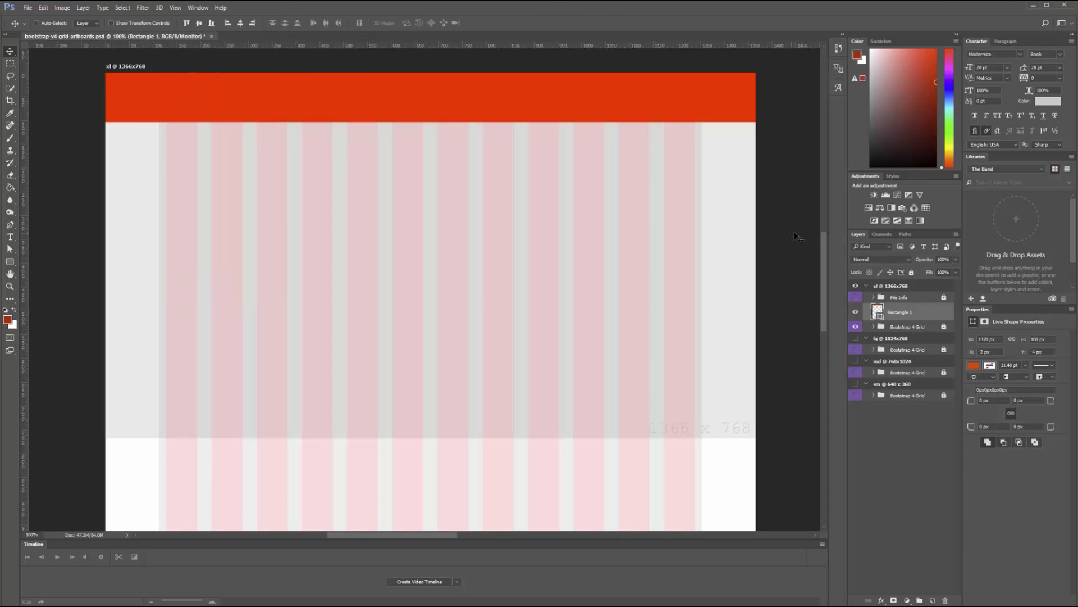
Step: Add the text "The Band" below the header and set its font to Banshee Std
key(t)
click(127, 227)
text(The)
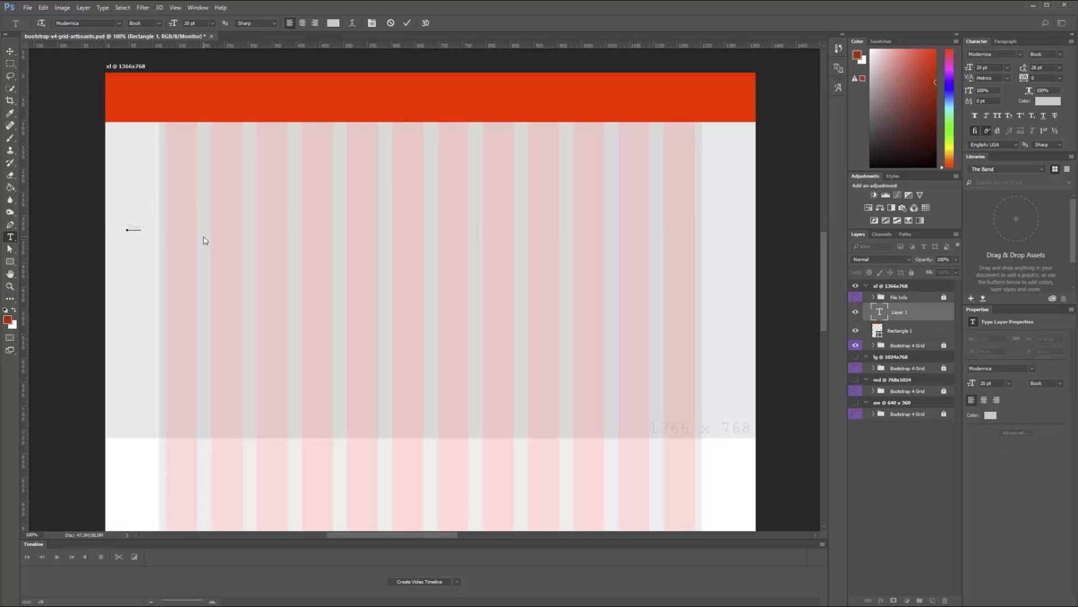
text( Band)
key(ctrl+a)
click(83, 24)
text(ban)
click(70, 62)
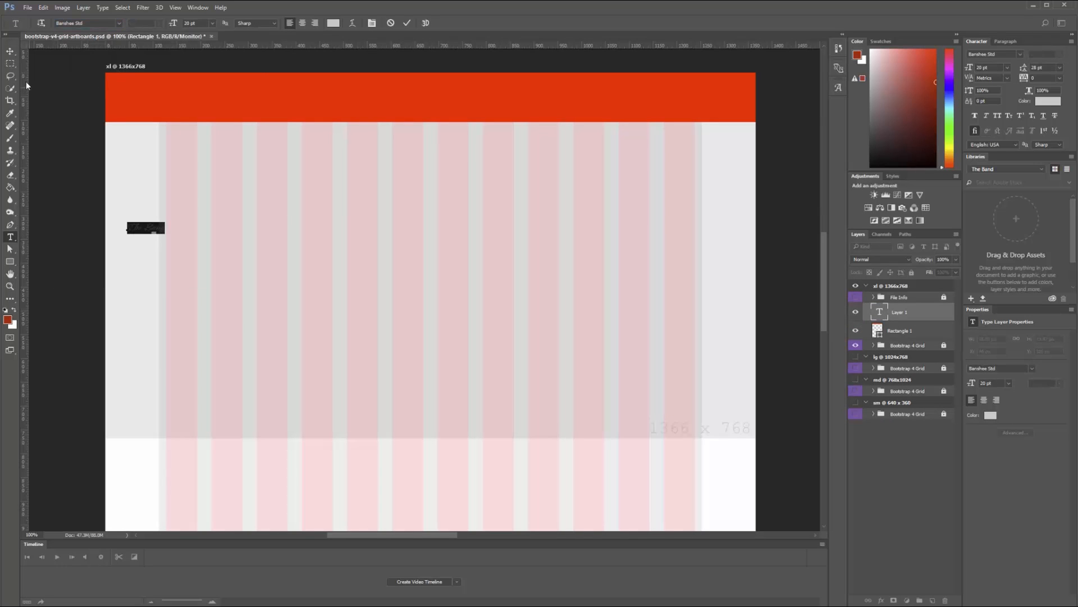
Step: Move the "The Band" text into the header at the grid's left edge and enlarge it to about 51.72 pt
click(10, 51)
drag(153, 227, 258, 105)
key(ctrl+t)
key(Return)
Step: Change the colour of the "The Band" logo text to black
click(10, 237)
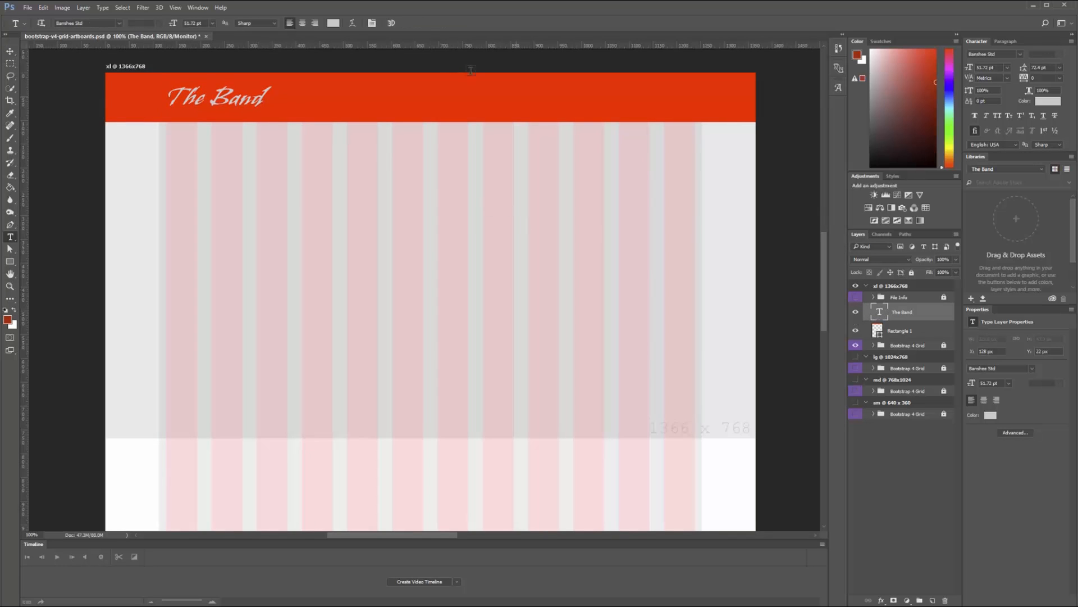
click(333, 24)
drag(886, 188, 723, 249)
click(1043, 100)
Step: Duplicate the logo text to the right within the header and turn the copy into "Home" in Mr Eaves XL Mod OT
click(10, 51)
drag(260, 105, 564, 106)
click(10, 237)
triple_click(540, 104)
click(119, 24)
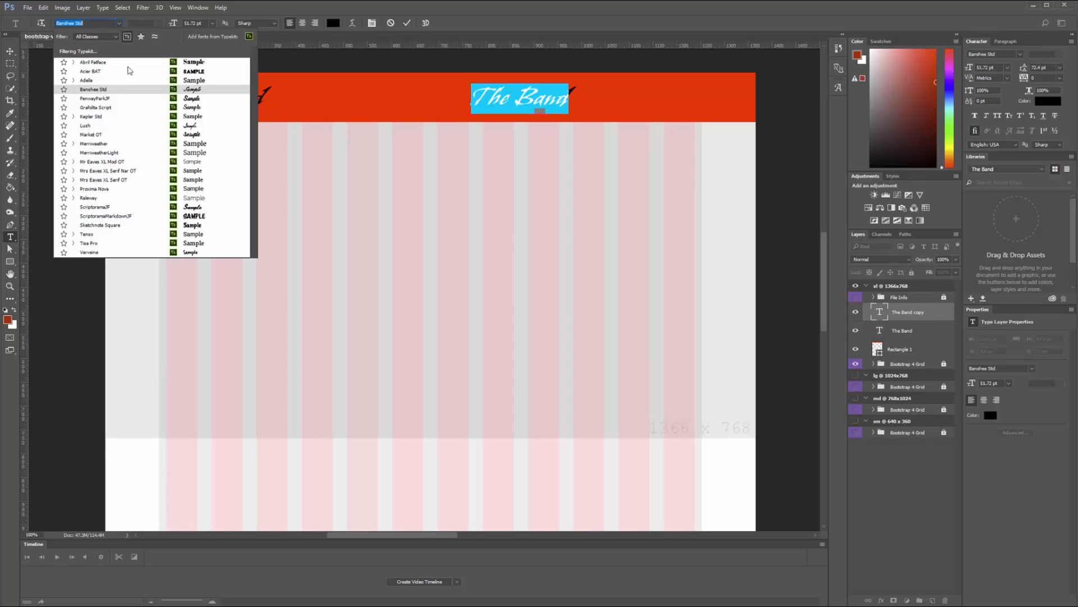
click(198, 163)
text(Home)
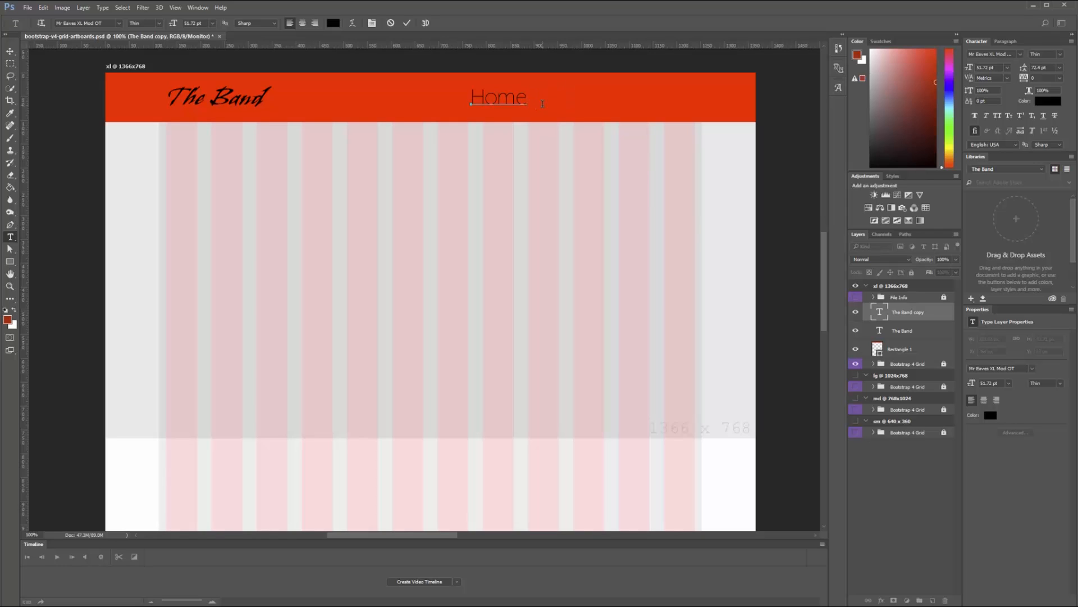
Step: Extend the "Home" text with evenly spaced menu items "About", "Our Music" and "Upcoming shows"
drag(574, 101, 529, 99)
key(ctrl+c)
key(ctrl+v)
text(About)
key(ctrl+v)
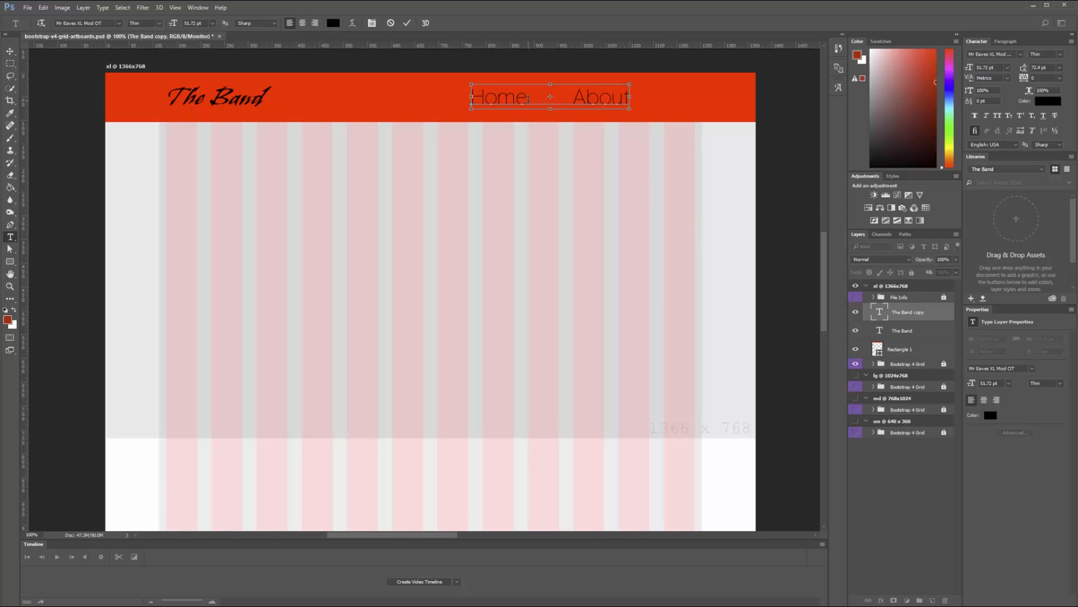
key(Tab)
text(Our Musi)
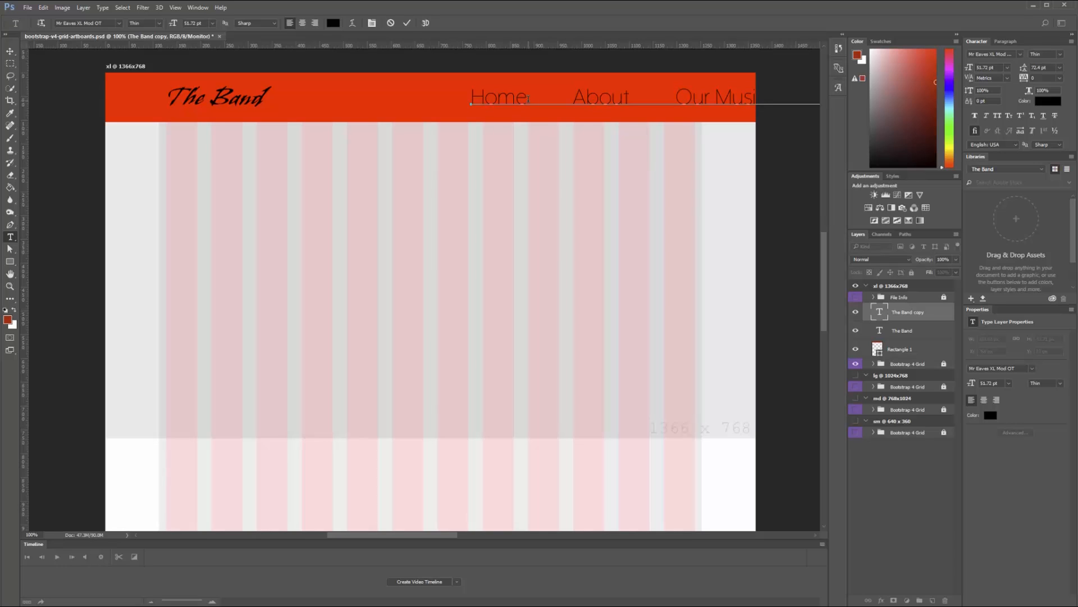
Step: Right-align the menu text and move it to the right edge of the grid columns in the header
click(315, 24)
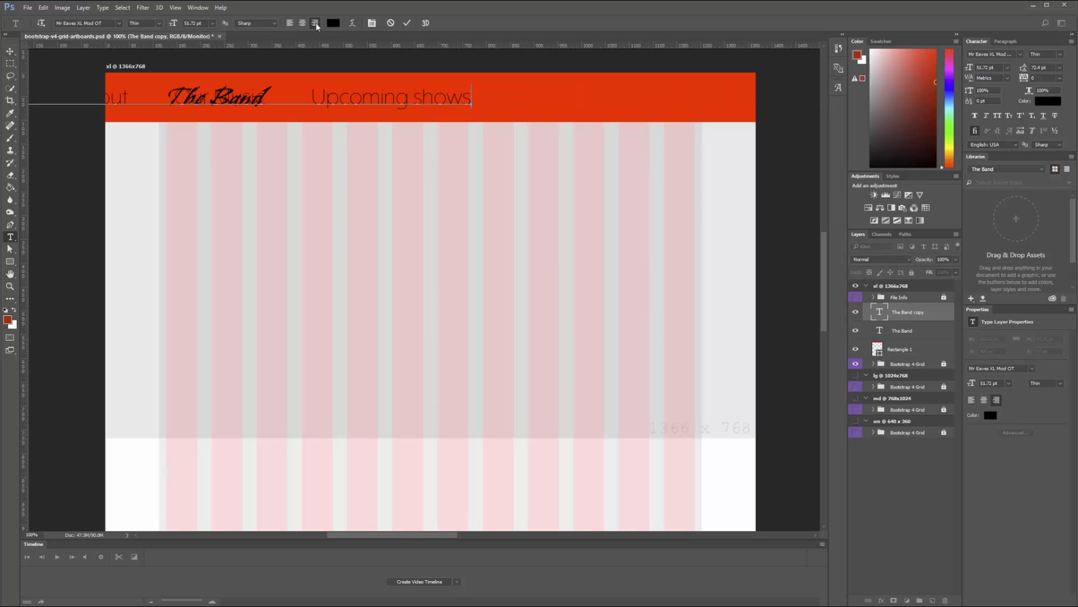
key(ctrl+Return)
key(v)
drag(438, 100, 662, 100)
Step: Reduce the font size of the whole menu text to 35.72 pt
key(t)
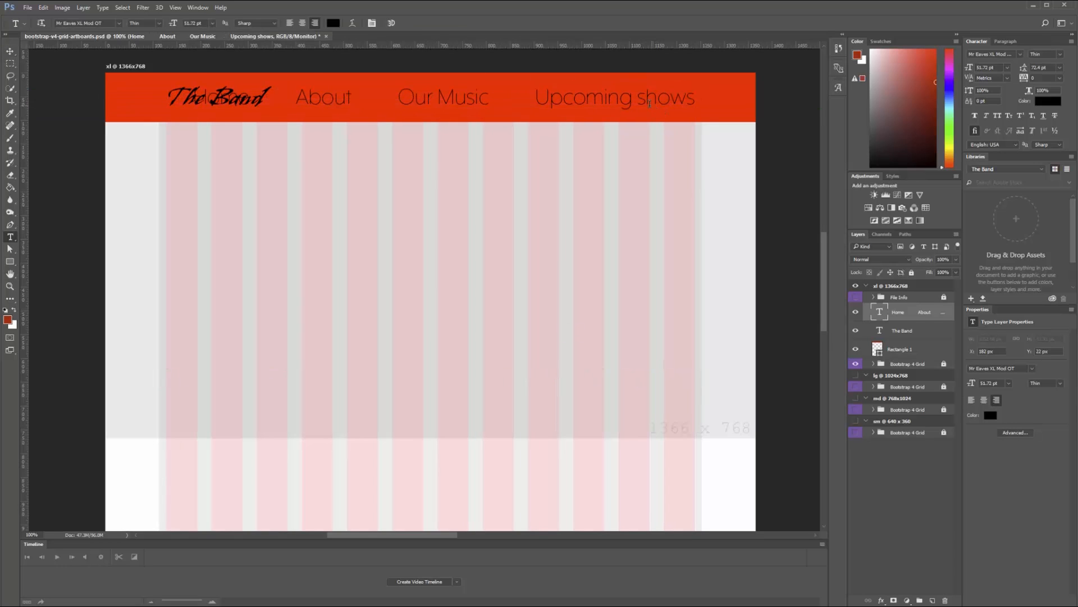
click(243, 93)
key(ctrl+a)
drag(174, 24, 166, 29)
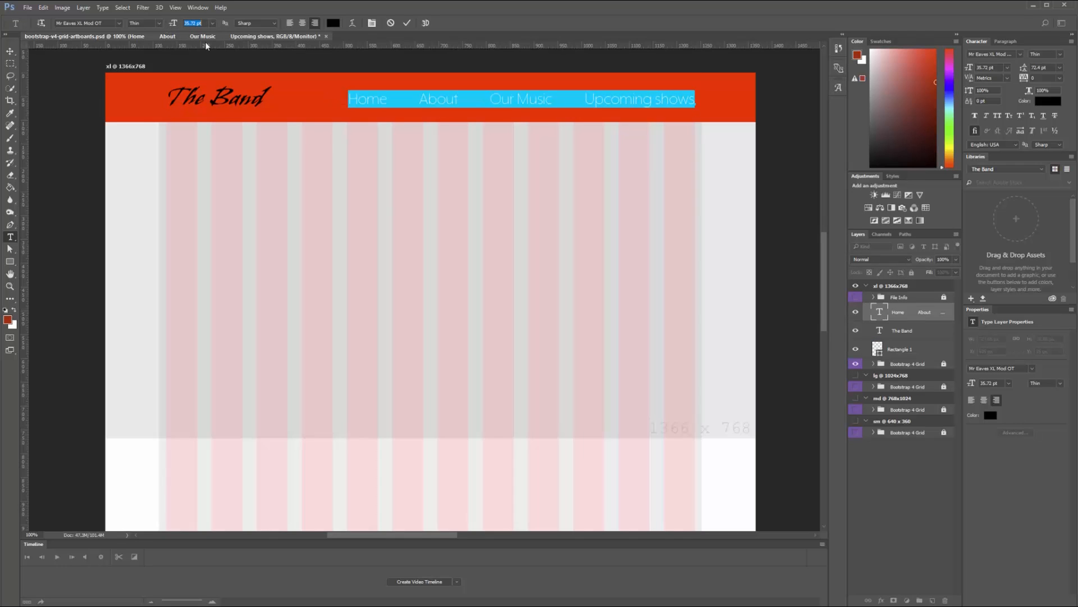
click(478, 98)
text(Blog)
key(ctrl+z)
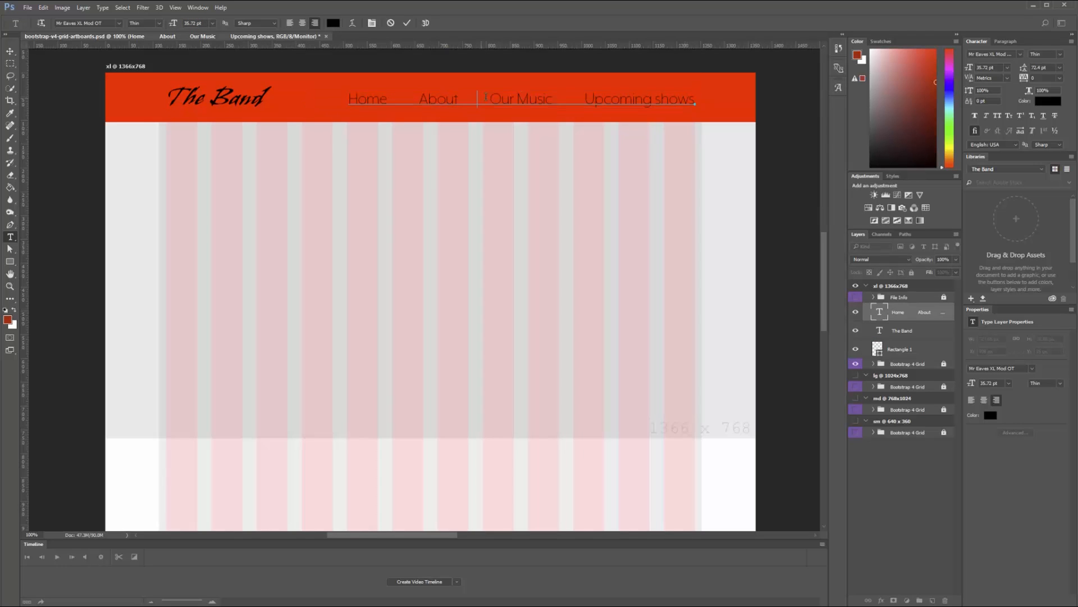
key(ctrl+z)
key(ctrl+z)
key(ctrl+z)
Step: Set the font size of the whole menu text to 22 pt
key(ctrl+a)
drag(184, 23, 241, 24)
text(22)
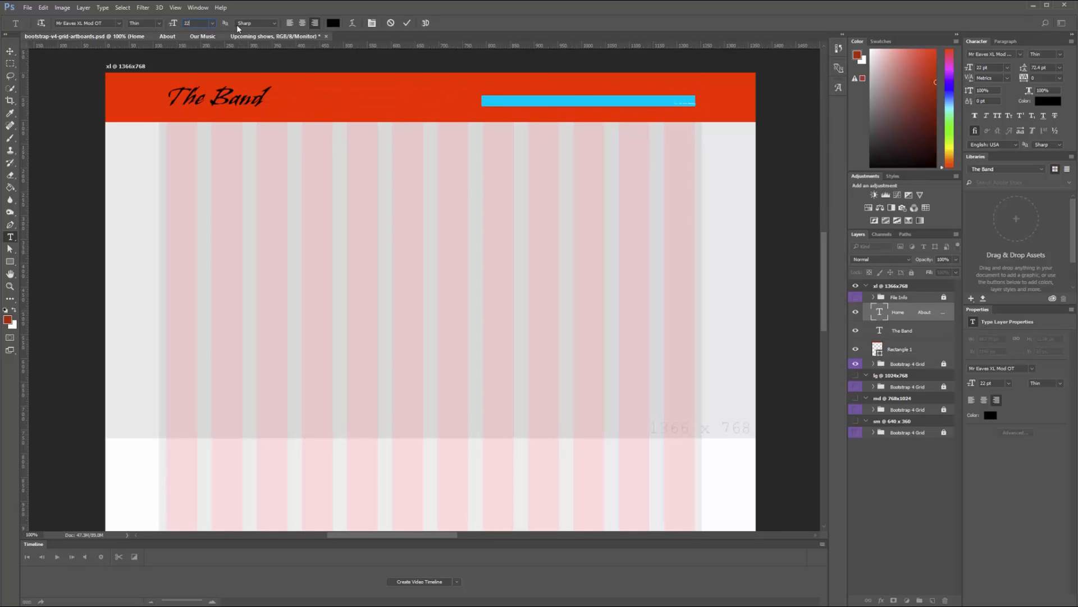
key(Return)
key(ctrl+Return)
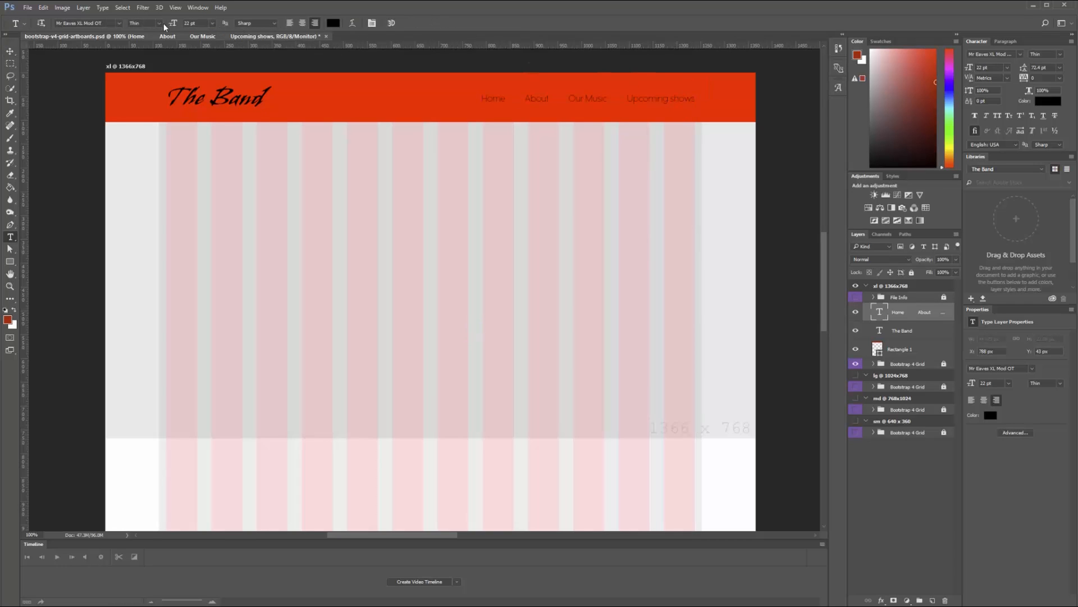
Step: Set the menu text's font style to Bold
click(159, 23)
click(149, 128)
click(159, 24)
click(155, 93)
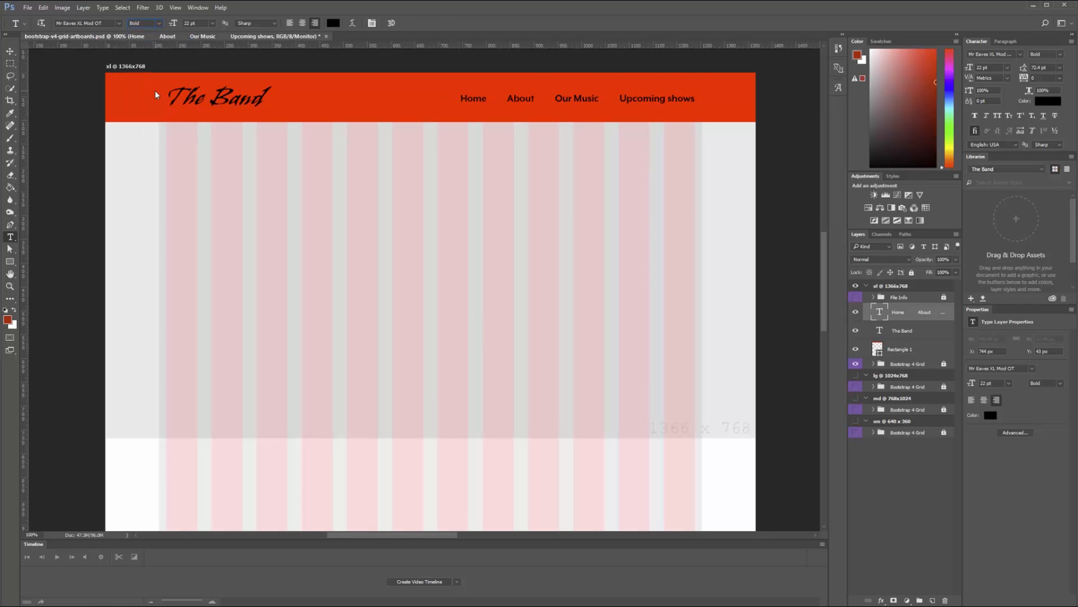
Step: Capitalize the first letter of "shows" in the last menu item
click(674, 104)
key(BackSpace)
text(S)
key(ctrl+Return)
Step: Apply All Caps to the menu text and set its tracking to 25
click(997, 116)
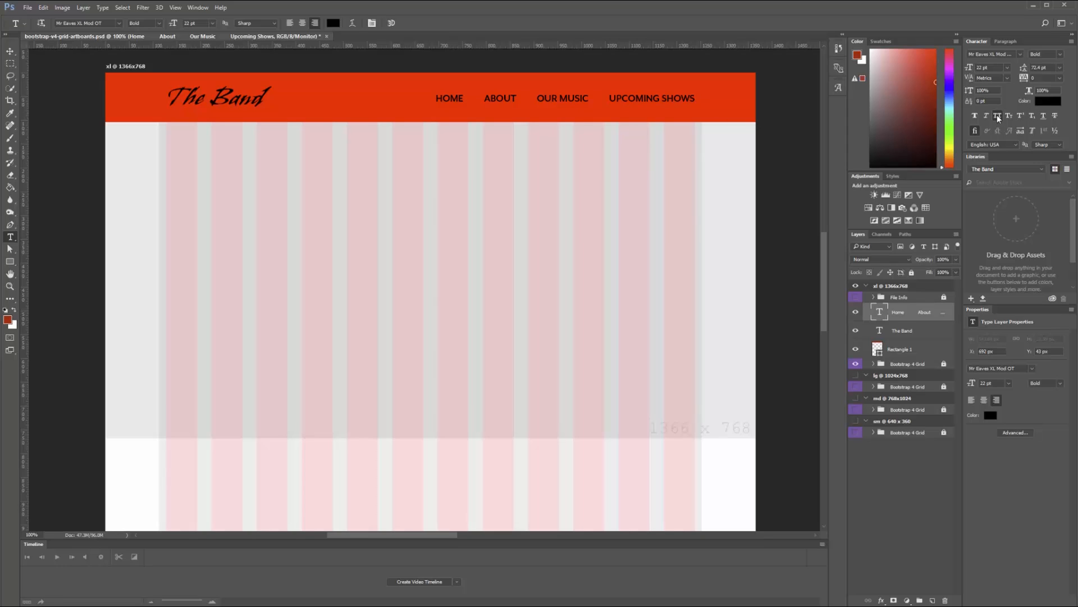
drag(1024, 78, 978, 73)
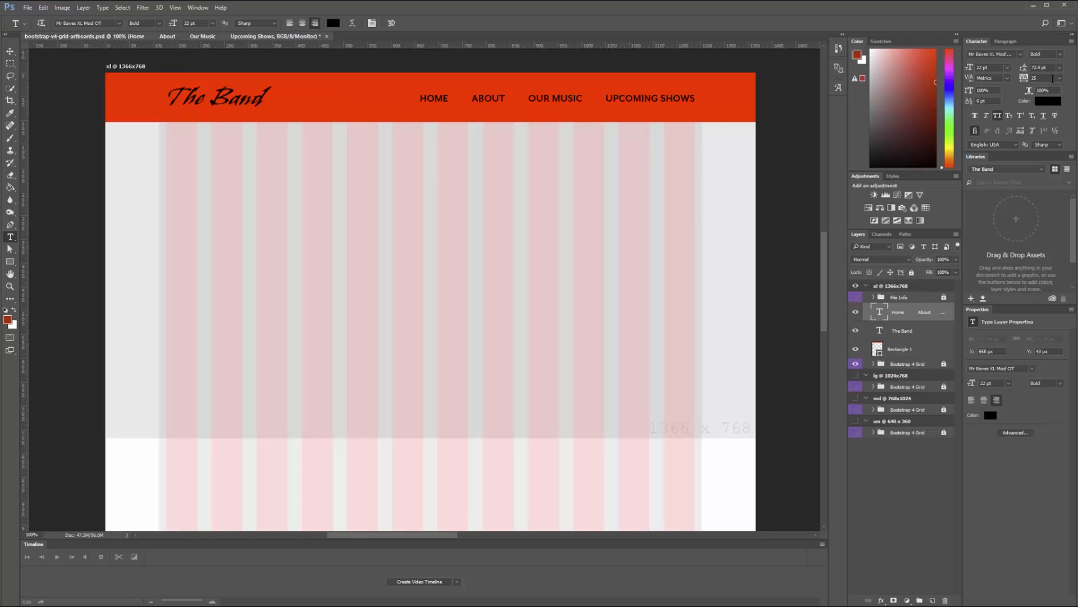
Step: Set the tracking of the menu text to 0
drag(1053, 79, 1009, 76)
text(0)
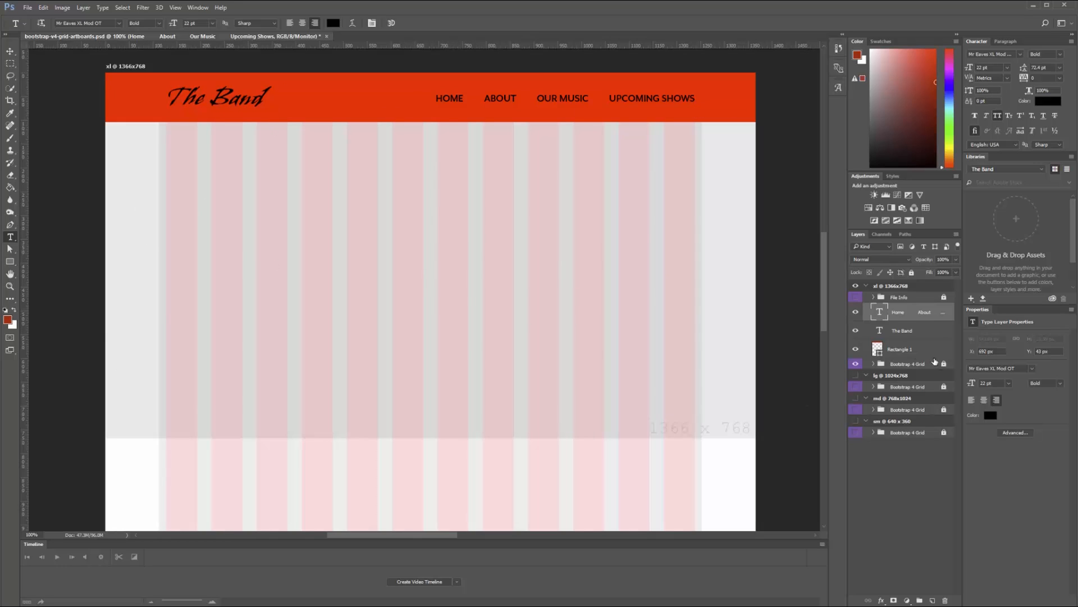
Step: Rename the header's rectangle layer as navbar bg
shift+click(915, 344)
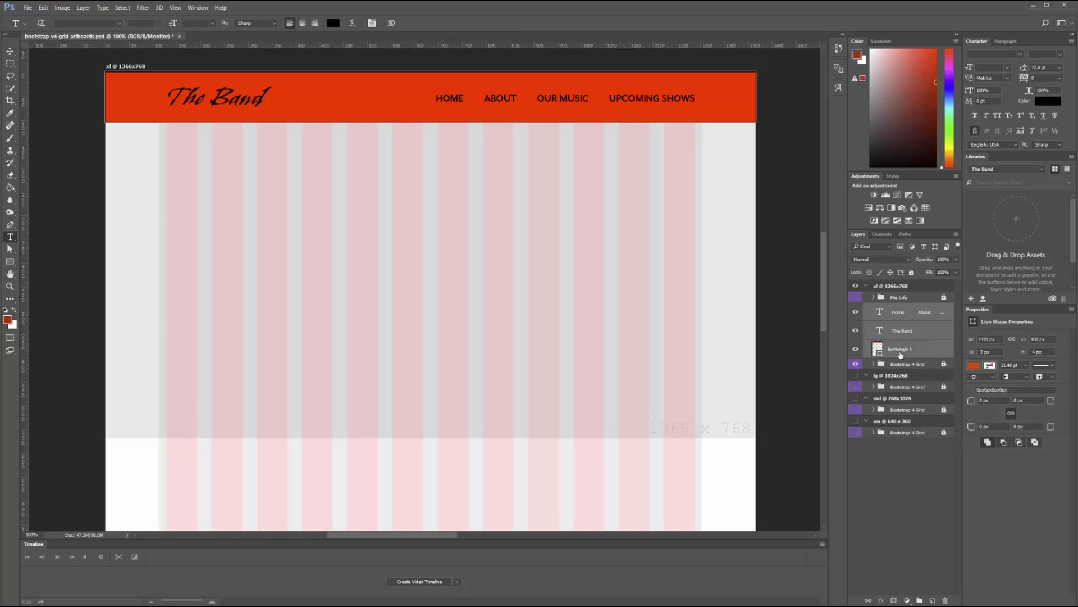
double_click(899, 351)
text(nabbar bg)
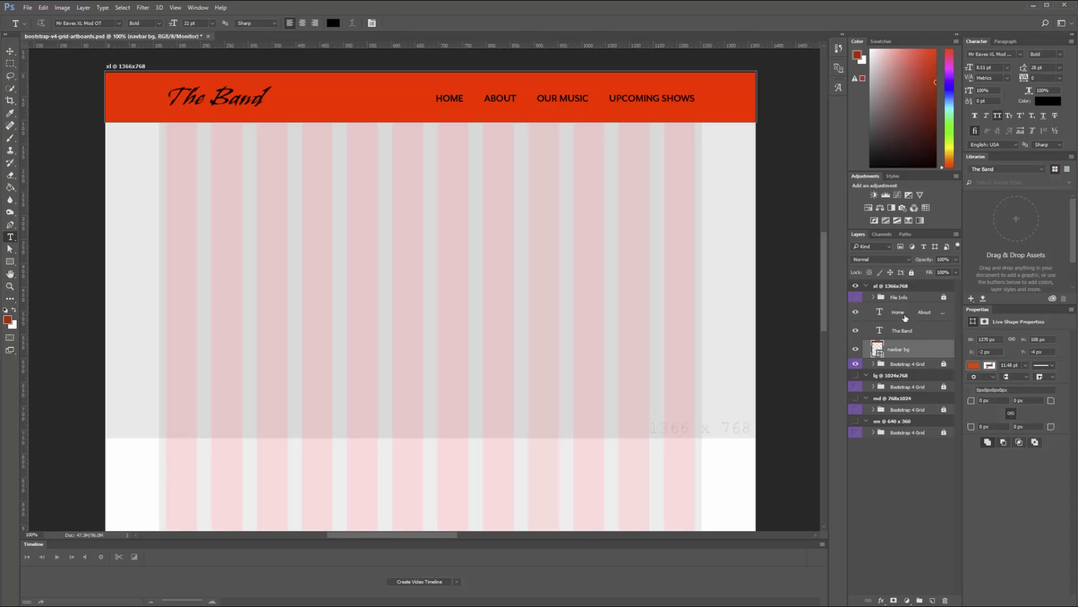
key(Return)
Step: Group the menu, logo and navbar bg layers and name the group Navbar
key(ctrl+g)
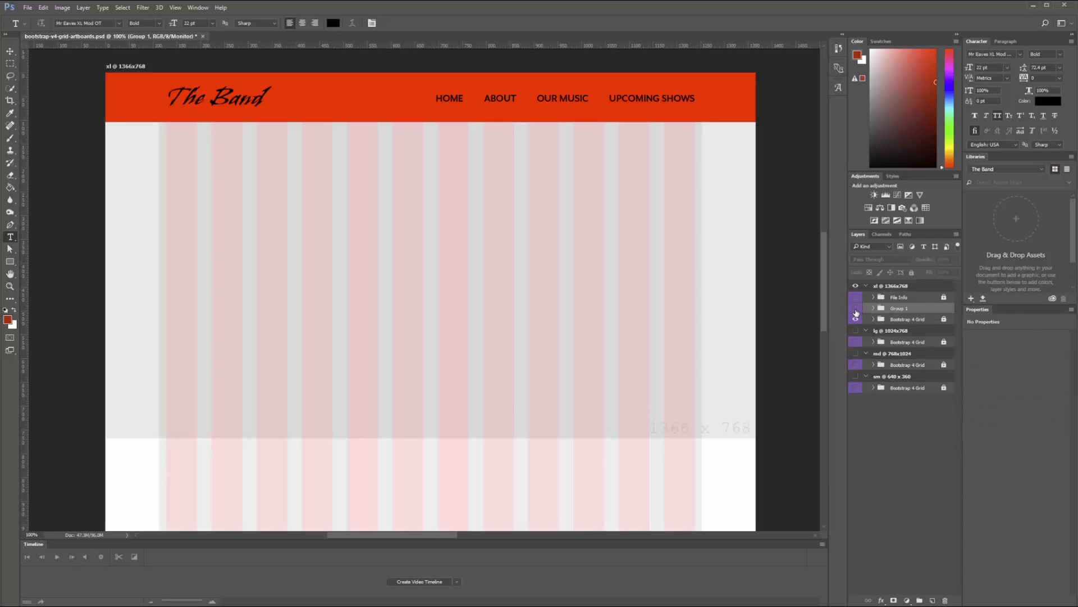
double_click(901, 308)
text(Navbar)
key(Return)
Step: Move the Navbar group below the xl artboard's Bootstrap 4 Grid and give it a red layer color
drag(903, 308, 893, 325)
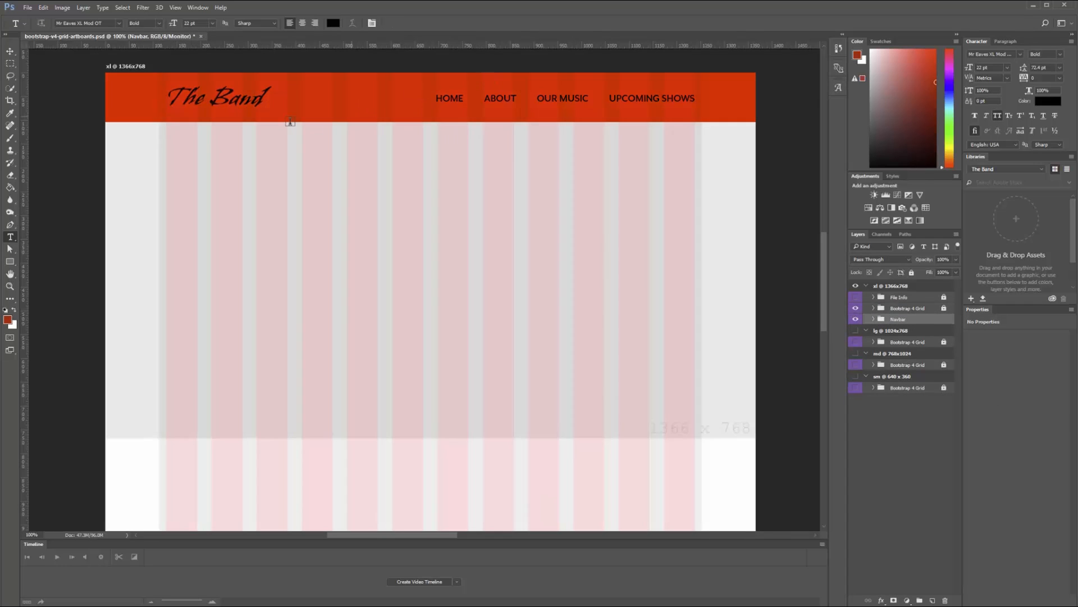
right_click(922, 323)
right_click(922, 323)
click(955, 250)
key(alt+Tab)
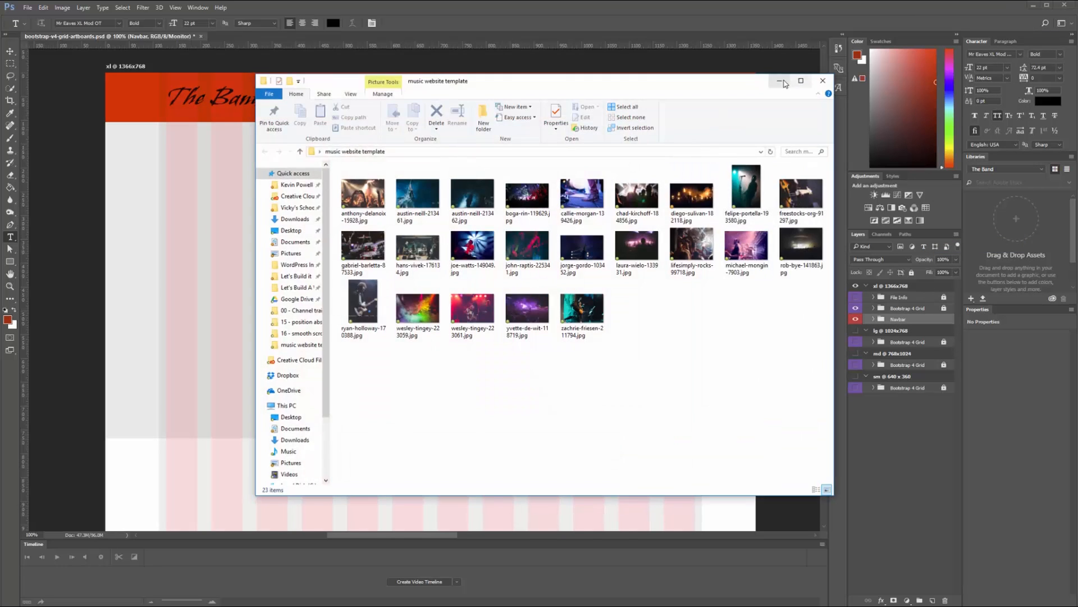
click(782, 82)
Step: Add a Solid Color fill layer to the xl artboard using the dark hex code 2E282A copied from the Coolors palette in the browser
click(906, 600)
click(906, 600)
click(907, 599)
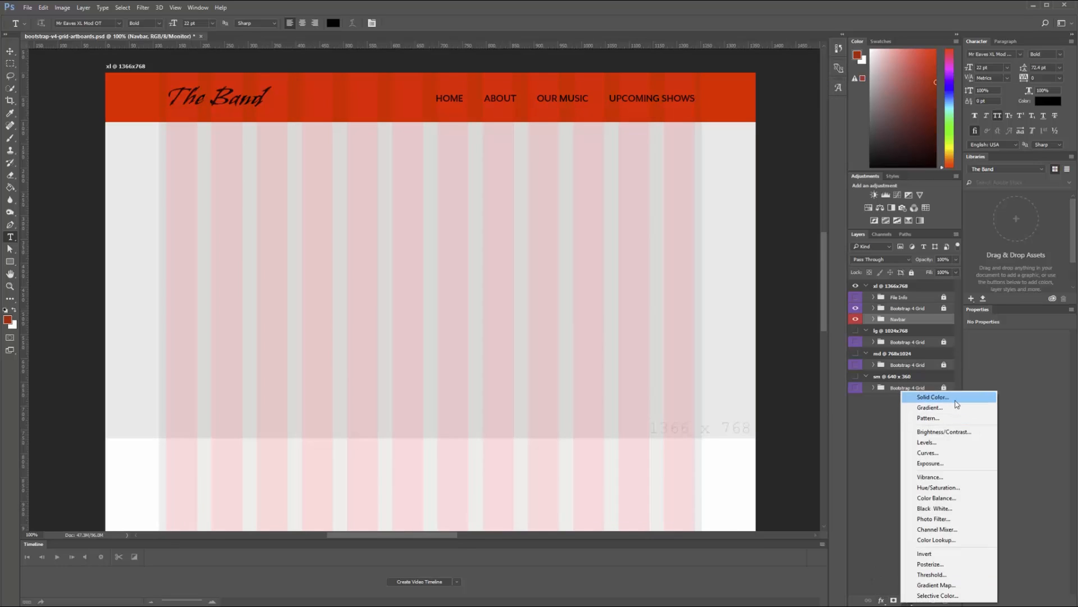
click(943, 390)
click(243, 216)
key(alt+Tab)
double_click(348, 527)
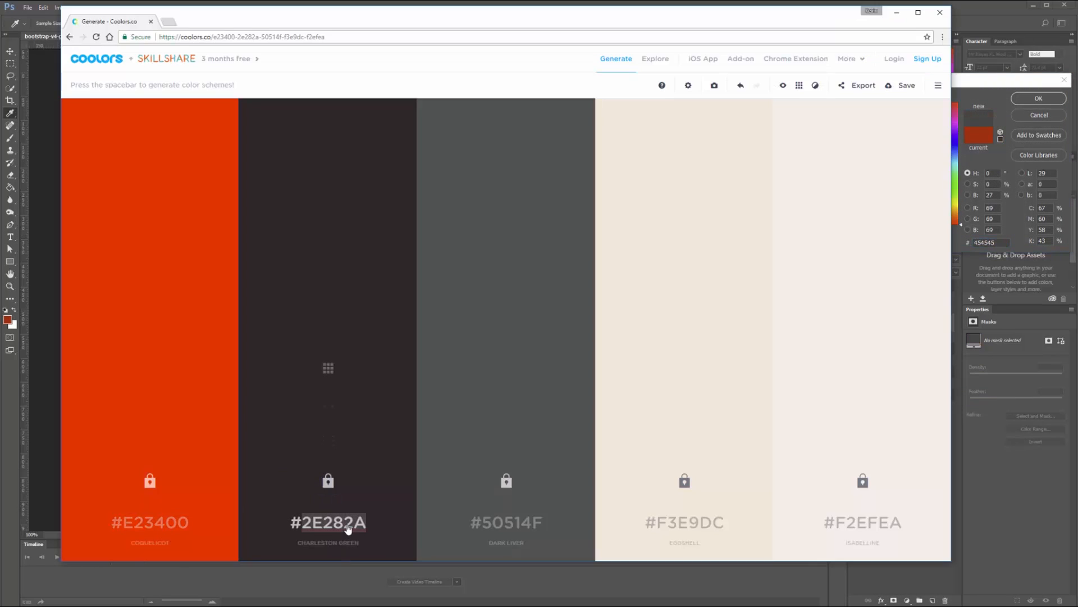
key(ctrl+c)
key(alt+Tab)
double_click(992, 243)
key(ctrl+v)
click(1039, 98)
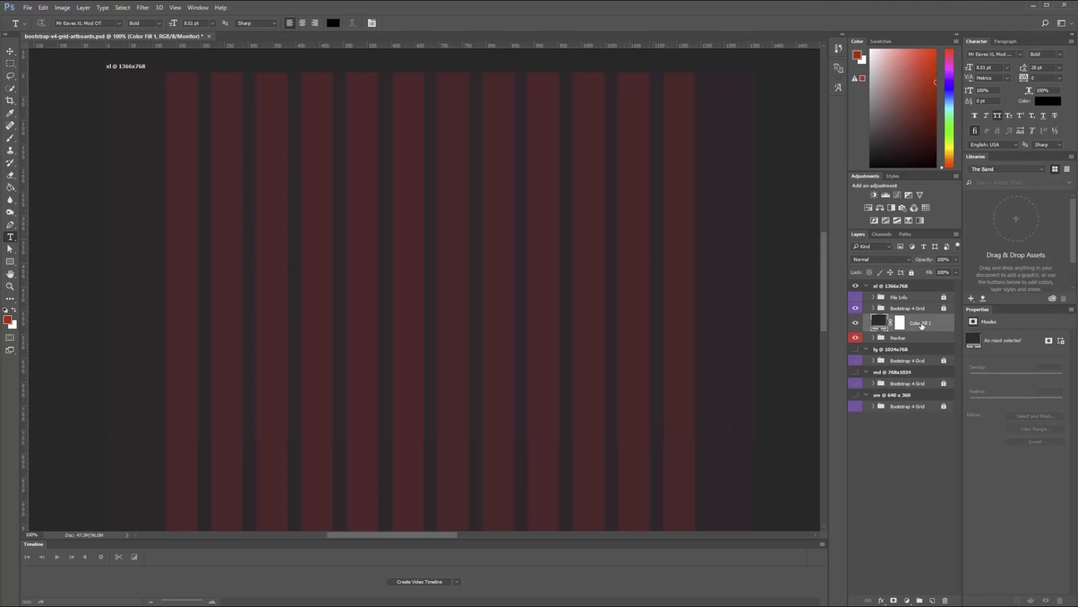
Step: Move the color fill layer below the Navbar group and name it body background
drag(921, 323, 921, 344)
double_click(920, 334)
text(body background)
key(Return)
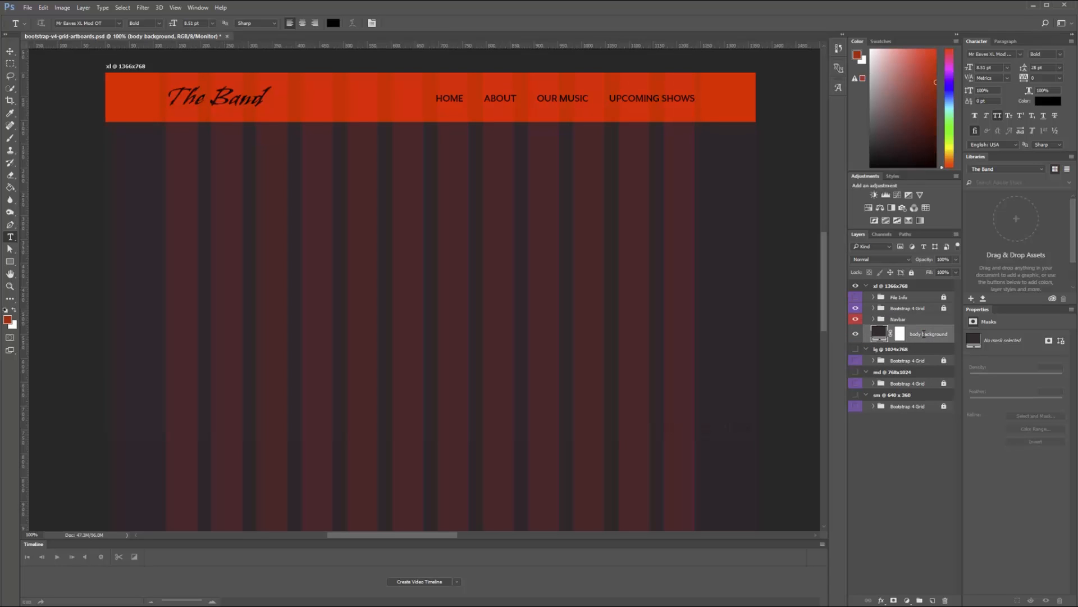
Step: Lock the body background layer and hide the xl artboard's Bootstrap 4 Grid
click(911, 272)
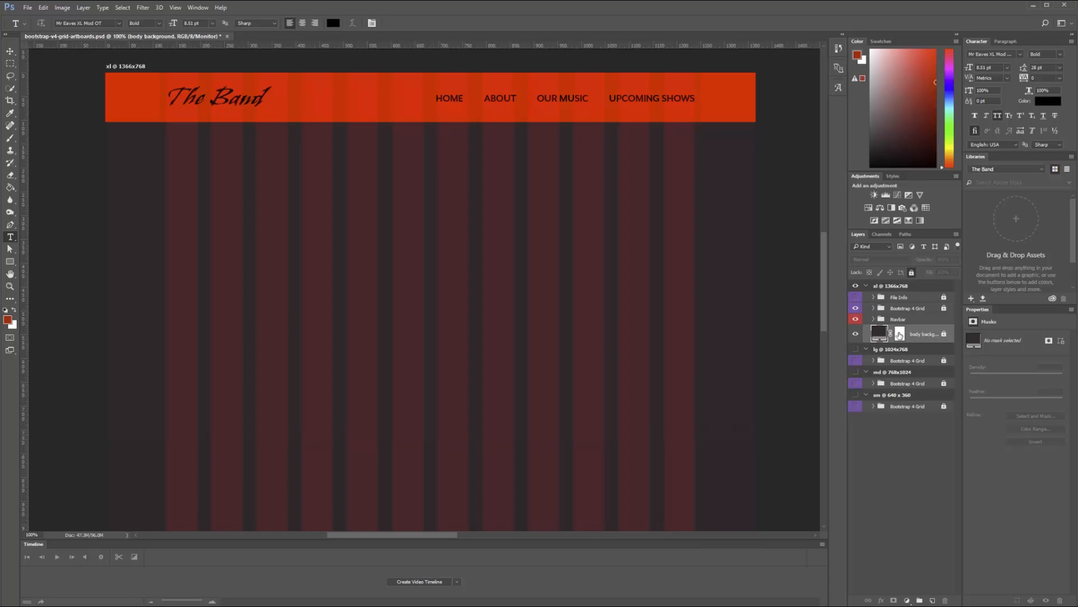
click(856, 308)
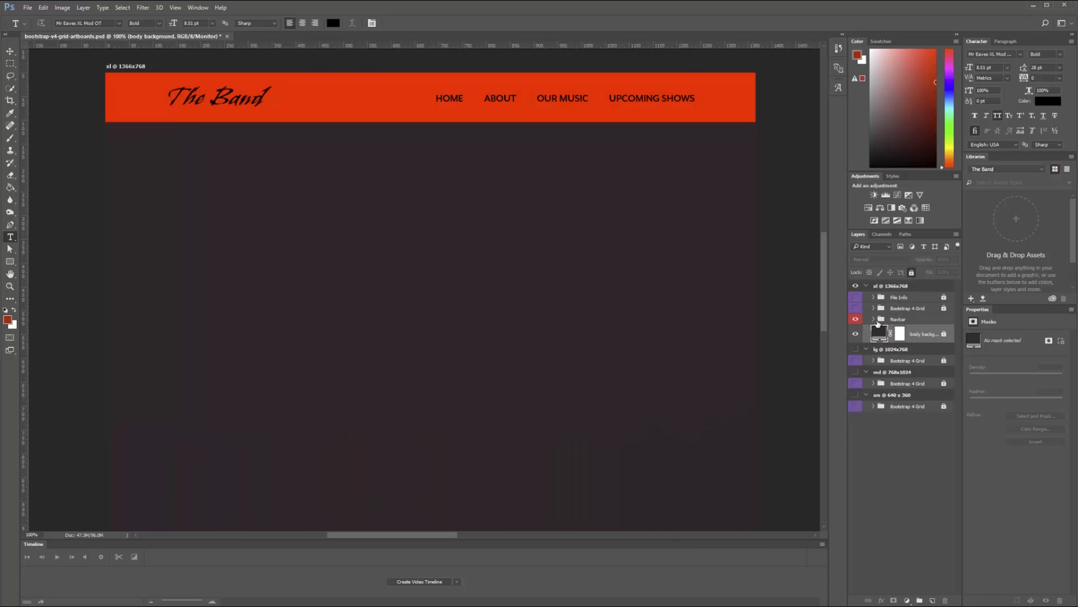
Step: Change the logo and menu text color to the dark body background color
click(874, 319)
click(915, 334)
shift+click(911, 352)
click(333, 23)
click(257, 180)
click(1033, 99)
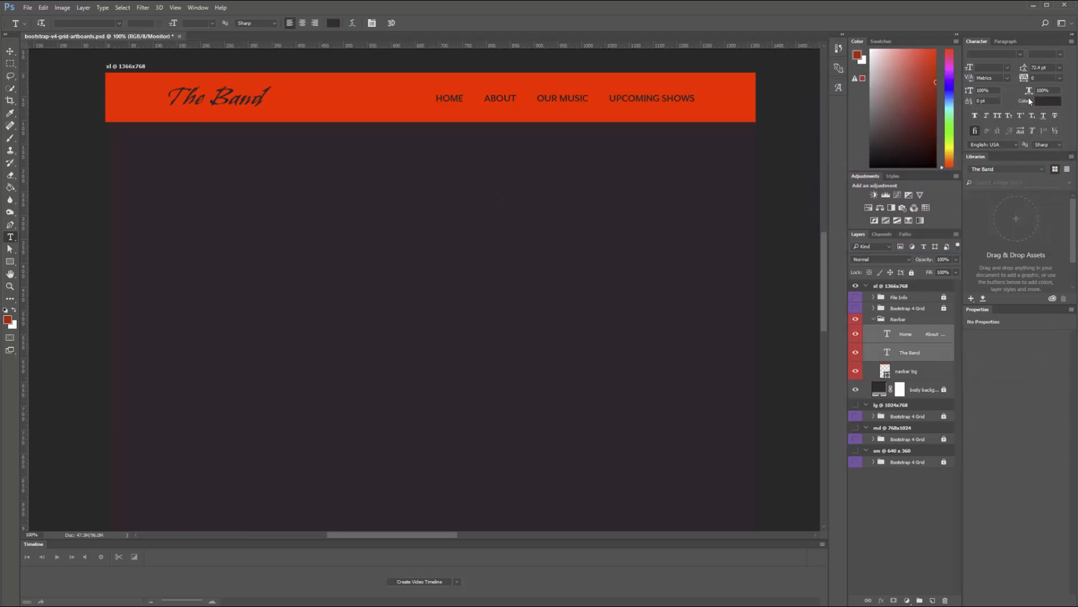
click(874, 319)
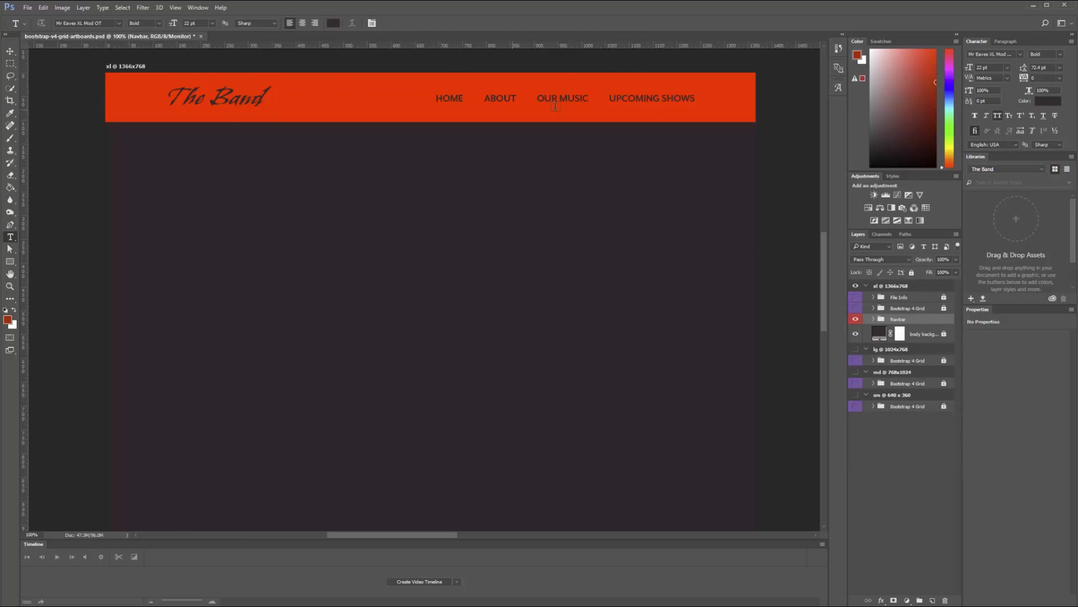
Step: Change the logo and menu text color to the navbar's orange-red
click(873, 320)
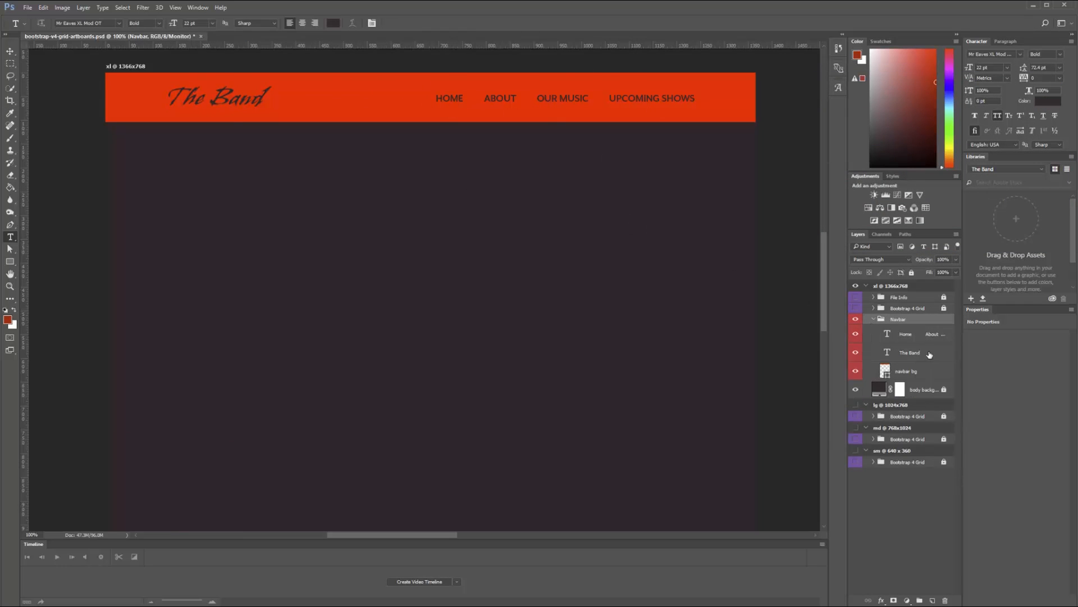
click(910, 352)
shift+click(905, 334)
click(1048, 101)
click(1043, 100)
Step: Fill the navbar bg shape with the dark color sampled from the page body
click(926, 373)
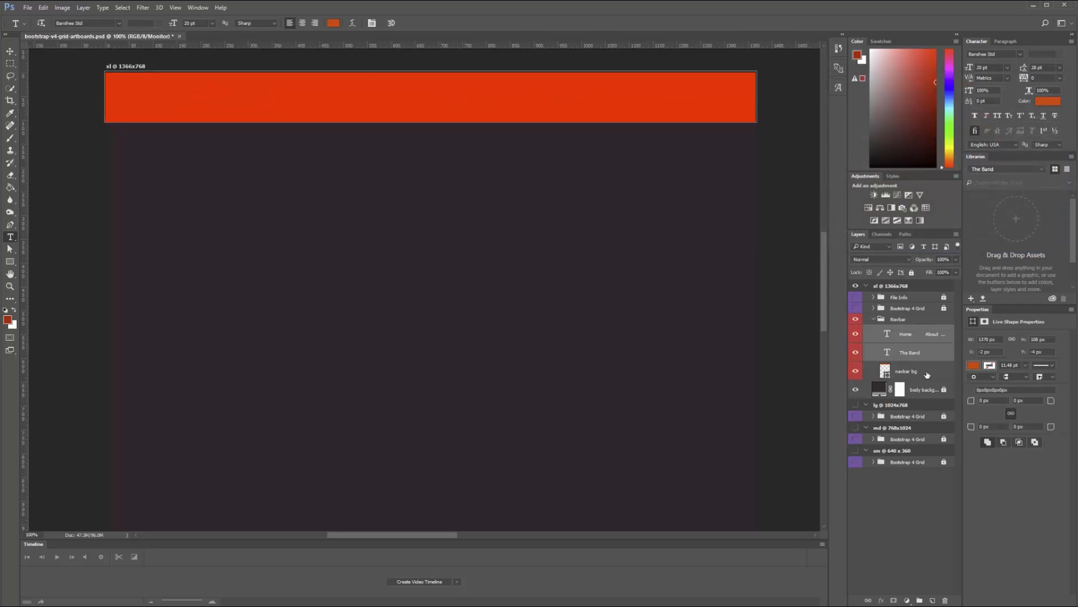
click(333, 24)
click(337, 178)
click(1036, 99)
double_click(886, 371)
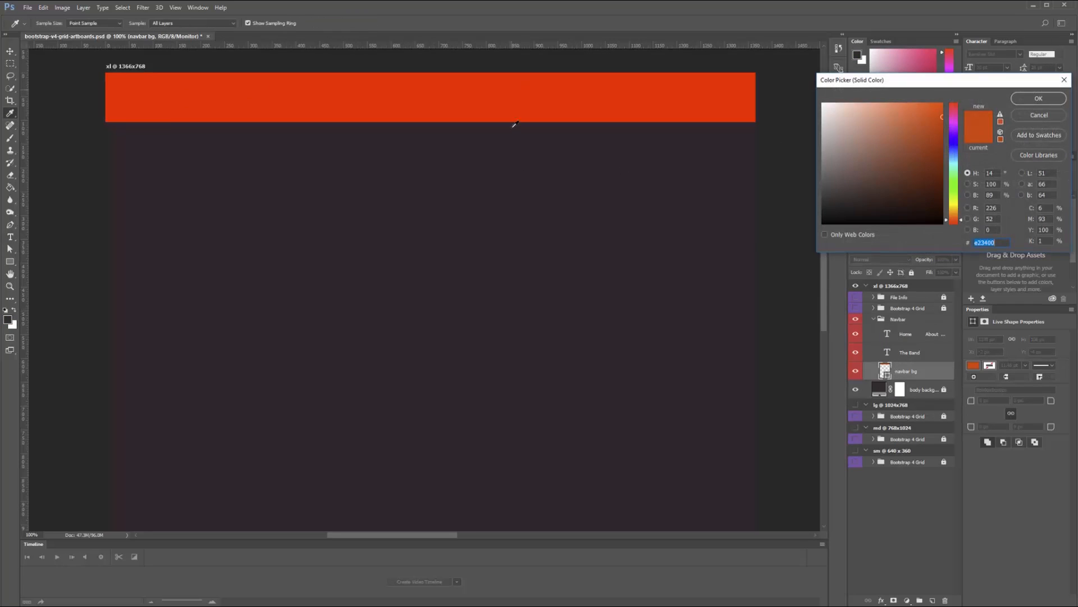
click(512, 127)
click(1032, 98)
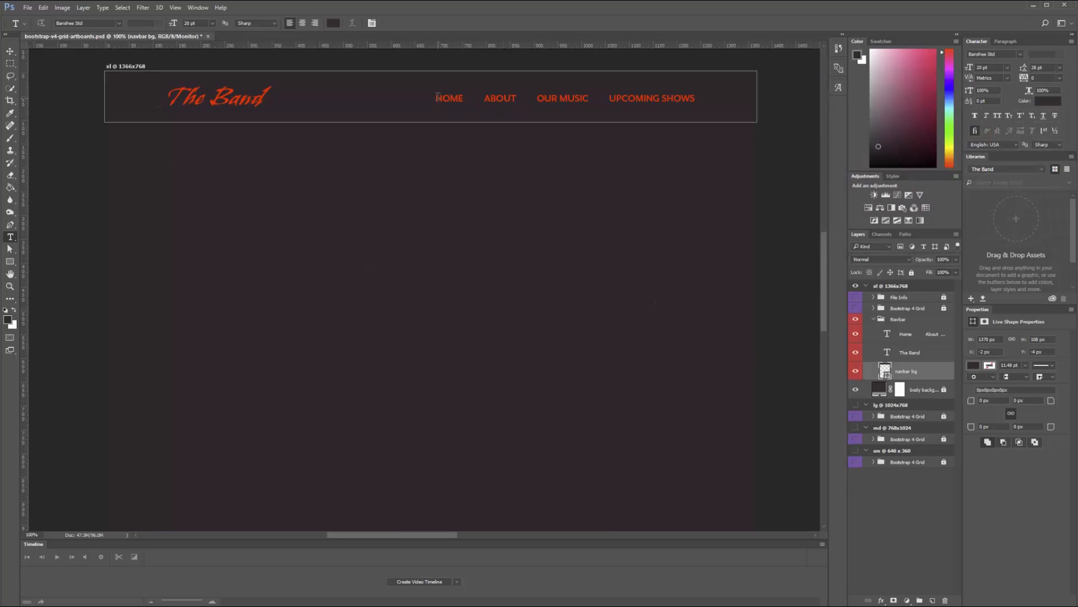
Step: Set the menu text color to white (ffffff)
click(438, 98)
key(Escape)
double_click(887, 334)
click(1048, 101)
click(823, 103)
click(1025, 103)
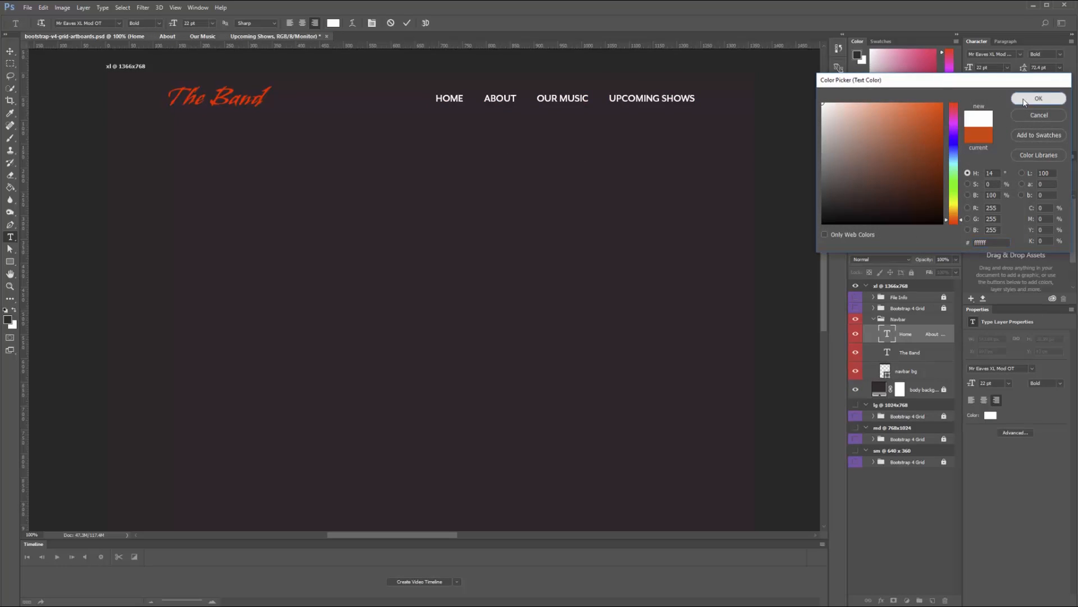
click(1024, 102)
Step: Set the menu text to the Reg font style and a size of 18 pt
click(159, 23)
click(157, 75)
key(ctrl+Return)
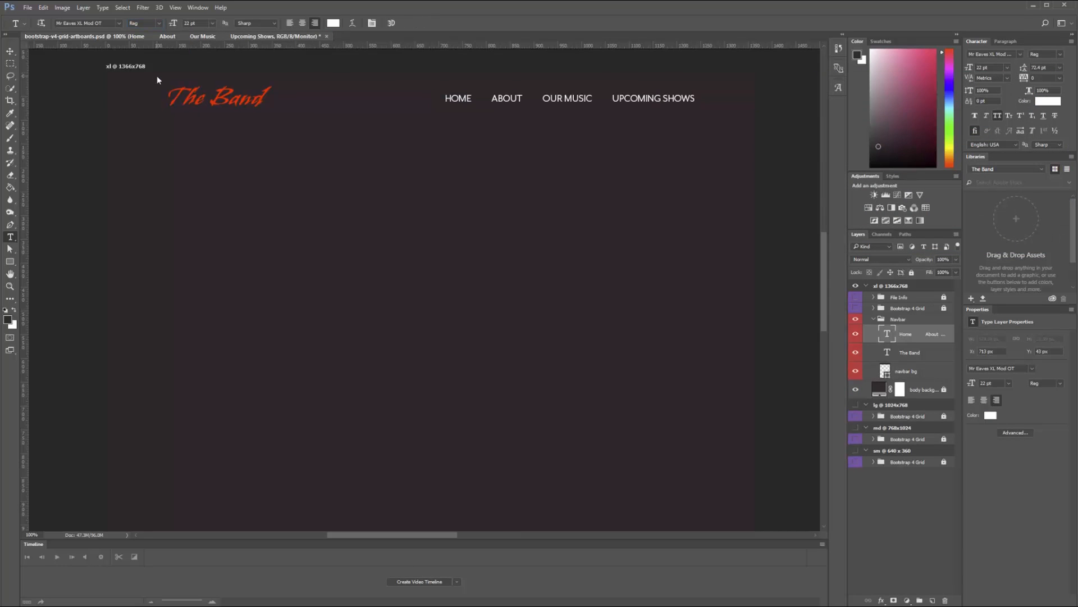
click(201, 24)
text(16)
key(Return)
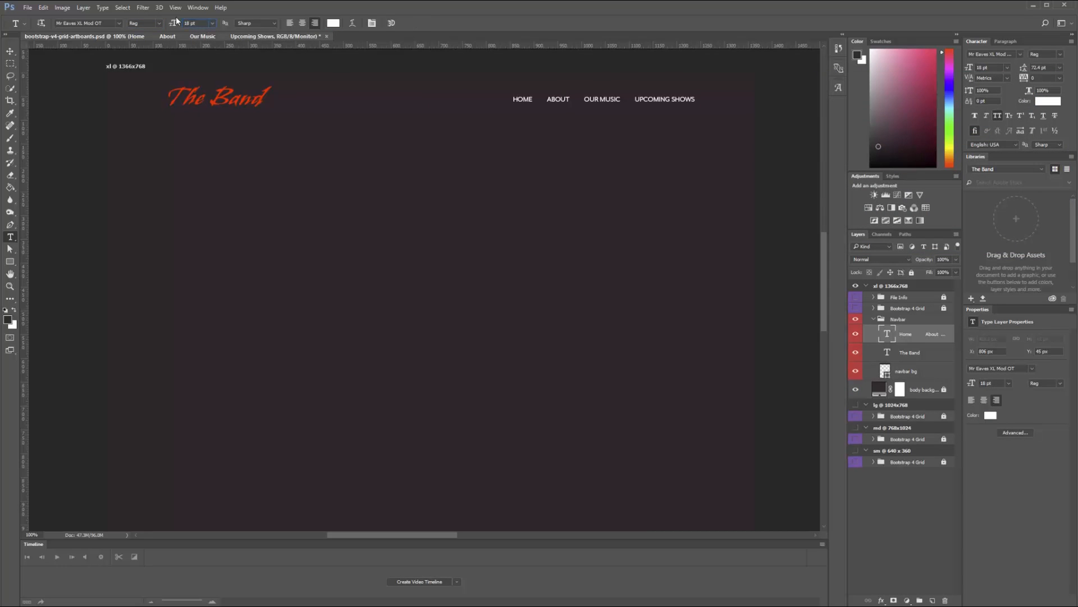
key(Return)
Step: Place the orange-lit photo of a band on stage from the music website template folder above the body background layer
click(924, 389)
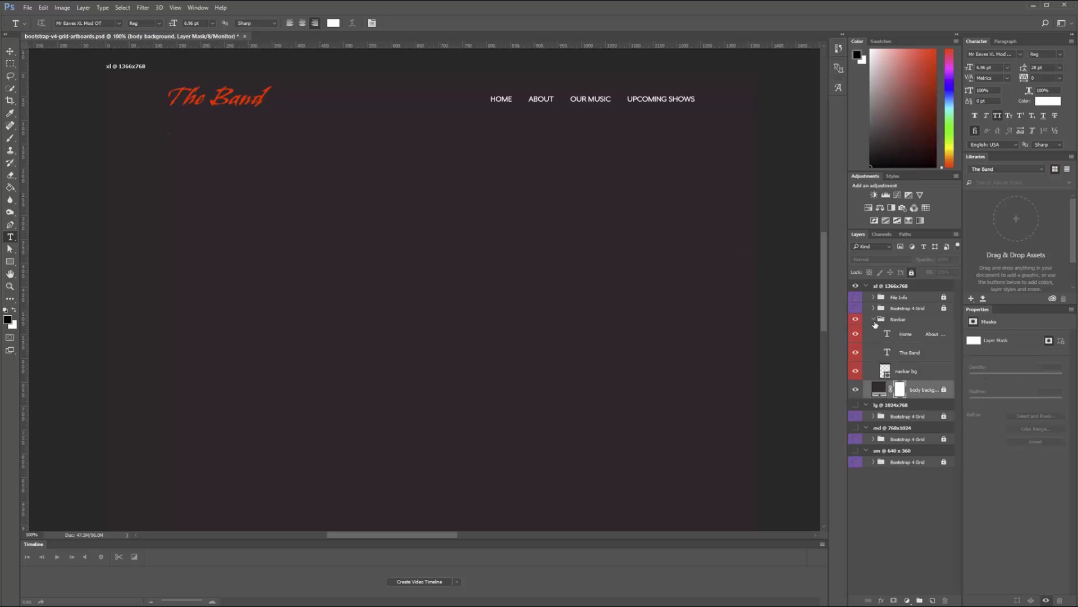
click(873, 319)
key(alt+Tab)
drag(711, 200, 505, 320)
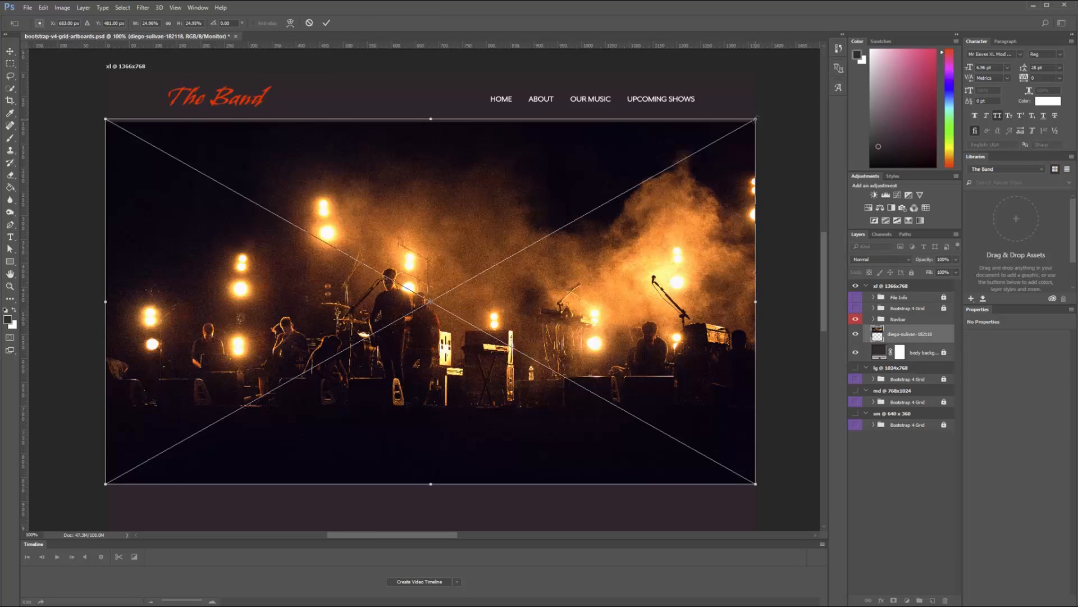
Step: Enlarge the placed band photo to about 2162 x 1216 px and position it behind and below the navbar
drag(756, 119, 760, 116)
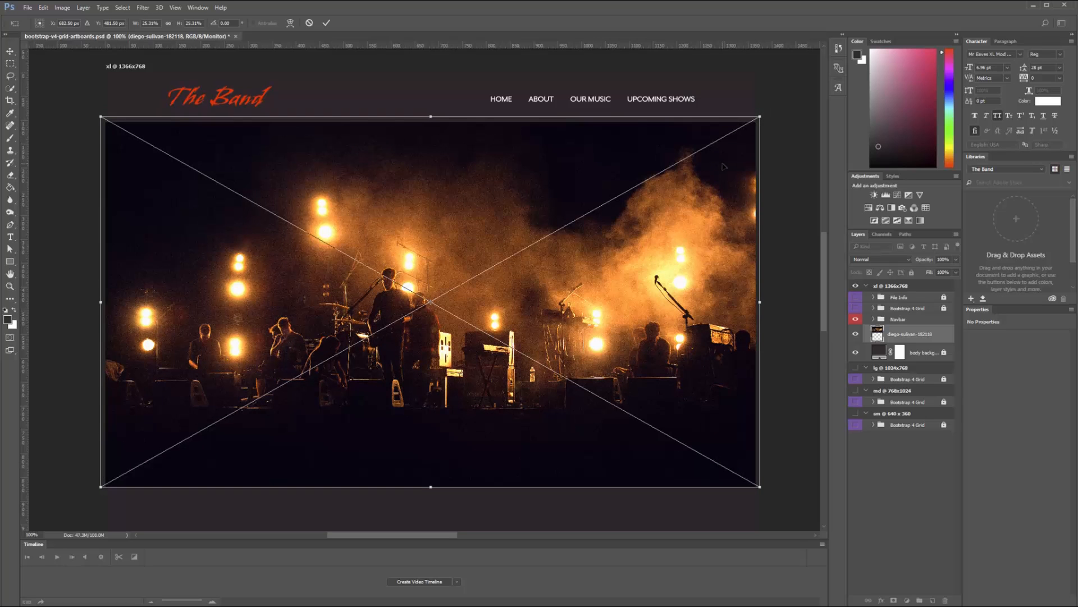
key(ctrl+minus)
key(ctrl+minus)
key(ctrl+minus)
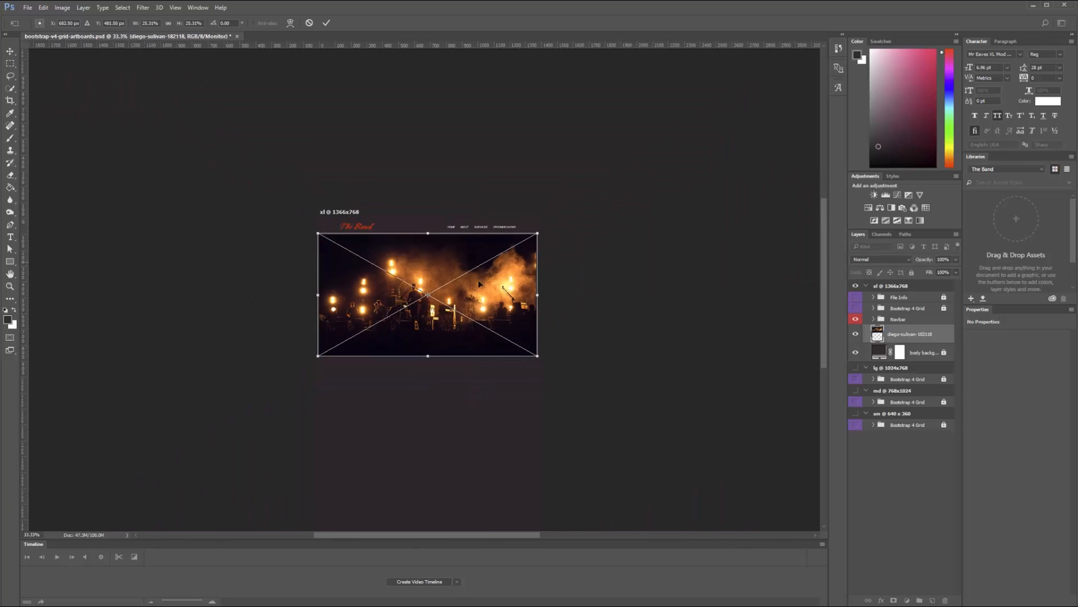
drag(538, 356, 660, 425)
drag(507, 366, 516, 310)
key(Return)
Step: Add a Black & White adjustment layer above the band photo
key(ctrl+plus)
key(ctrl+plus)
key(ctrl+plus)
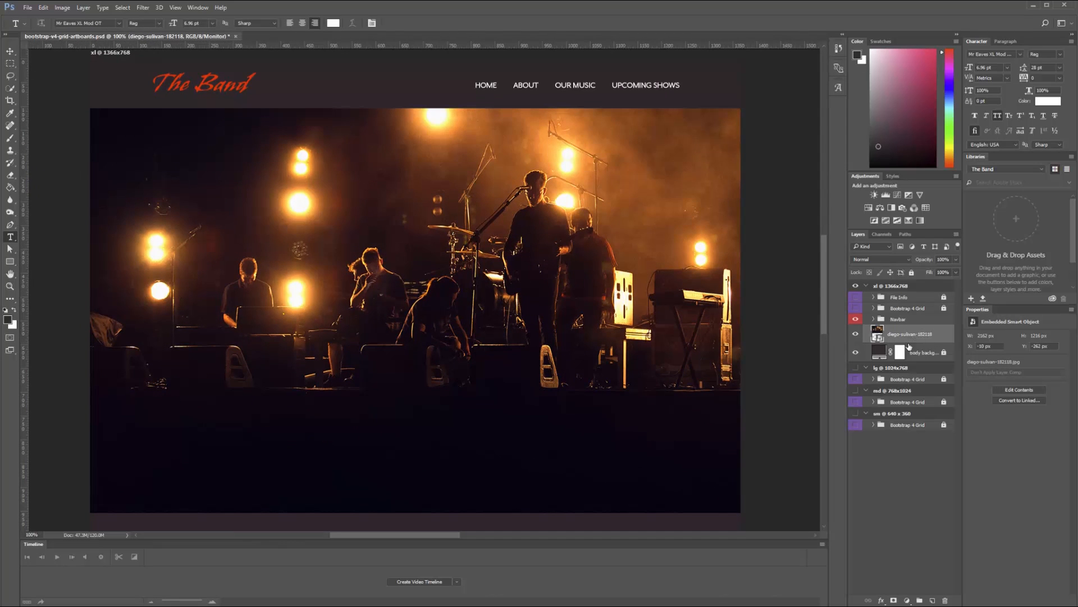
click(906, 600)
click(955, 499)
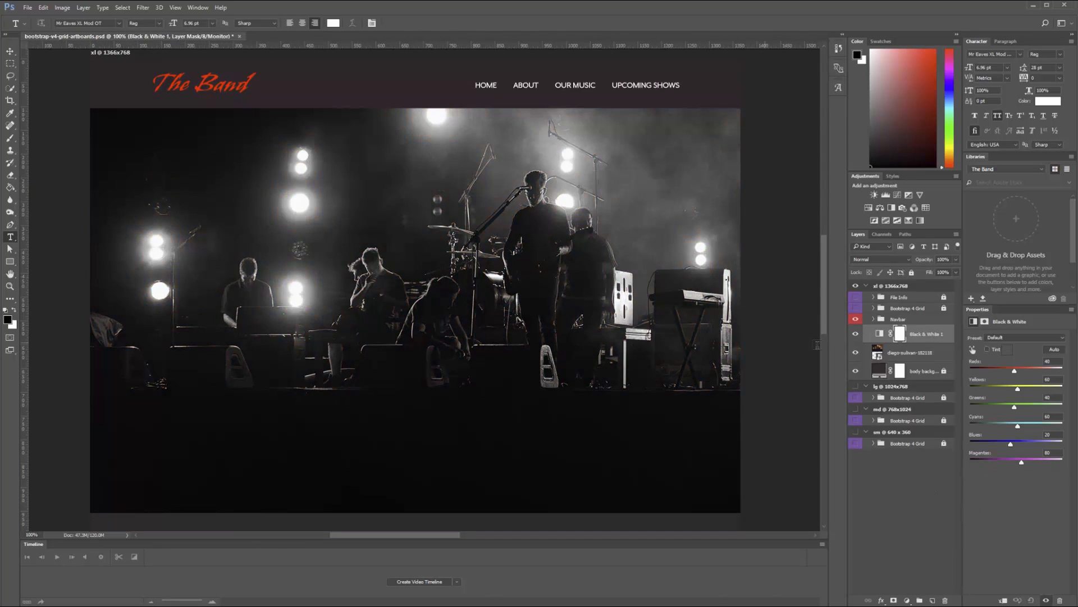
Step: Draw a rectangle about 1396 x 601 px over the band photo, from the navbar's lower edge to the front of the stage
scroll(592, 436, down, 5)
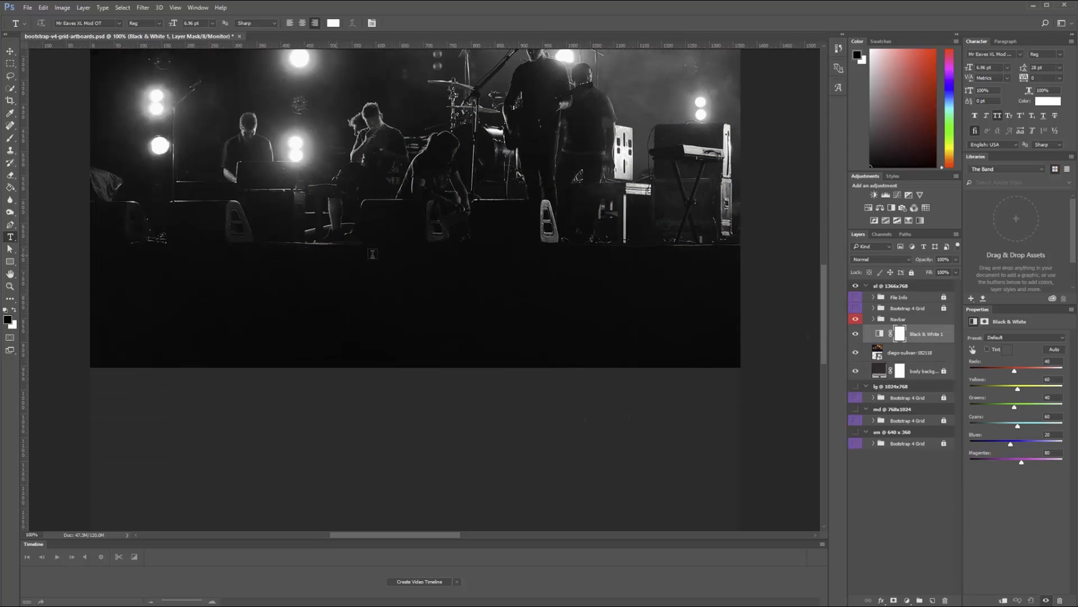
scroll(812, 273, up, 4)
key(u)
drag(84, 78, 750, 364)
Step: Move the rectangle layer beneath the band photo and clip the photo to it
drag(941, 337, 929, 380)
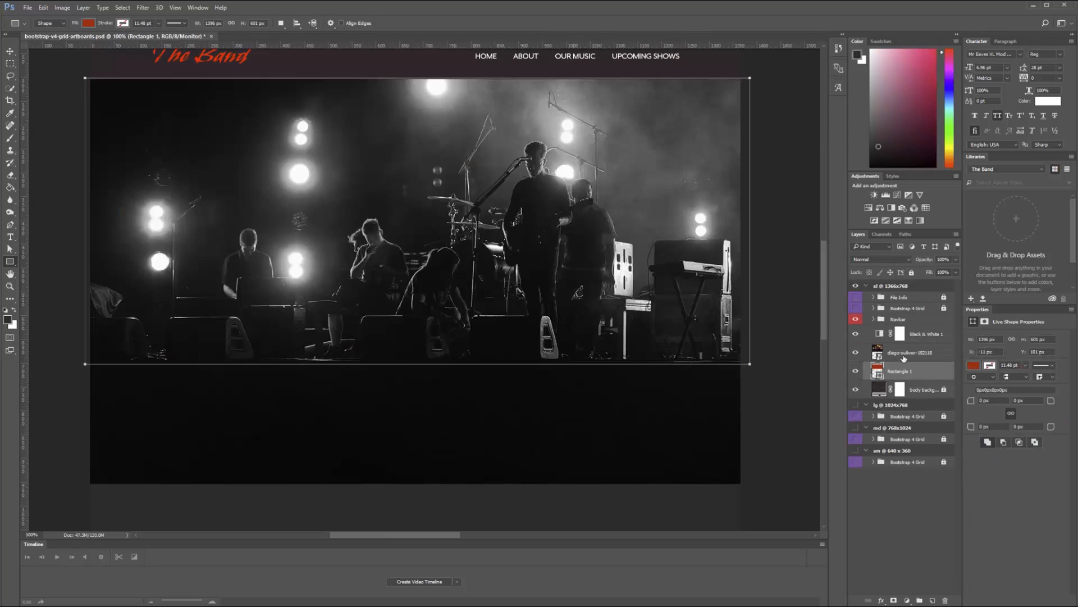
alt+click(916, 361)
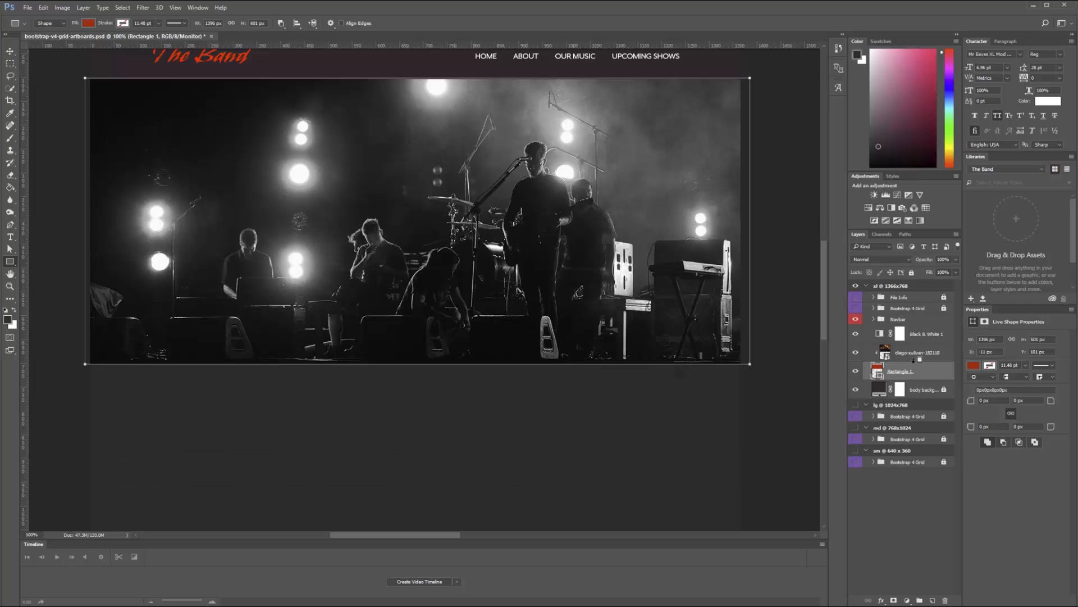
Step: Reposition the band photo within its clipping rectangle, at about X -22 px and Y -254 px
click(939, 358)
key(v)
drag(580, 291, 536, 267)
drag(543, 220, 544, 248)
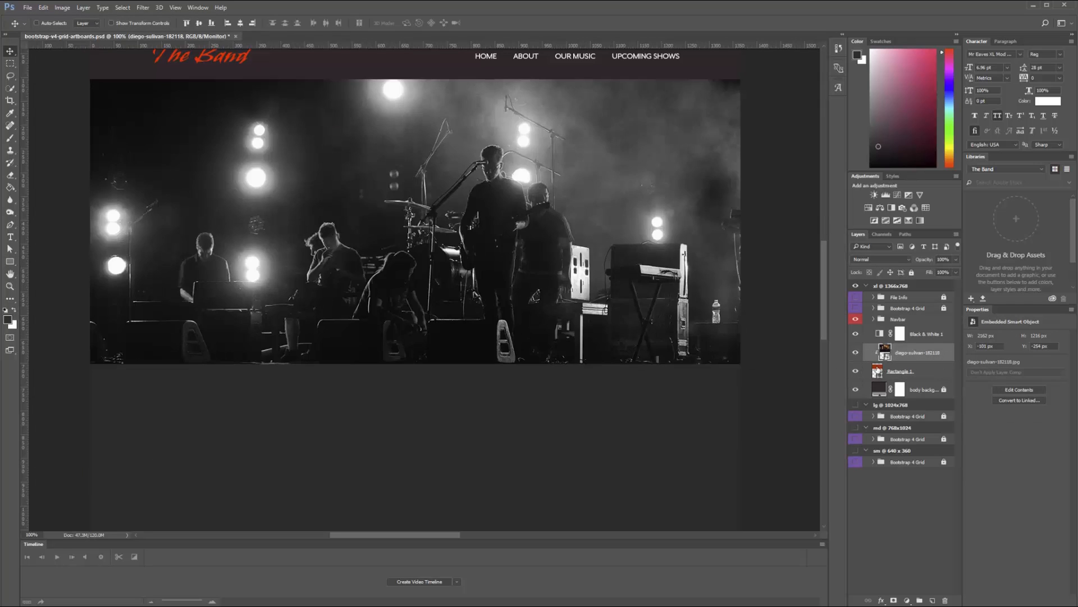
drag(42, 487, 313, 500)
drag(453, 365, 205, 371)
key(Escape)
drag(613, 307, 652, 300)
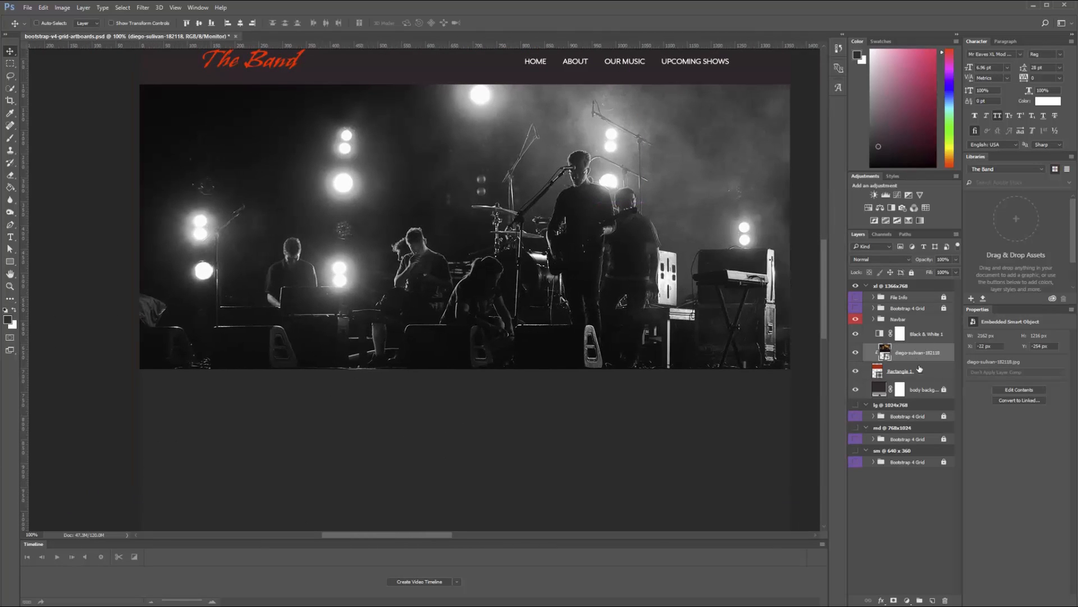
Step: Darken the band photo with a clipped Levels adjustment, setting midtones to 0.69 and the white output level to 66
click(906, 600)
click(924, 442)
drag(1022, 404, 1003, 433)
alt+click(925, 360)
key(ctrl+alt+z)
key(ctrl+alt+z)
key(ctrl+alt+z)
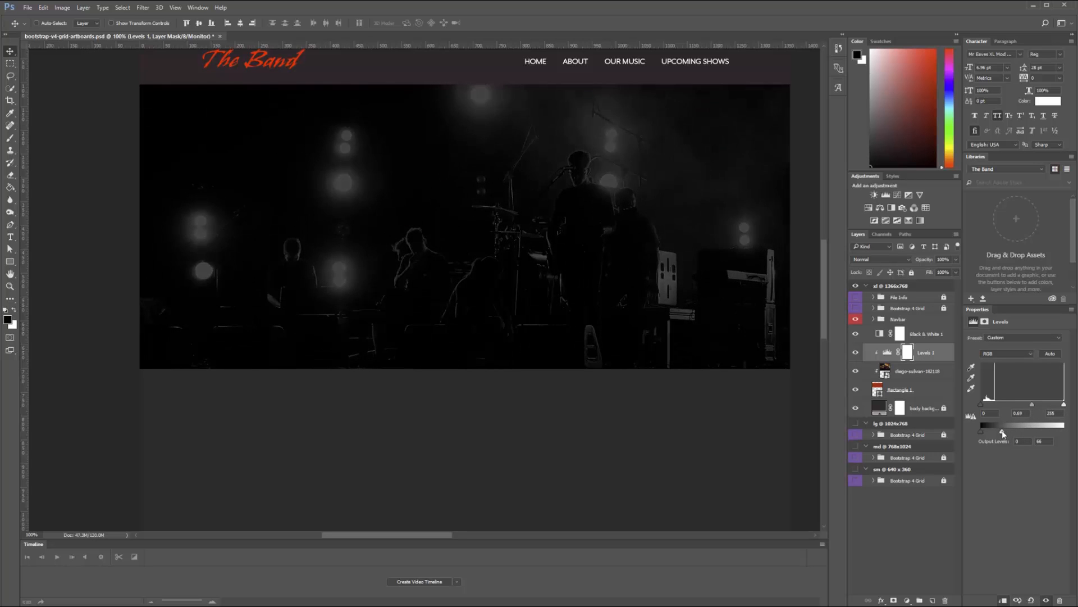
drag(579, 198, 562, 235)
key(t)
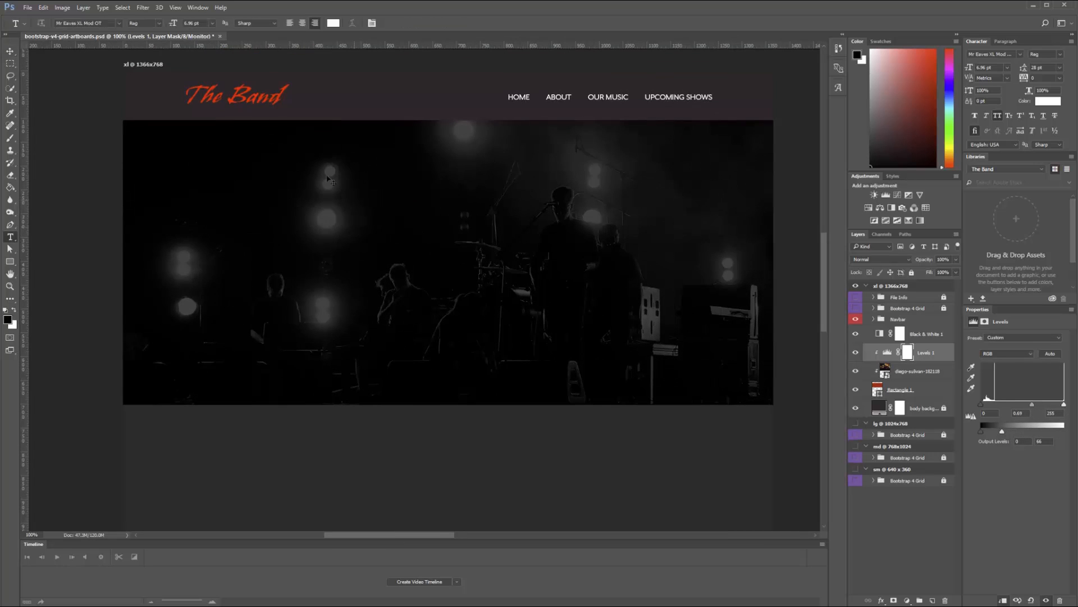
key(v)
key(ctrl+j)
key(ctrl+z)
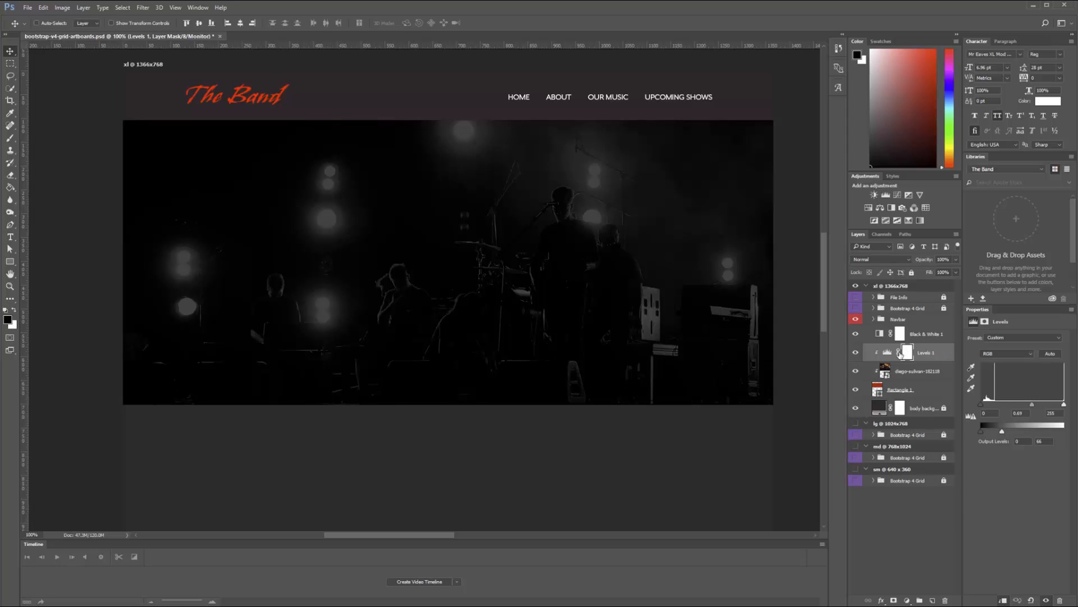
click(942, 335)
shift+click(925, 371)
key(ctrl+g)
double_click(901, 330)
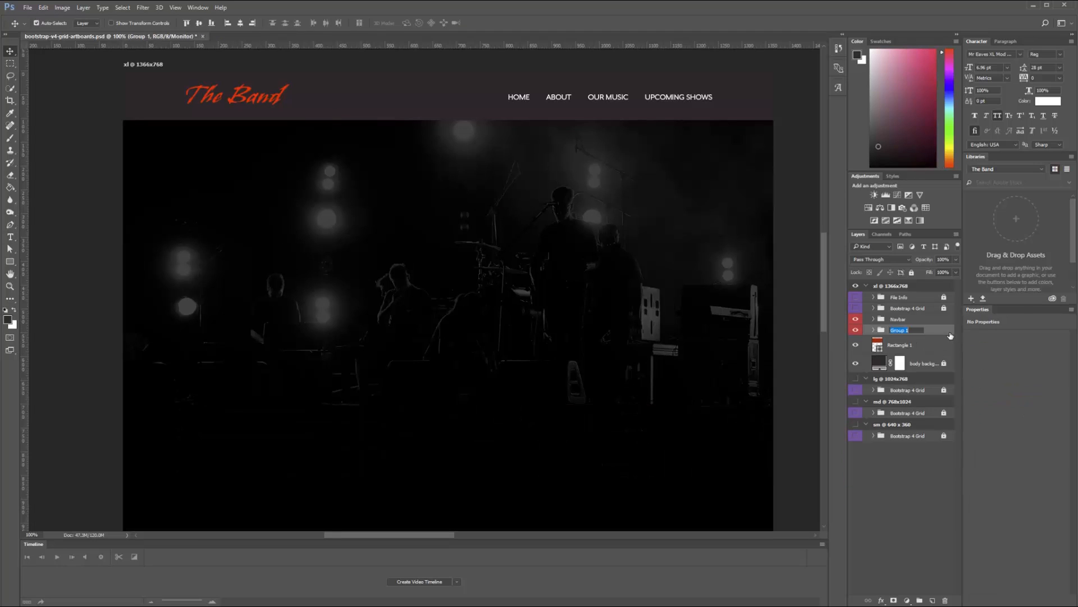
key(ctrl+z)
Step: Group the band photo, its two adjustments and the clipping rectangle as "Hero bg", with a green layer label
click(889, 390)
key(ctrl+g)
double_click(901, 329)
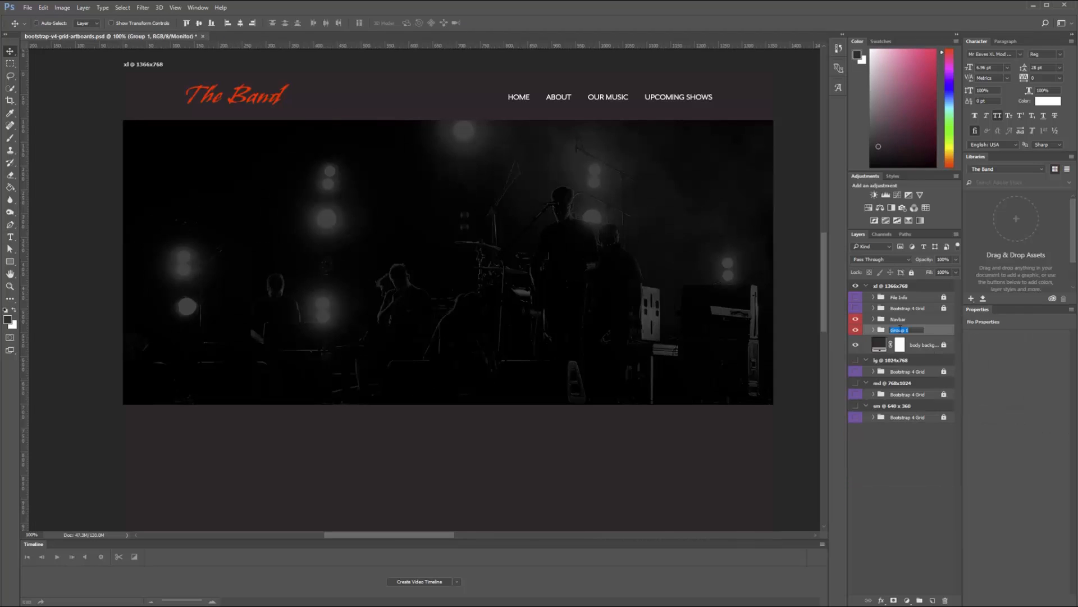
right_click(900, 330)
click(915, 310)
Step: Place a center-aligned copy of the "The Band" logo text on the hero photo, with its layer between the Navbar and Hero bg groups
ctrl+click(257, 96)
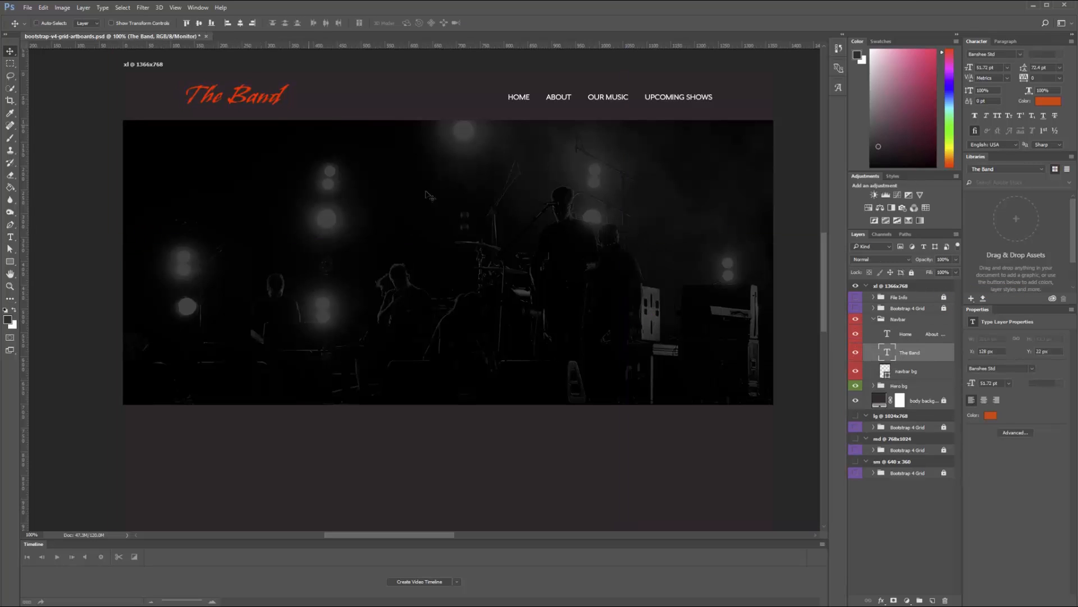
drag(257, 104, 448, 189)
key(t)
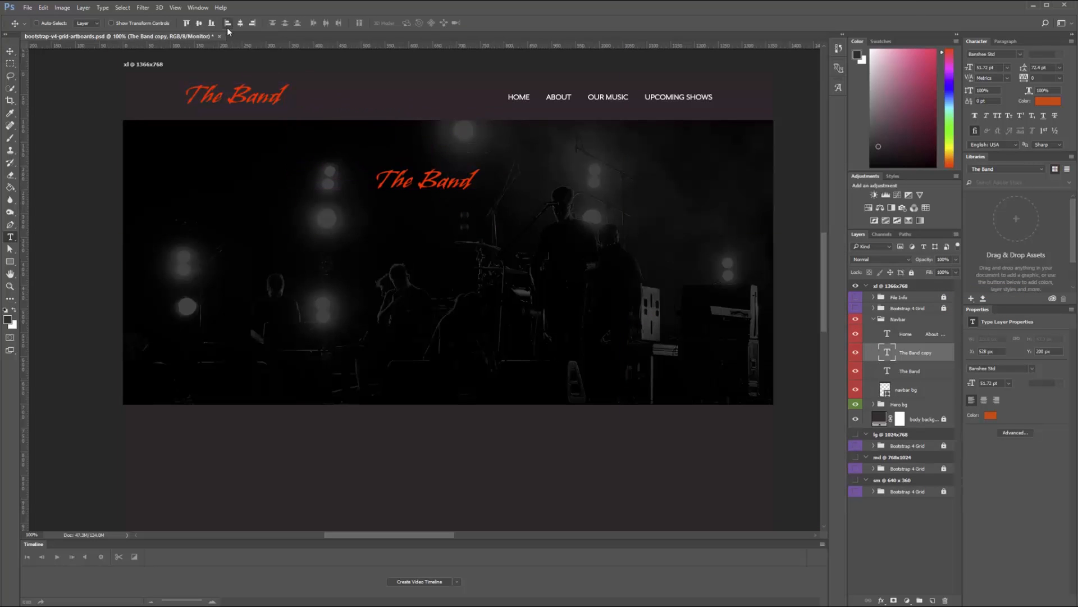
click(303, 23)
drag(938, 355, 919, 400)
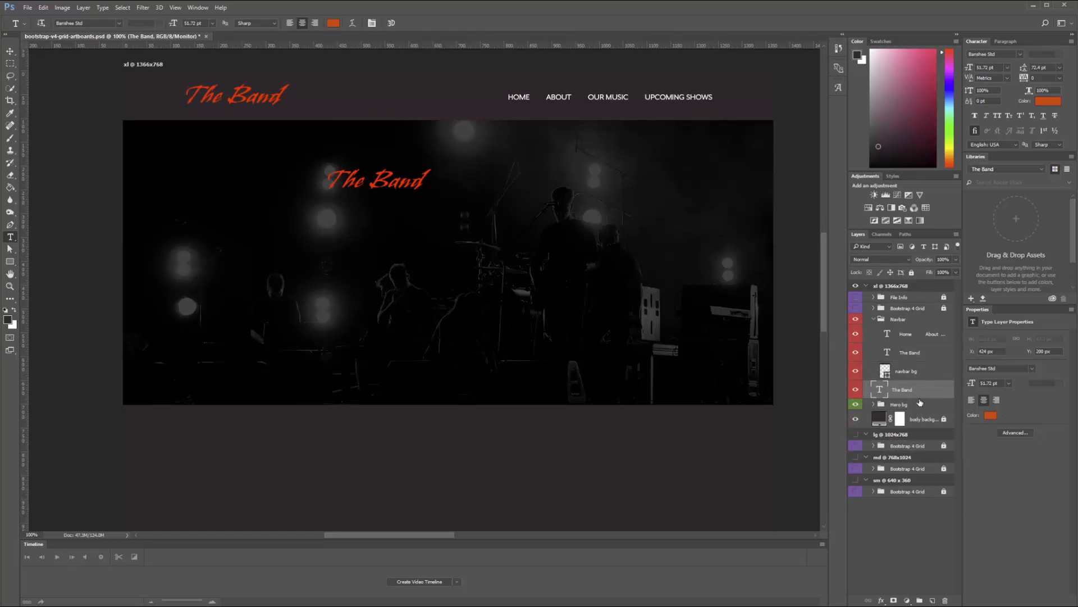
click(873, 319)
Step: Replace the copied logo text on the hero photo with "We are rock"
triple_click(382, 189)
text(We like to rock)
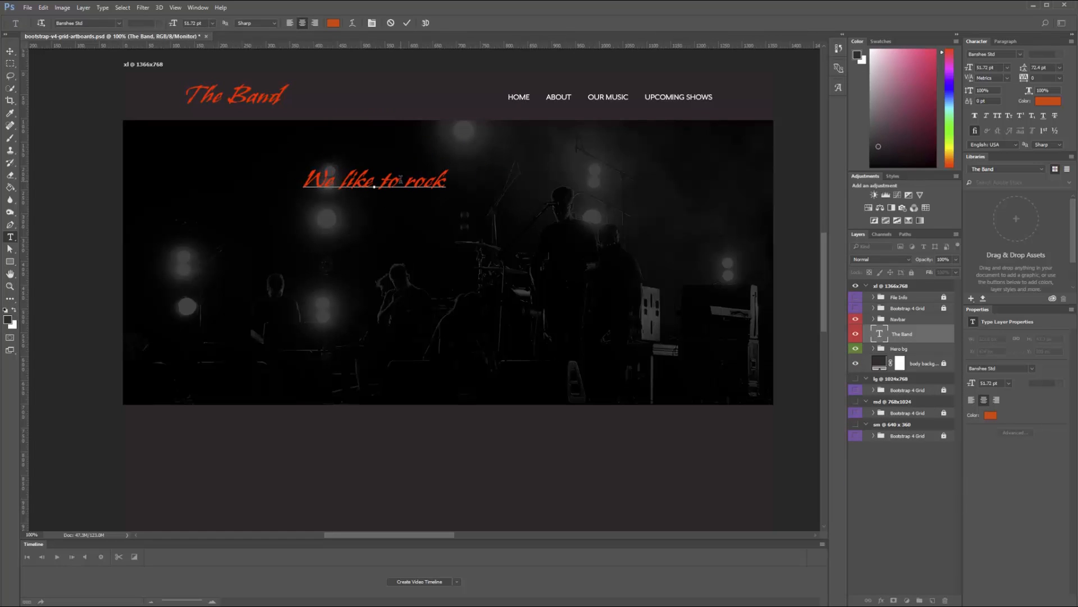
triple_click(401, 179)
text(We are rock)
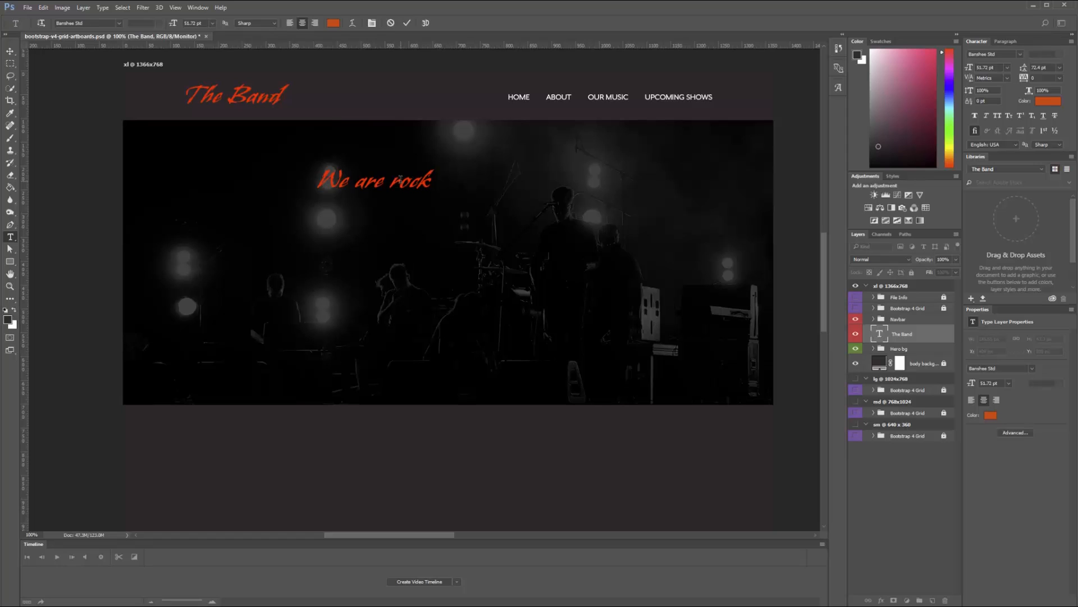
key(ctrl+Return)
Step: Enlarge the "We are rock" heading to about 160 pt and position it across the upper half of the hero photo
key(ctrl+t)
drag(573, 245, 620, 245)
drag(317, 244, 259, 261)
key(Return)
key(v)
drag(580, 202, 585, 206)
Step: Extend the lower edge of the Hero bg rectangle downward to a height of about 736 px
click(873, 349)
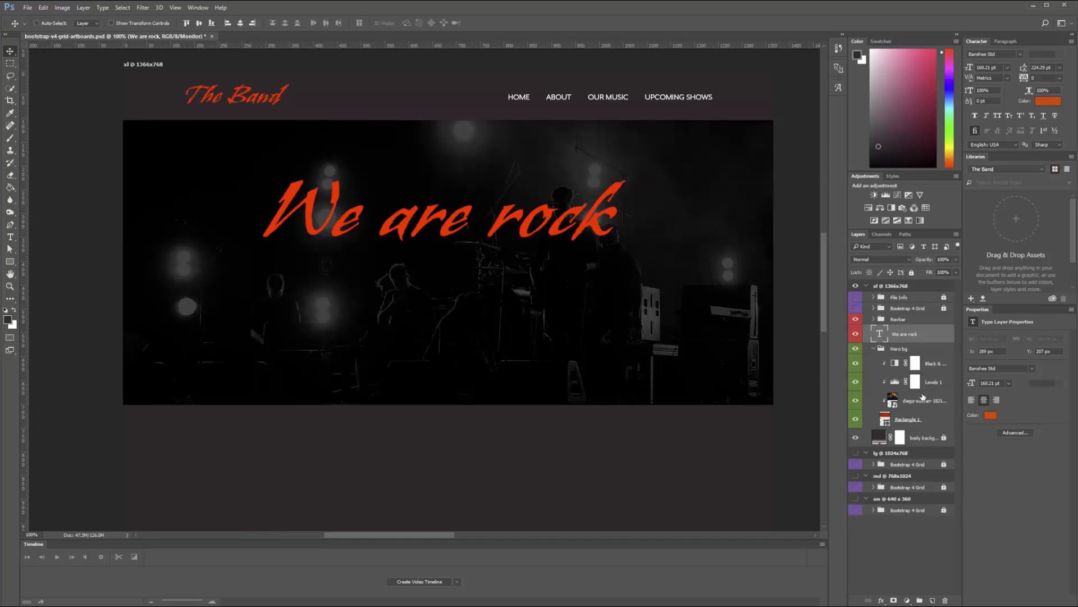
click(899, 420)
key(ctrl+t)
drag(541, 404, 542, 469)
key(Return)
drag(529, 212, 529, 217)
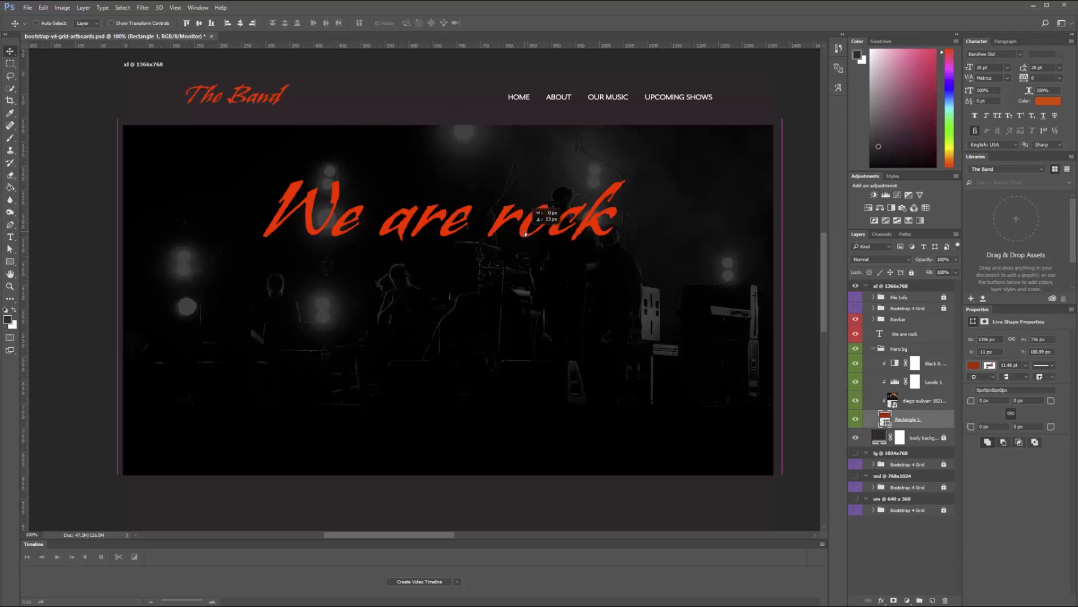
key(ctrl+z)
click(874, 349)
Step: Center the "We are rock" heading horizontally on the artboard
click(902, 334)
key(ctrl+a)
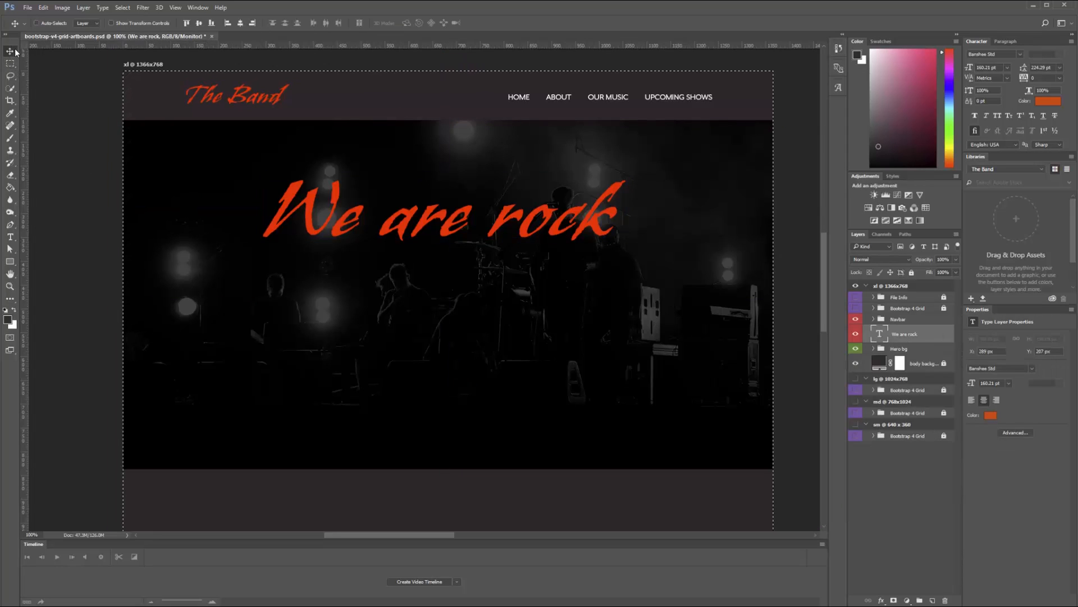
click(239, 23)
key(ctrl+d)
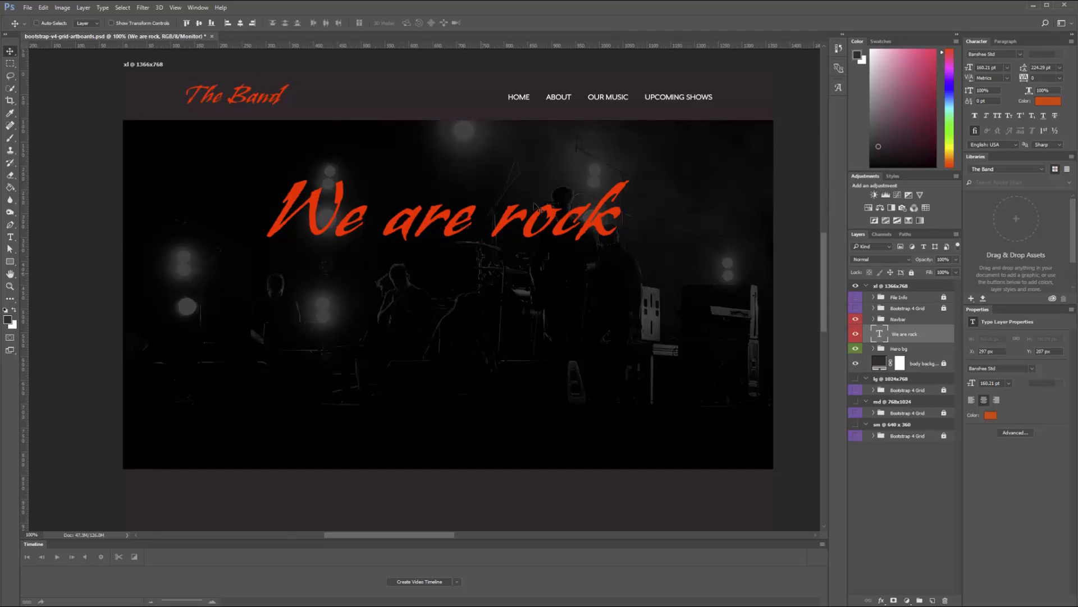
Step: Duplicate the navbar menu text below the hero heading, with its layer under the heading, labelled green and center-aligned
drag(558, 97, 383, 308)
drag(905, 338, 915, 414)
right_click(905, 352)
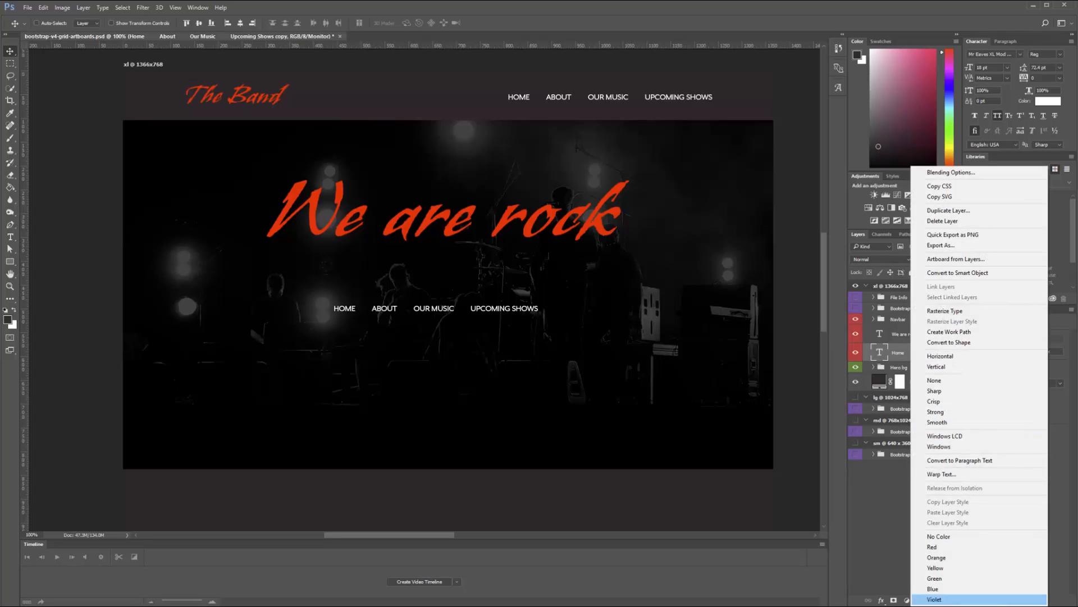
click(933, 579)
key(t)
triple_click(447, 307)
click(303, 24)
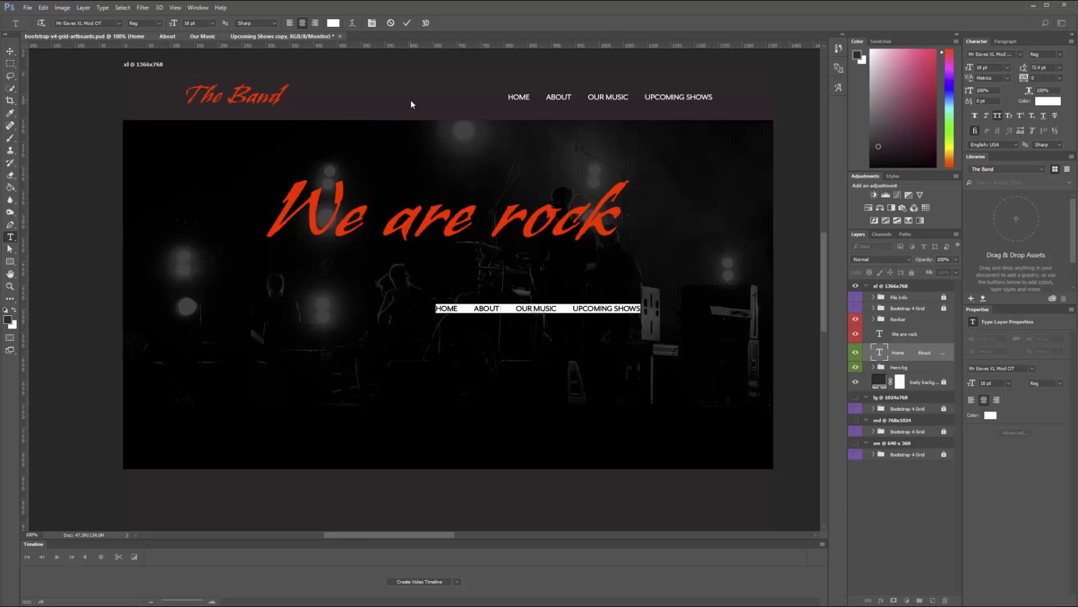
Step: Switch to Chrome, search the web for "rock ipsum" and look at The Rock Says generator
key(alt+Tab)
key(ctrl+t)
text(rock )
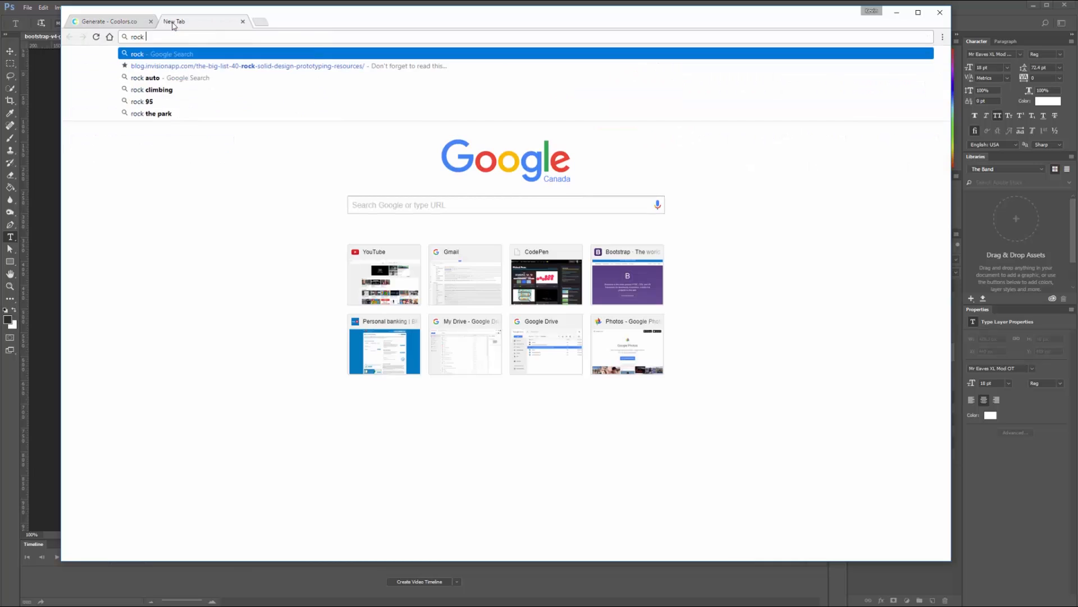
text(ipsum)
key(Return)
click(205, 187)
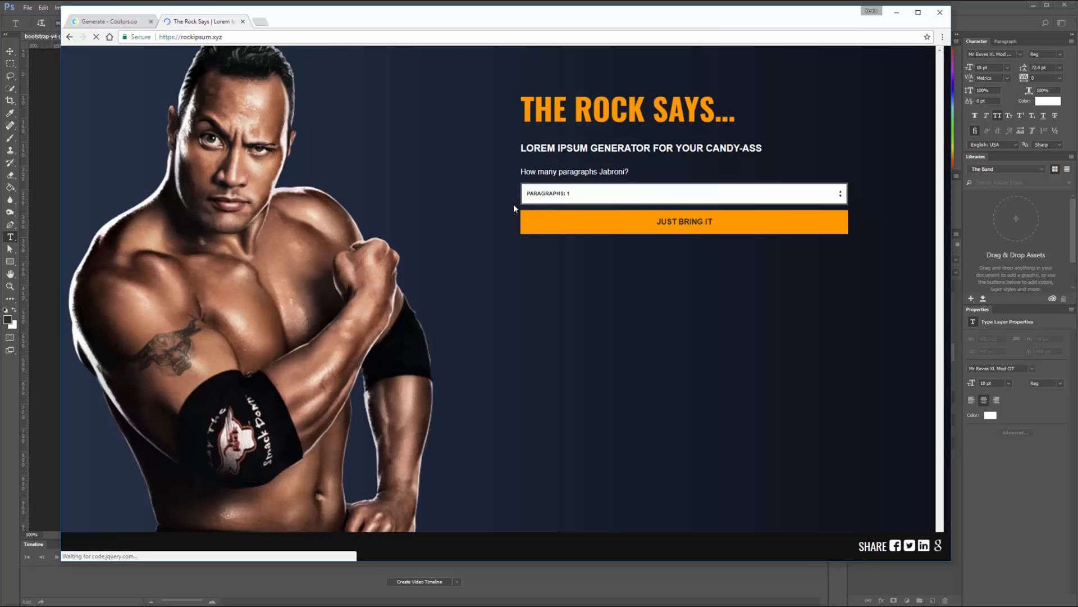
key(alt+Left)
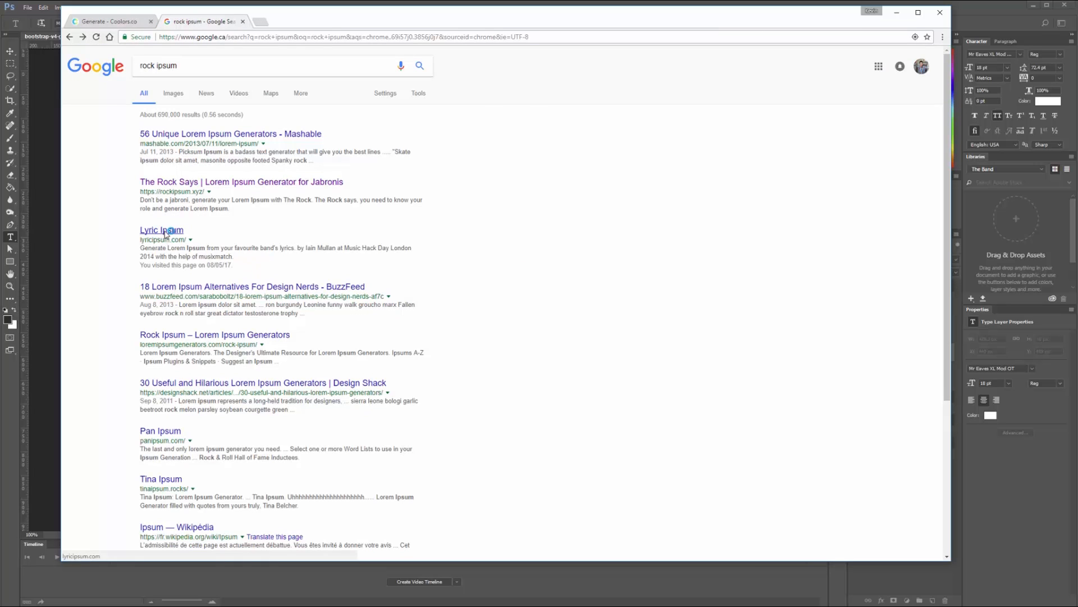
Step: Generate placeholder lyrics for "metallica" on Lyric Ipsum and copy the first three sentences
click(166, 231)
click(450, 149)
text(metallica)
key(Return)
scroll(451, 296, down, 1)
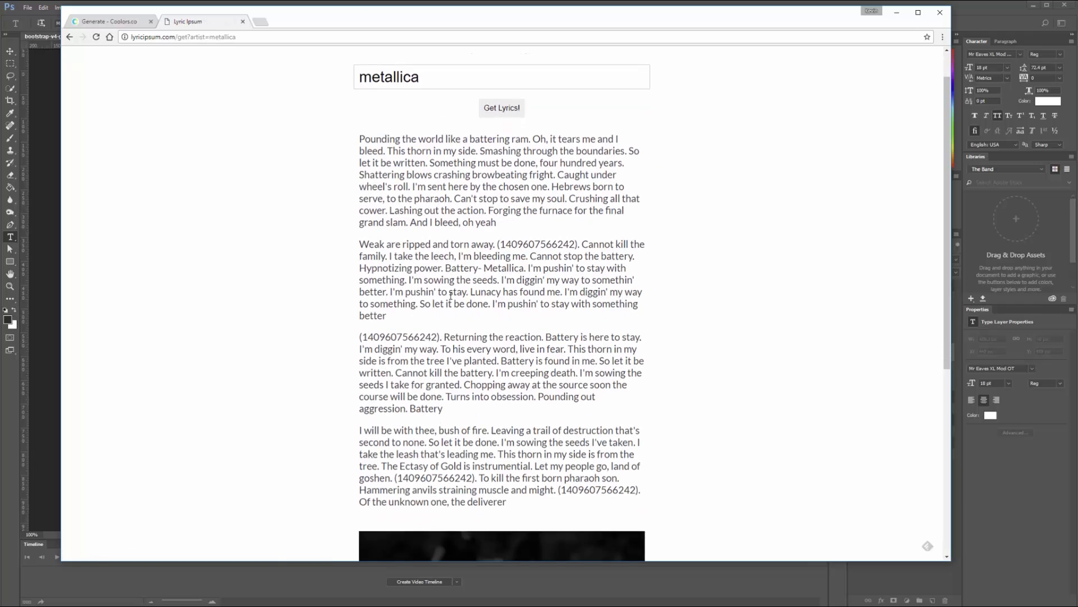
drag(360, 138, 450, 151)
key(ctrl+c)
Step: Switch back to Photoshop, try pasting the lyrics over the copied menu text, and delete that text layer
key(alt+Tab)
key(ctrl+v)
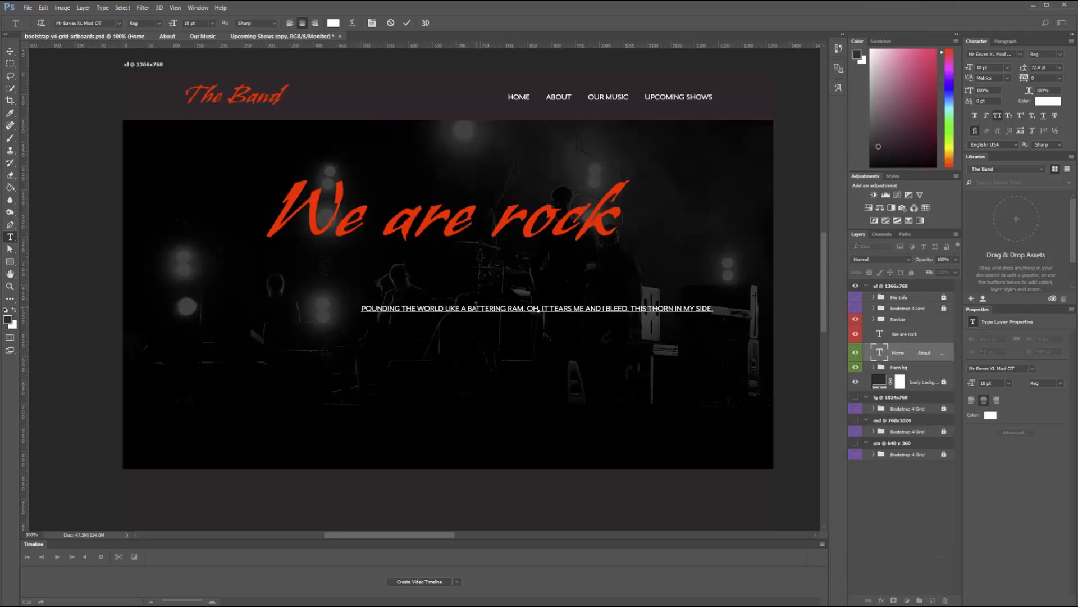
key(ctrl+a)
key(Escape)
key(Delete)
drag(339, 260, 553, 315)
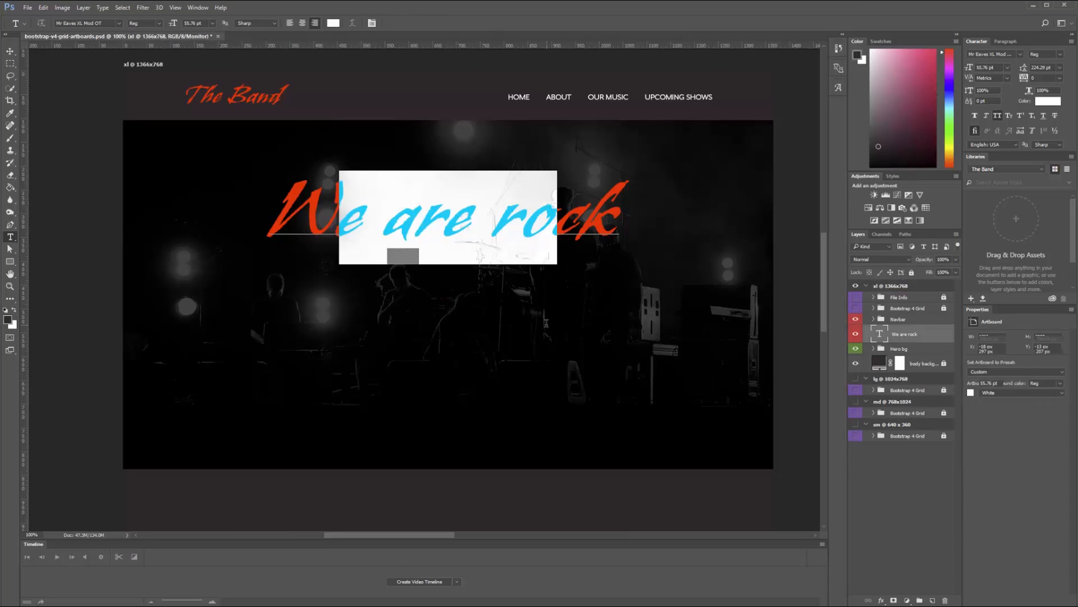
key(Escape)
drag(339, 322, 584, 428)
Step: With the Bootstrap 4 grid shown, draw a text box across its six middle columns and paste the lyrics at 30 pt with 42 pt leading
click(855, 308)
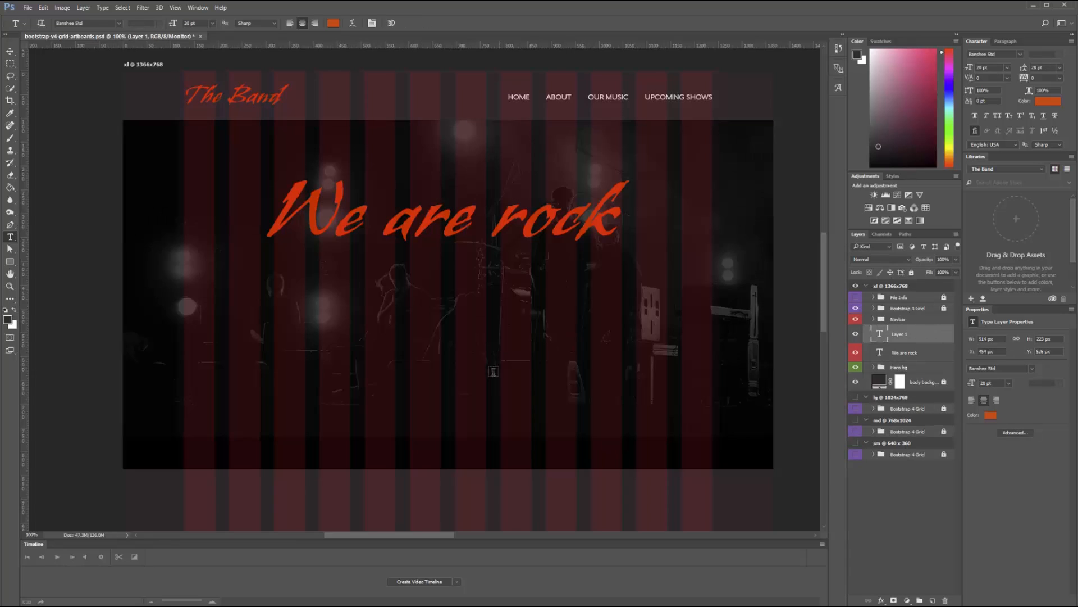
drag(320, 276, 576, 328)
key(ctrl+v)
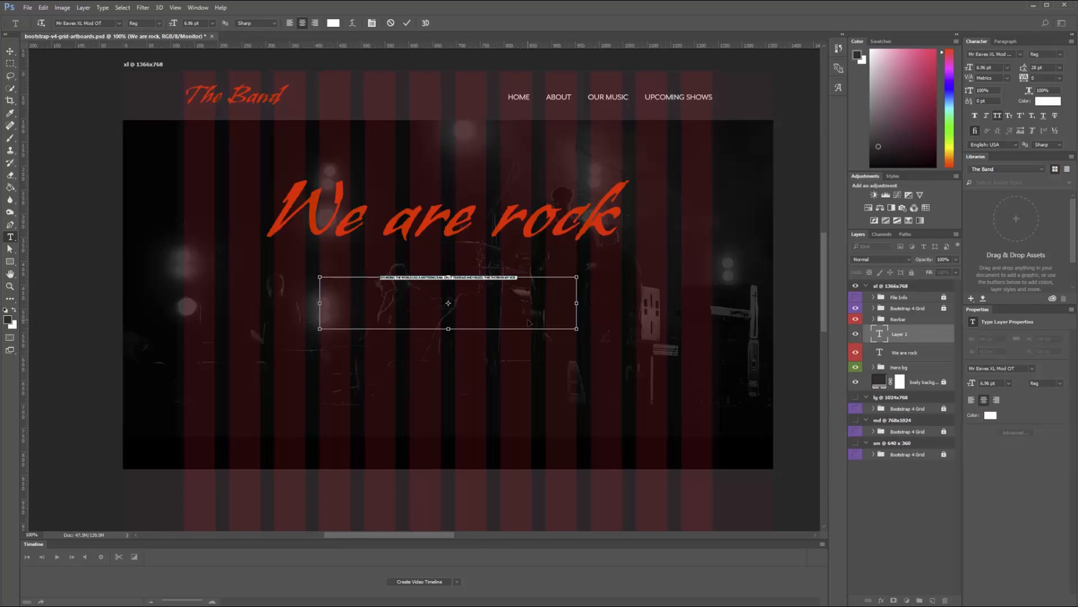
text(30)
key(Tab)
text(42)
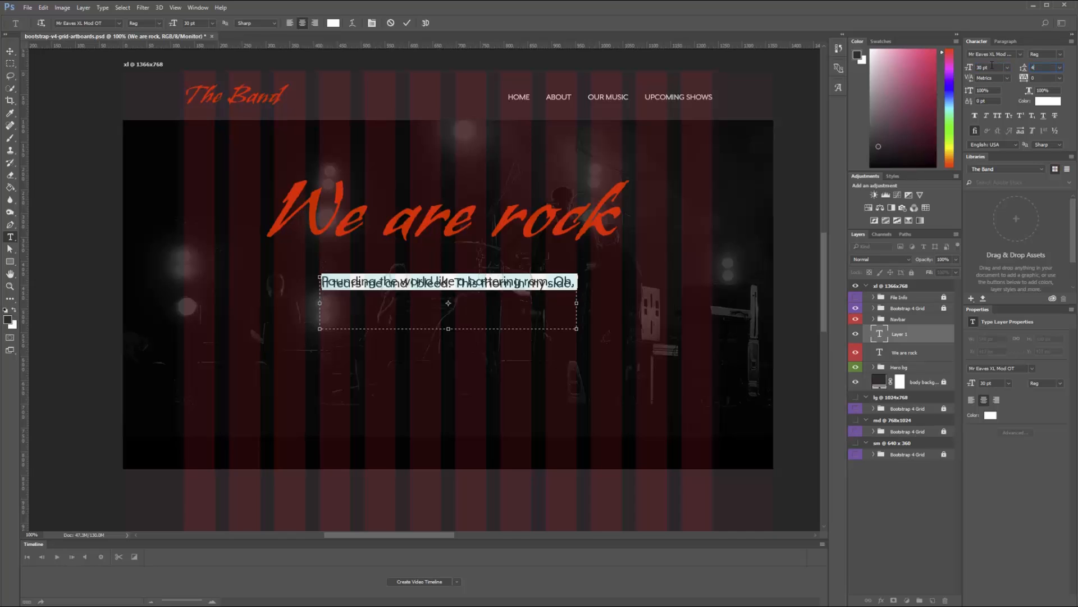
key(ctrl+Return)
Step: Copy the Lyric Ipsum lyrics through "So let it be written." and replace the hero paragraph's text with them
key(alt+Tab)
click(464, 144)
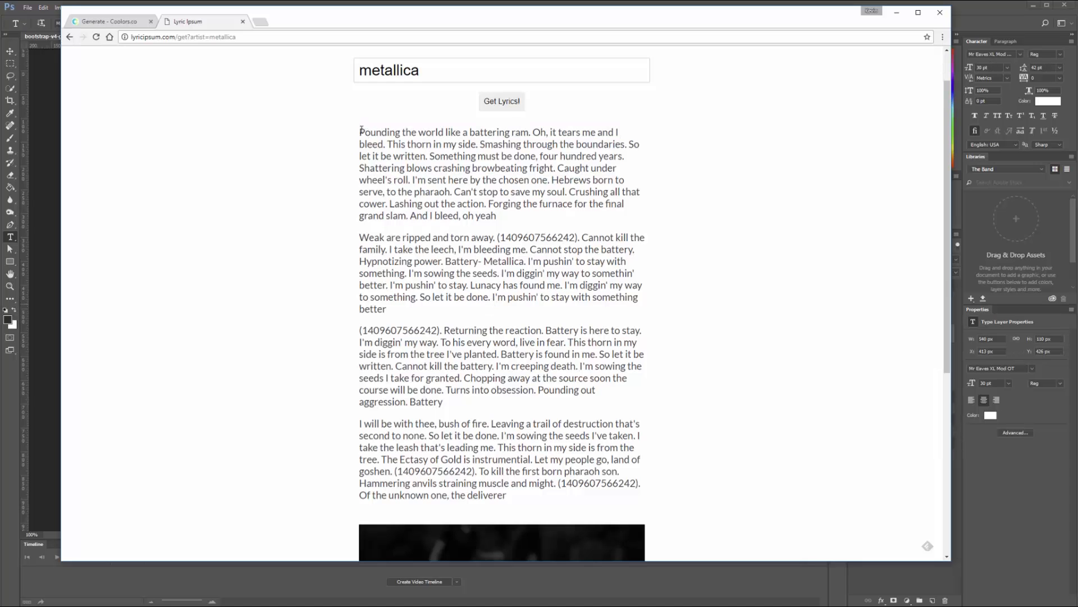
drag(360, 132, 429, 155)
key(ctrl+c)
key(alt+Tab)
click(454, 321)
key(ctrl+a)
key(ctrl+v)
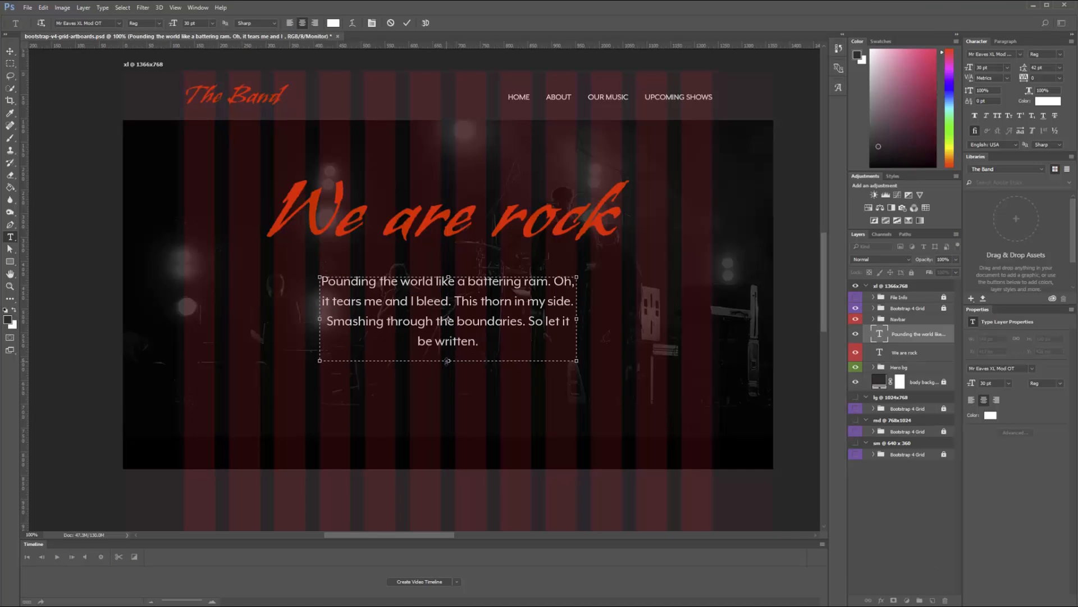
Step: Set the hero paragraph's font size to 28 pt and its leading to 38 pt
key(ctrl+a)
drag(992, 68, 934, 51)
text(28)
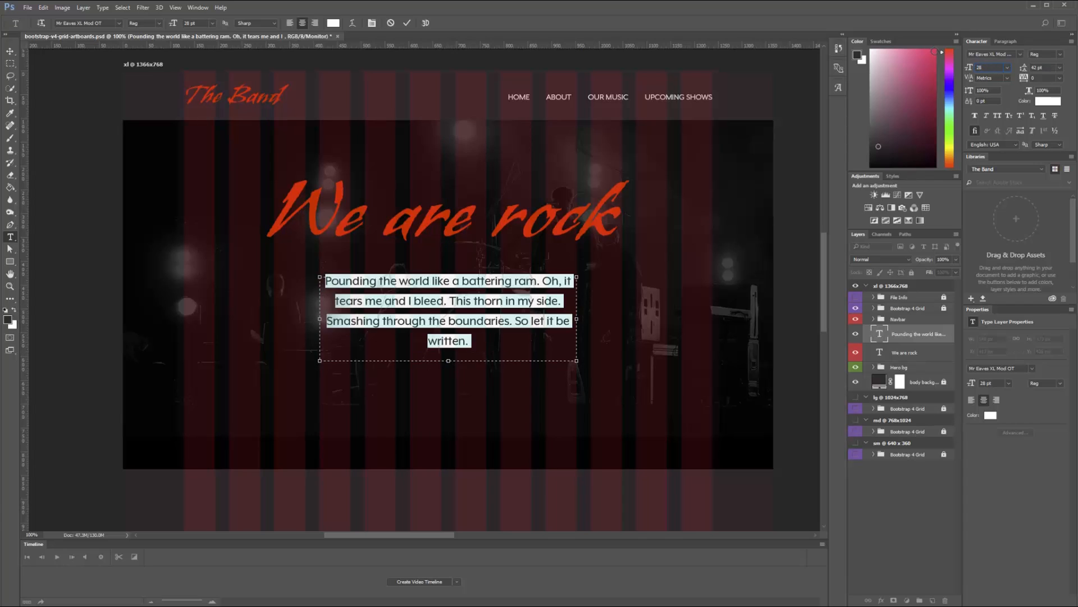
key(BackSpace)
text(4)
key(BackSpace)
text(8)
key(Return)
key(ctrl+Return)
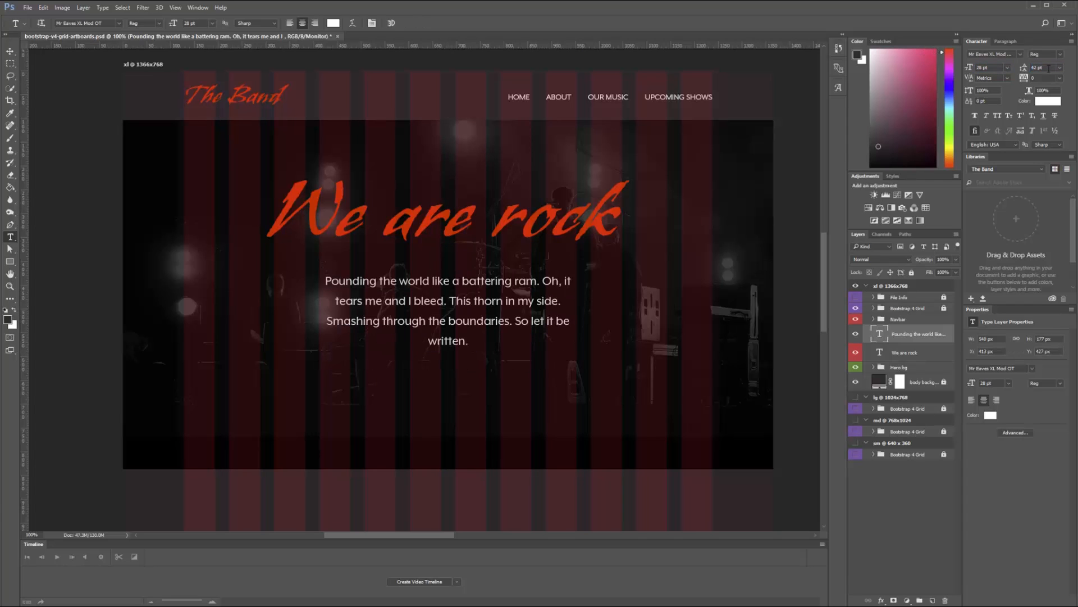
text(38)
key(Return)
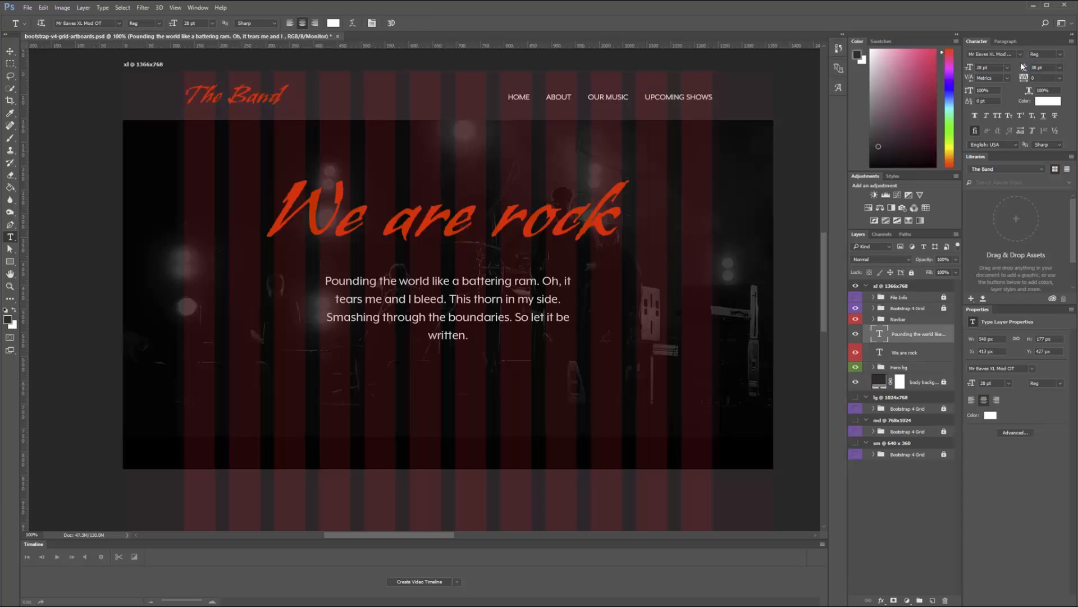
Step: With the grid hidden, delete "So let it be written." from the hero paragraph and move the paragraph up to about Y 408 px
click(854, 309)
drag(513, 316, 449, 320)
key(BackSpace)
key(ctrl+Return)
click(509, 319)
key(ctrl+Return)
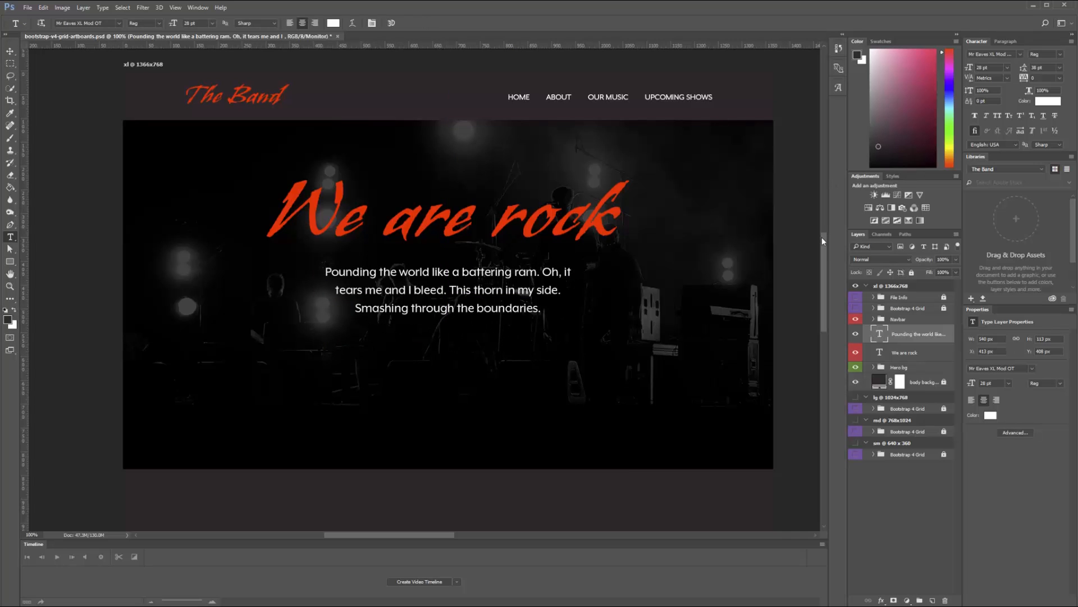
Step: Draw a button rectangle about 296 x 60 px beneath the hero paragraph and fill it with the heading's orange-red color
drag(823, 241, 827, 238)
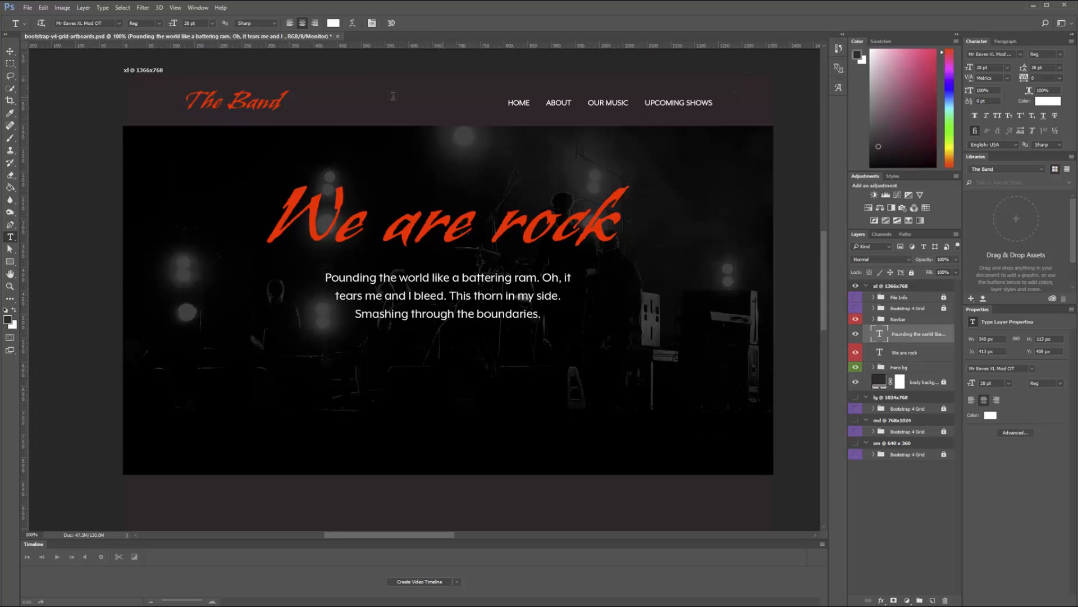
scroll(828, 286, down, 2)
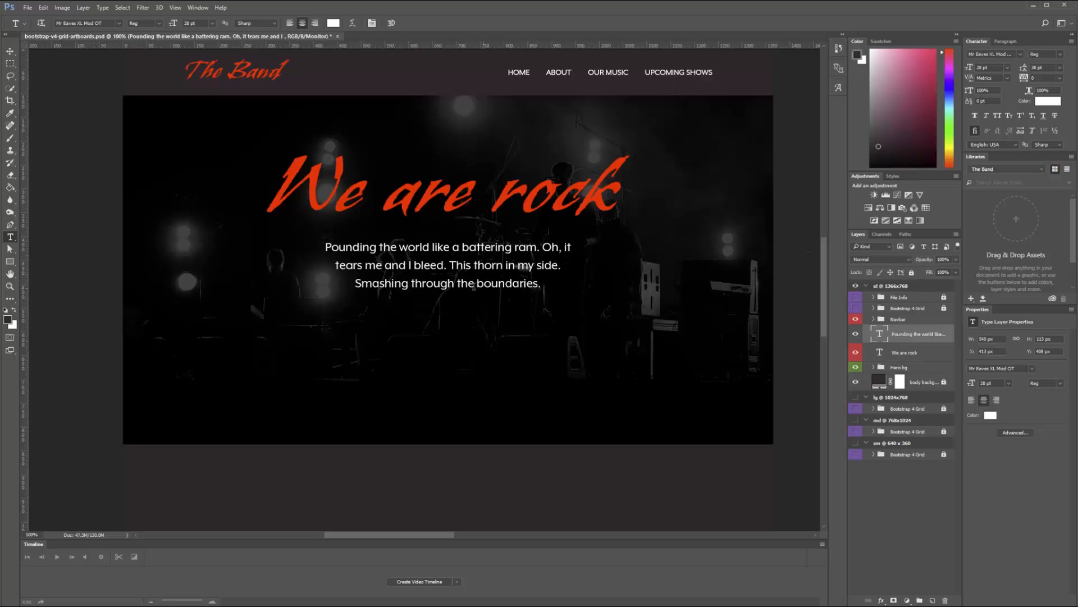
key(u)
drag(459, 335, 523, 350)
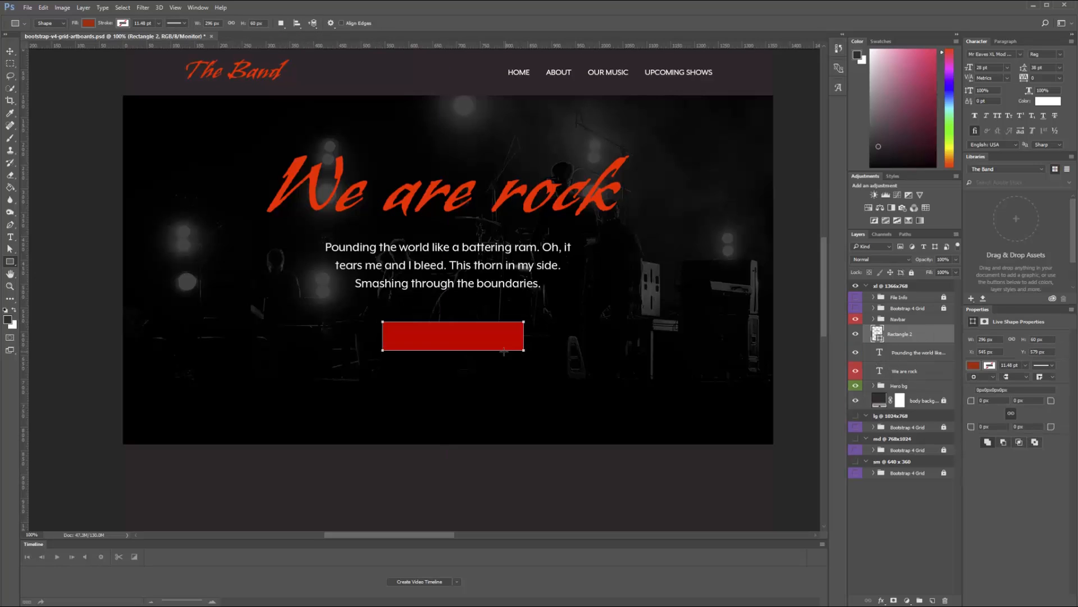
double_click(877, 337)
click(609, 196)
click(1014, 101)
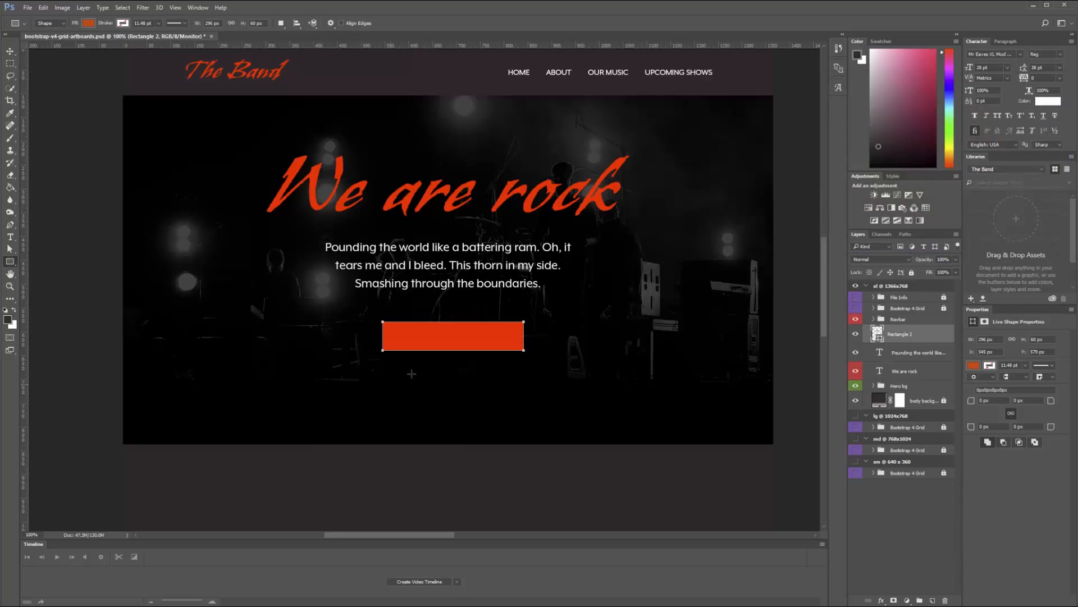
key(t)
key(v)
drag(502, 271, 499, 324)
key(ctrl+z)
Step: Duplicate the navbar menu text below the button, with its layer just above the button's, and change the copy to "Listen to our music"
drag(569, 74, 416, 427)
drag(910, 334, 855, 413)
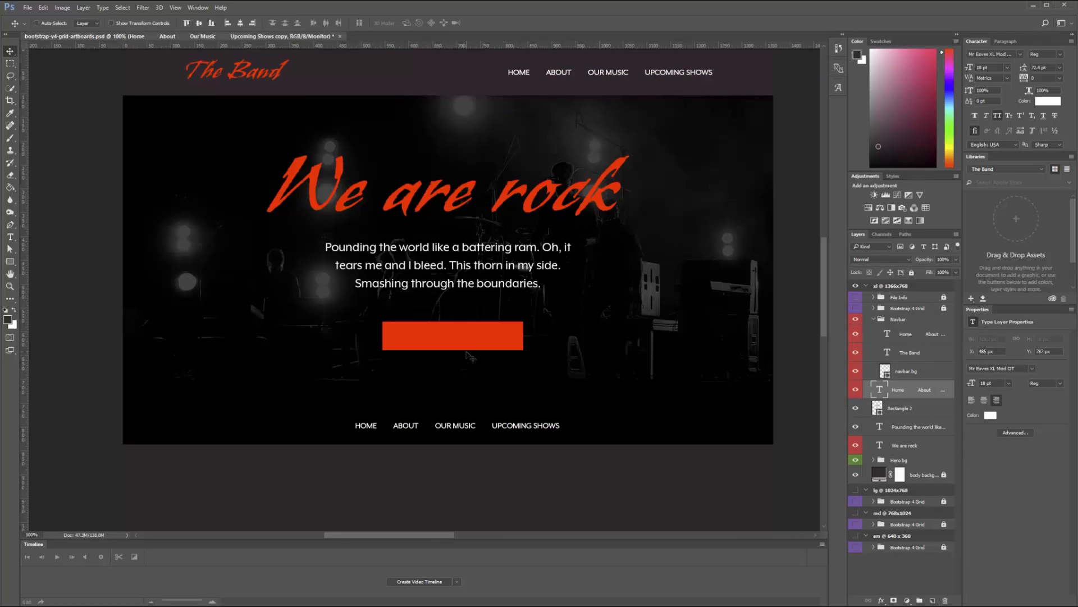
key(t)
click(516, 423)
key(ctrl+a)
text(LISTEN TO OUR MUS)
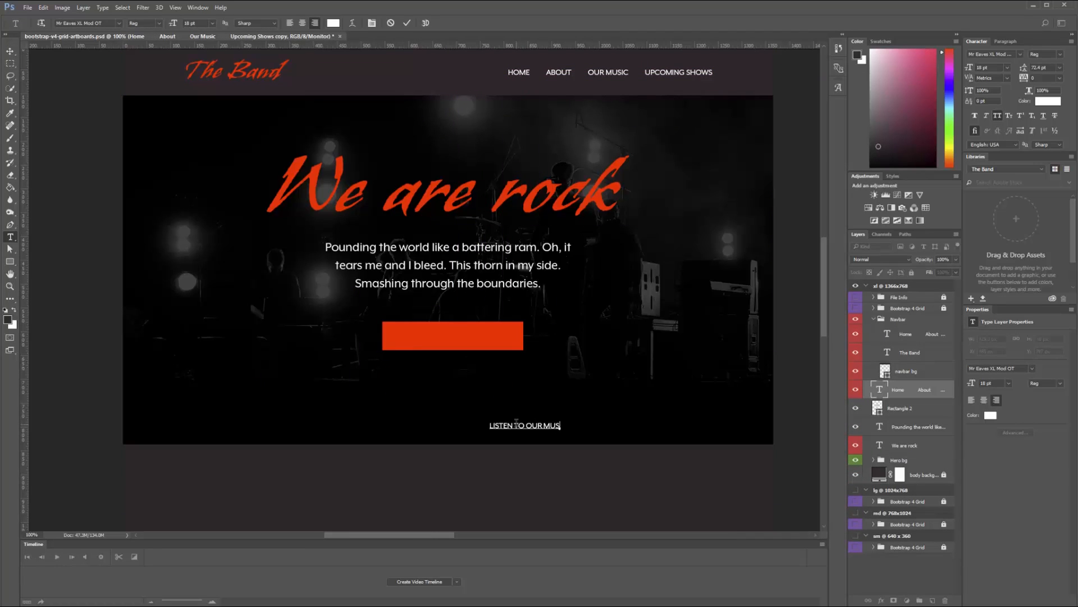
text(IC)
key(ctrl+Return)
Step: Move the "Listen to our music" text onto the orange-red button and center it vertically in the rectangle
key(v)
drag(529, 418, 456, 333)
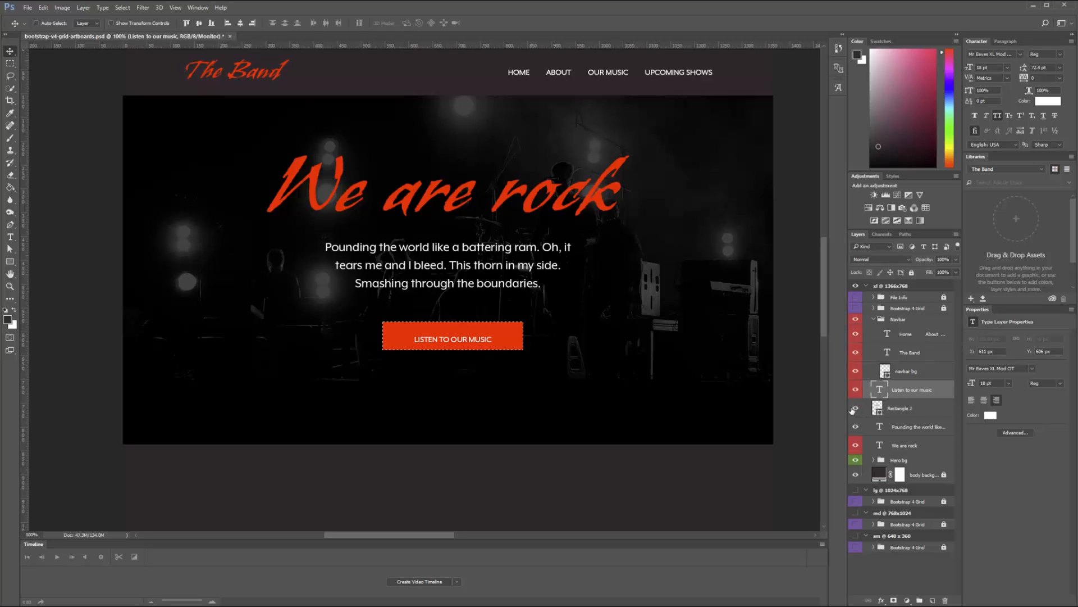
click(198, 23)
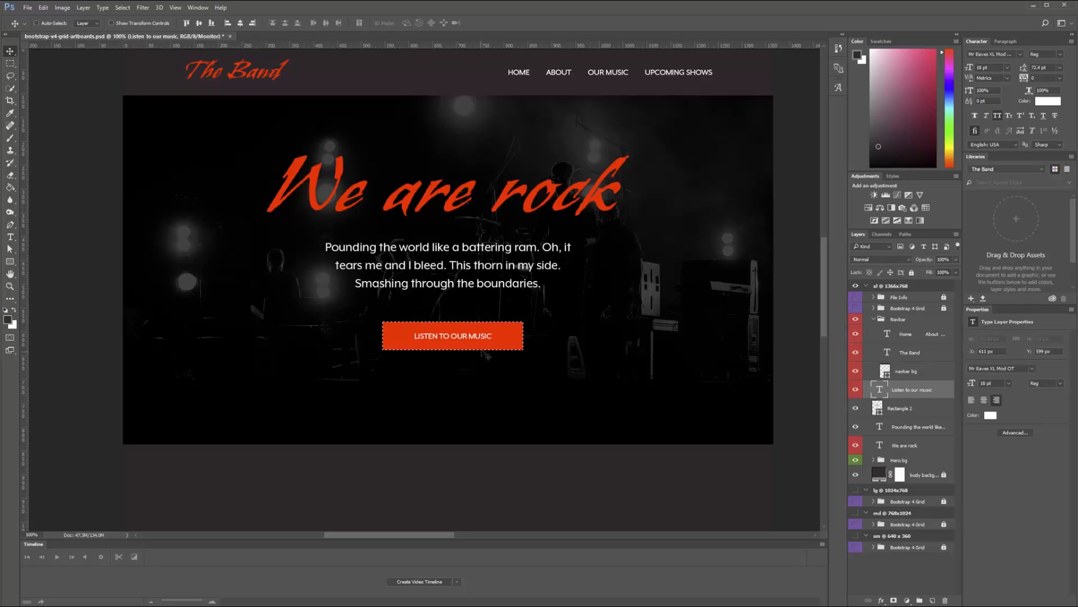
key(ctrl+d)
Step: Move the button text and rectangle up about 12 px together and group them as "btn" beneath the paragraph layer
shift+click(900, 409)
drag(456, 342, 456, 337)
key(ctrl+g)
double_click(897, 386)
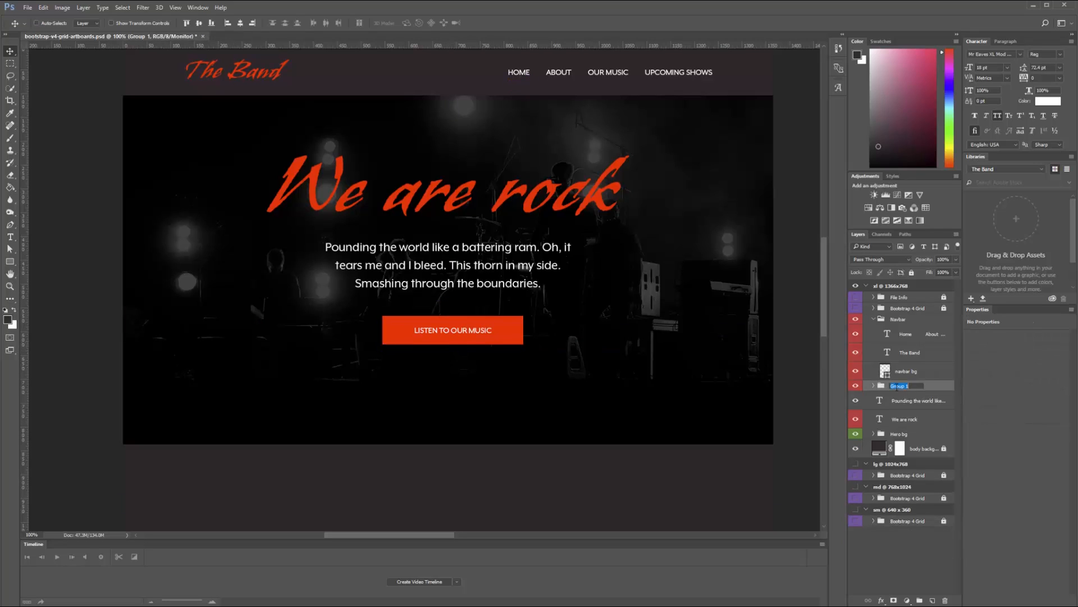
drag(909, 388, 910, 416)
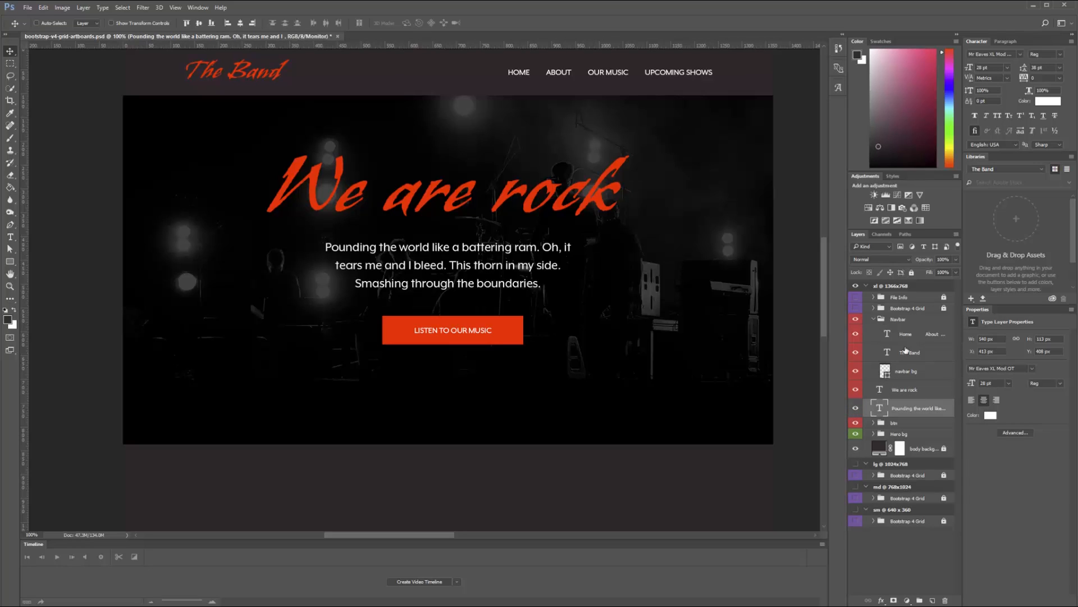
Step: Group the hero heading, paragraph, btn and Hero bg as "hero" with a green label, and collapse the Navbar group
click(924, 389)
shift+click(909, 425)
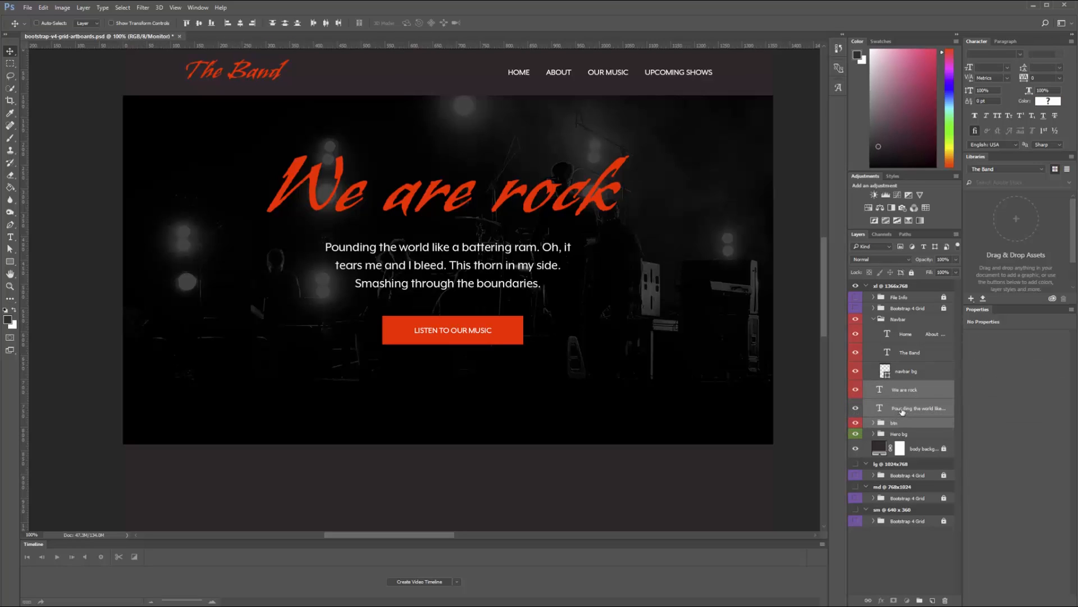
click(914, 437)
shift+click(918, 395)
key(ctrl+g)
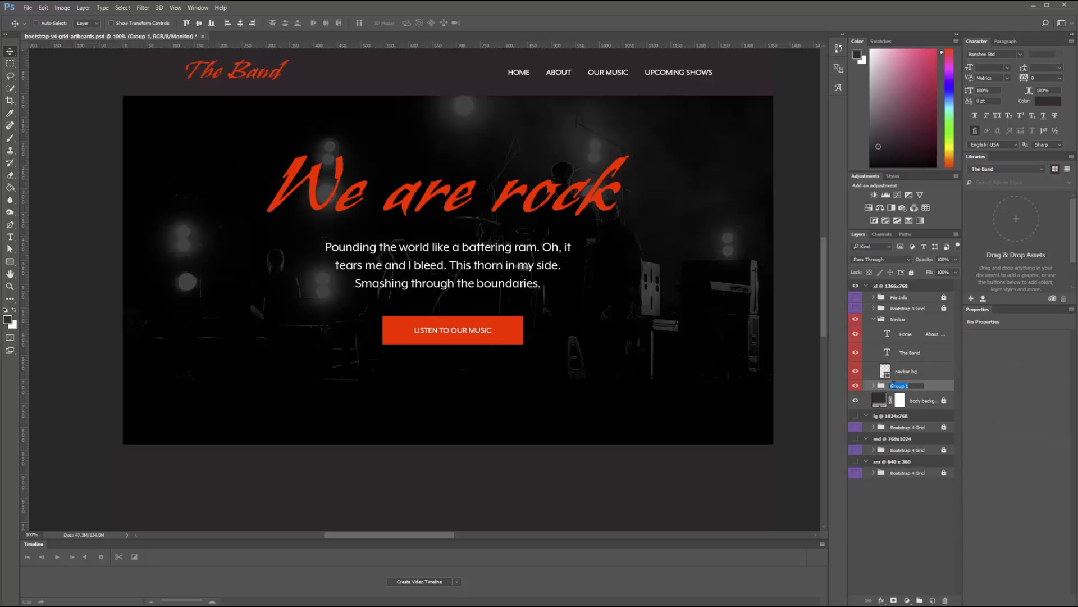
right_click(891, 388)
click(921, 348)
click(873, 386)
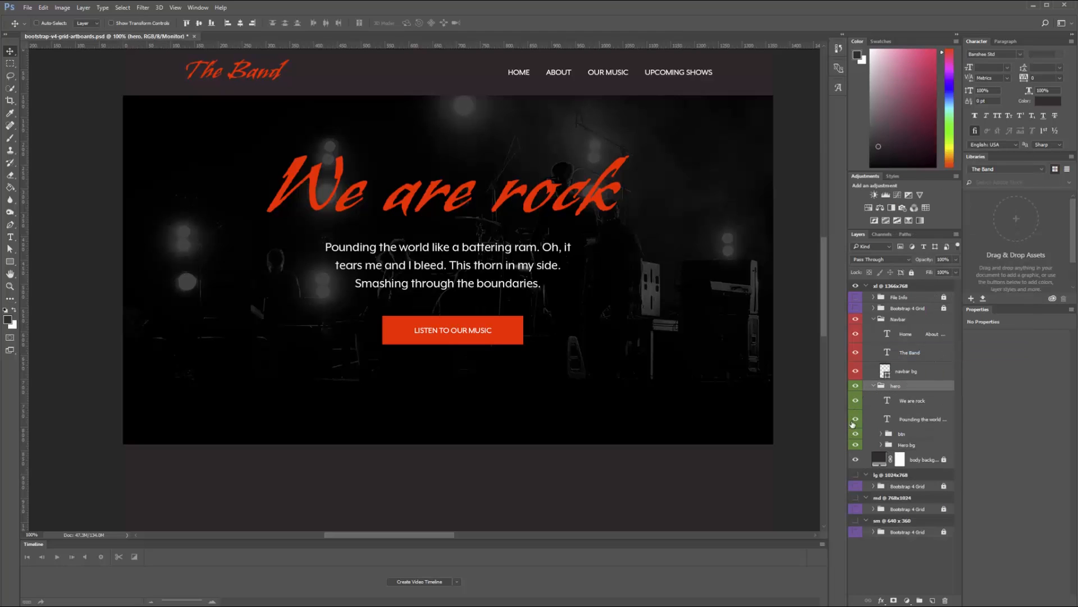
click(873, 386)
click(874, 319)
Step: Move the hero heading, paragraph and btn group down together by about 30 px over the photo
drag(591, 232, 592, 245)
click(873, 330)
click(914, 345)
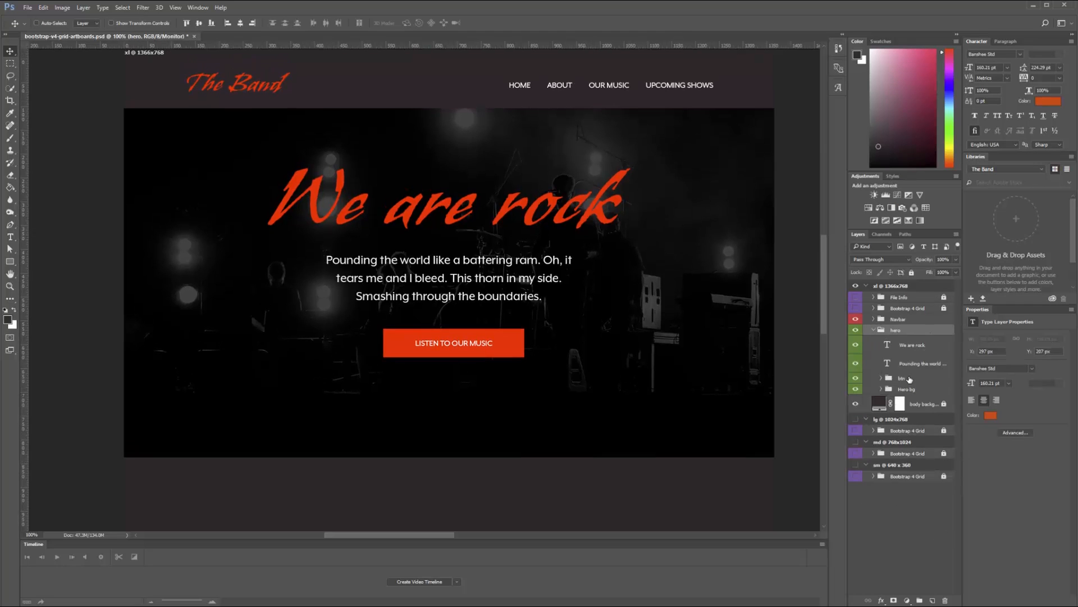
shift+click(910, 380)
key(shift+Down)
key(shift+Down)
key(shift+Down)
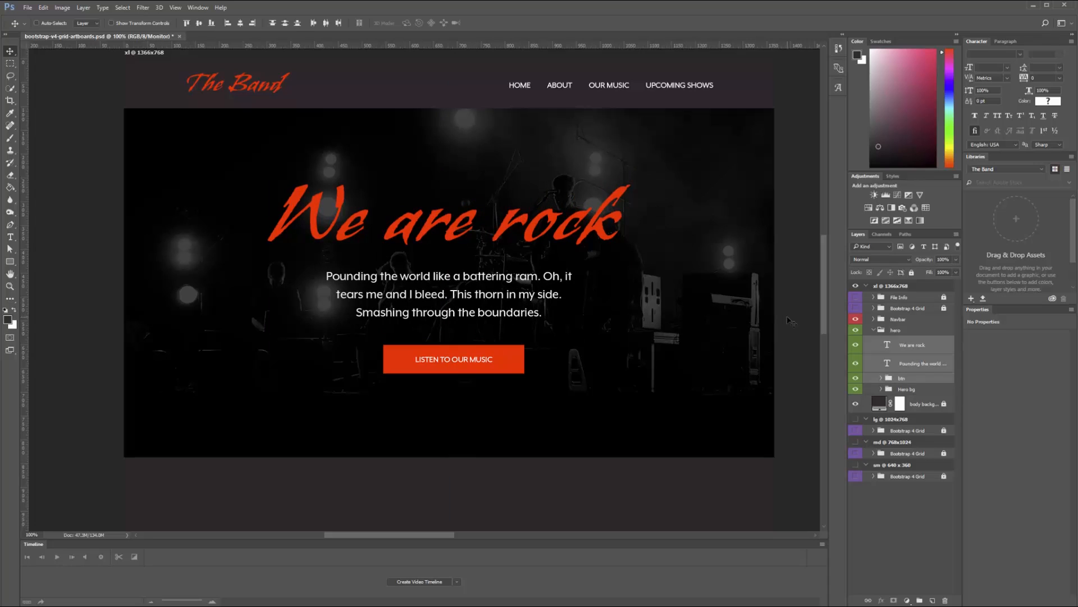
Step: With the Bootstrap grid shown, draw a 683 x 683 px square directly beneath the left half of the hero
drag(823, 297, 823, 337)
click(874, 330)
scroll(810, 336, down, 2)
key(u)
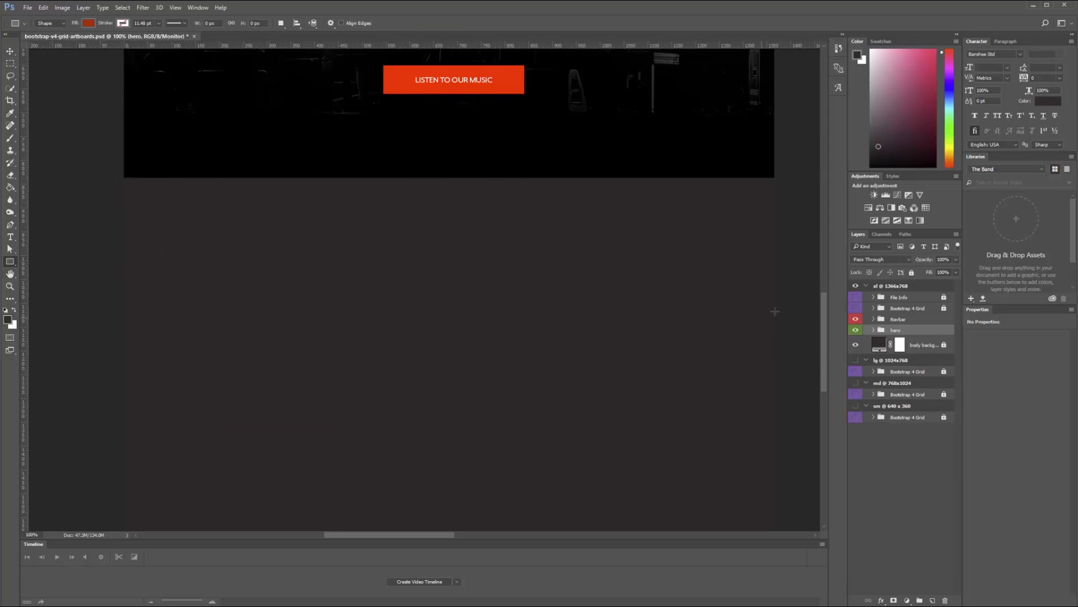
click(855, 308)
drag(124, 177, 450, 501)
key(v)
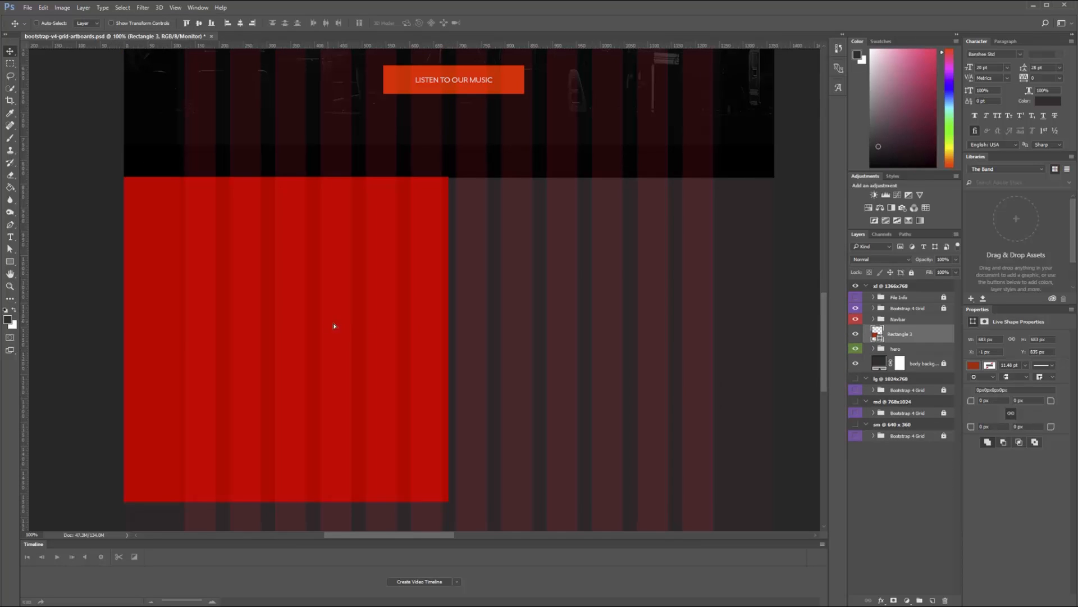
Step: Duplicate the square into the right half beside the original and fill the copy with #1f1f1f
drag(335, 325, 650, 335)
double_click(879, 333)
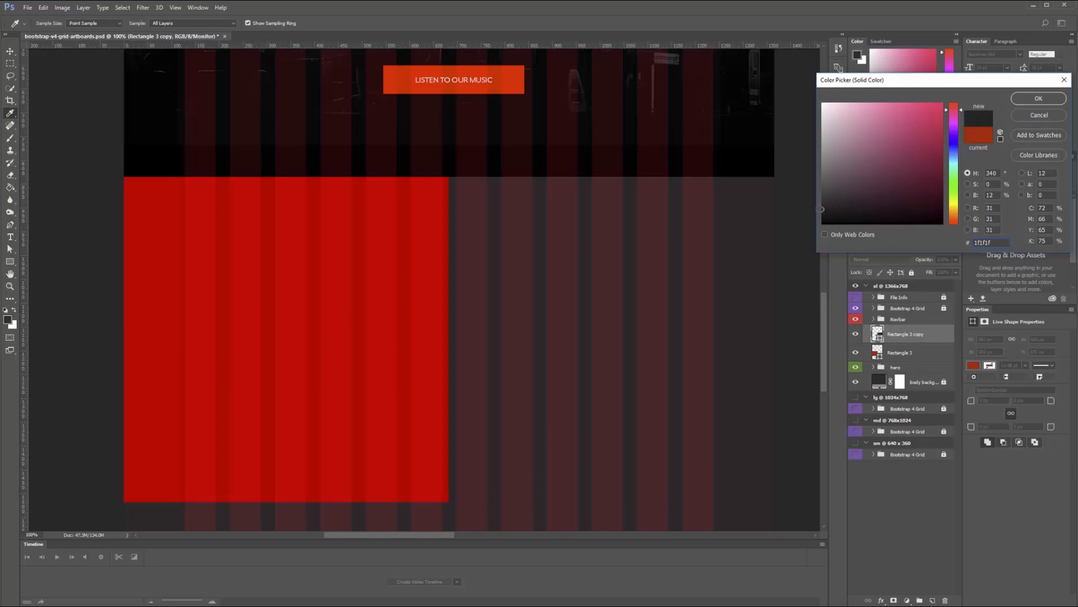
click(1037, 99)
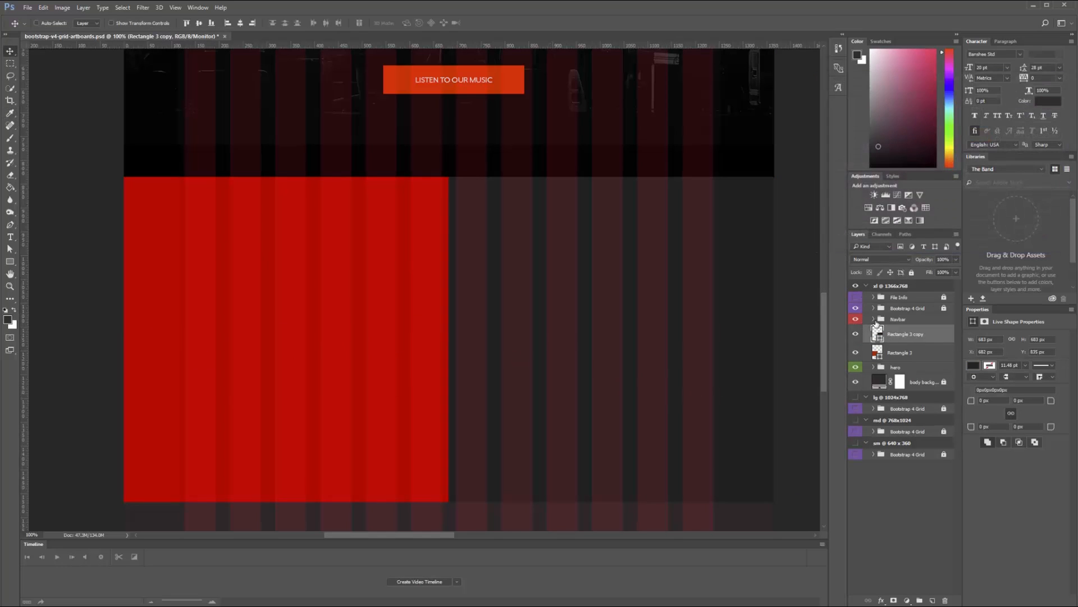
Step: With the grid hidden, place the red-lit singer photo from the music website template folder, clip it to the left square and shift it left
key(alt+Tab)
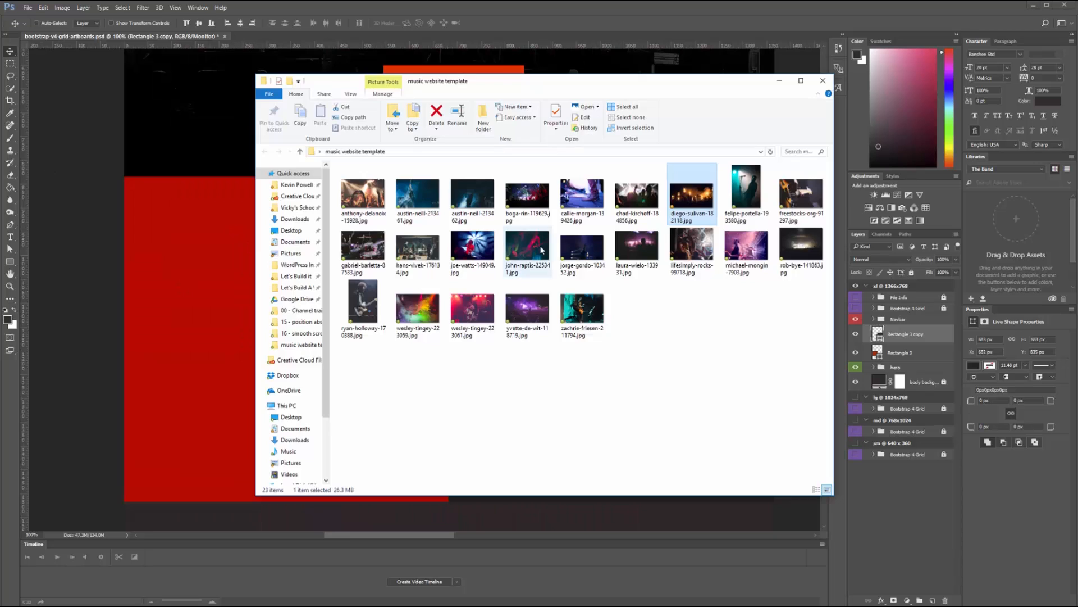
click(488, 326)
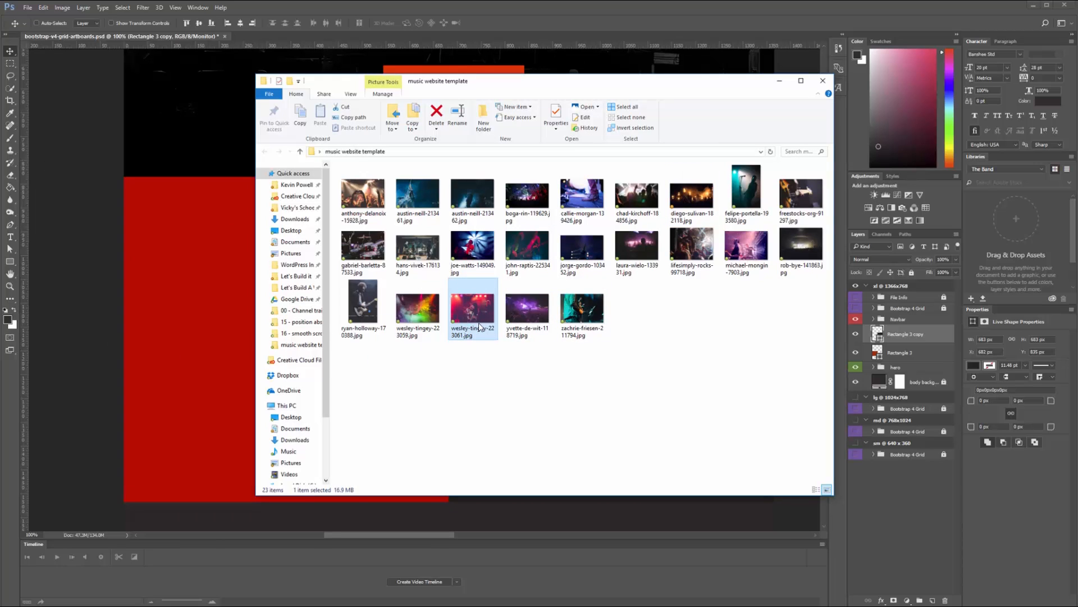
drag(480, 326, 101, 368)
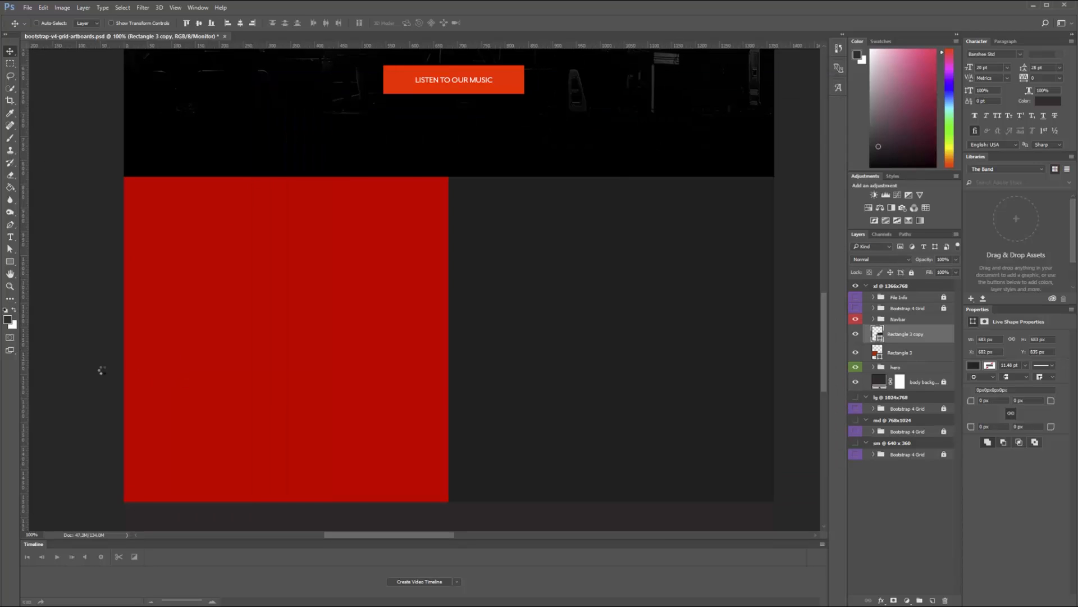
key(Return)
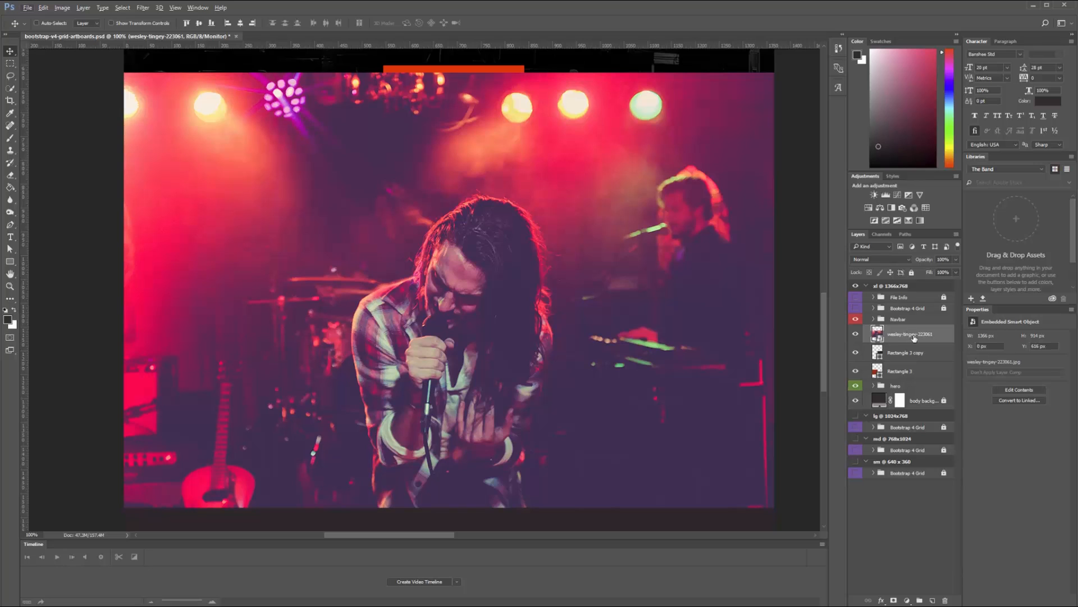
drag(913, 338, 911, 360)
key(ctrl+alt+g)
drag(426, 352, 260, 351)
Step: Duplicate the "We are rock" heading onto the singer photo and put the copy's layer directly above the photo, outside the hero group
scroll(444, 336, up, 3)
drag(564, 60, 391, 449)
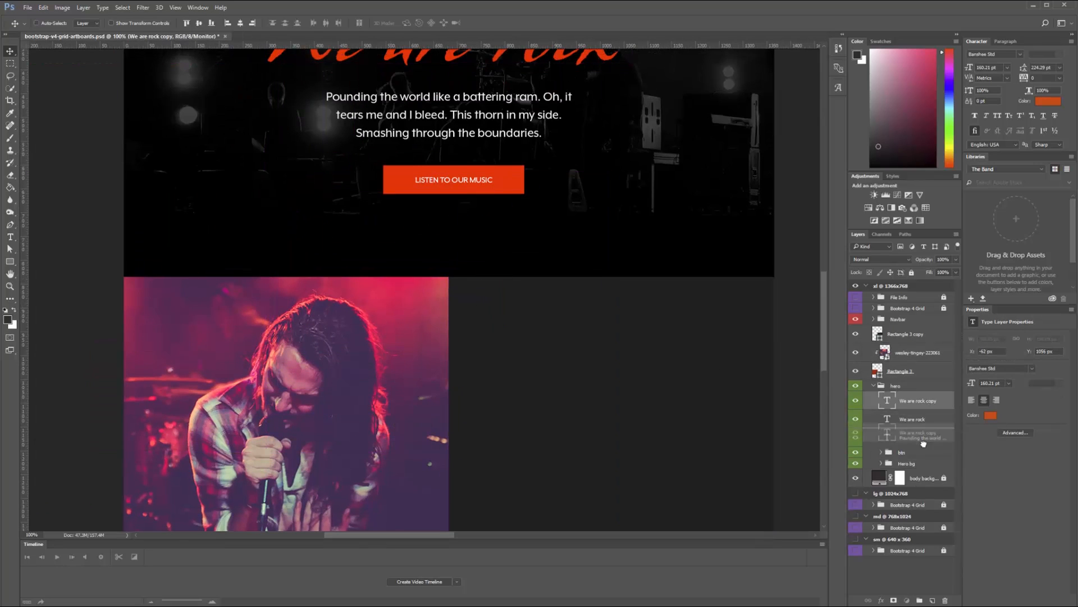
drag(921, 400, 934, 341)
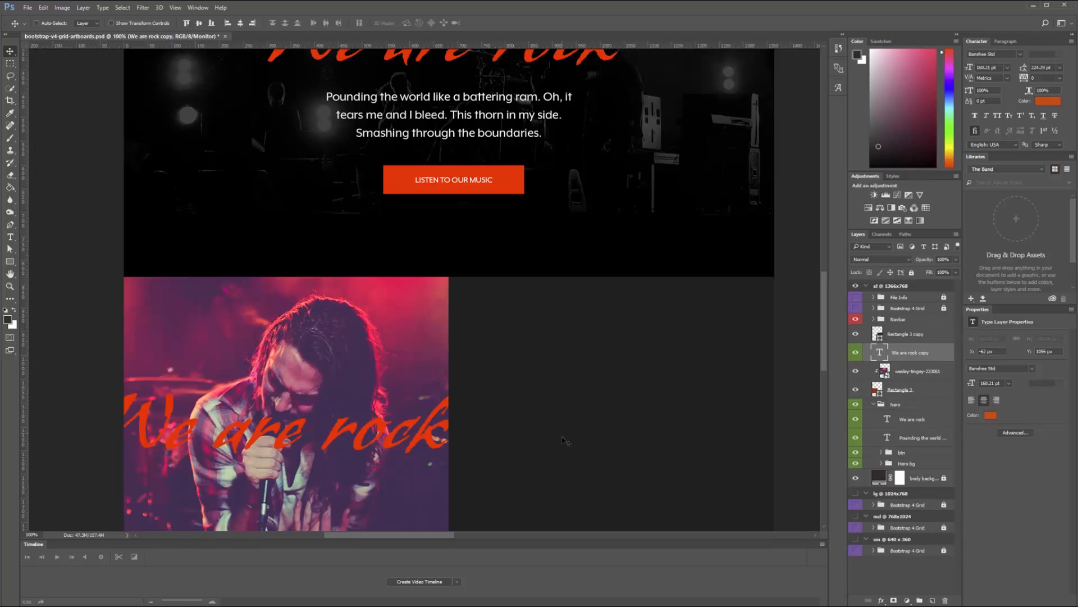
Step: Recolor the copied heading white and change its text to "About"
click(1059, 102)
drag(859, 121, 761, 72)
click(1038, 100)
key(t)
click(334, 428)
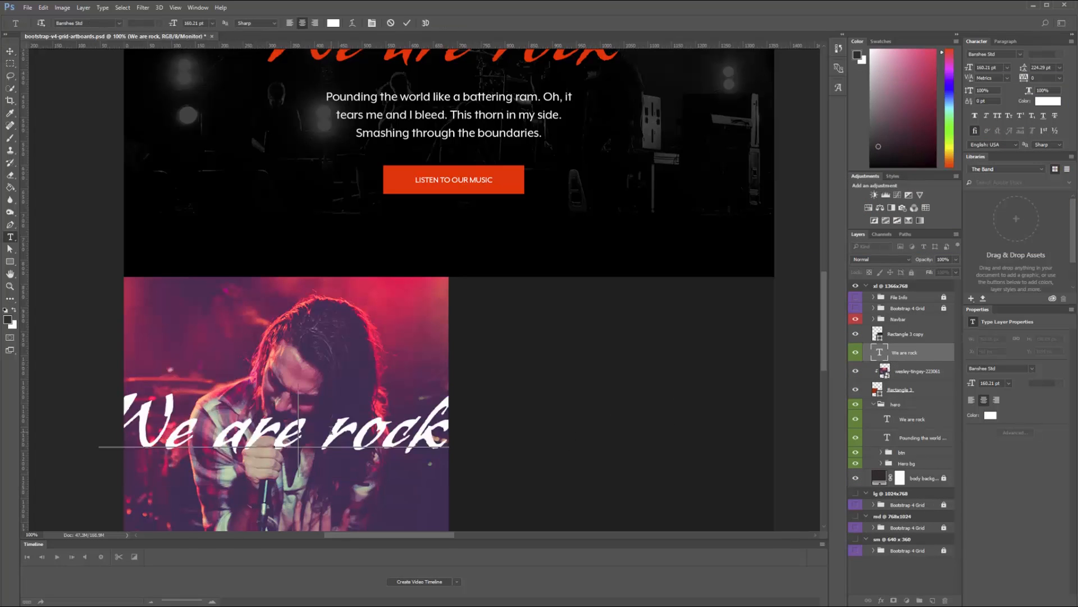
key(ctrl+a)
text(About)
key(ctrl+Return)
Step: Replace the left square's singer photo with the electric guitar player photo, scaled to about 1062 x 708 px and clipped, hiding the singer layer
drag(356, 423, 308, 275)
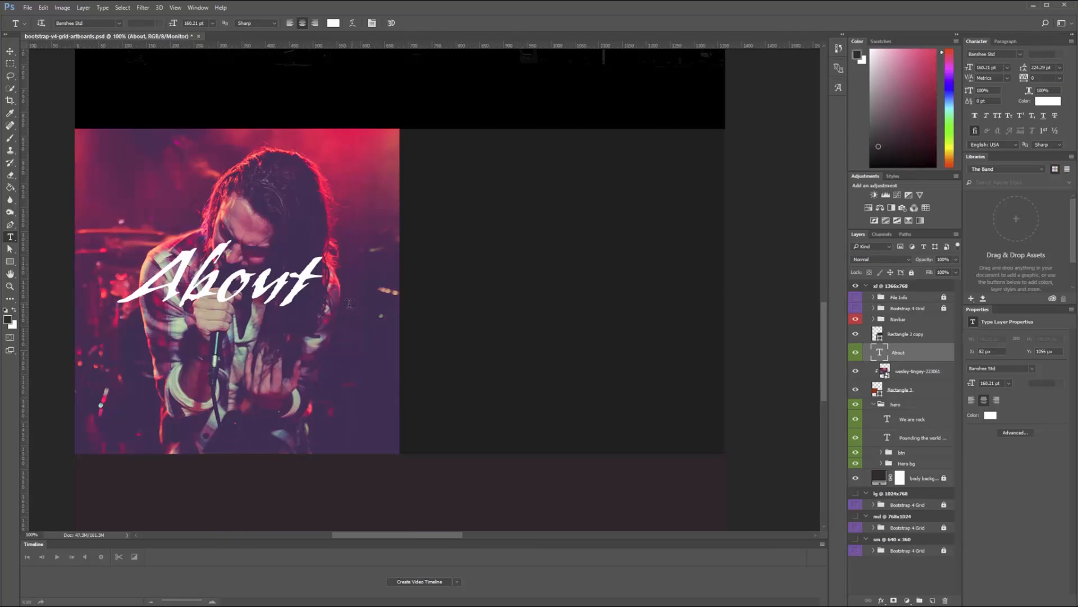
key(alt+Tab)
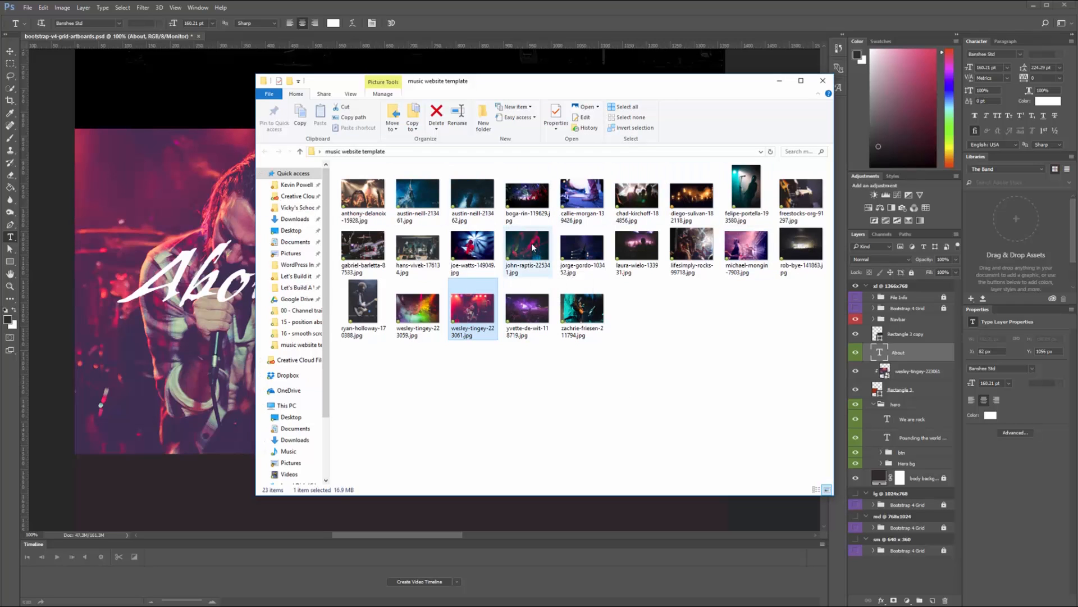
drag(528, 247, 189, 371)
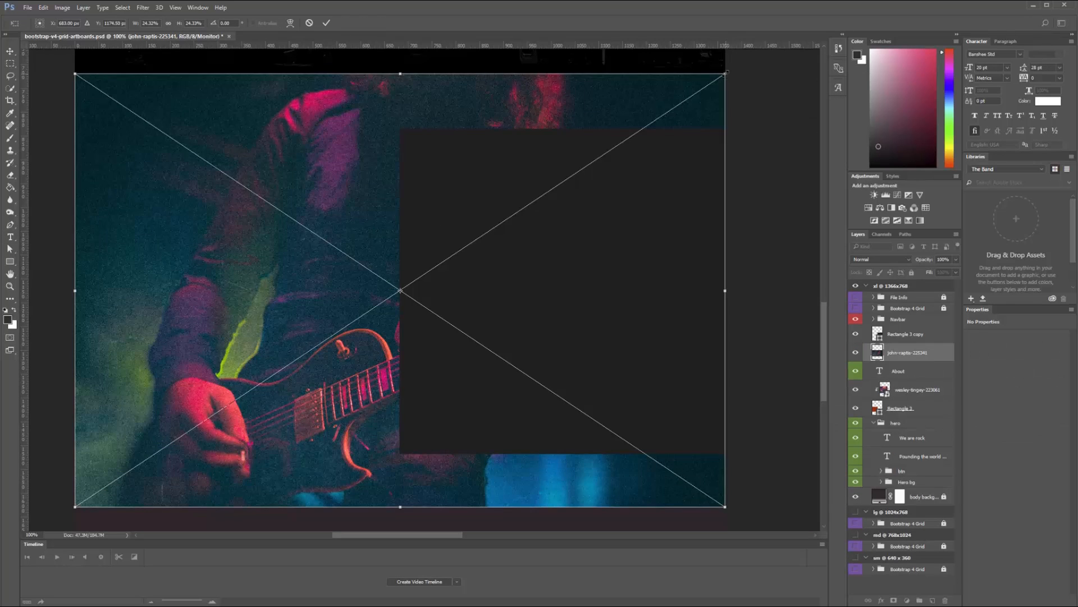
drag(726, 74, 515, 212)
drag(444, 326, 422, 234)
drag(494, 412, 560, 458)
drag(376, 385, 340, 382)
key(Return)
drag(924, 356, 915, 397)
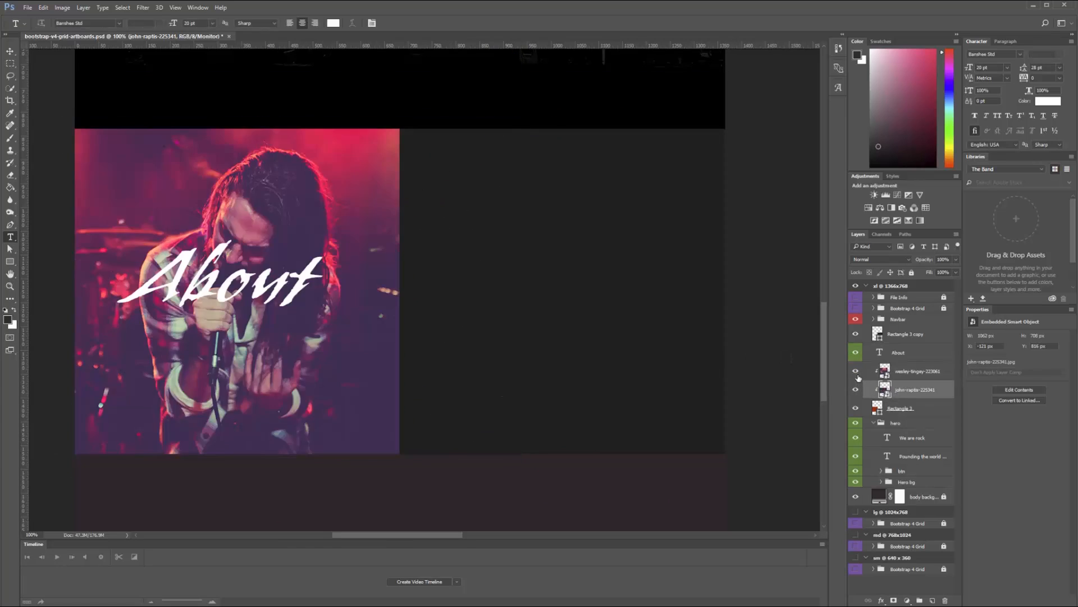
click(857, 372)
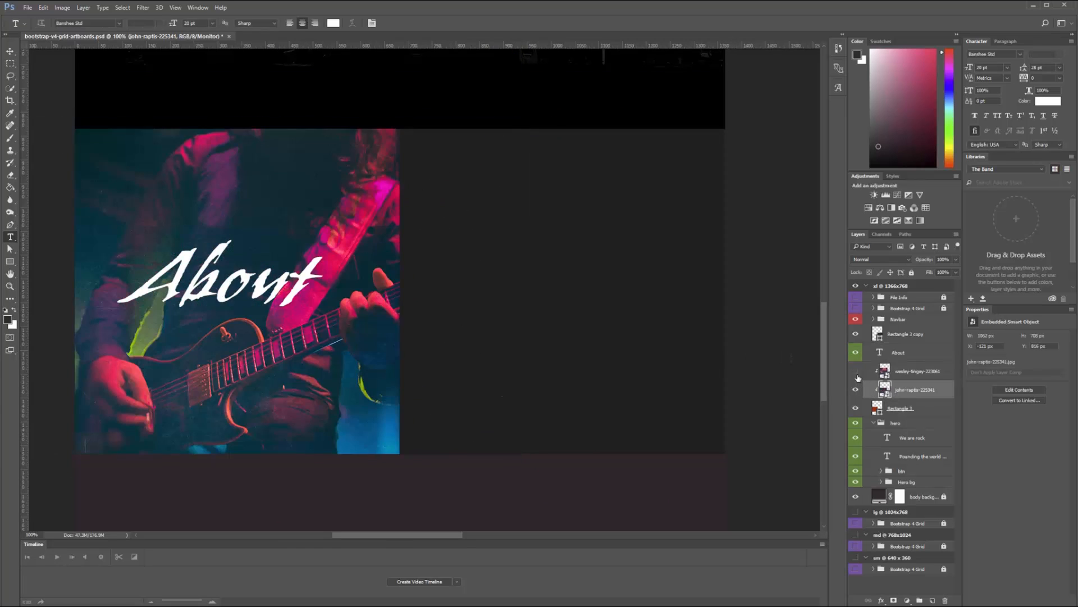
Step: Center the "About" heading horizontally and vertically within the left square
ctrl+click(877, 411)
key(v)
click(200, 24)
key(ctrl+z)
click(905, 353)
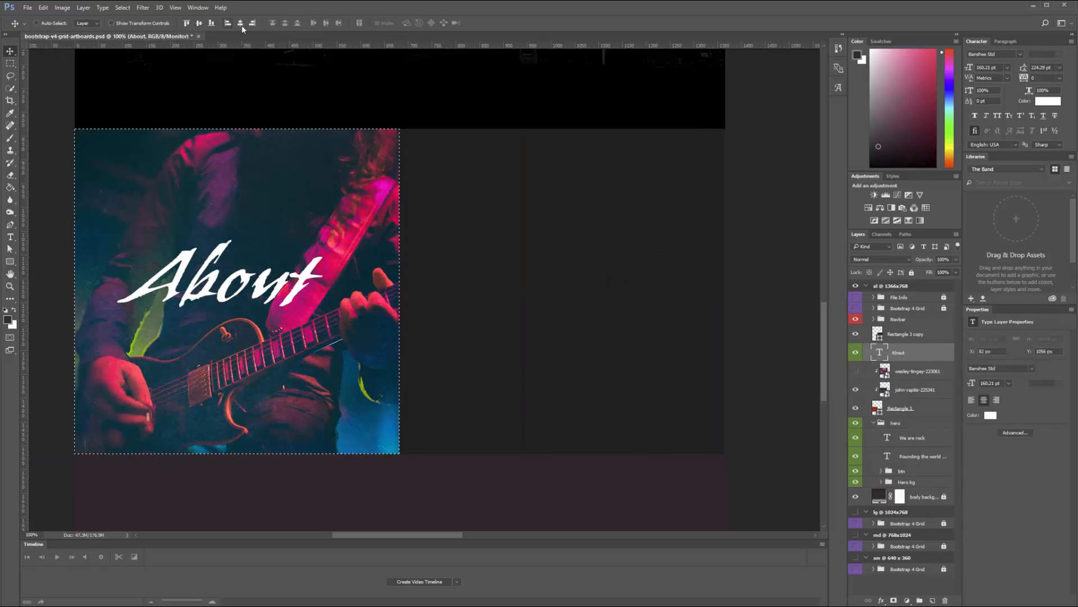
click(240, 23)
click(199, 23)
Step: Draw a paragraph text box about 520 px wide in the dark right square and set its font to Mr Eaves XL Mod OT Light
key(t)
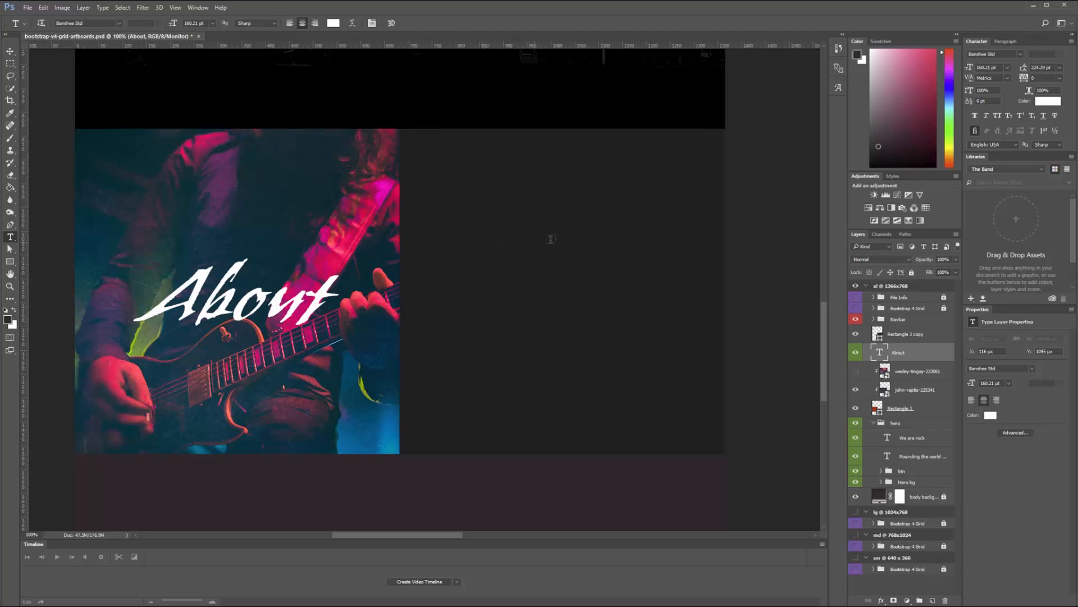
drag(421, 172, 665, 401)
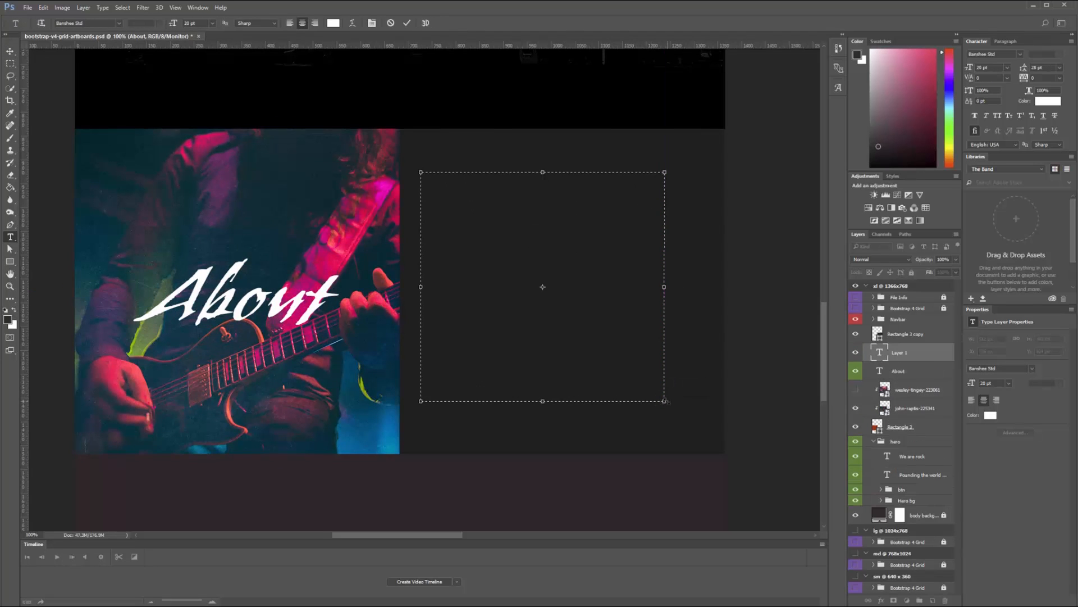
drag(421, 287, 418, 288)
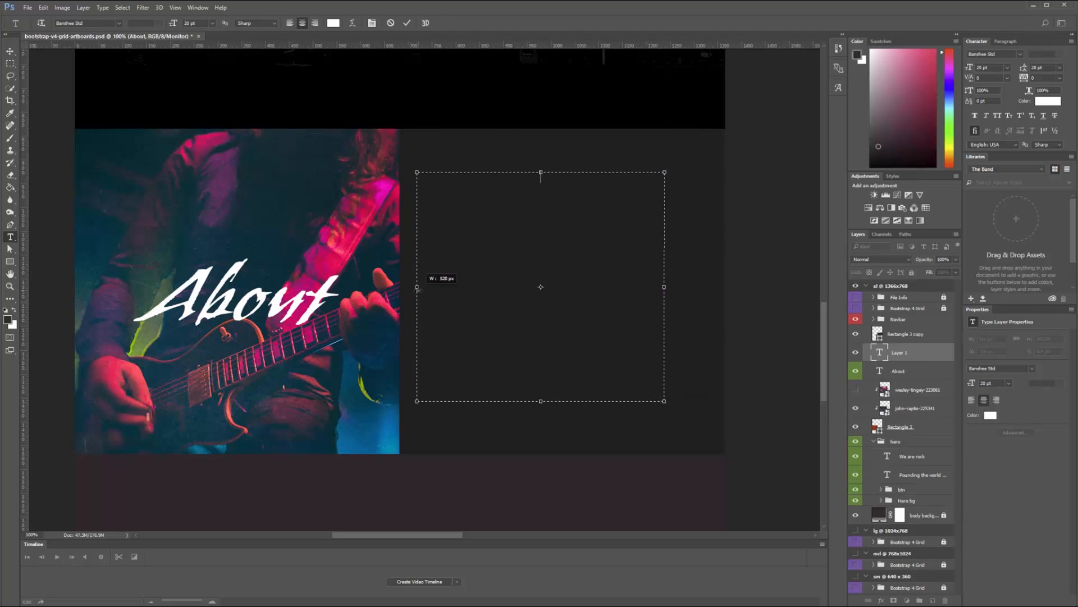
click(119, 23)
click(141, 163)
click(1046, 54)
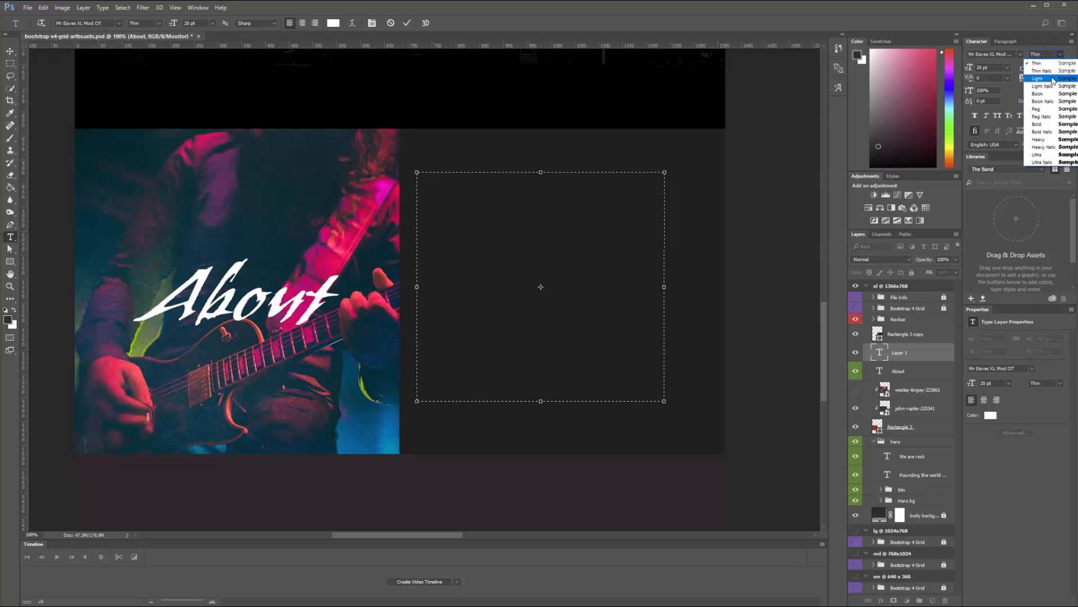
click(1053, 79)
Step: Paste the Lyric Ipsum browser page's text from "Returning the reaction" into the text box and put its layer above the dark square
click(78, 605)
click(781, 81)
click(73, 605)
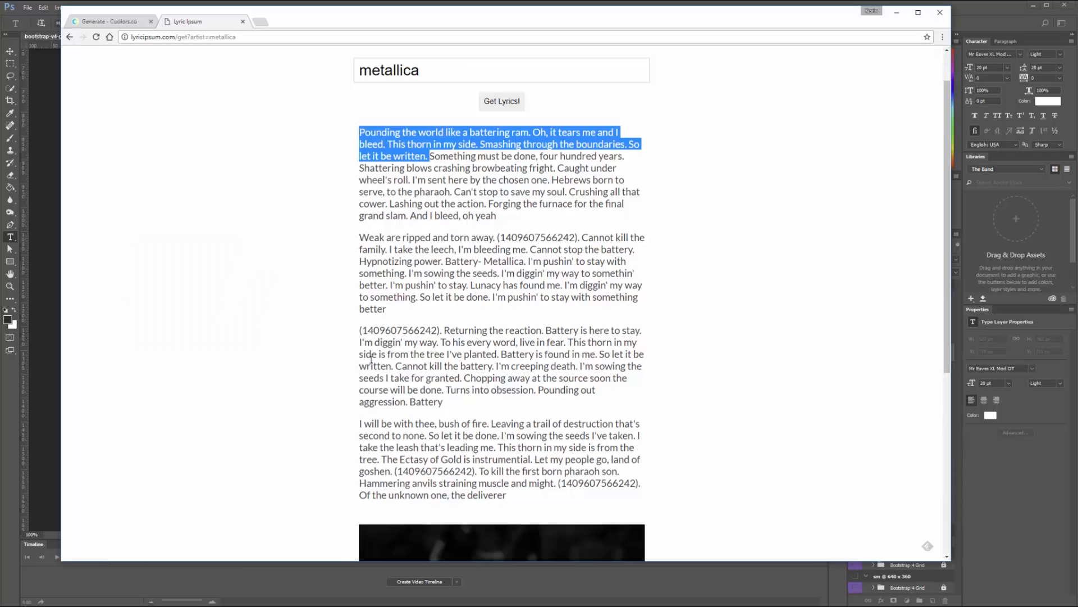
drag(360, 330, 532, 459)
key(alt+Tab)
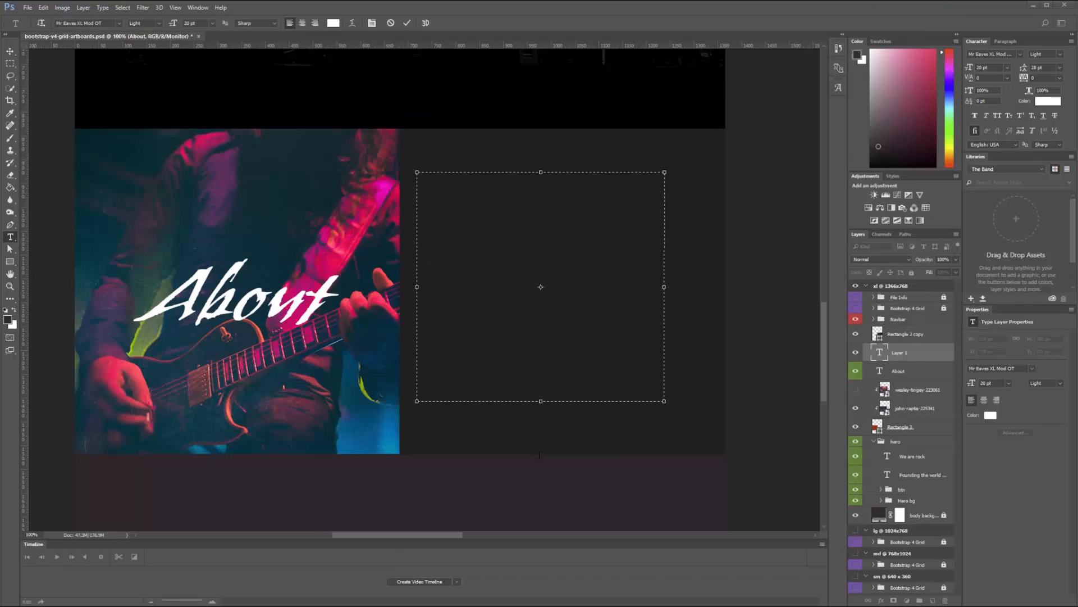
key(ctrl+v)
drag(933, 356, 932, 329)
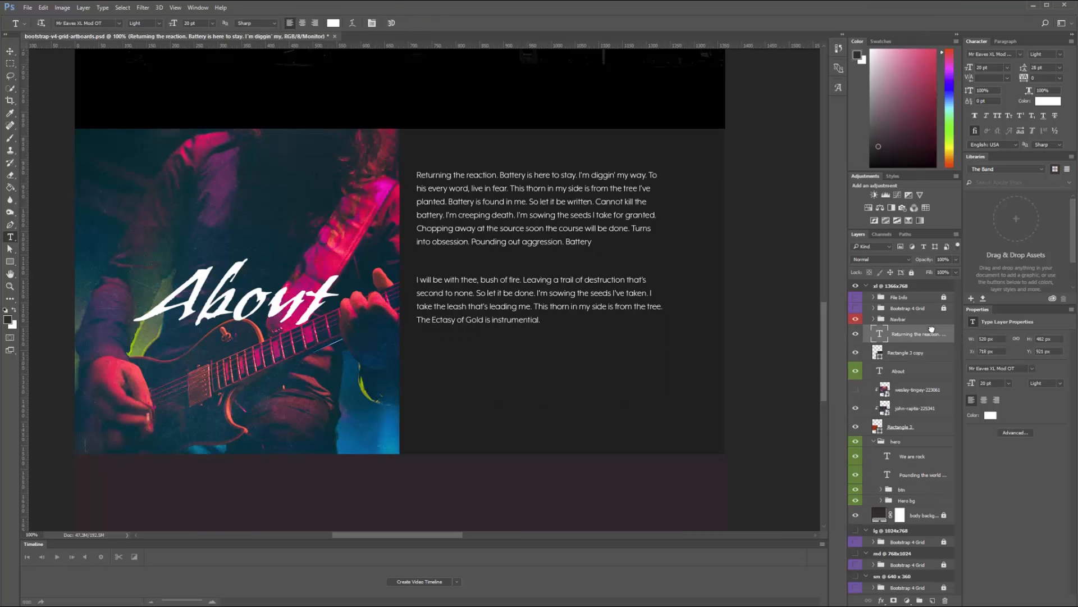
Step: Start a new paragraph at "So let it be written" and remove the blank line before "I will be with thee"
click(532, 228)
click(528, 203)
key(Return)
click(449, 282)
key(BackSpace)
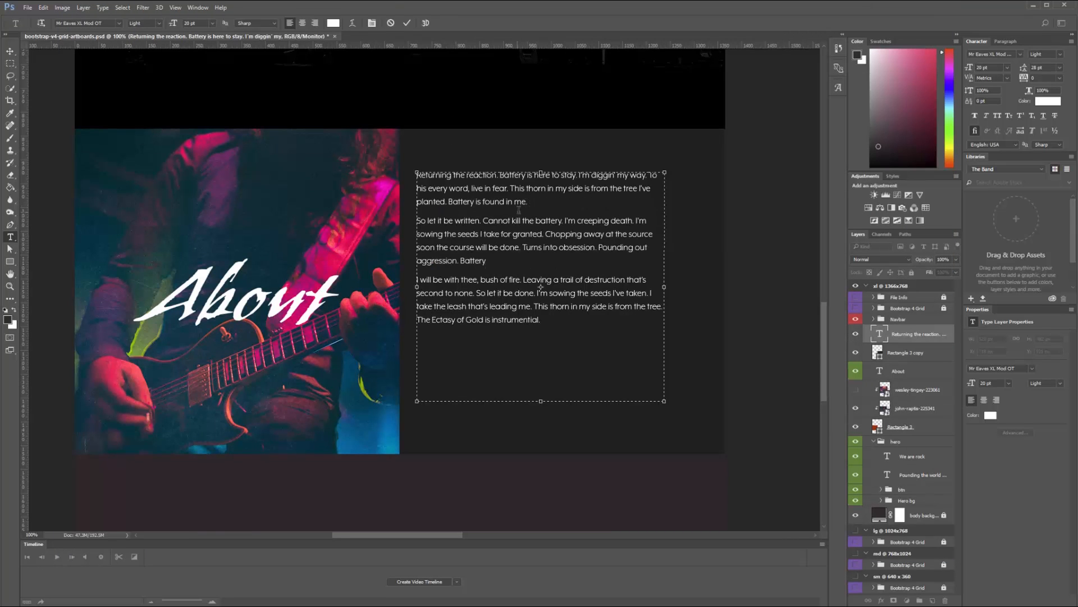
Step: Set the first paragraph of the About text to Bold
triple_click(531, 197)
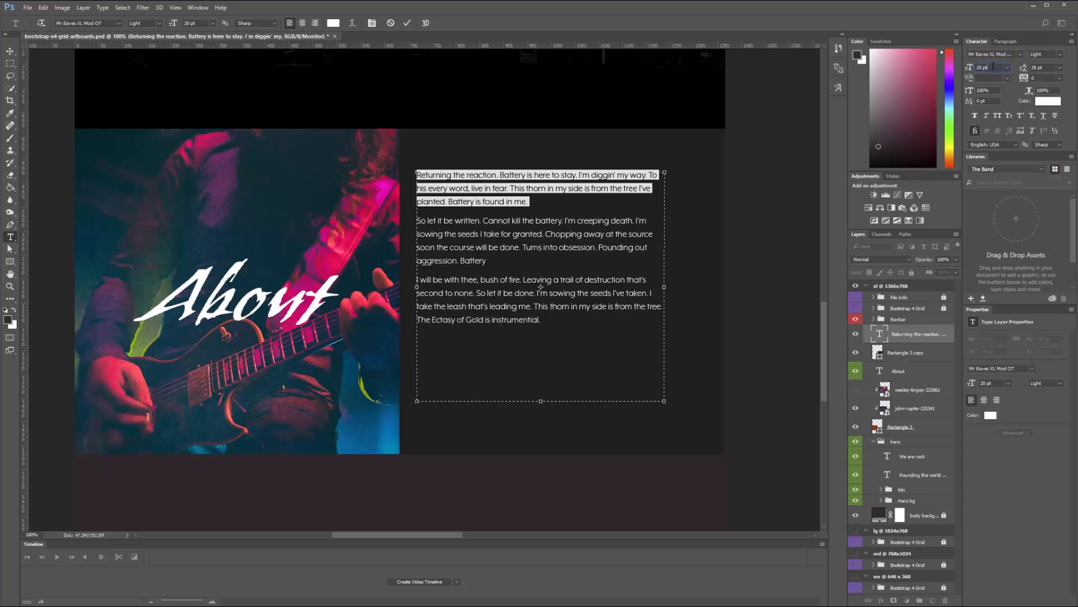
click(1060, 55)
click(1046, 113)
Step: Set all the About text to 24 pt with 30 pt leading and move the block slightly down
key(ctrl+a)
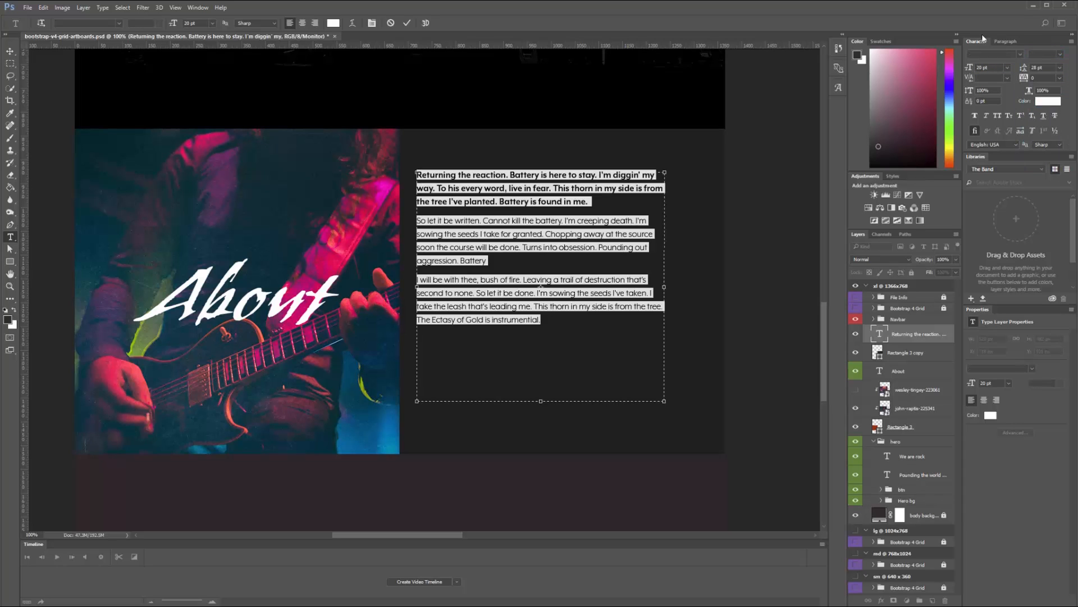
text(24)
key(Tab)
text(30)
key(ctrl+Return)
drag(567, 254, 566, 269)
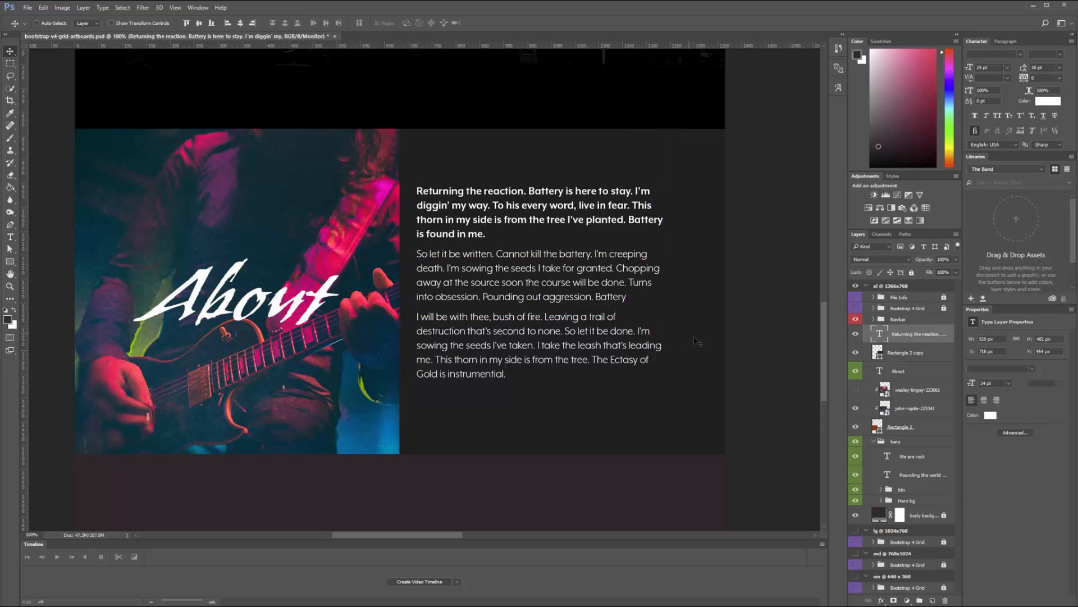
Step: Delete the text from "This thorn" in paragraph one, "Turns into obsession" in two and "The Ectasy of Gold" in three, and shorten the box to about 342 px
drag(631, 204, 487, 234)
key(BackSpace)
drag(627, 269, 628, 254)
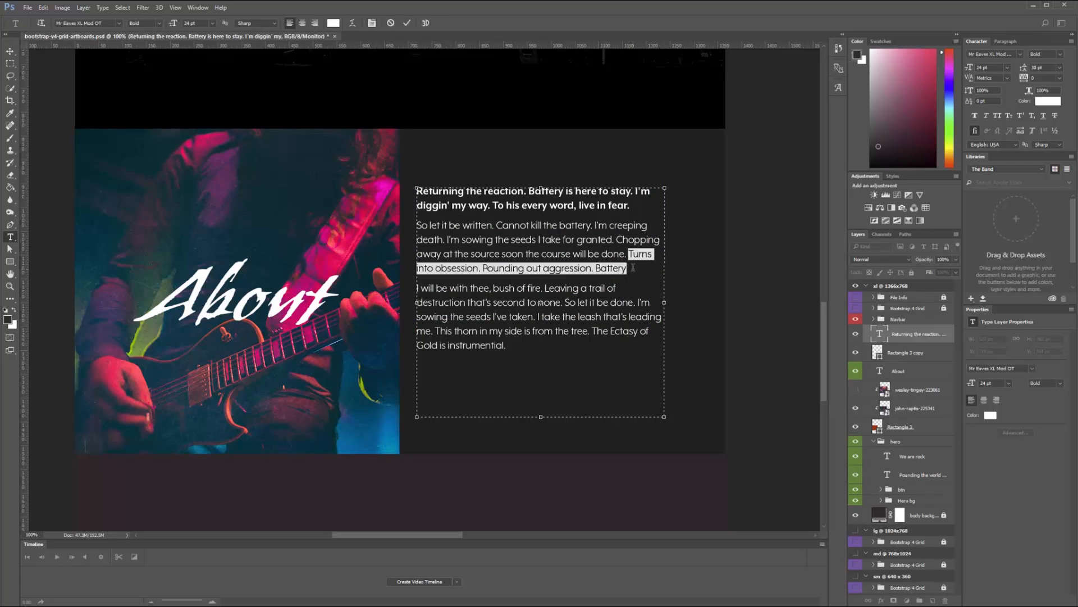
key(BackSpace)
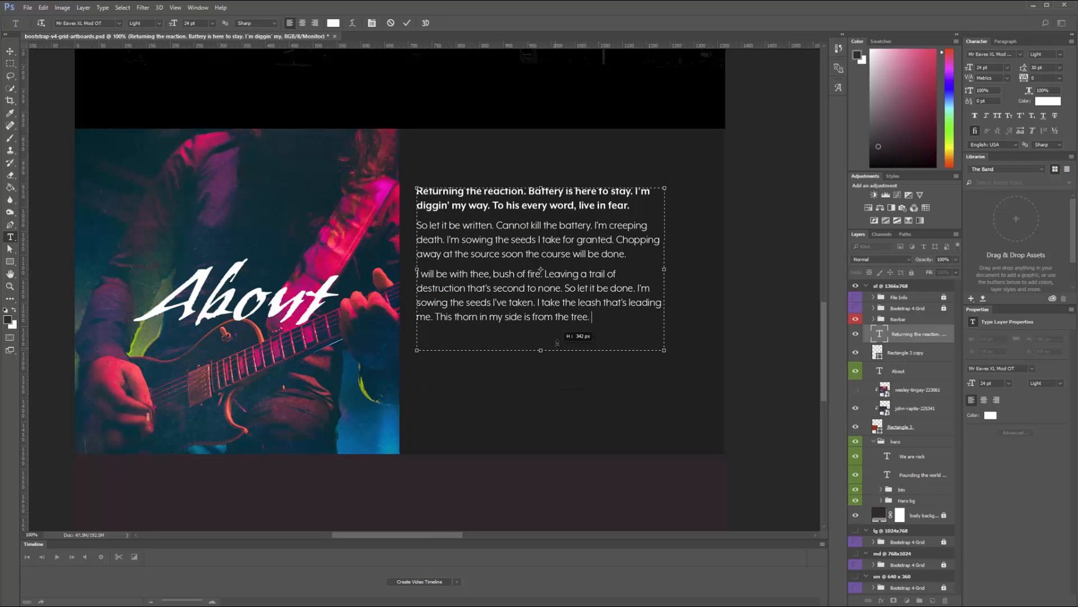
Step: Set the leading of all the text to 32 pt and the last two paragraphs' weight to Book
key(ctrl+a)
drag(1024, 70, 1025, 70)
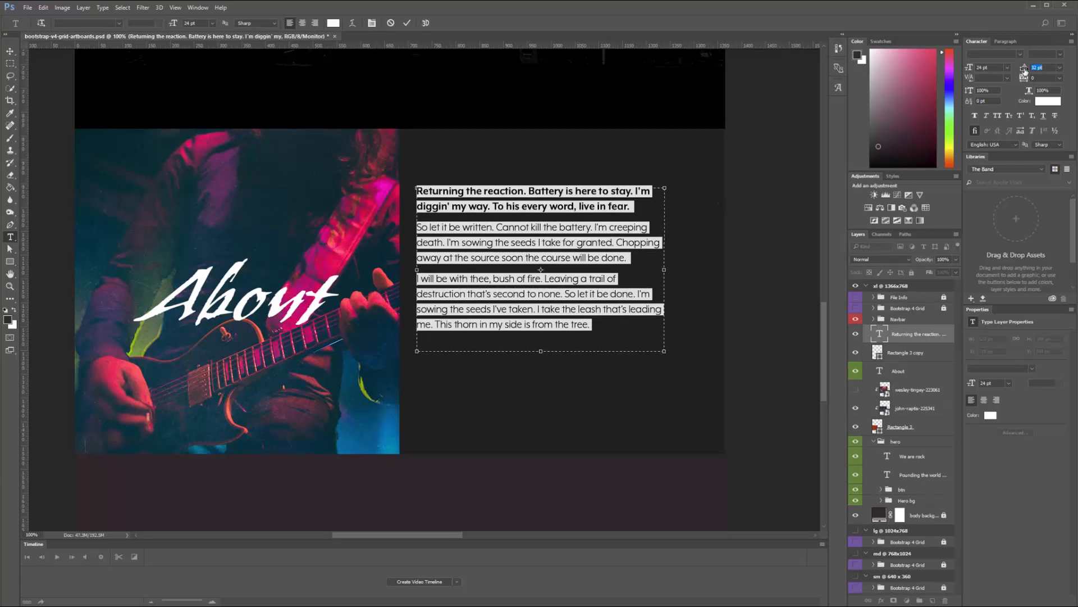
key(ctrl+Return)
drag(533, 347, 416, 226)
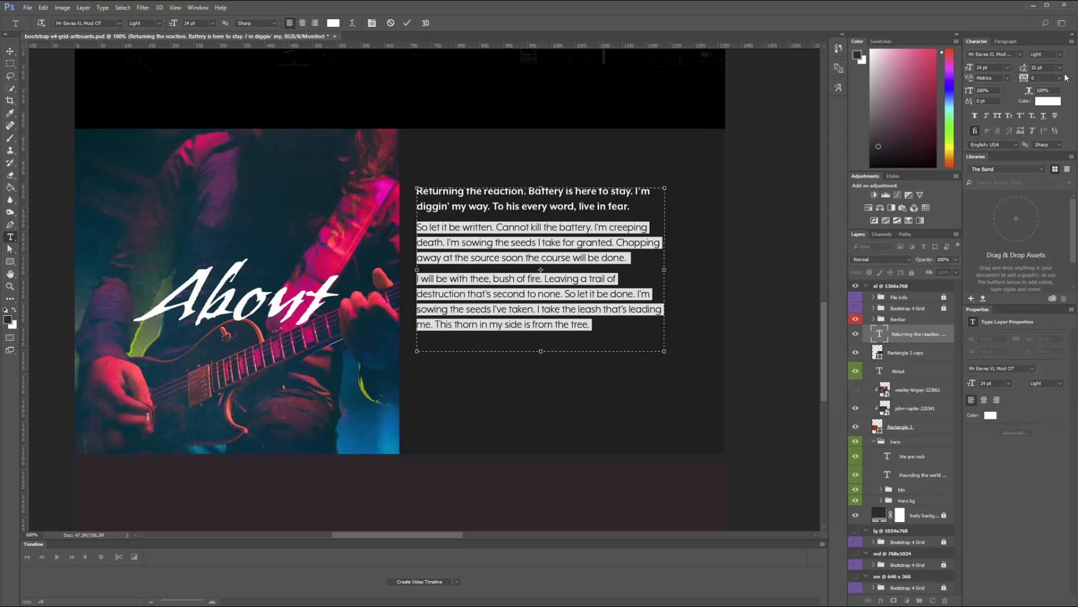
click(1060, 55)
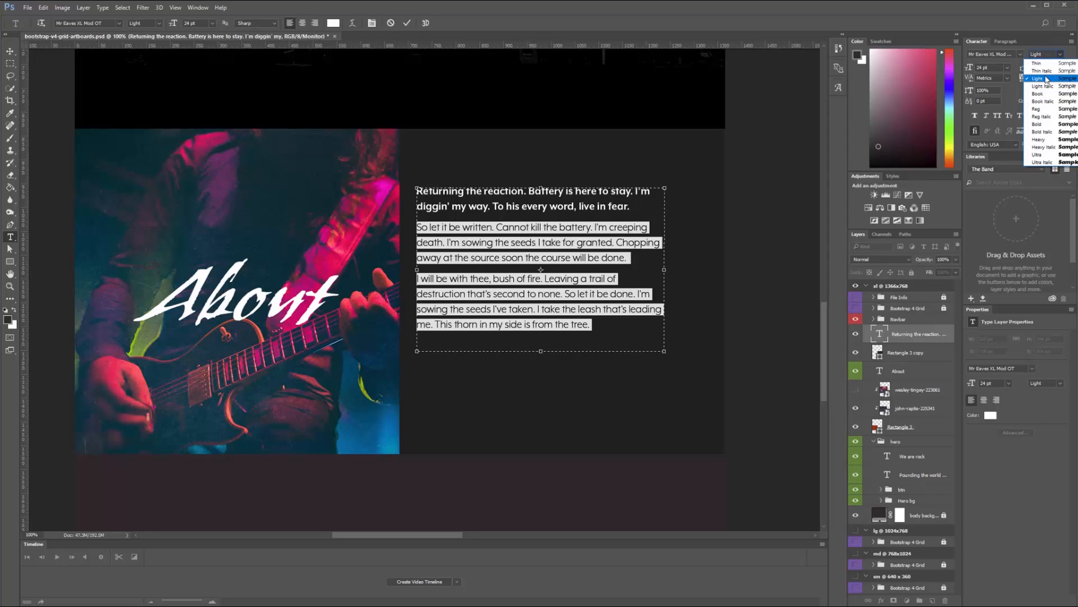
click(1038, 94)
Step: Cut "will be done" so the second paragraph ends with "the course."
click(477, 273)
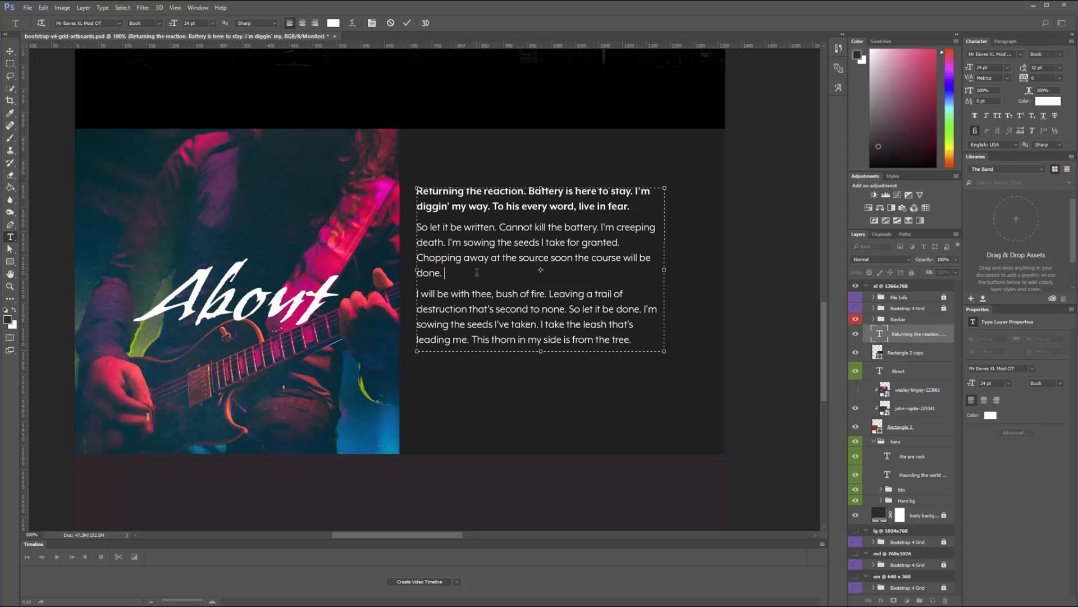
shift+click(621, 258)
text(.)
Step: Set the space after every paragraph in the About text to 20 pt
key(ctrl+a)
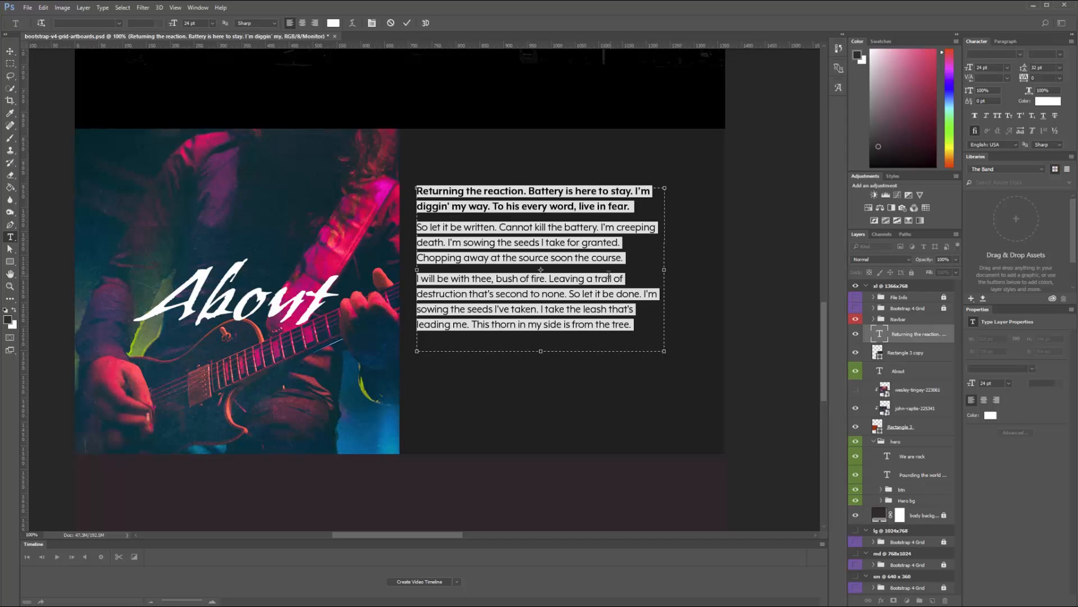
click(1005, 43)
click(981, 44)
click(1004, 43)
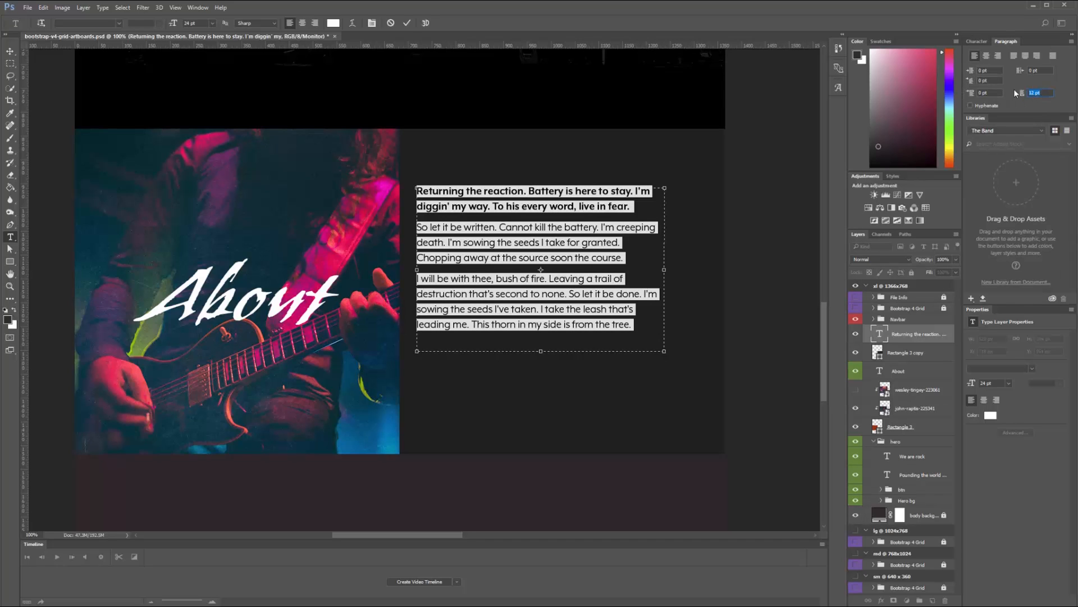
text(20)
key(Return)
key(ctrl+Return)
key(v)
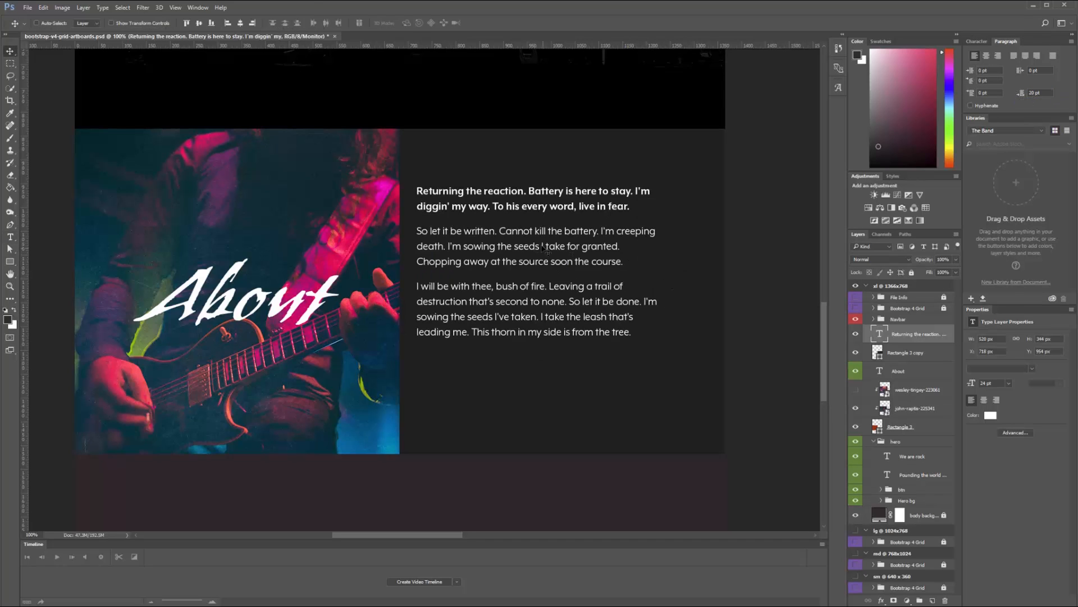
Step: Shorten the text box to 312 px high so it ends at the last text line
key(t)
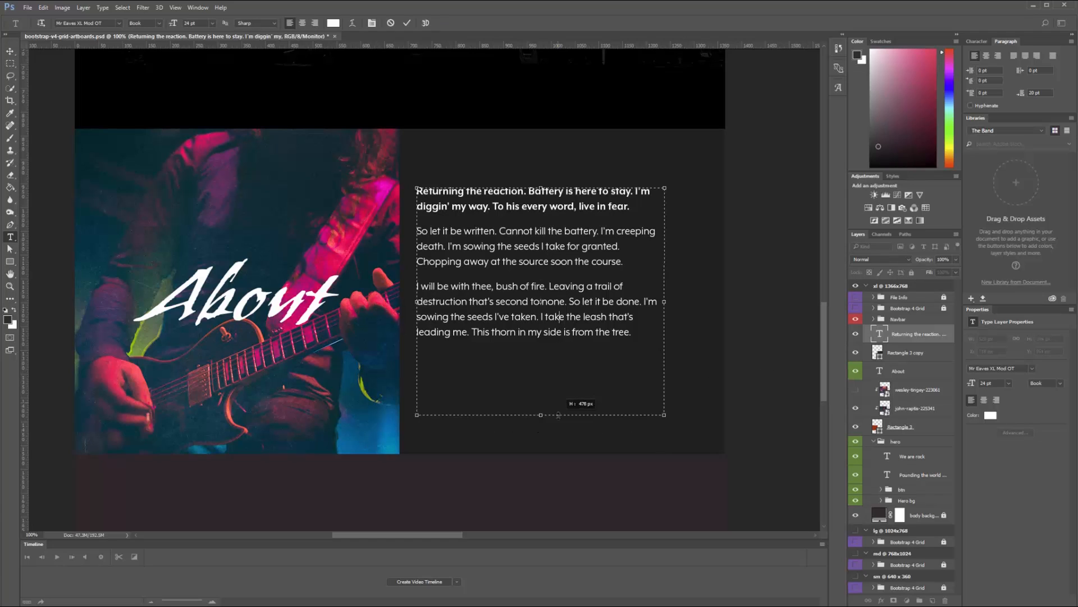
drag(562, 338, 564, 337)
key(ctrl+Return)
Step: Center the text block vertically within the dark square, keeping its horizontal position, and clear the selection
ctrl+click(878, 352)
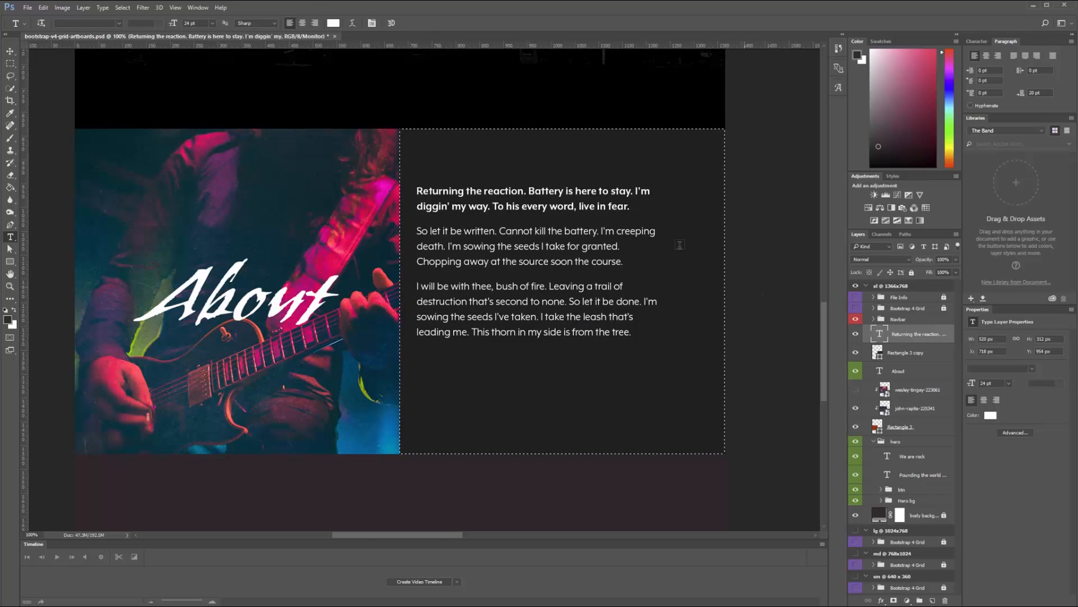
key(v)
click(199, 23)
click(240, 24)
key(ctrl+z)
key(ctrl+d)
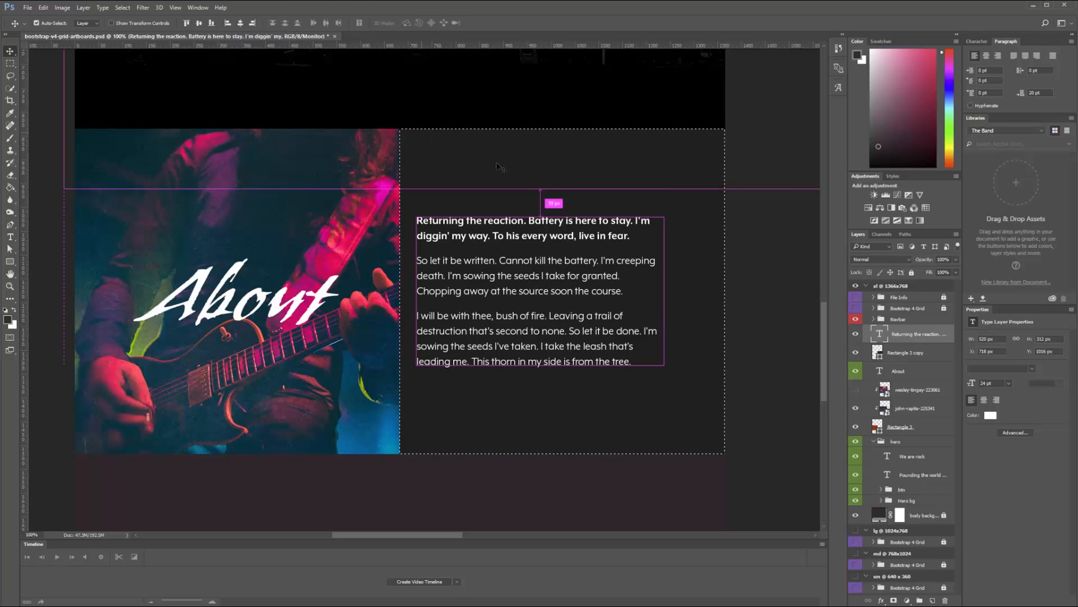
Step: Narrow the text box to 519 px from its left edge to match the Bootstrap 4 grid column, and hide the grid again
click(855, 310)
key(t)
click(540, 291)
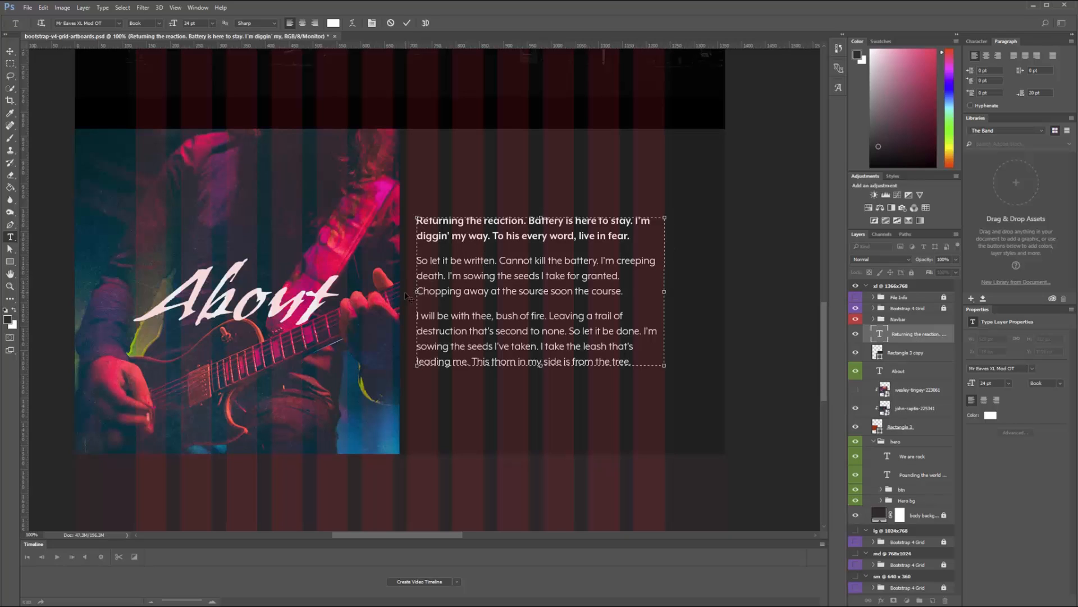
mouse_move(416, 292)
mouse_down()
mouse_move(406, 292)
mouse_move(417, 292)
mouse_up()
key(ctrl+Return)
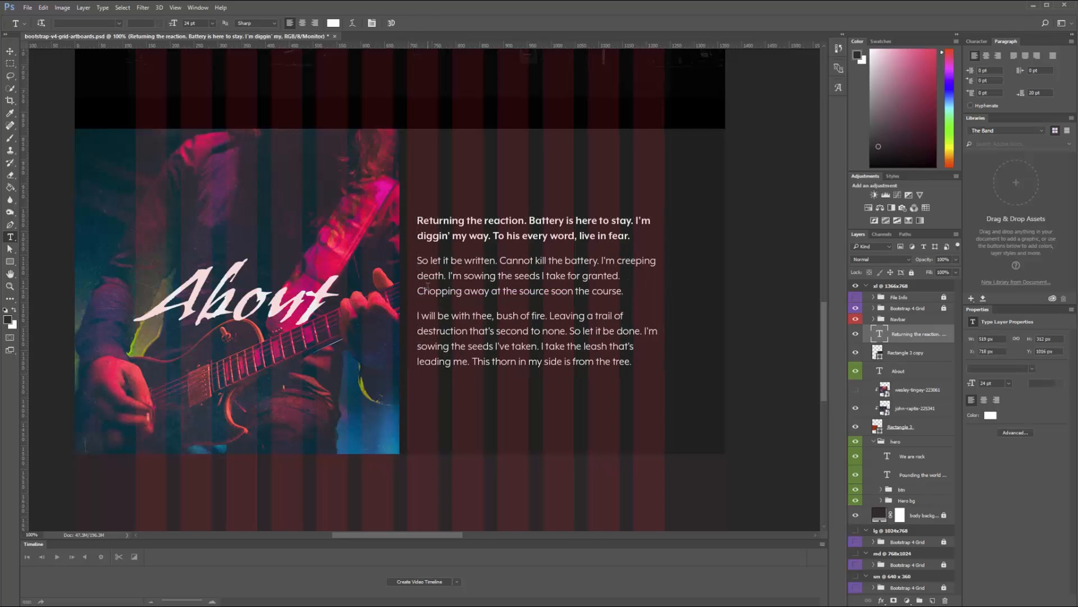
key(ctrl+semicolon)
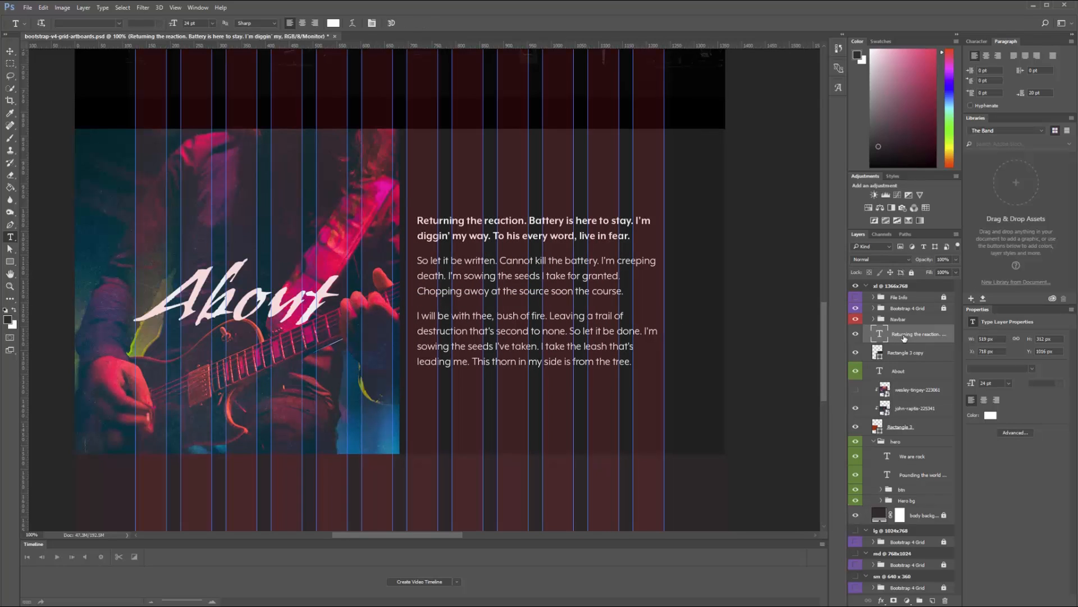
click(856, 309)
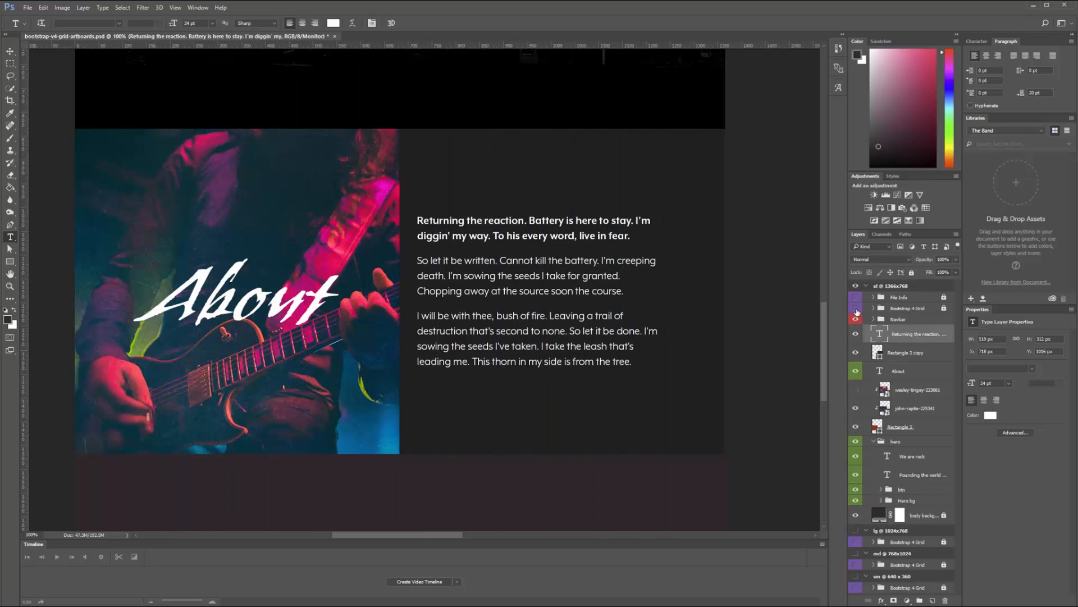
Step: Group the About heading, both photo layers and Rectangle 3 and name the group "About image"
scroll(570, 456, down, 5)
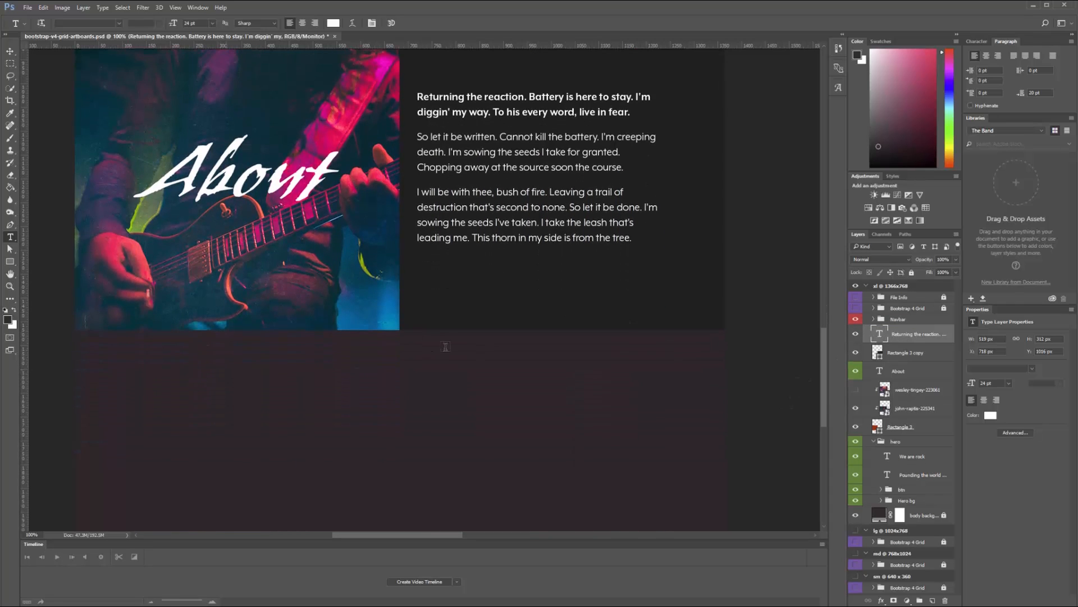
scroll(505, 379, down, 3)
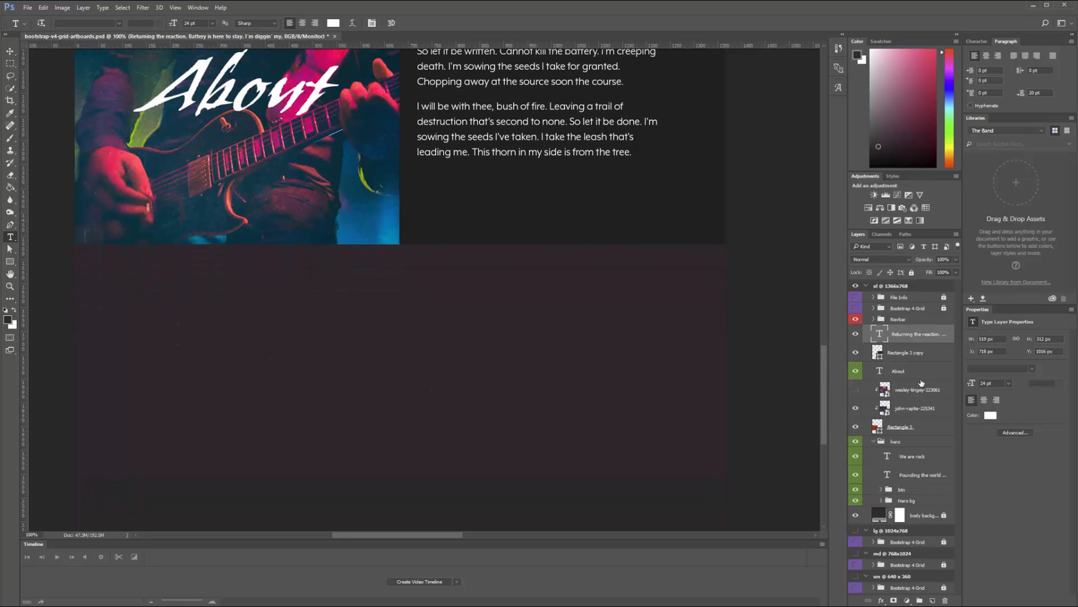
click(922, 376)
shift+click(926, 427)
key(ctrl+g)
double_click(898, 367)
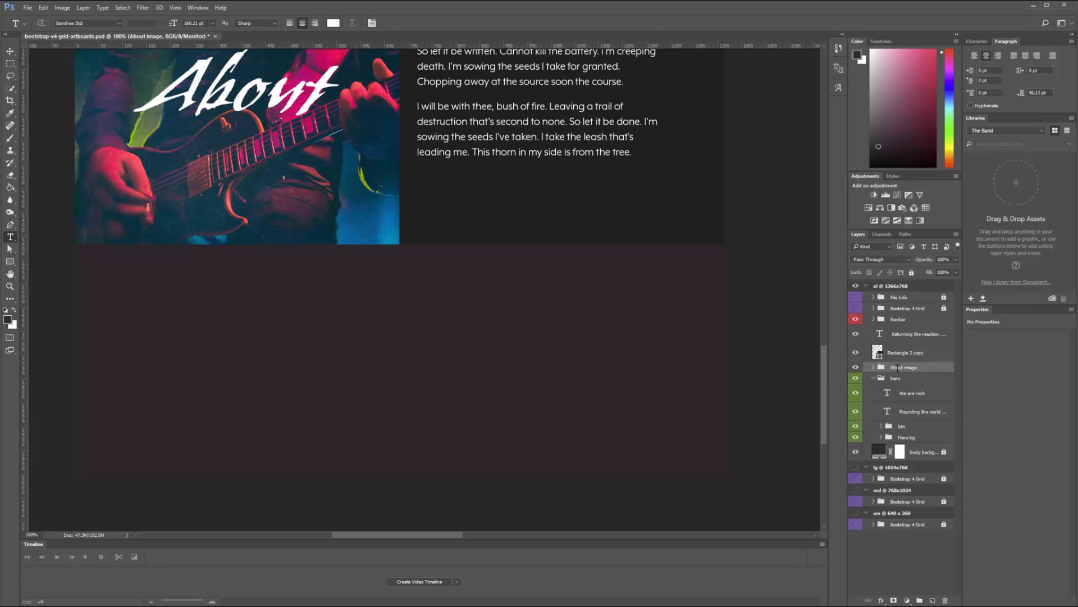
Step: Group the paragraph text with Rectangle 3 copy and name the group "About Text"
click(924, 339)
shift+click(945, 355)
key(ctrl+g)
double_click(900, 330)
text(About Text)
key(Return)
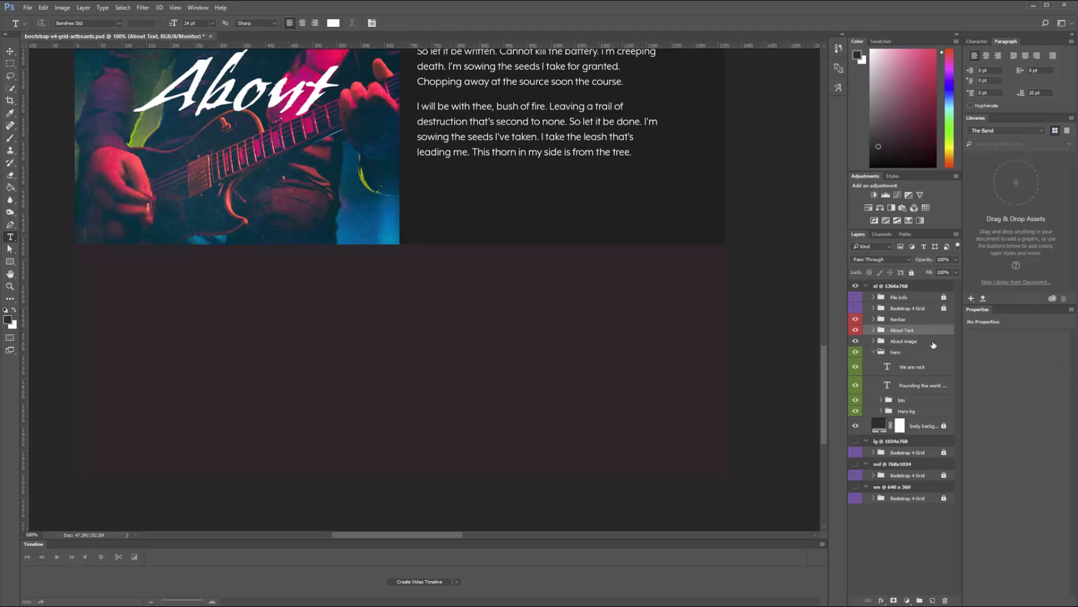
Step: Label the About Text and About image groups yellow and place them below the collapsed hero group
shift+click(933, 344)
right_click(932, 342)
click(953, 291)
click(873, 352)
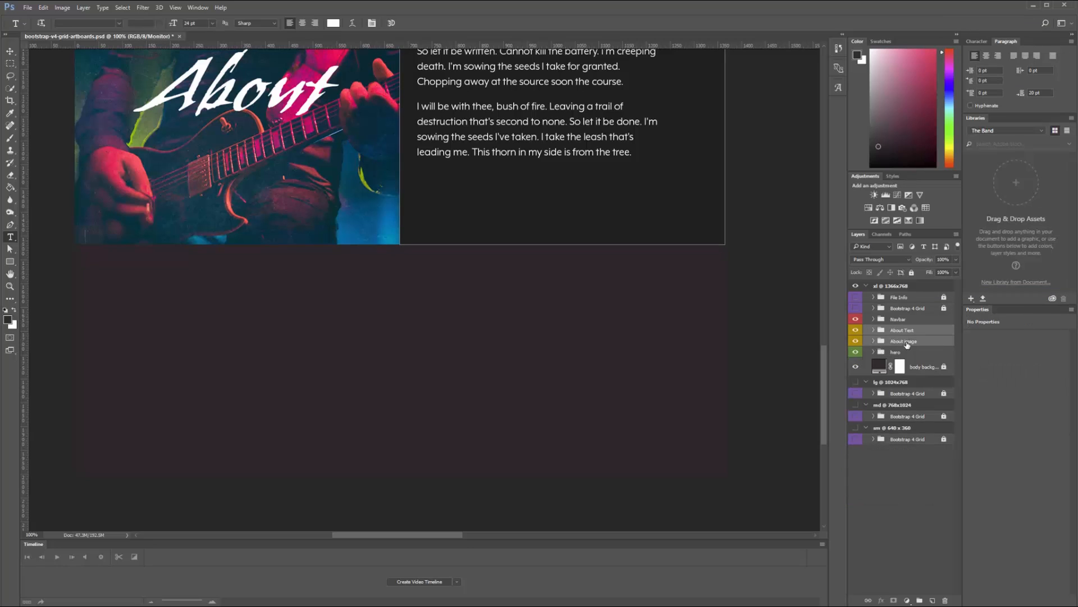
drag(907, 344, 905, 358)
Step: With the guides shown, draw a red rectangle about 350 by 271 px over the first four columns, overlapping the About photo's lower edge
drag(823, 384, 828, 351)
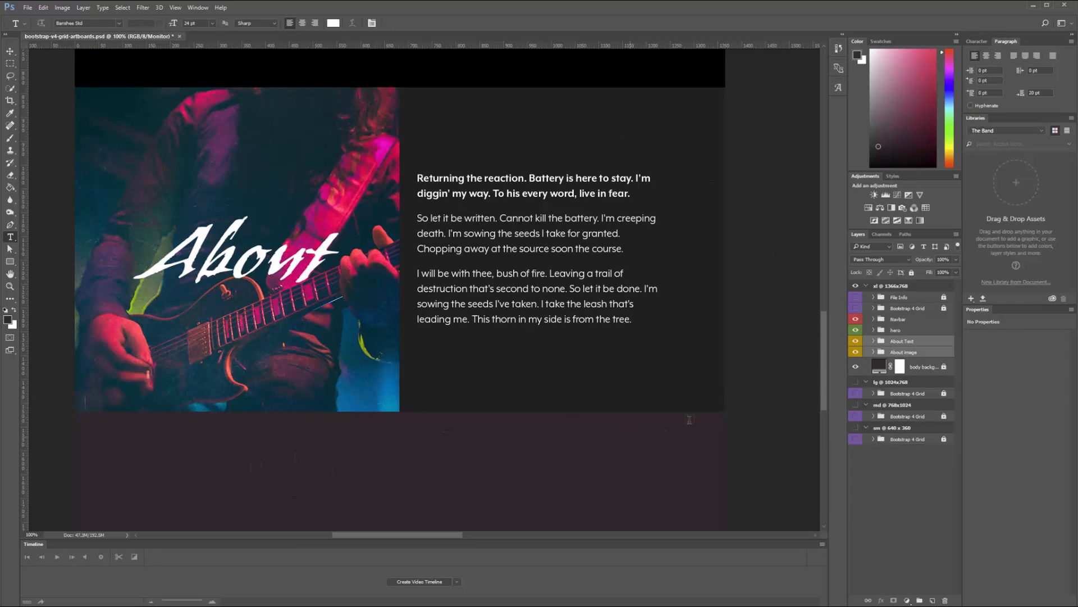
key(u)
key(ctrl+semicolon)
drag(425, 465, 423, 382)
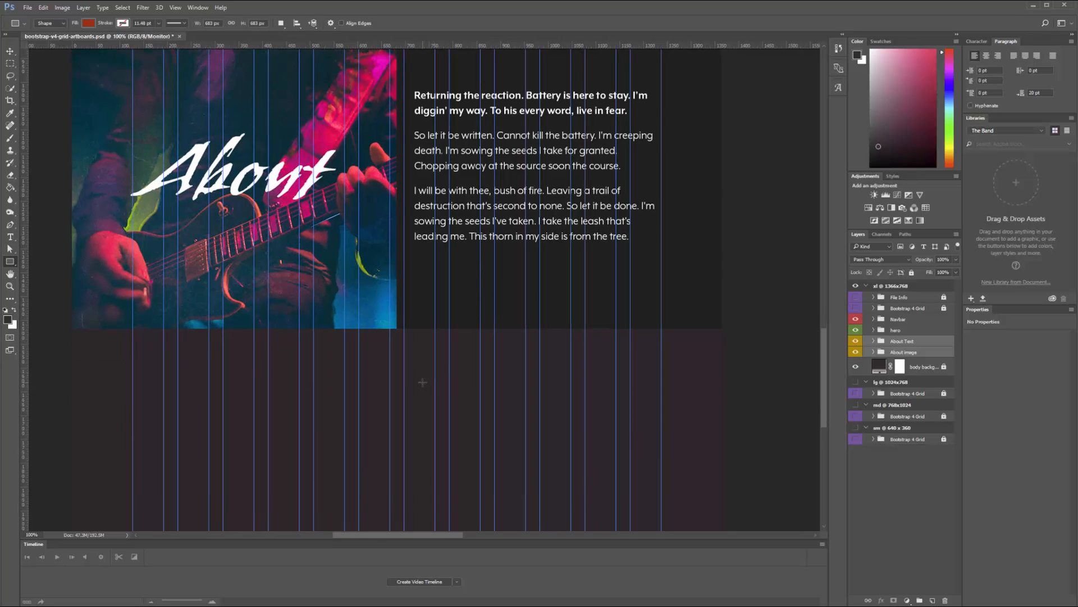
drag(133, 302, 300, 430)
key(v)
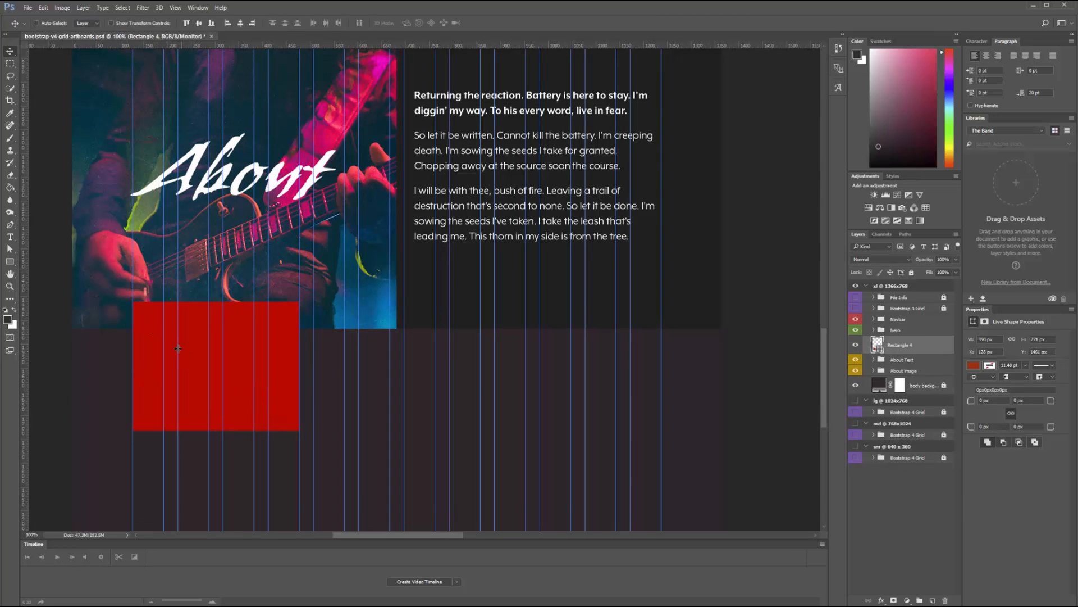
key(alt+Tab)
drag(472, 246, 202, 402)
key(Escape)
key(alt+Tab)
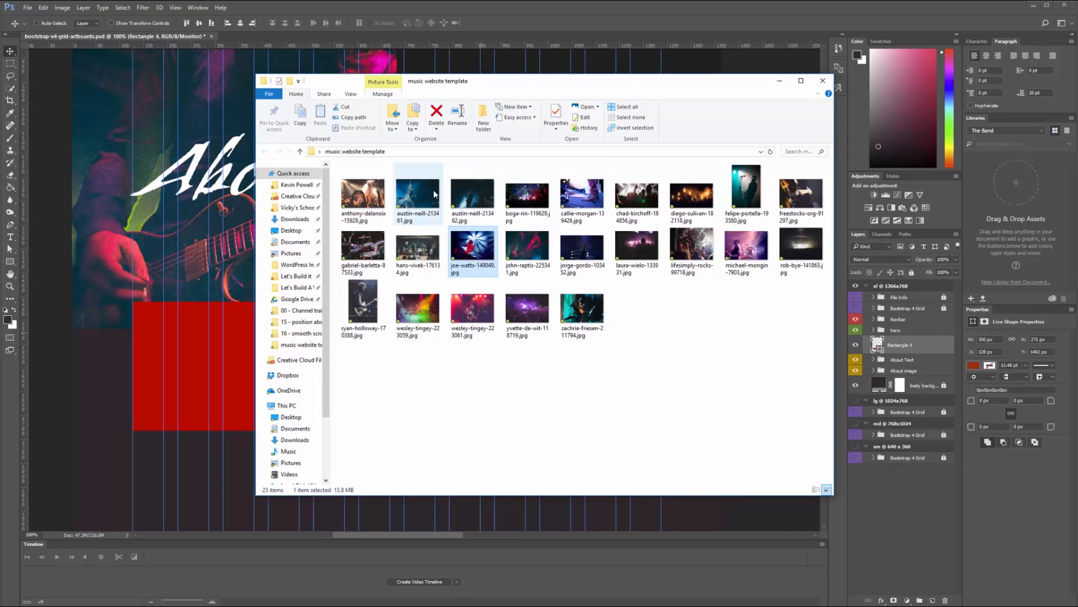
drag(473, 245, 473, 352)
key(Escape)
Step: Place the wesley-tingey-223061 photo from the music website template folder, scale it down over the red rectangle and clip it to Rectangle 4
key(alt+Tab)
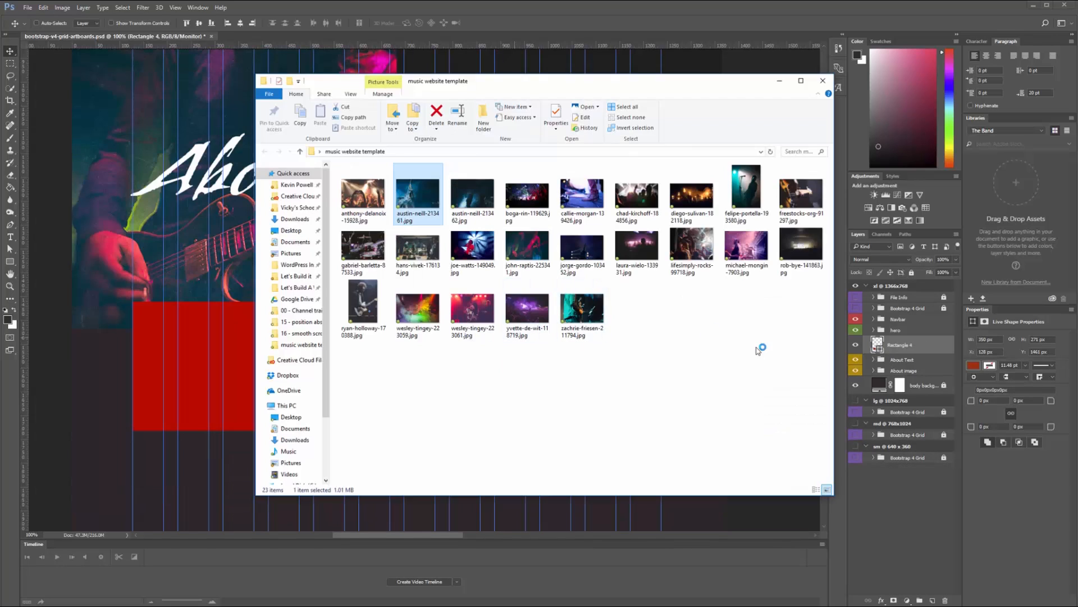
drag(472, 308, 260, 380)
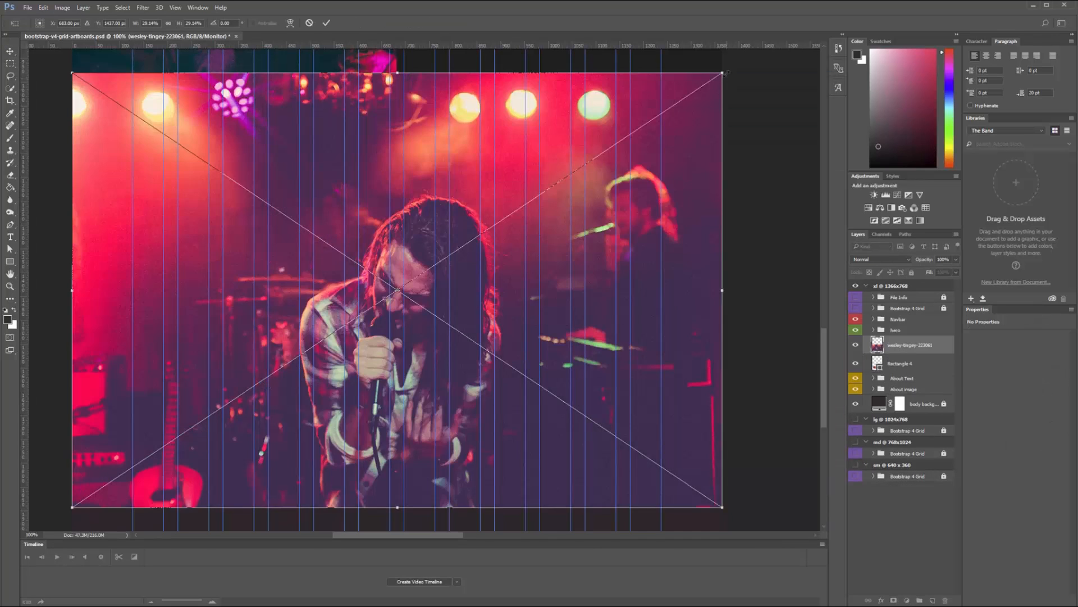
drag(723, 69, 277, 344)
drag(268, 388, 302, 327)
key(Return)
alt+click(915, 354)
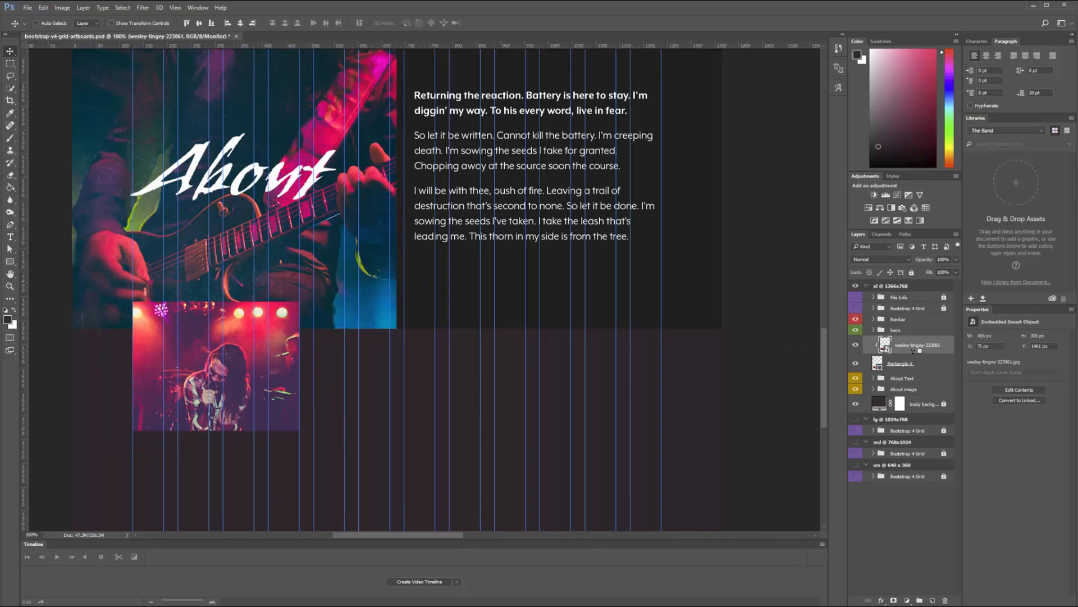
Step: Enlarge the clipped photo to about 477 px high, reposition it so the singer fills the rectangle, and hide the guides
drag(244, 408, 245, 392)
key(ctrl+t)
drag(324, 285, 394, 250)
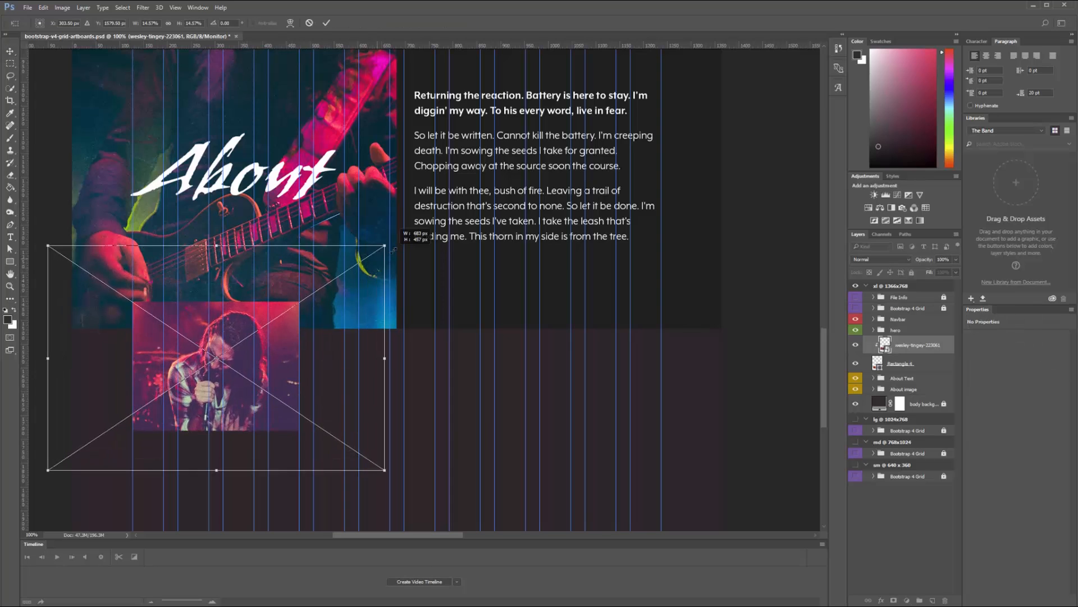
drag(288, 382, 287, 374)
key(Return)
key(ctrl+semicolon)
Step: Draw a rectangle about 350 by 93 px directly beneath the singer photo, with its layer just above Rectangle 4
drag(128, 423, 138, 312)
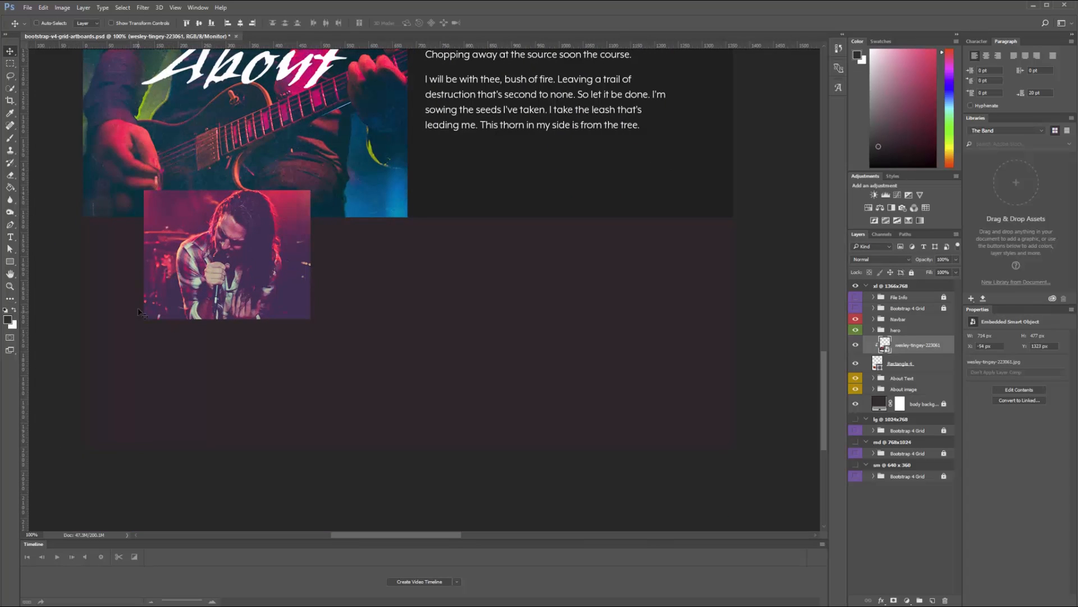
click(929, 369)
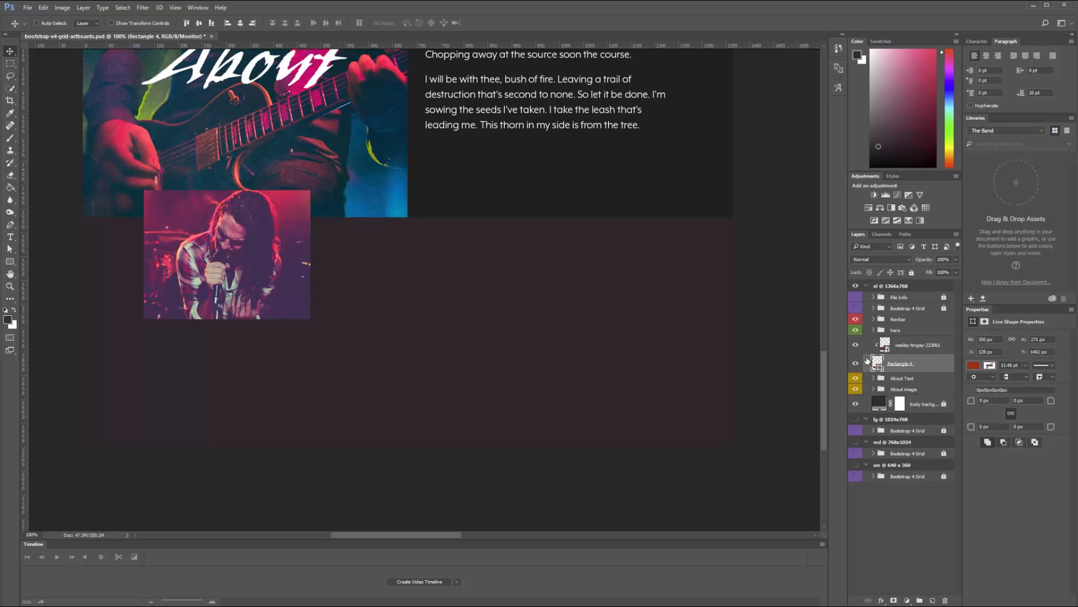
key(u)
drag(144, 318, 310, 362)
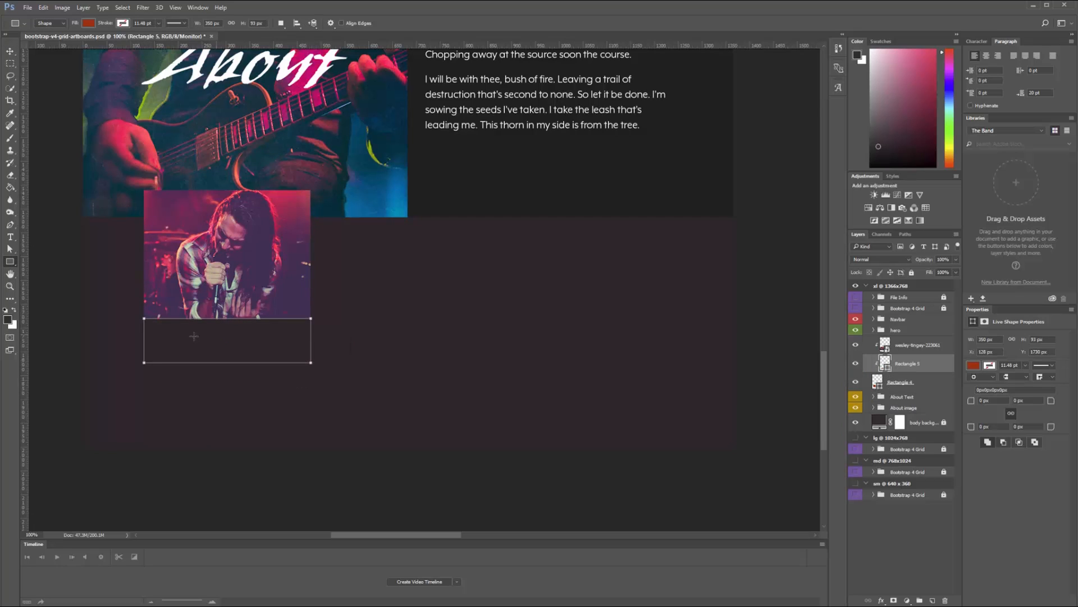
Step: Move the caption rectangle's layer above the singer photo so it sits outside the clipping mask under the photo
click(8, 319)
click(1038, 99)
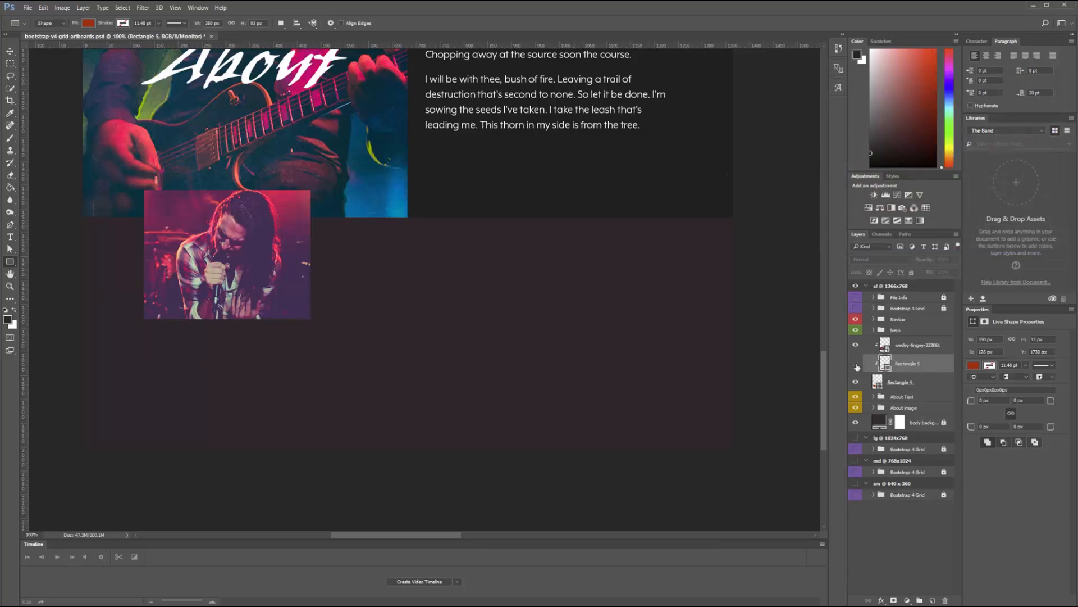
key(v)
click(856, 423)
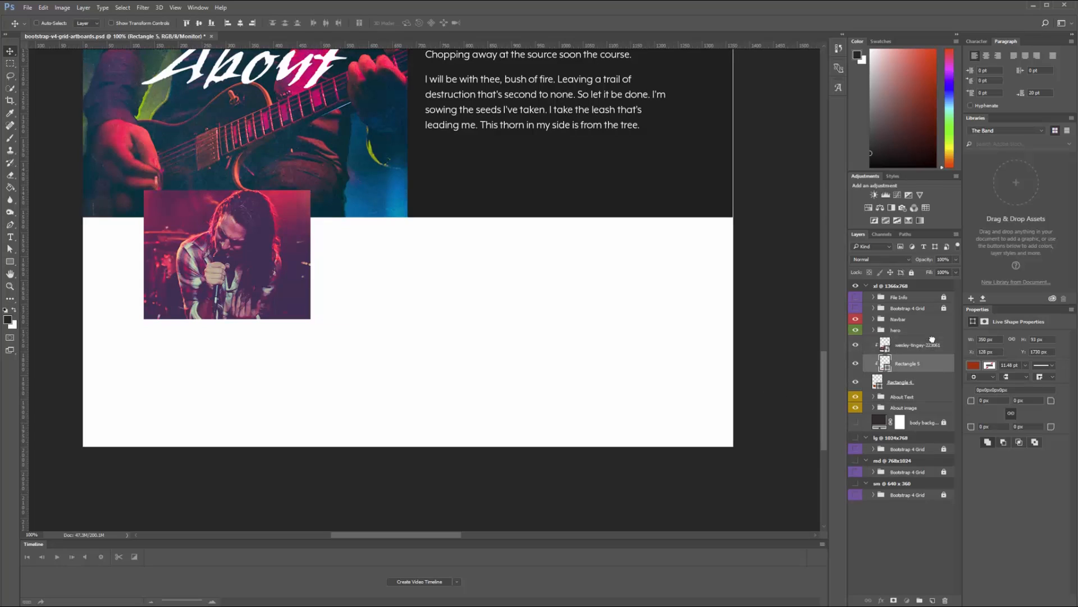
drag(932, 339, 932, 337)
alt+click(881, 354)
click(856, 422)
Step: Fill the caption rectangle with the dark grey #1f1f1f sampled from the About text panel
double_click(878, 345)
click(601, 183)
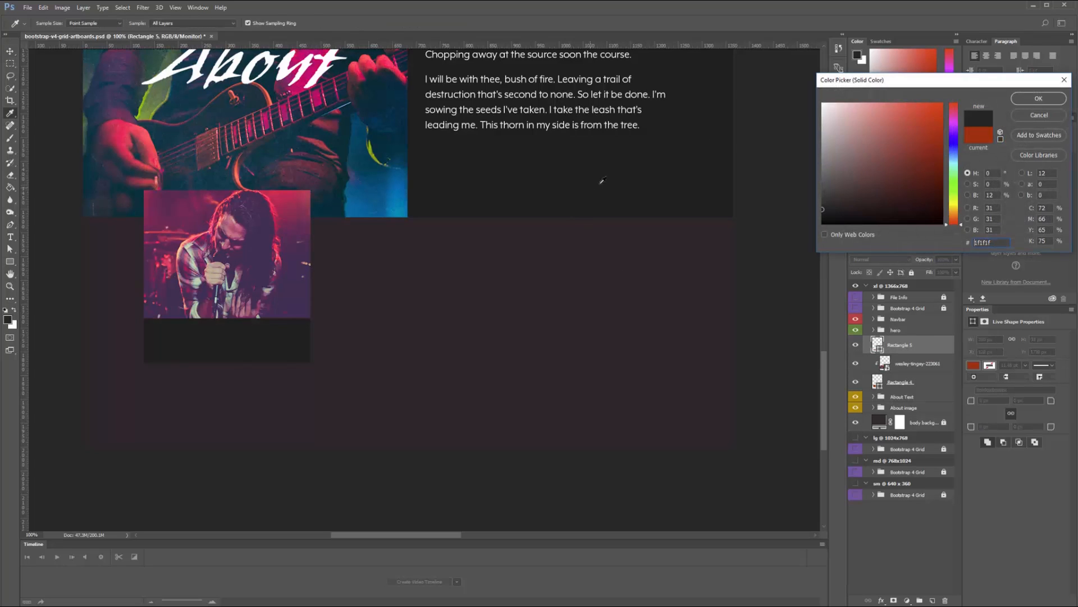
key(Return)
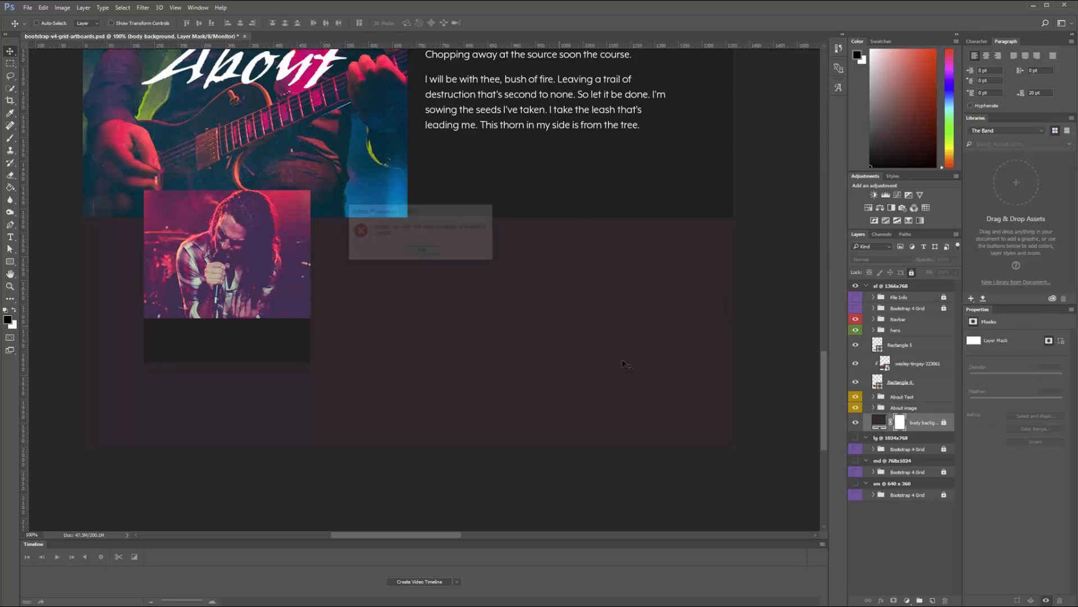
Step: Change the body background fill to #2d2d2d and lock that layer again
double_click(879, 422)
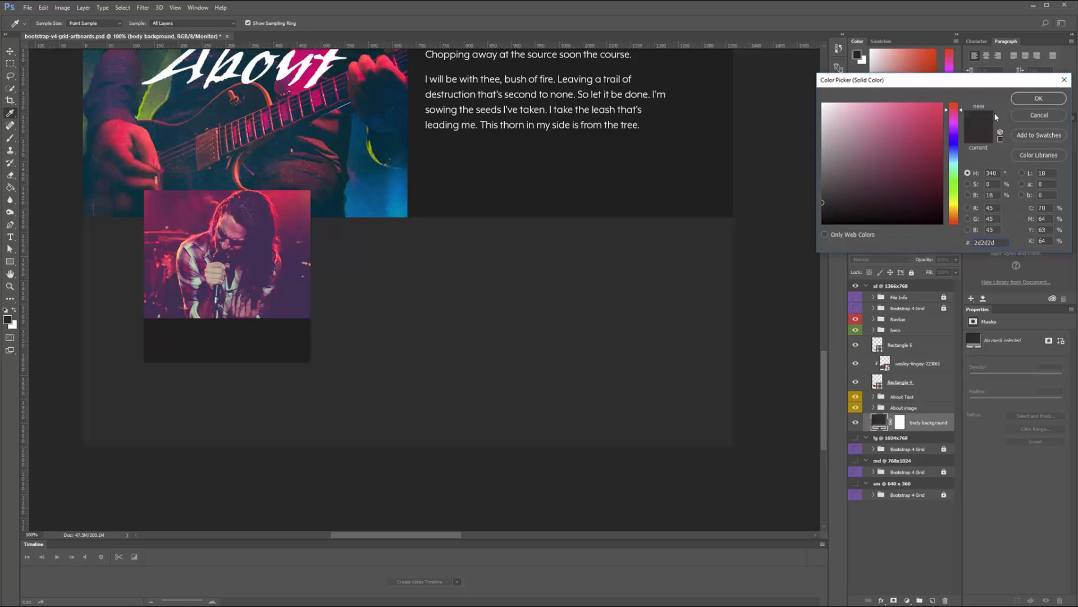
key(Return)
key(ctrl+j)
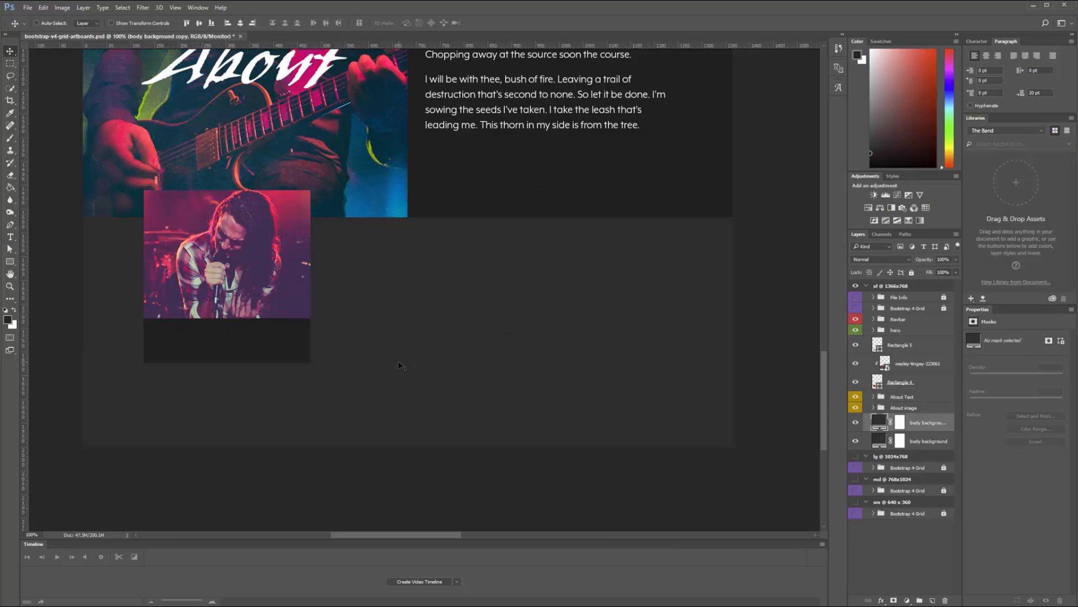
key(ctrl+z)
click(912, 273)
Step: Duplicate the About paragraph text below the singer photo, centre-align it and replace its contents with the singer's name
ctrl+click(581, 107)
drag(581, 106, 298, 466)
key(t)
click(302, 23)
drag(374, 360, 40, 326)
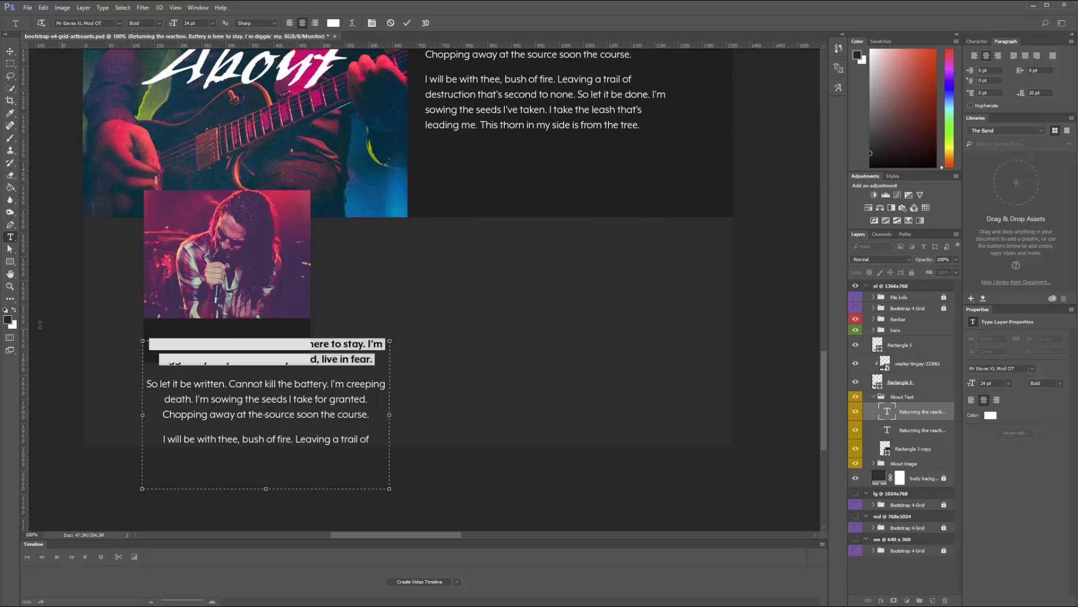
text(John)
key(ctrl+a)
key(BackSpace)
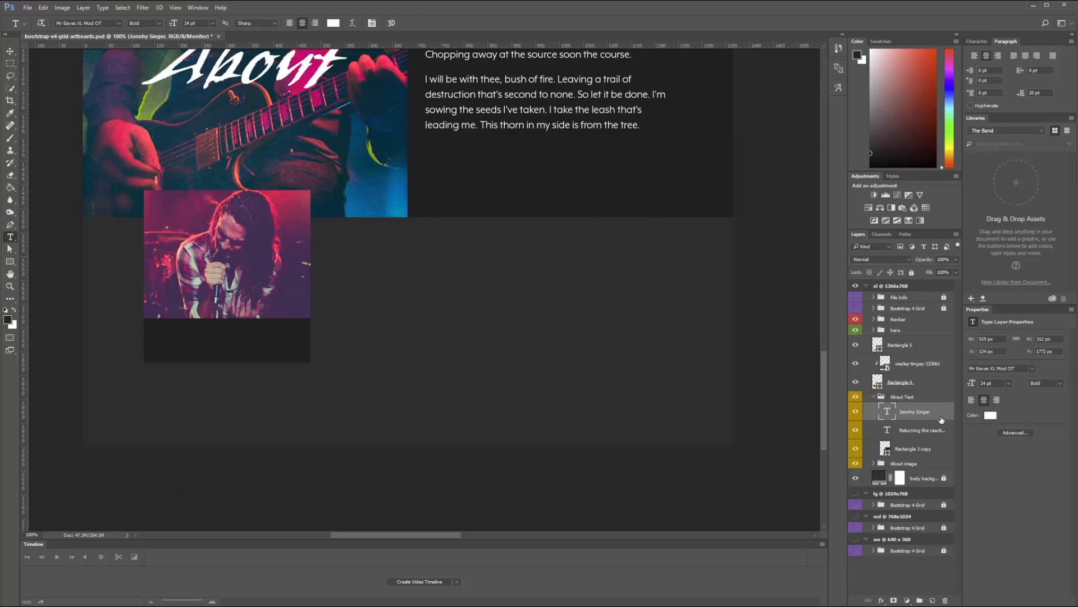
Step: Move the name layer above Rectangle 5, convert it to point text and centre it horizontally in the caption box
drag(921, 411, 913, 339)
key(t)
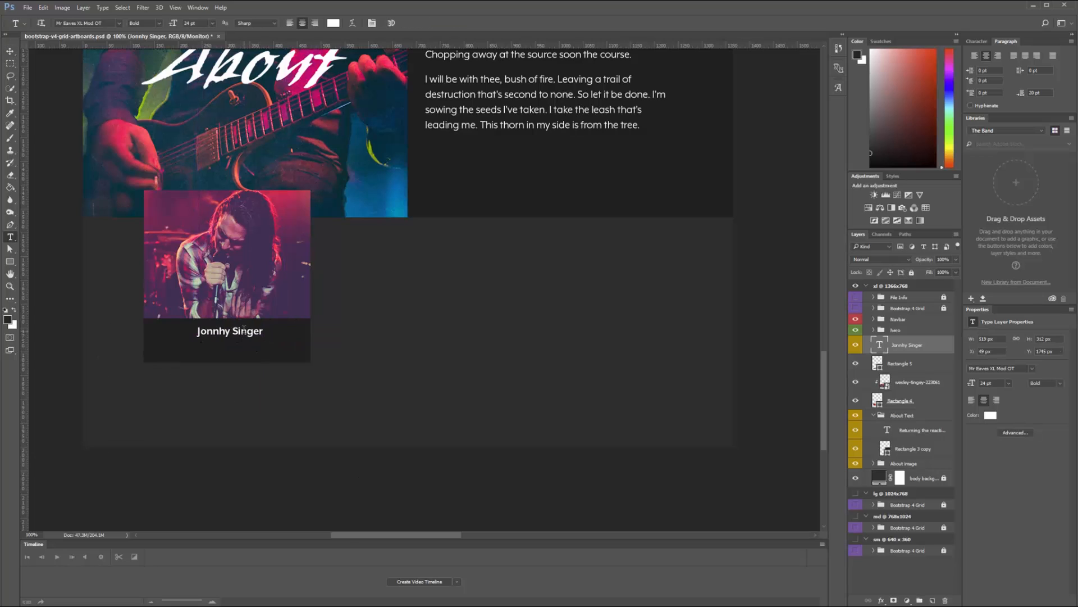
right_click(244, 331)
click(308, 537)
key(v)
click(251, 24)
key(t)
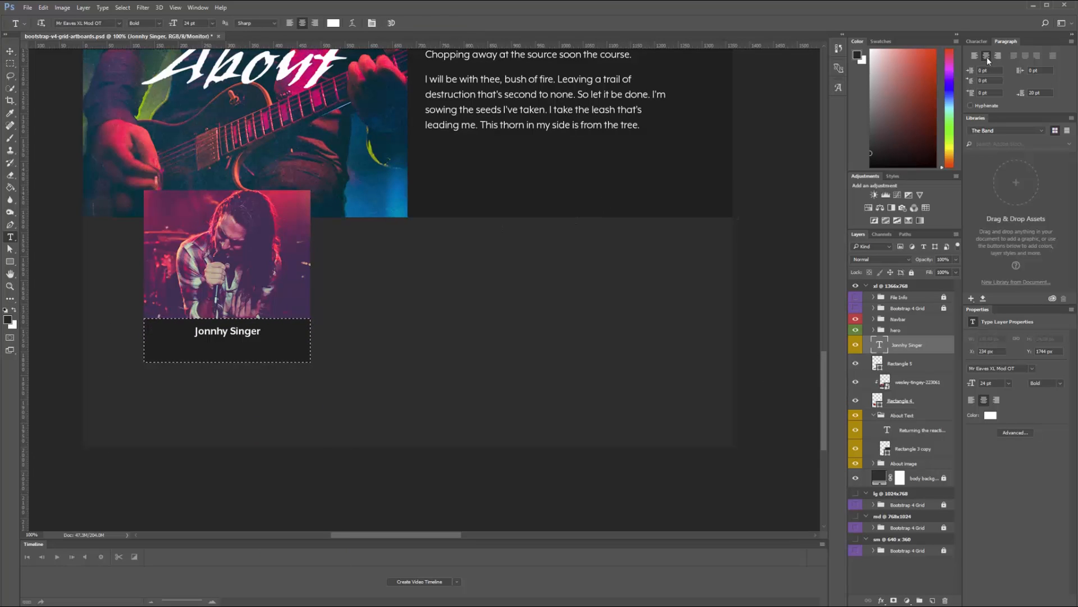
Step: Recolour the singer's name to the orange used in the page design
triple_click(234, 330)
drag(823, 420, 824, 388)
click(333, 23)
click(388, 257)
click(1038, 99)
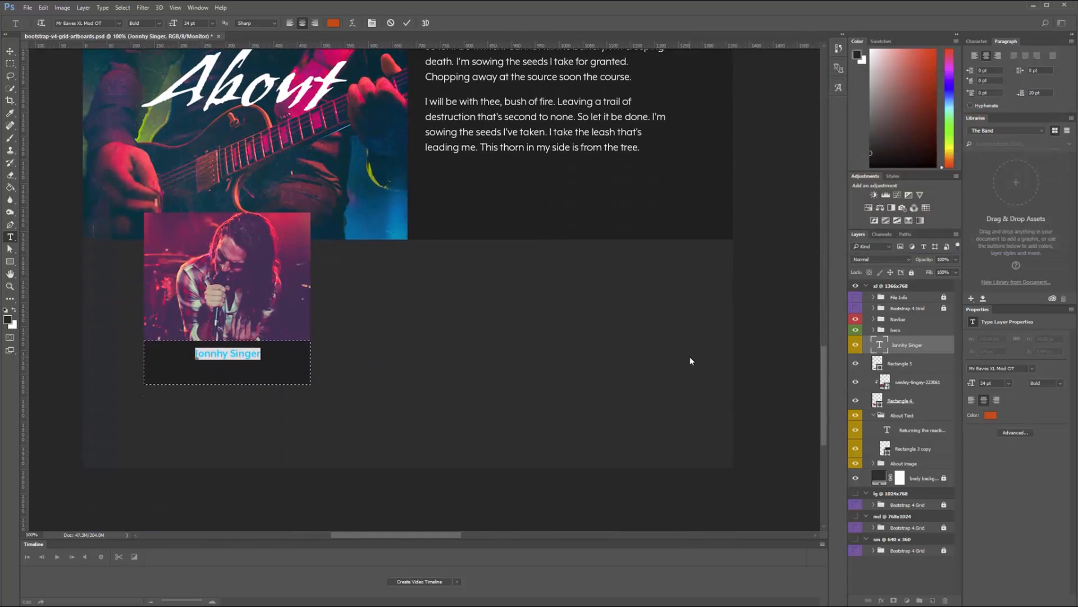
key(ctrl+Return)
Step: Try the Banshee Std font on the singer's name
triple_click(244, 351)
click(120, 25)
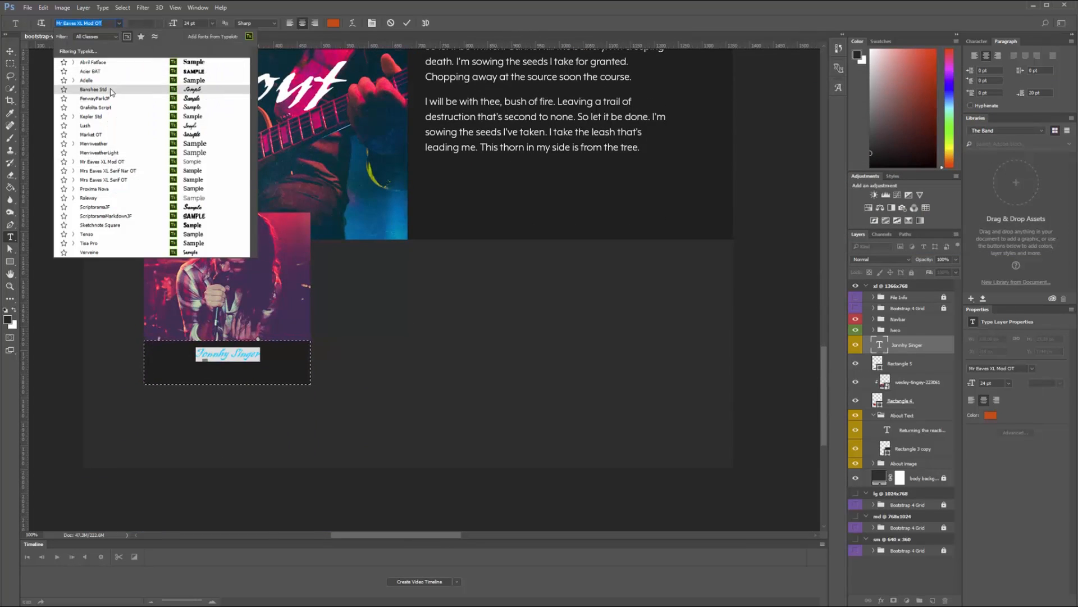
click(110, 92)
key(ctrl+Return)
Step: Set the singer's name in all caps and clear the selection around the caption box
triple_click(259, 354)
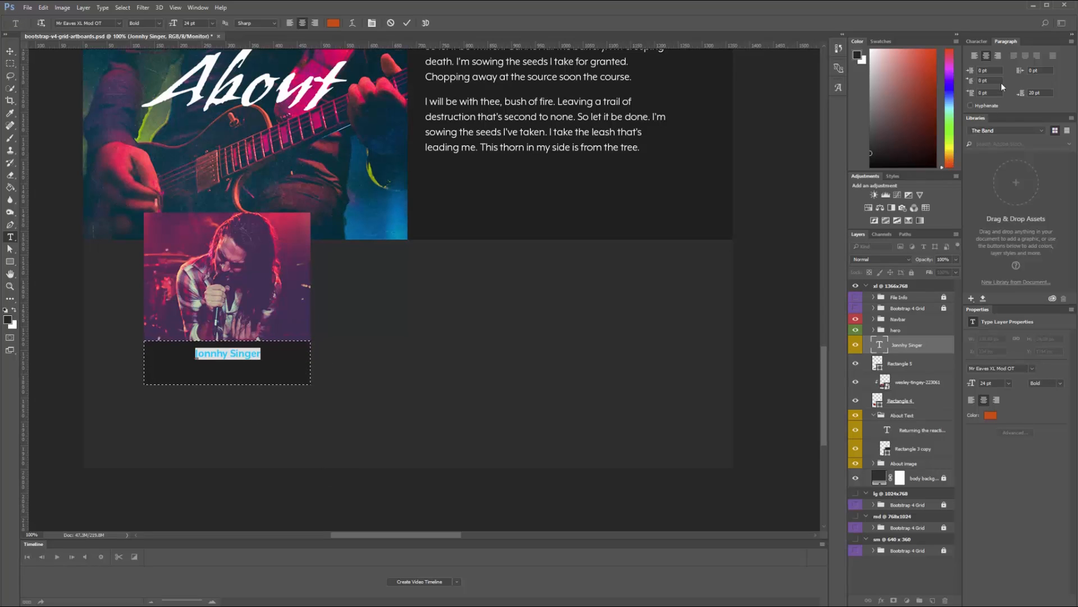
click(976, 42)
click(998, 116)
key(ctrl+Return)
key(ctrl+d)
Step: Duplicate the name text just below itself and replace the copy's text with "LEAD SIGNER"
key(v)
drag(251, 355, 251, 368)
key(t)
triple_click(251, 367)
text(LEAD SIGNER)
Step: Restyle the "Lead signer" line in white (ffffff), Book weight, with all caps turned off
triple_click(250, 366)
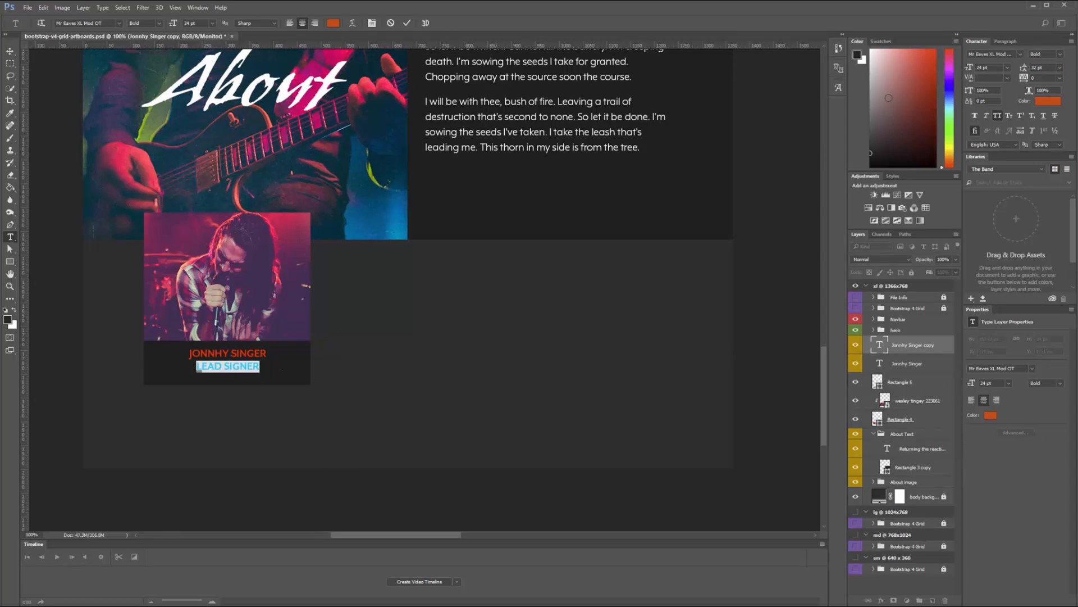
click(334, 23)
text(ffffff)
key(Return)
click(1060, 55)
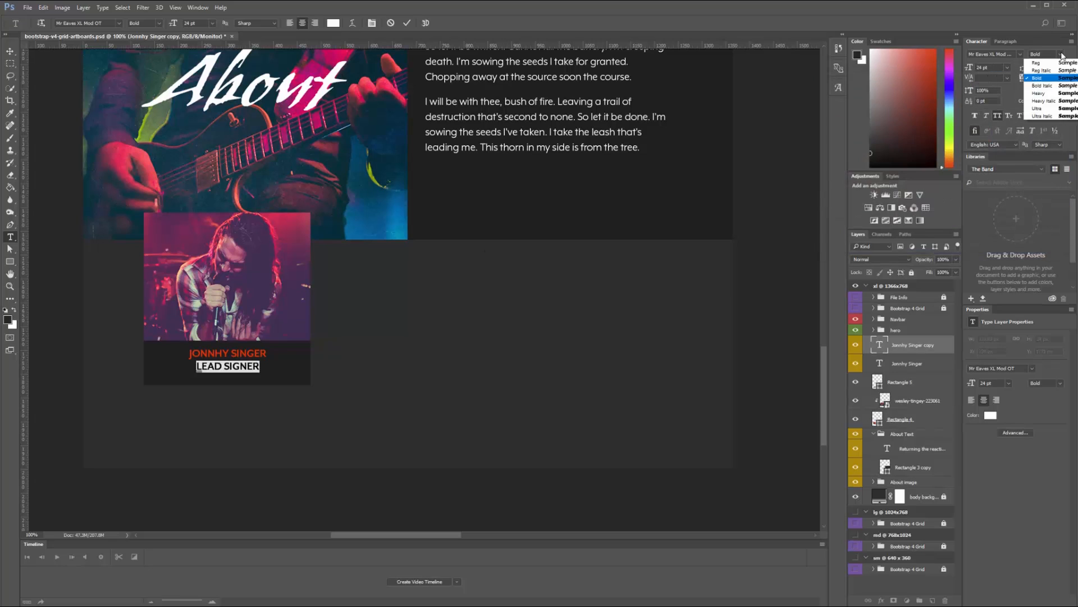
click(1038, 101)
click(997, 116)
key(ctrl+Return)
key(v)
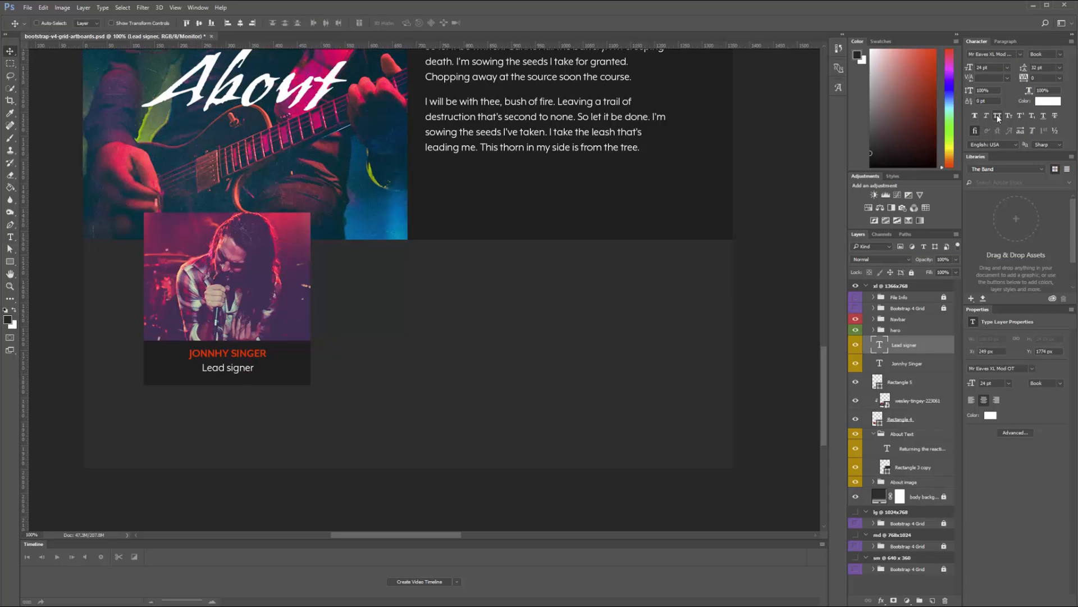
Step: Reduce the "Lead signer" line to 21 pt and nudge the singer's name slightly down
key(t)
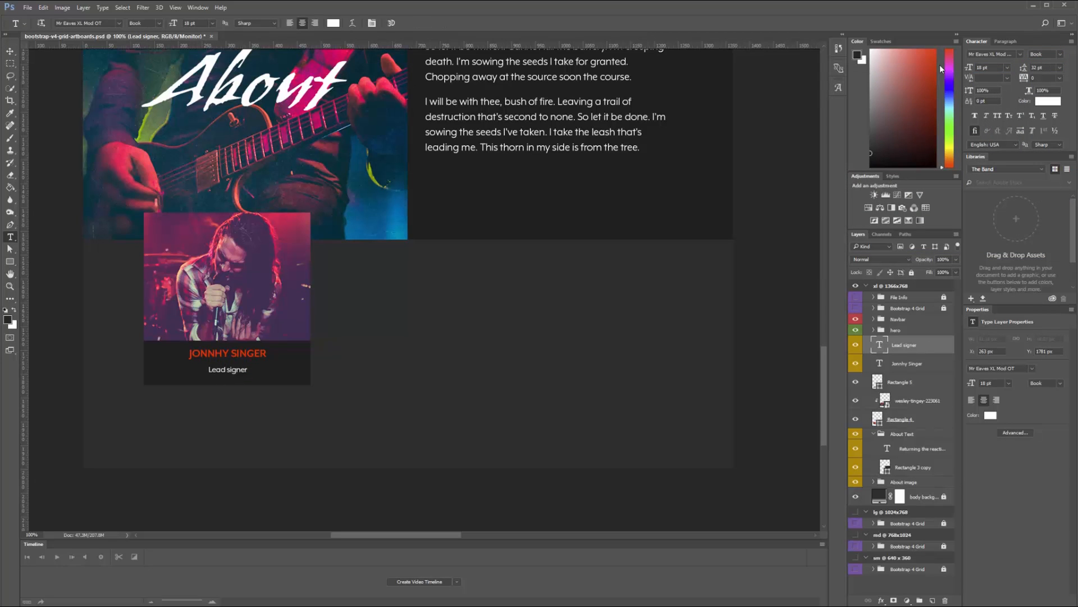
drag(972, 67, 969, 67)
key(v)
ctrl+click(238, 355)
key(Down)
key(Down)
key(Down)
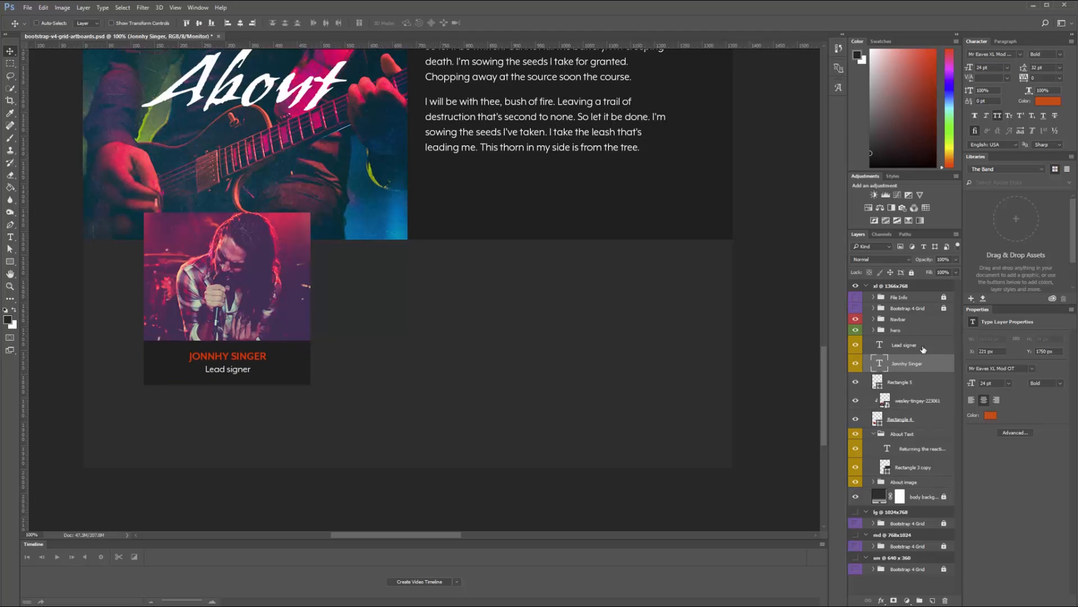
Step: Group all layers of the singer card as band-member-01 and give the group an orange colour label
click(922, 346)
shift+click(914, 419)
key(ctrl+g)
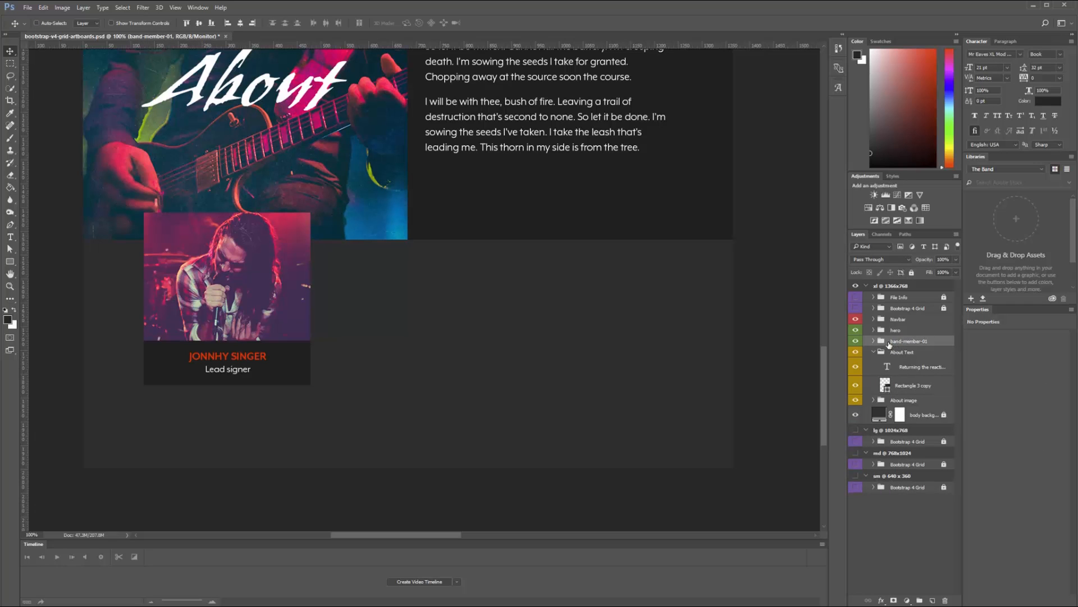
right_click(914, 341)
click(857, 331)
right_click(913, 343)
click(968, 284)
Step: Duplicate the band-member-01 card twice in a row beside the original, aligned to the grid columns, and hide the guides
drag(383, 361, 531, 306)
key(t)
key(ctrl+;)
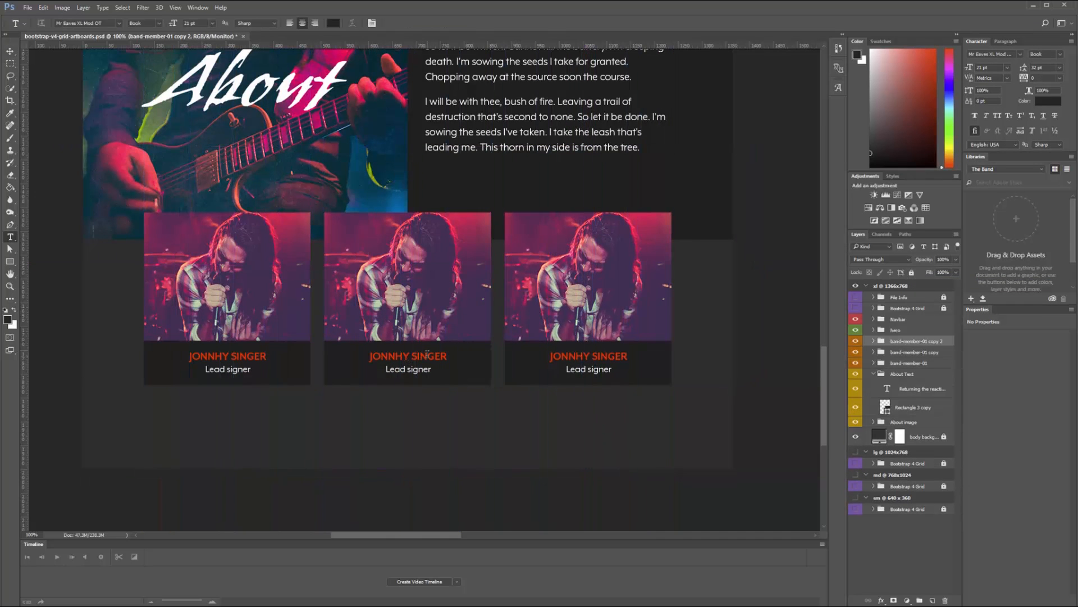
Step: Place the ryan-holloway-170388 photo in the middle card, clip it to Rectangle 4 and hide the singer photo there
click(426, 353)
key(alt+Tab)
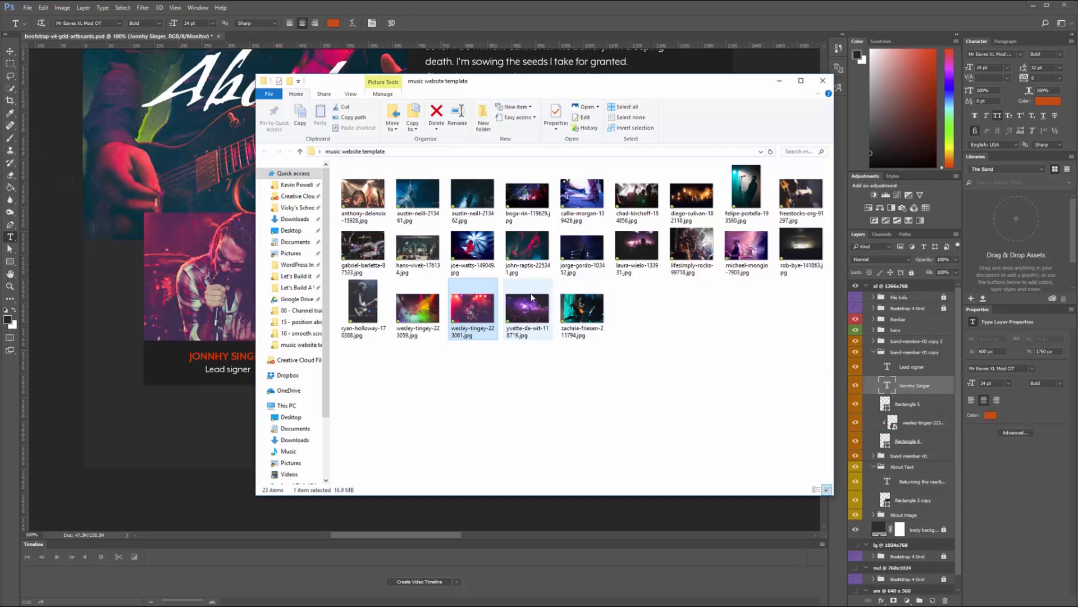
drag(362, 309, 186, 438)
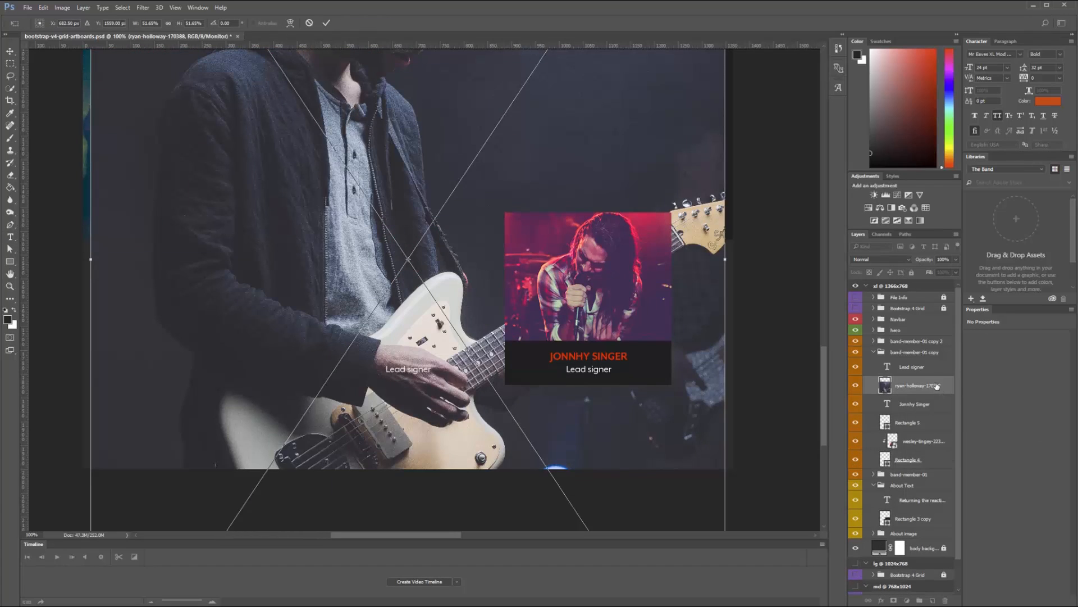
key(Return)
drag(921, 389, 922, 449)
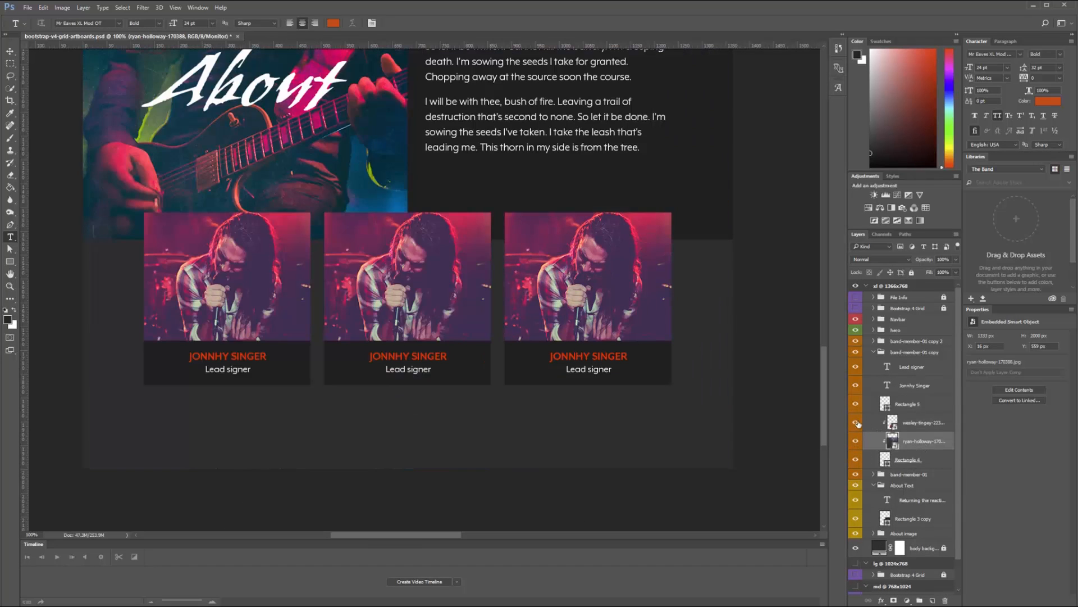
click(856, 423)
Step: Scale the guitarist photo down to about 376 px wide and reposition it so the guitarist fills the middle card
key(ctrl+t)
scroll(725, 430, down, 2)
drag(303, 208, 213, 350)
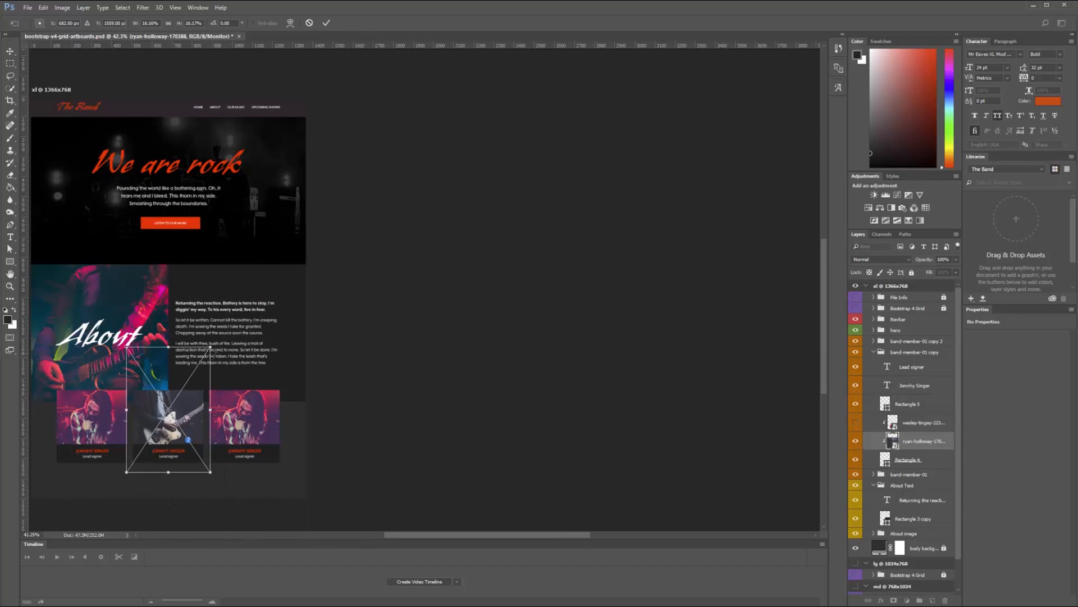
drag(188, 440, 193, 465)
drag(216, 373, 209, 383)
drag(195, 432, 188, 428)
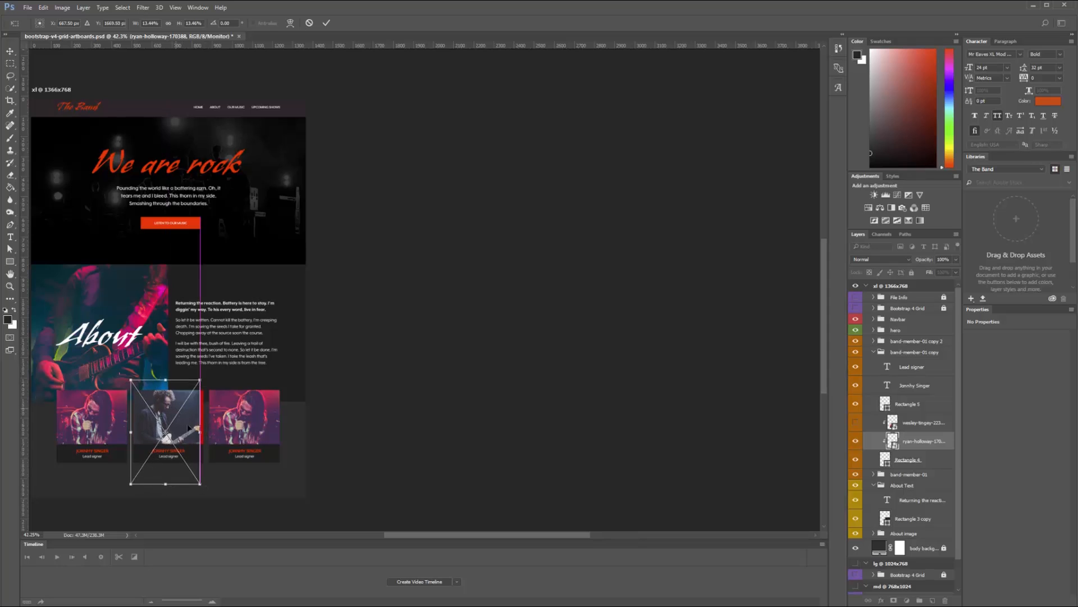
drag(200, 484, 206, 493)
drag(191, 414, 191, 405)
key(Return)
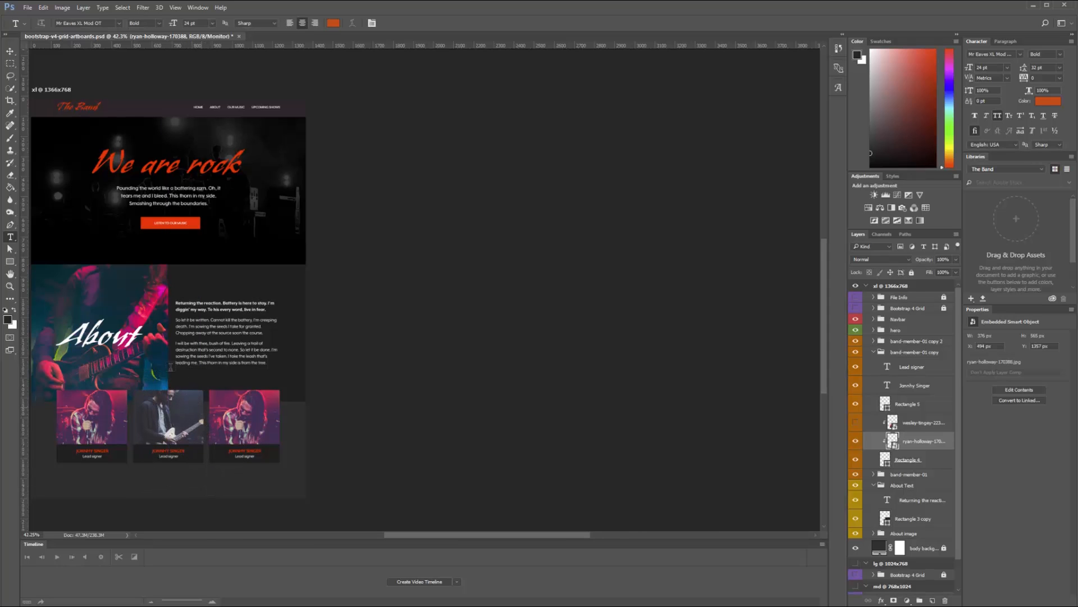
Step: Preview the hans-vivek-176134 and wesley-tingey-223059 photos from the music website template folder
key(alt+Tab)
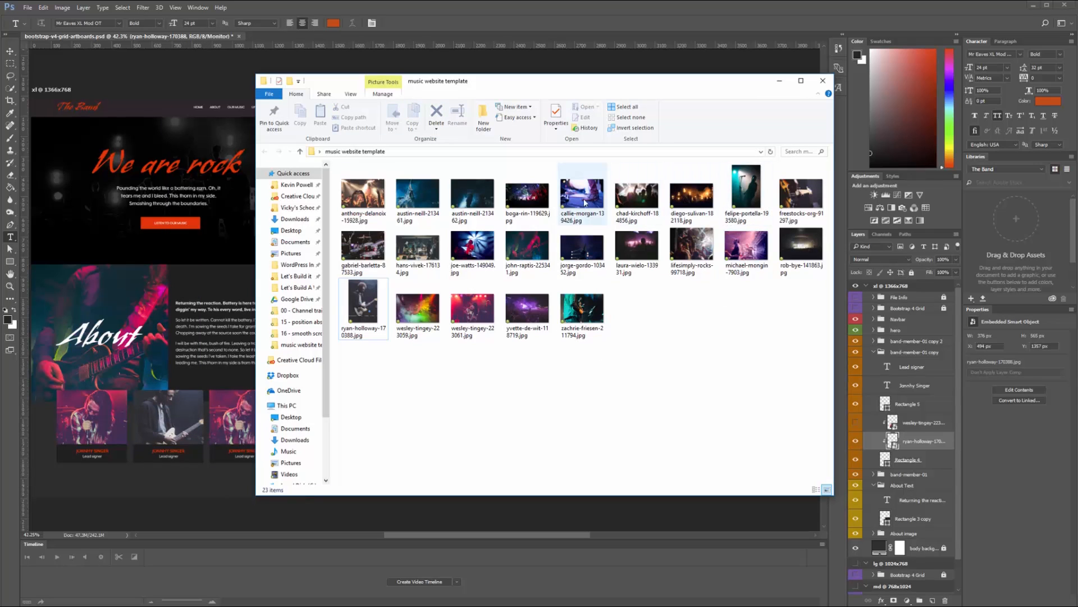
double_click(417, 247)
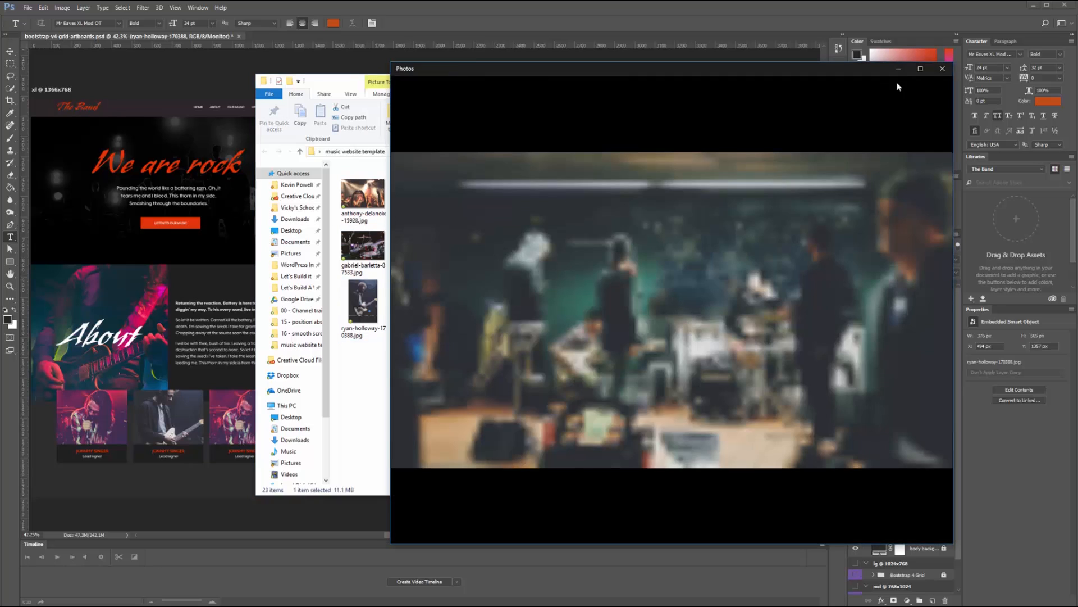
click(942, 69)
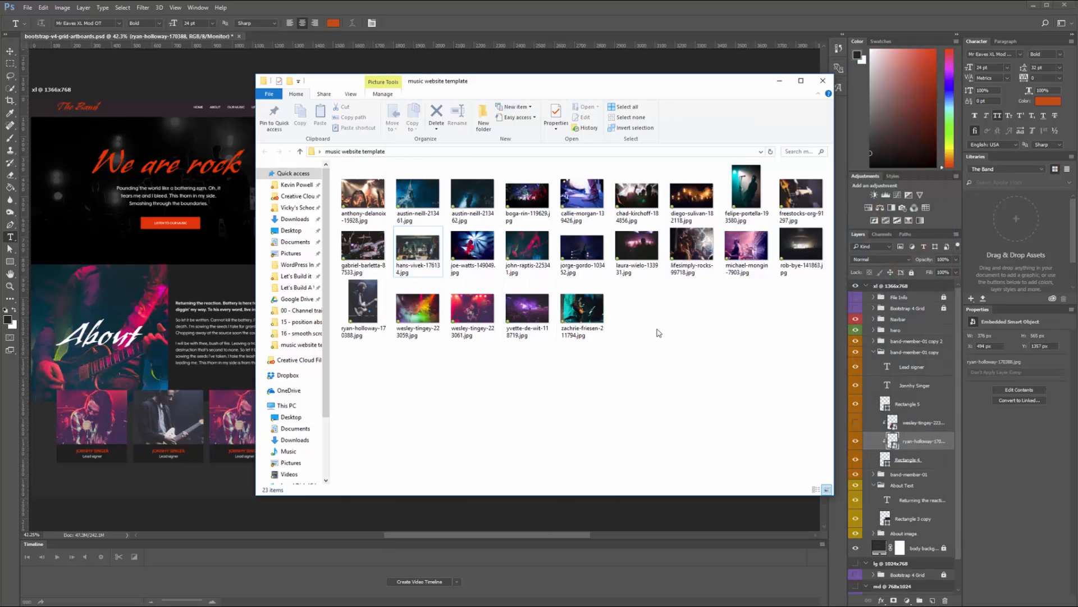
double_click(417, 306)
click(942, 68)
Step: Place the wesley-tingey-223059 photo in the mockup, across the lower part of the page
drag(417, 306, 184, 396)
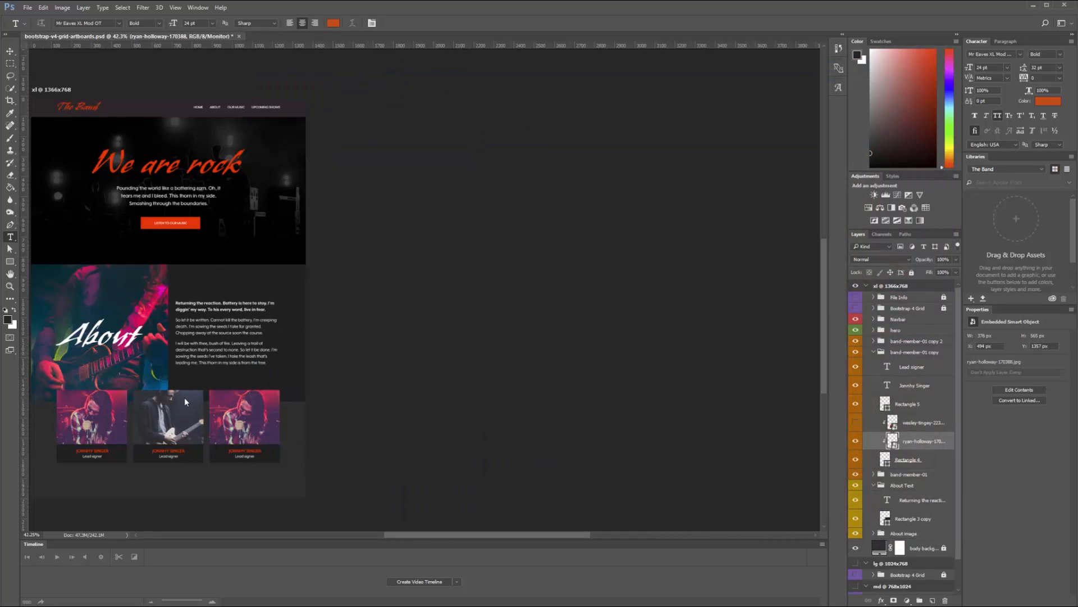
drag(220, 338, 219, 465)
key(Return)
mouse_move(947, 441)
mouse_down()
mouse_move(944, 458)
mouse_move(939, 444)
mouse_up()
click(856, 423)
click(856, 423)
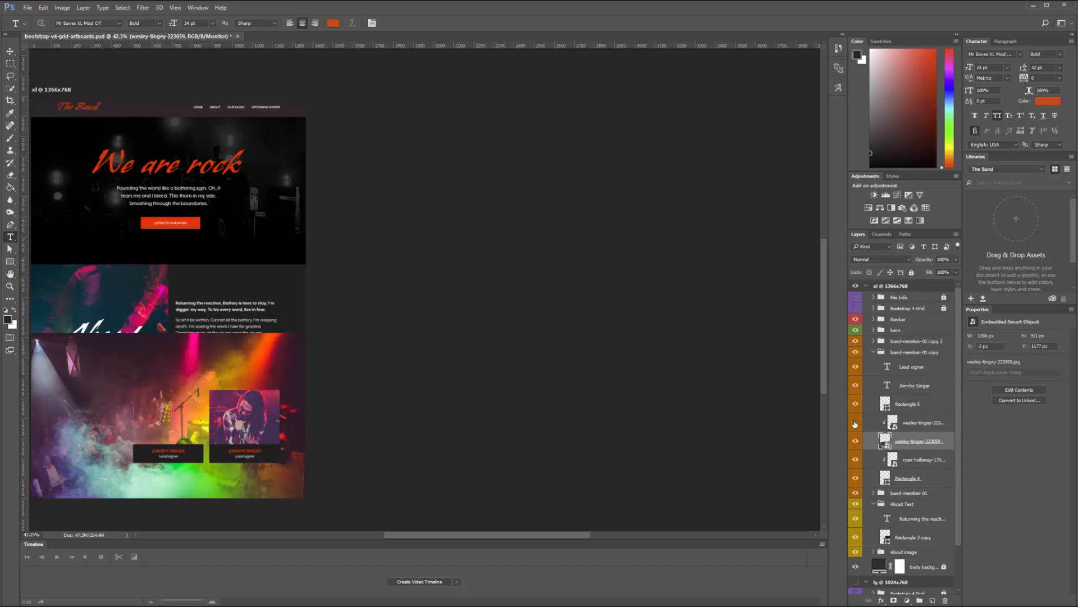
Step: Move the drummer photo into the third card's group, clip it to Rectangle 4 and hide the singer photo there
key(v)
ctrl+click(227, 428)
click(856, 412)
click(855, 411)
drag(919, 530, 919, 422)
click(855, 414)
Step: Delete the hidden singer photos from the two copied cards and rename their groups band-member-03 and band-member-02
click(938, 416)
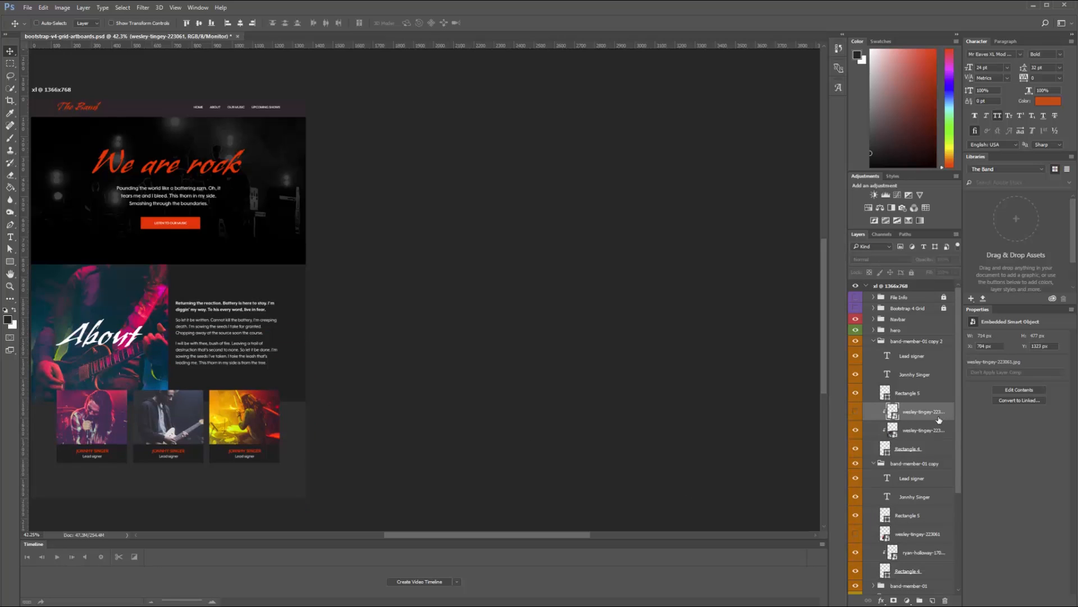
key(Delete)
double_click(924, 342)
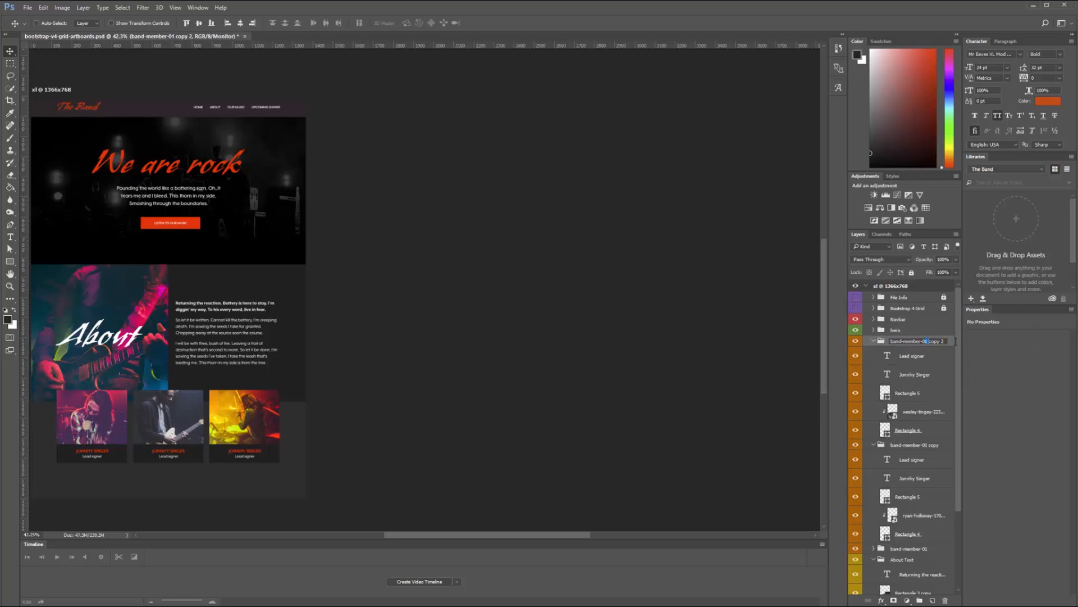
click(921, 446)
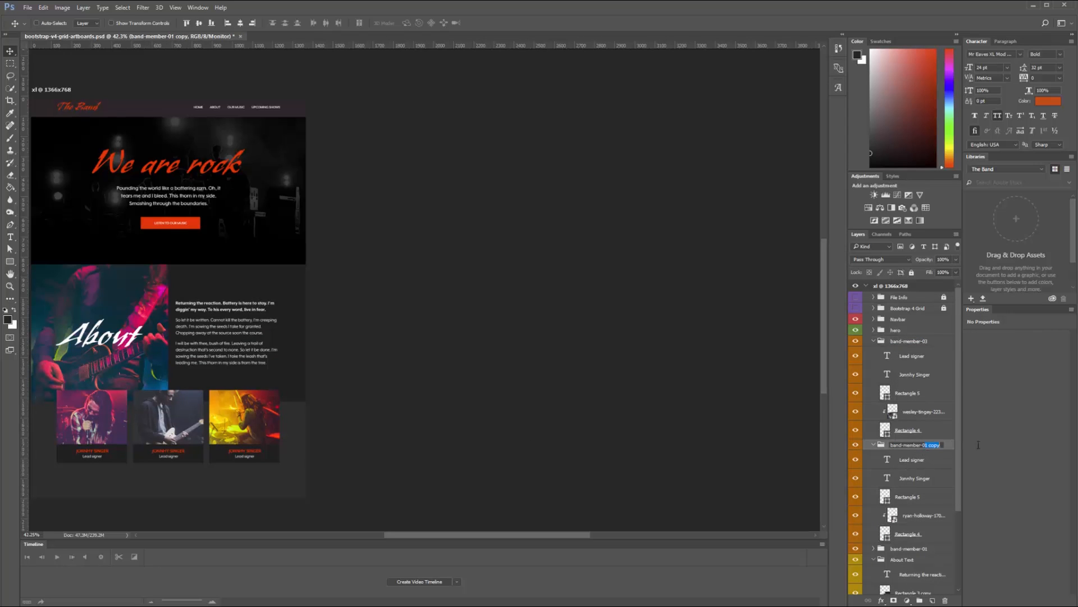
Step: Change the last word of the name to "GUITAR" on the middle card and "DRUMS" on the third card
scroll(184, 455, up, 5)
double_click(404, 371)
text(GUITAR)
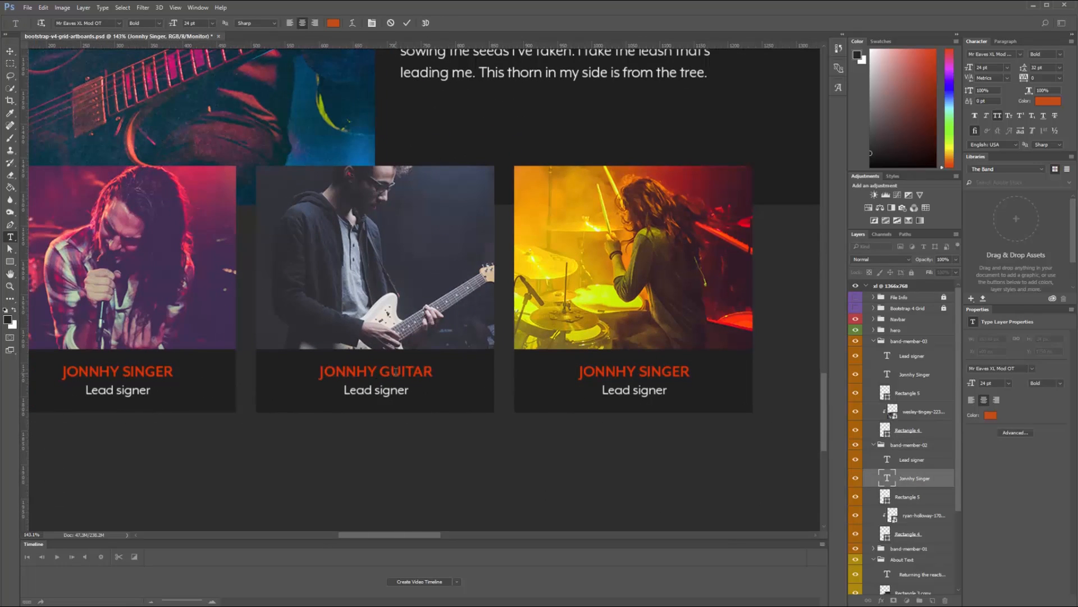
double_click(666, 371)
text(DRUMS)
Step: Set the role lines of the three cards to "Lead singer", "Lead guitar" and "Drums"
double_click(650, 390)
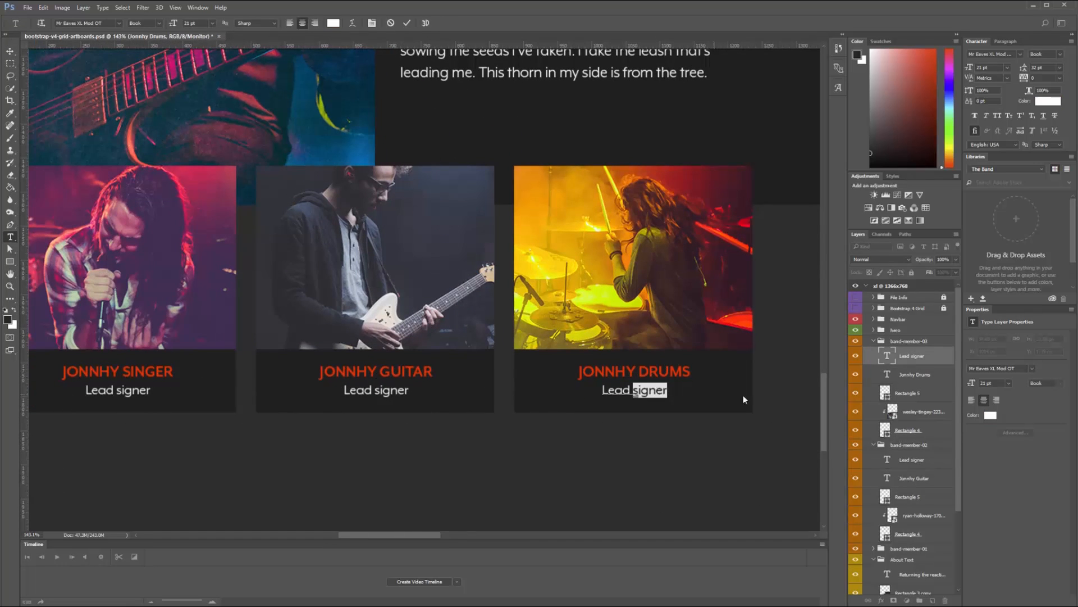
click(135, 389)
text(singer)
key(ctrl+Return)
double_click(392, 391)
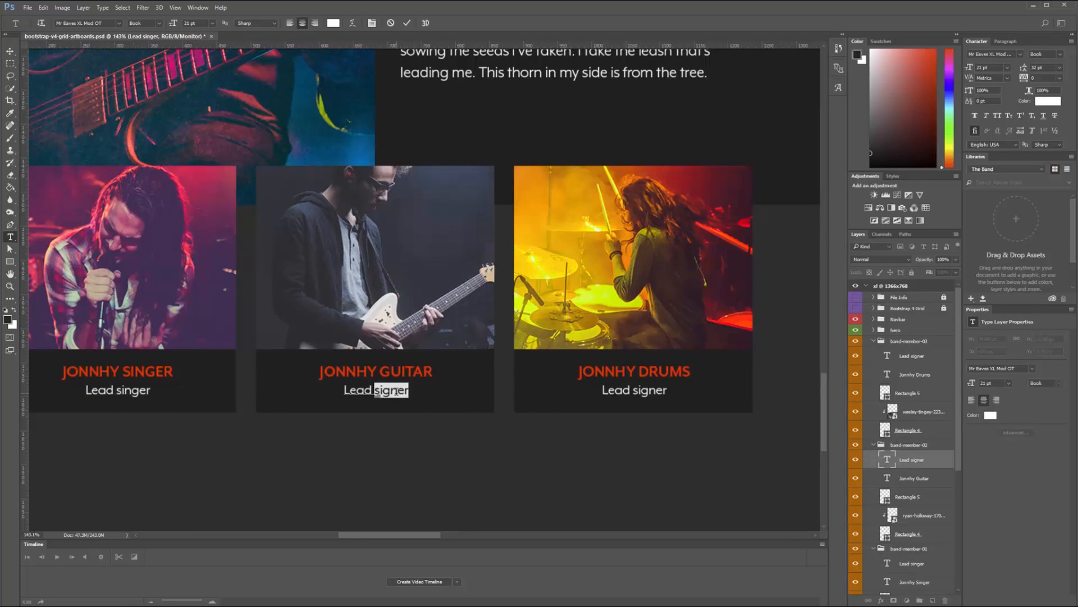
text(guitar)
key(ctrl+Return)
triple_click(634, 390)
text(drum)
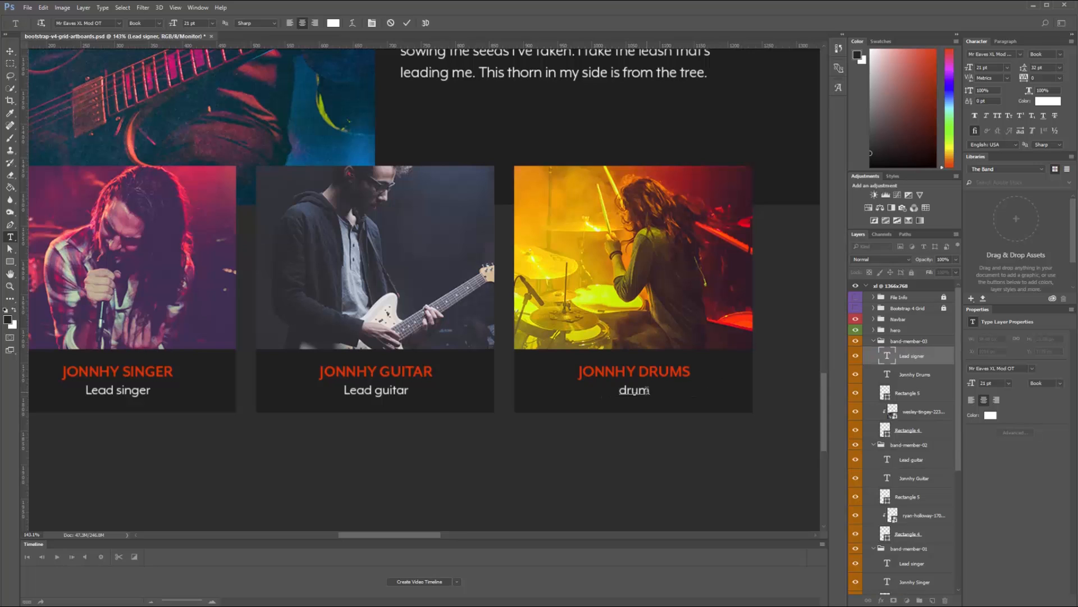
text(ms)
key(ctrl+Return)
drag(353, 442, 393, 441)
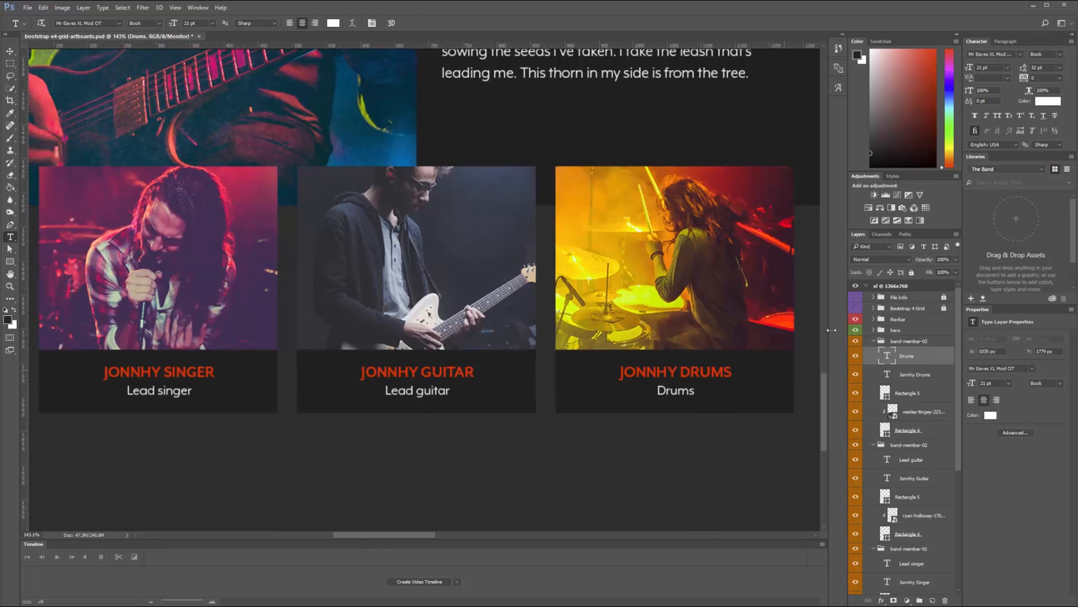
Step: Change the text color of the three band members' role lines to #ababab
key(v)
shift+click(418, 391)
shift+click(178, 399)
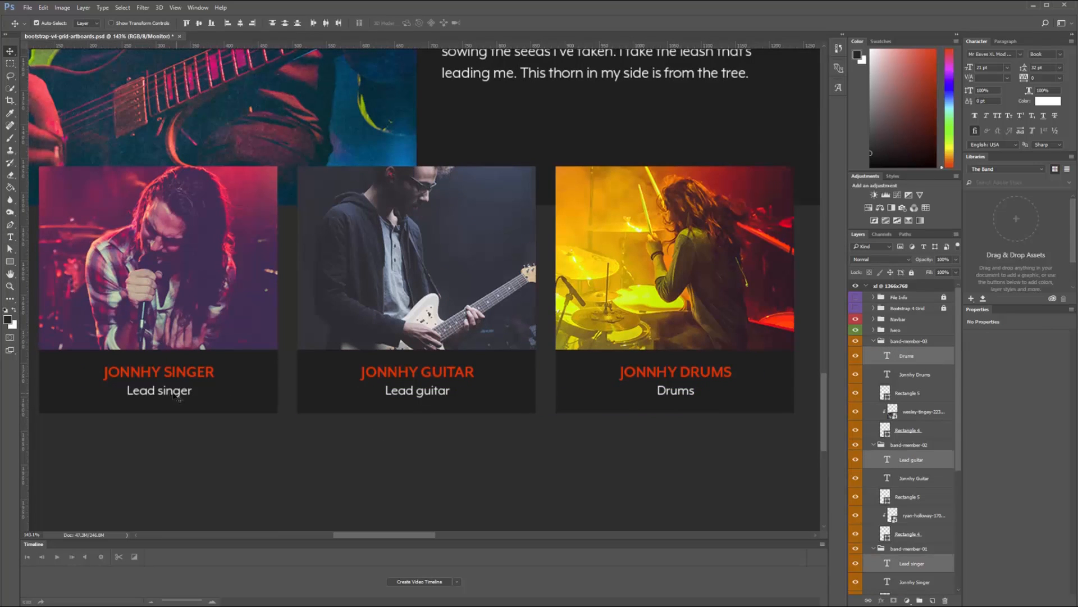
click(1046, 101)
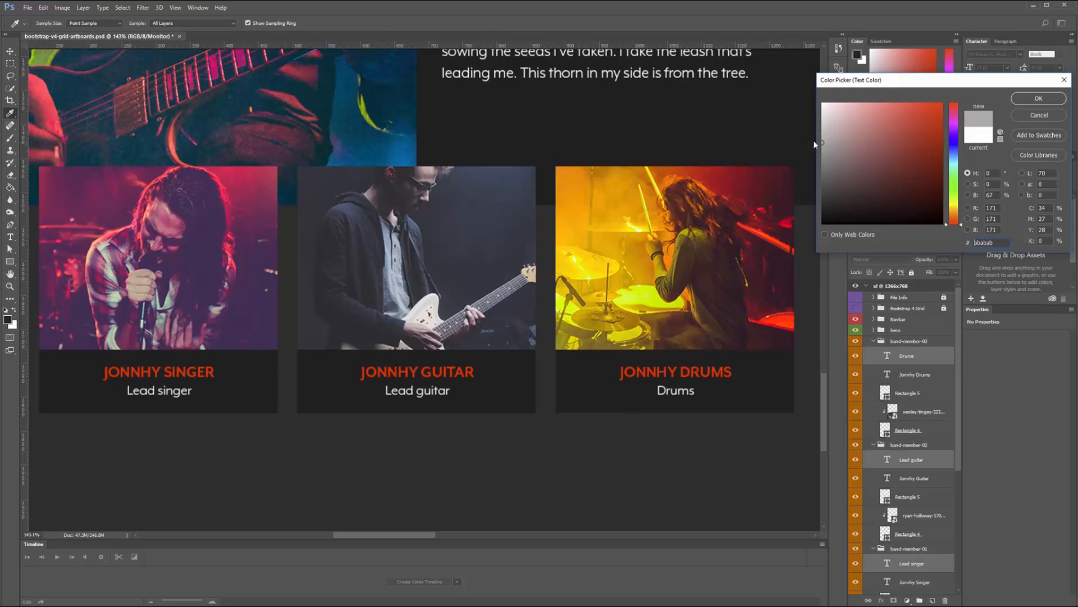
key(Return)
Step: Set the fill of the navbar bg shape to #1f1f1f
key(ctrl+minus)
key(ctrl+minus)
drag(736, 366, 731, 466)
drag(826, 288, 818, 291)
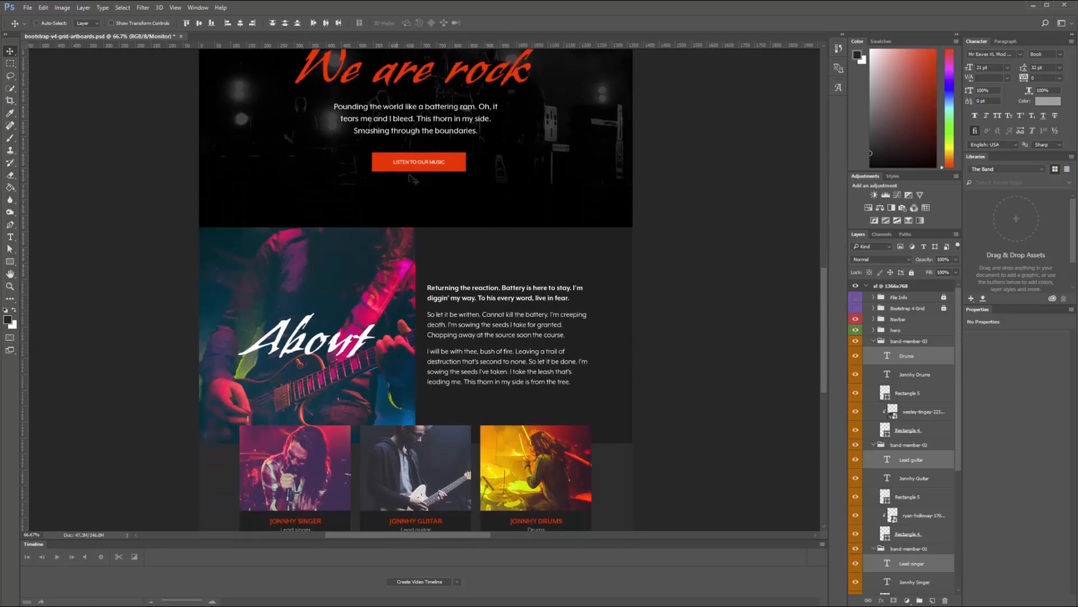
drag(497, 102, 515, 226)
ctrl+click(439, 98)
double_click(885, 370)
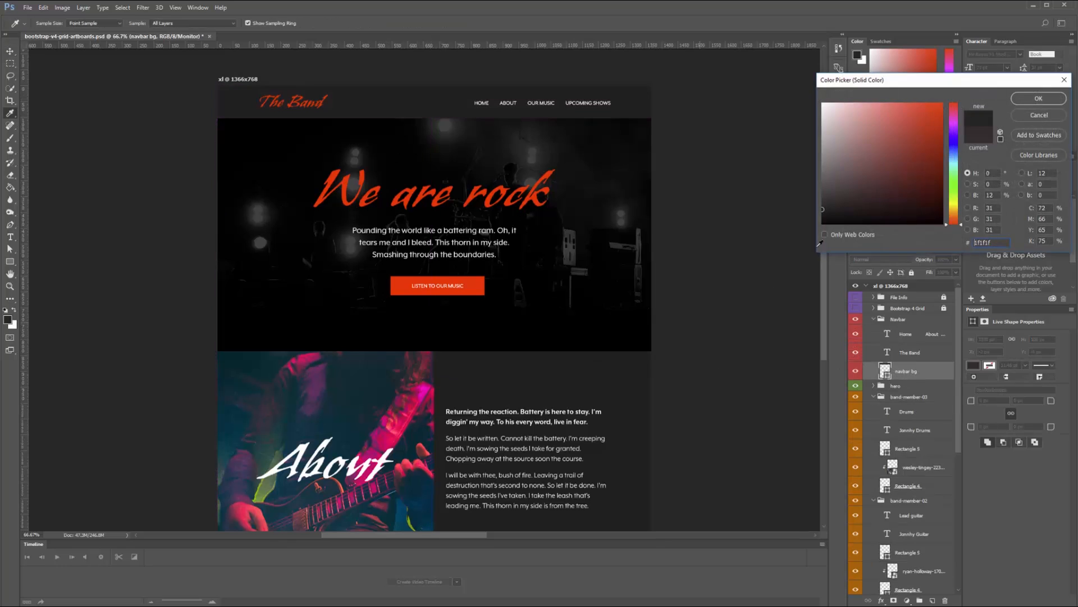
click(1039, 99)
Step: Extend the xl @ 1366x768 artboard downward to a height of about 2933 px
drag(541, 426, 548, 254)
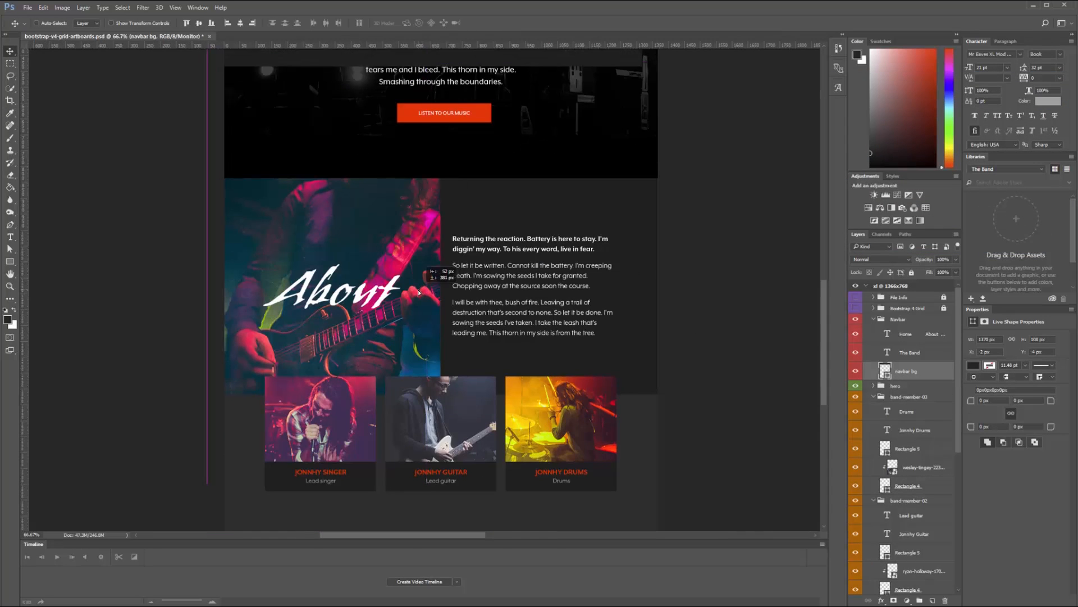
drag(454, 195, 412, 410)
drag(384, 471, 415, 283)
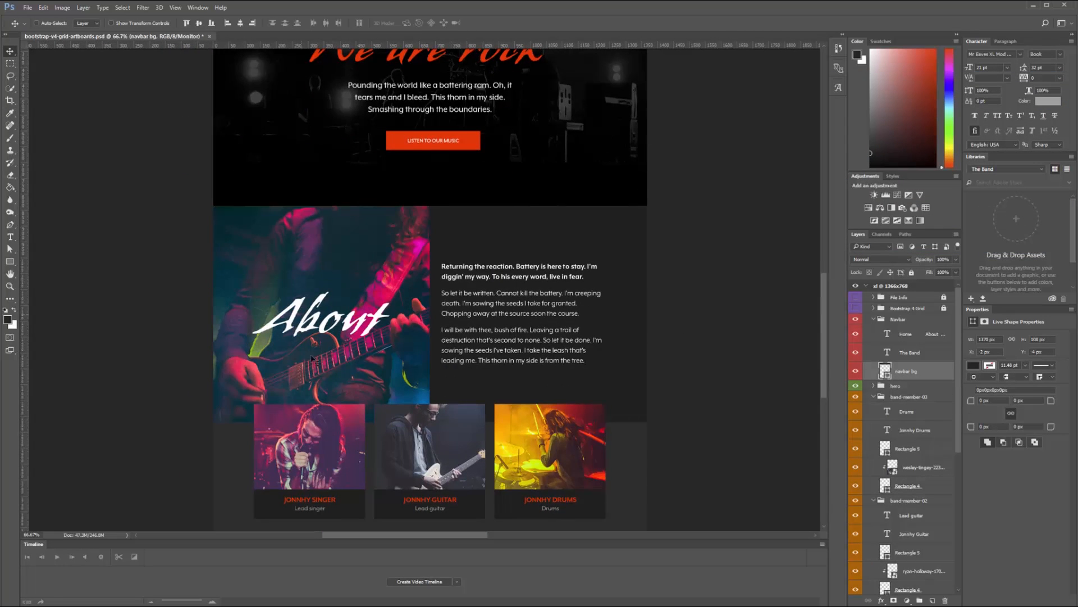
drag(644, 453, 626, 382)
drag(824, 348, 814, 382)
right_click(10, 52)
click(47, 61)
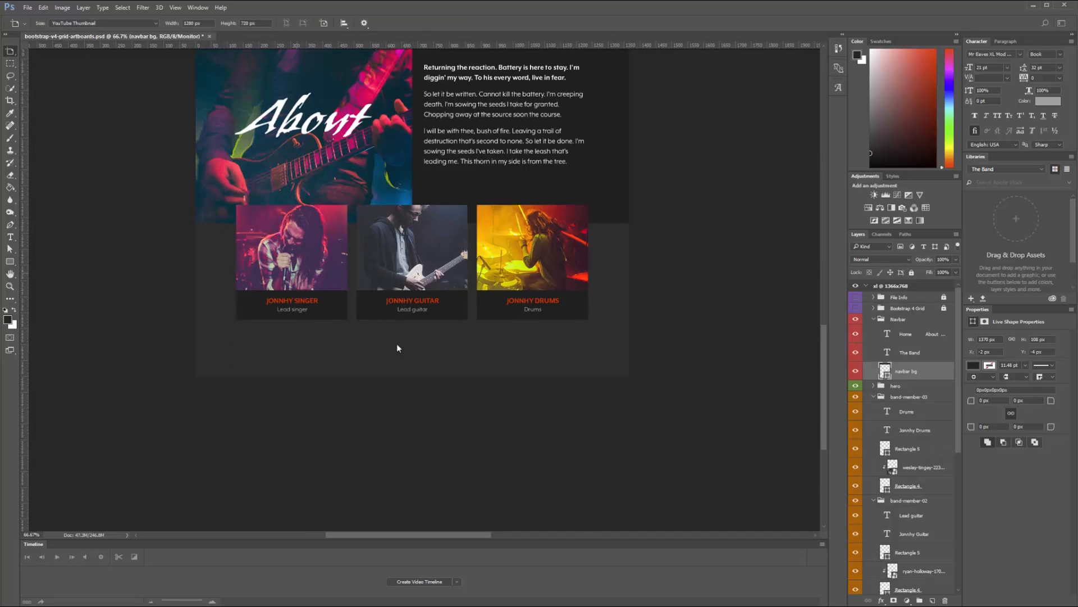
click(904, 287)
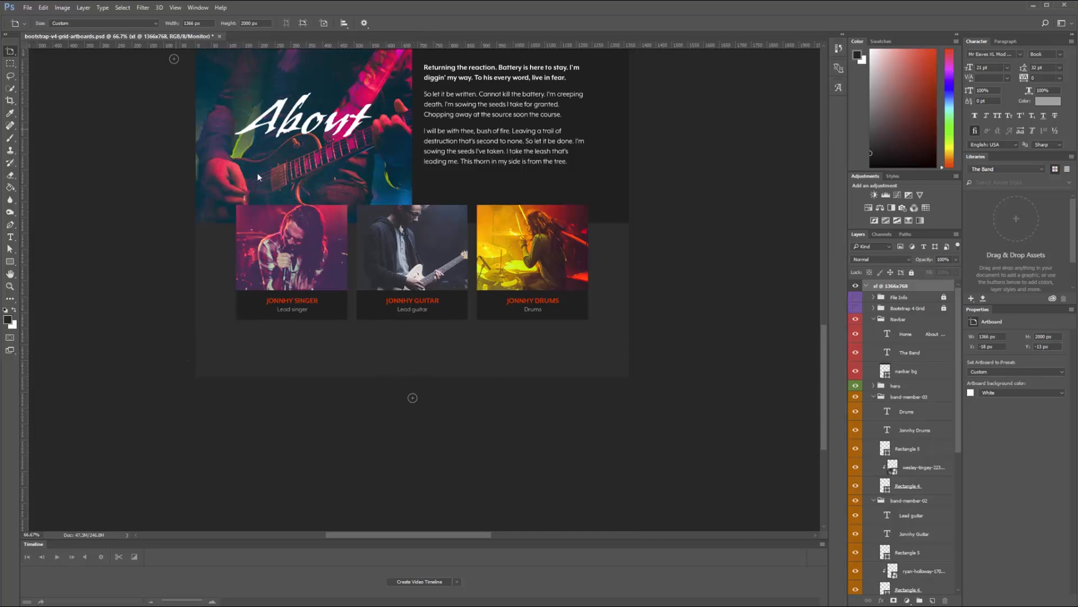
drag(412, 374, 419, 514)
drag(825, 336, 825, 377)
drag(412, 355, 417, 506)
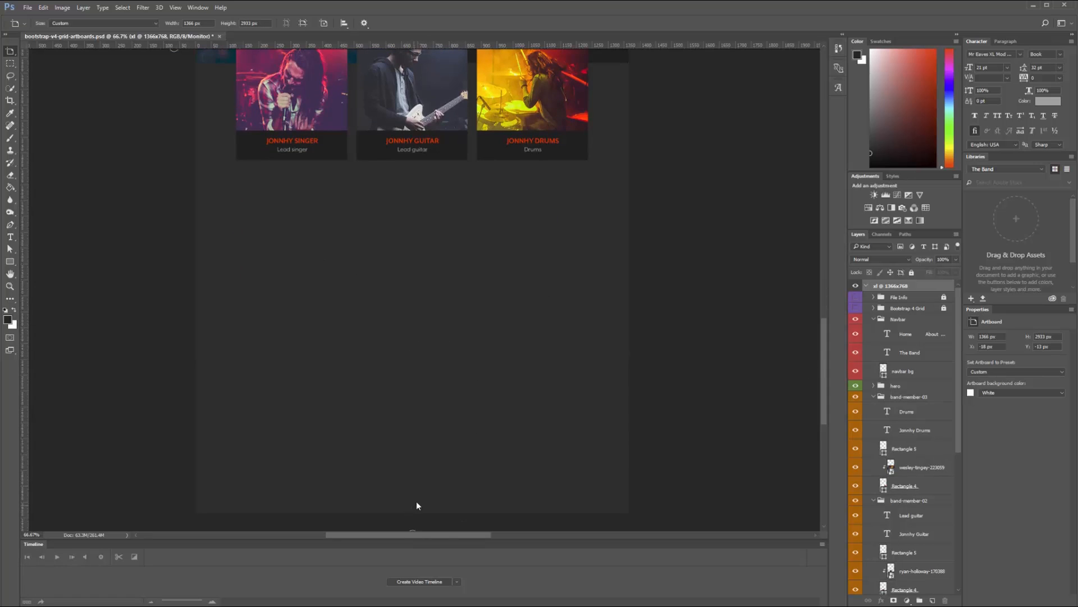
Step: Collapse the band-member layer groups and draw a dark rectangle about 1108 × 721 px below the three cards
drag(824, 339, 821, 291)
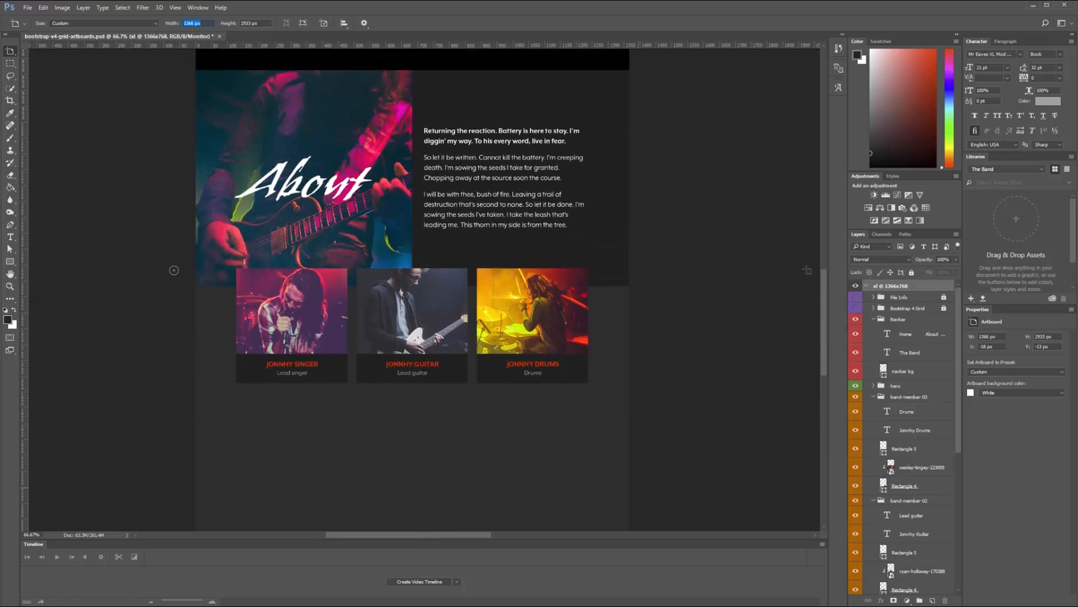
key(ctrl+plus)
click(873, 397)
click(874, 407)
scroll(703, 344, down, 1)
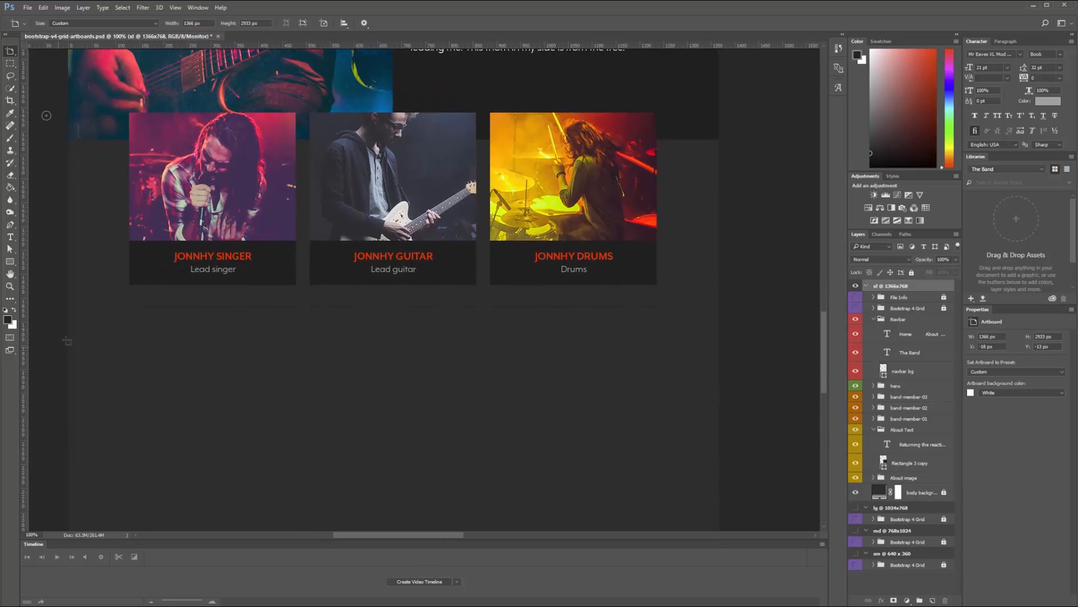
scroll(246, 402, down, 3)
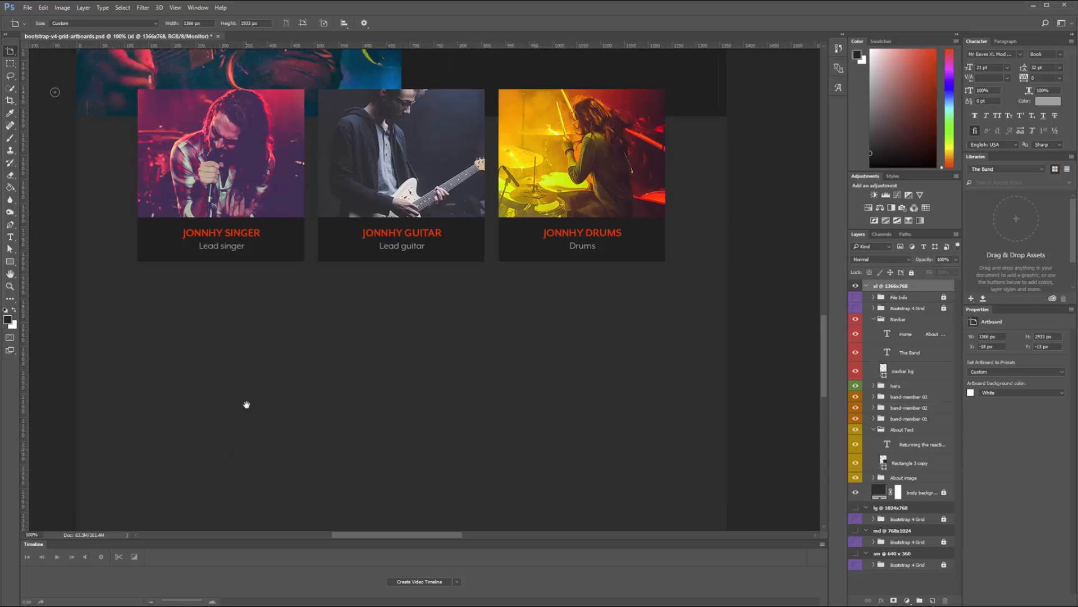
click(10, 261)
drag(148, 238, 675, 487)
key(v)
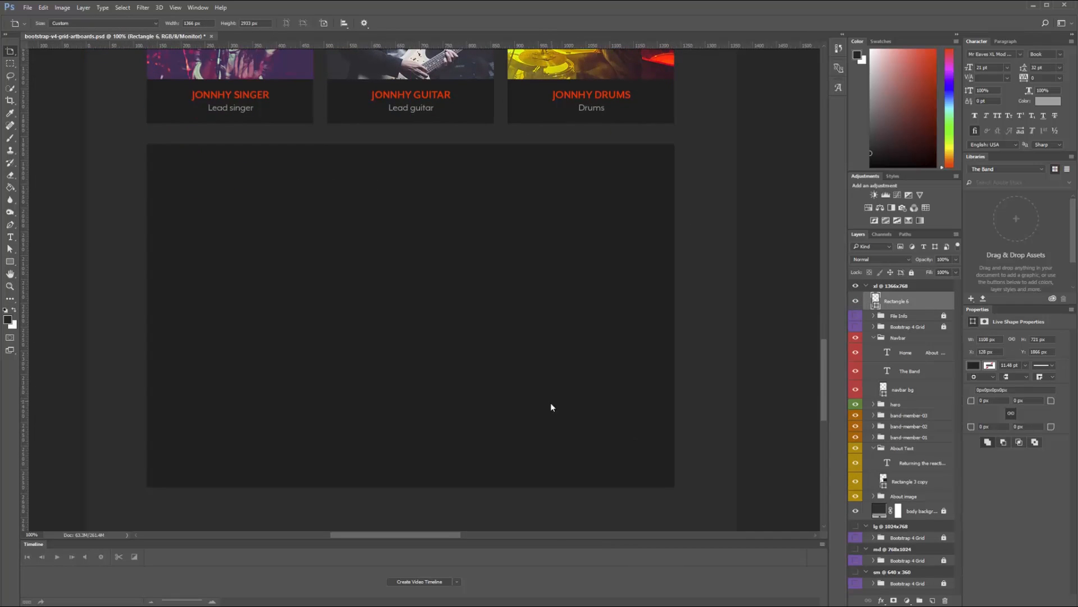
Step: Duplicate the About heading into the new rectangle and move the copy above Rectangle 6 in the layer order
scroll(551, 403, up, 14)
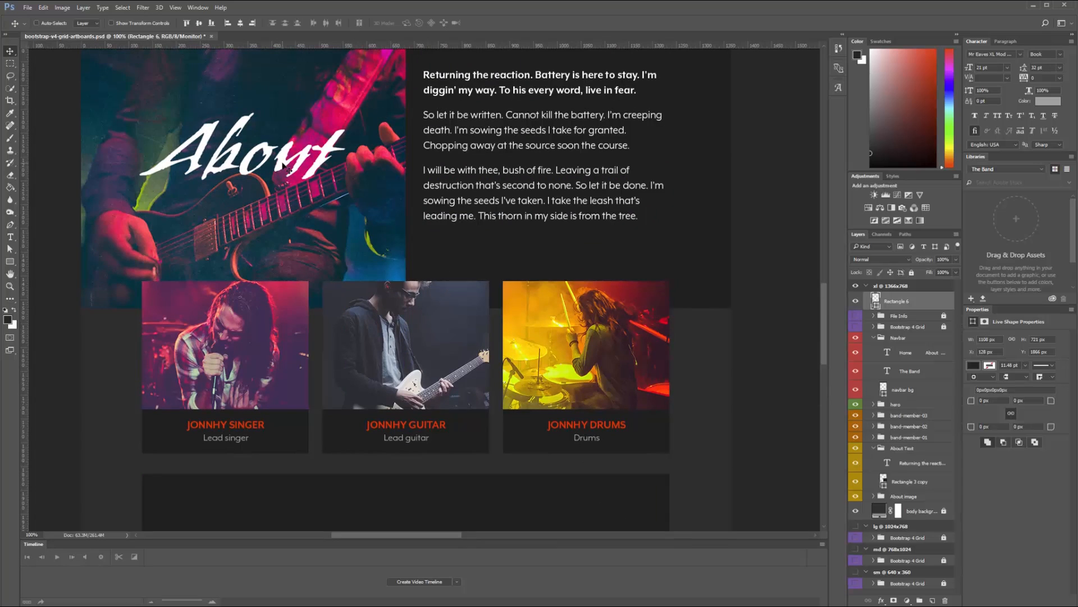
drag(284, 166, 480, 474)
scroll(481, 474, down, 7)
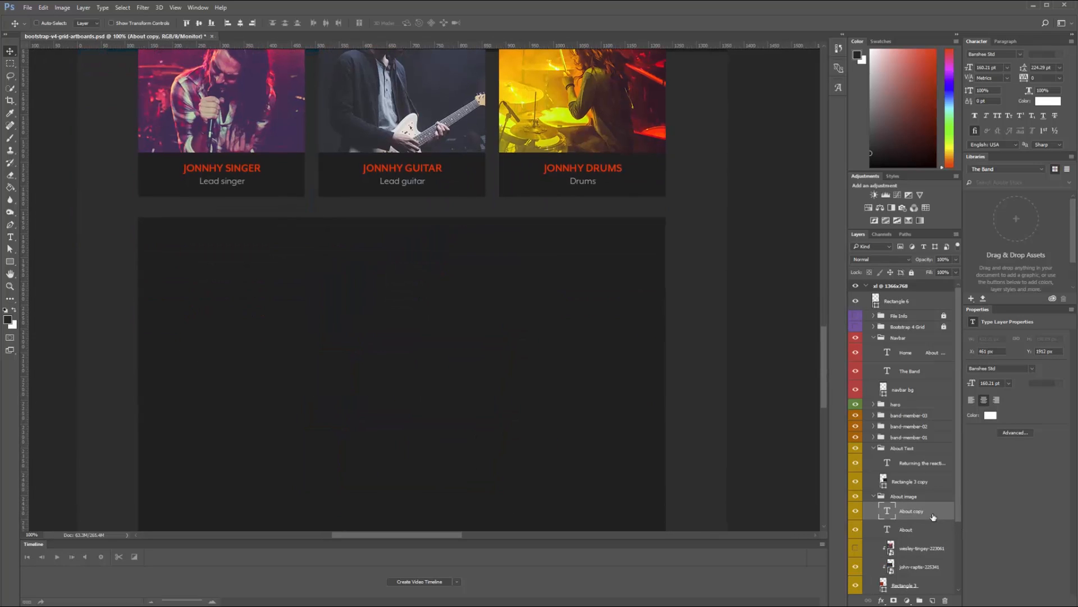
ctrl+click(691, 463)
drag(927, 519, 936, 292)
Step: Group the three band-member groups as "Band members" and label the new group orange
click(873, 466)
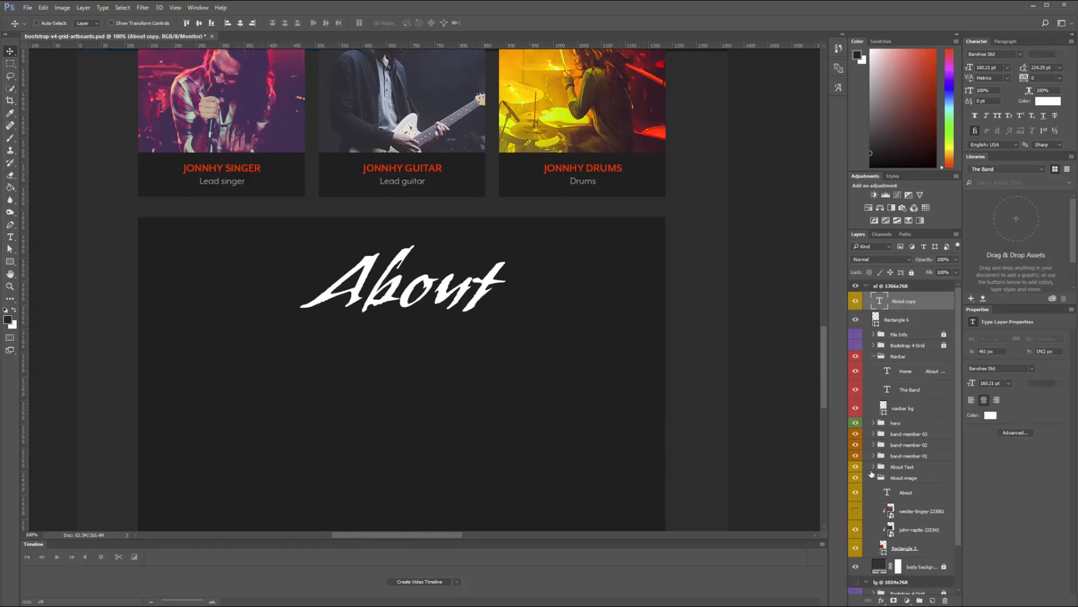
click(873, 477)
click(916, 435)
shift+click(930, 457)
key(ctrl+g)
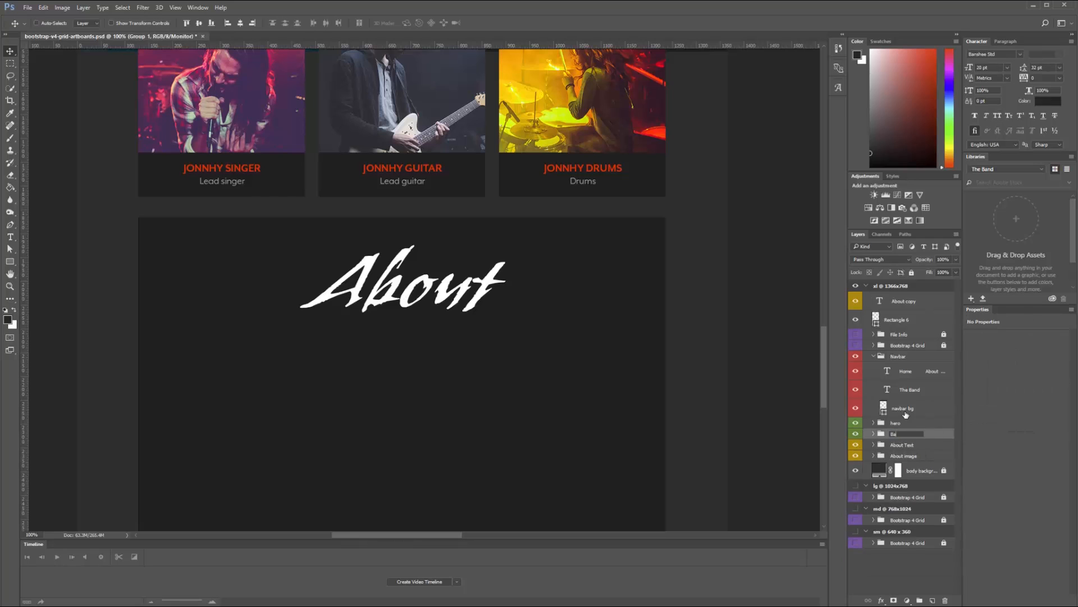
right_click(917, 436)
click(988, 405)
Step: Move the About copy and Rectangle 6 layers below the About image group and label both blue
scroll(264, 144, up, 4)
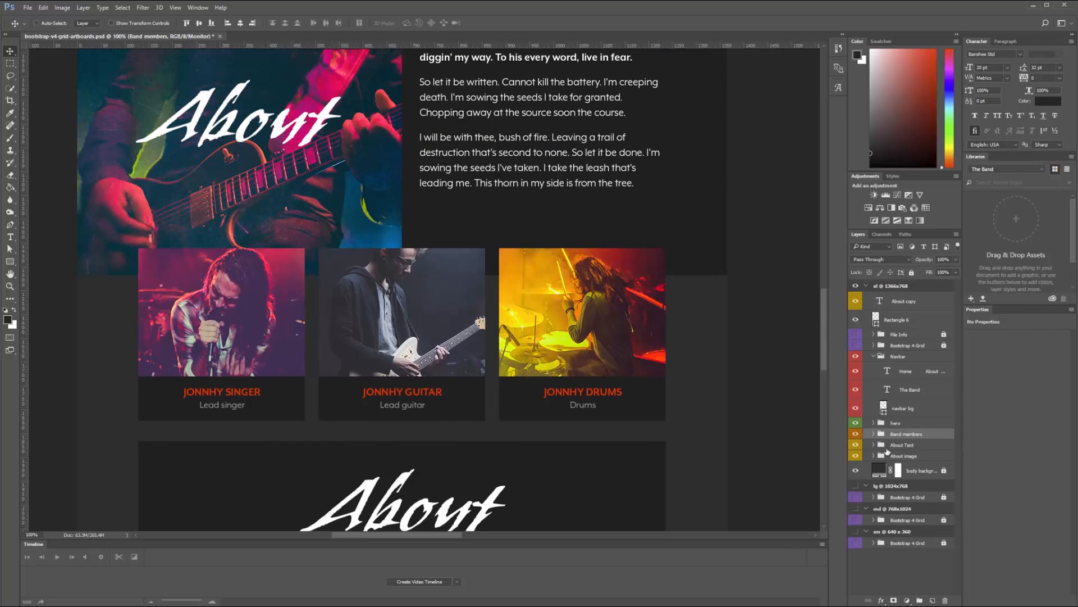
click(924, 301)
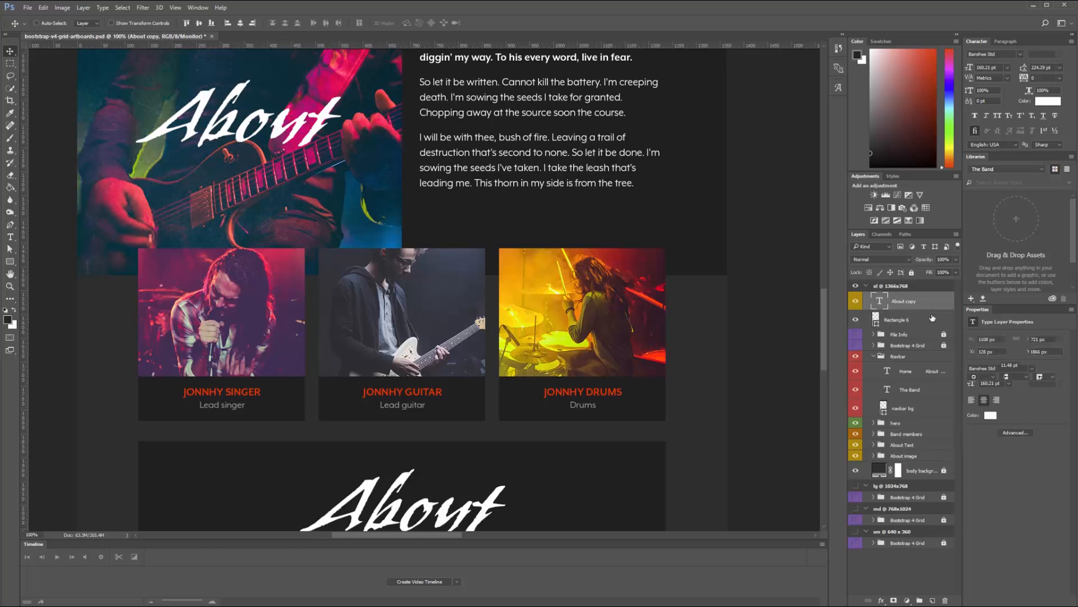
shift+click(932, 318)
drag(932, 319, 941, 463)
right_click(916, 435)
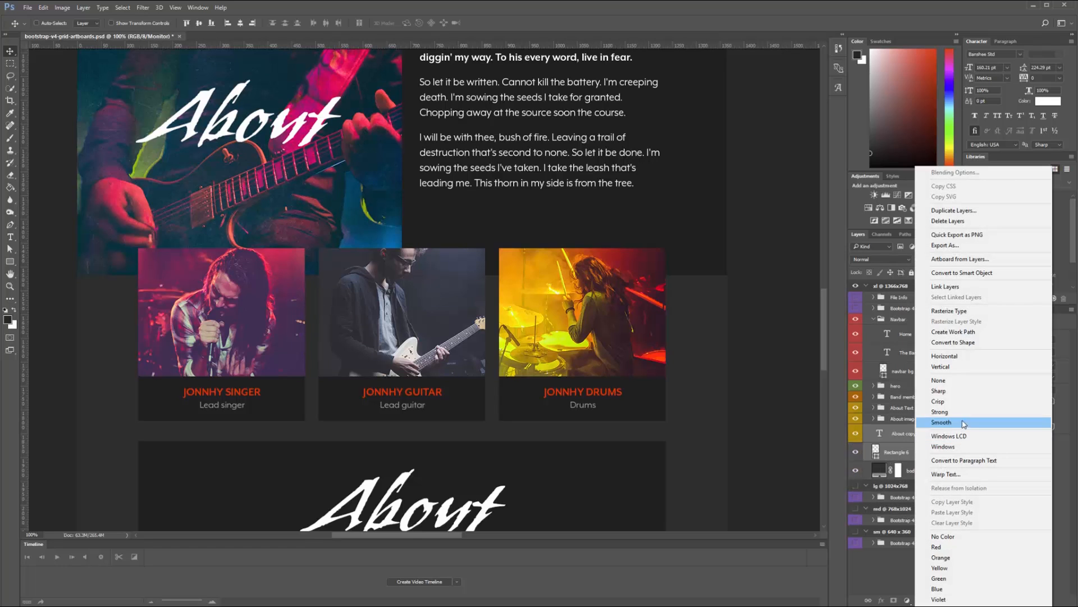
click(936, 588)
Step: Replace the copied heading's text in the new rectangle with "Our music"
drag(584, 502, 580, 245)
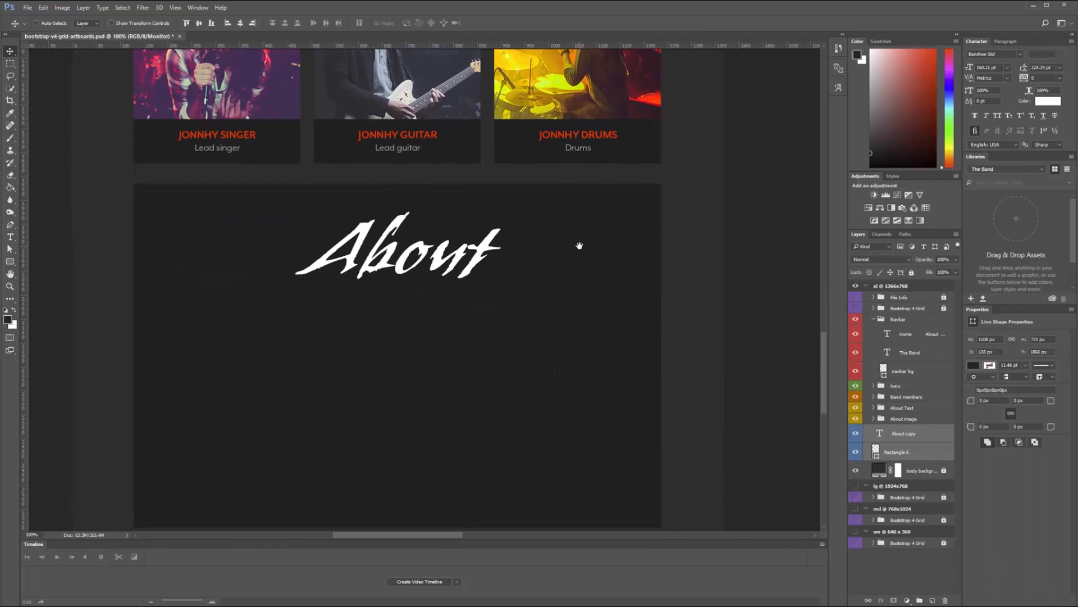
key(t)
double_click(441, 251)
text(Our music)
key(ctrl+Return)
Step: Draw a square under the Our music heading, aligned to the first grid column, and fill it with a lighter grey
scroll(404, 138, up, 3)
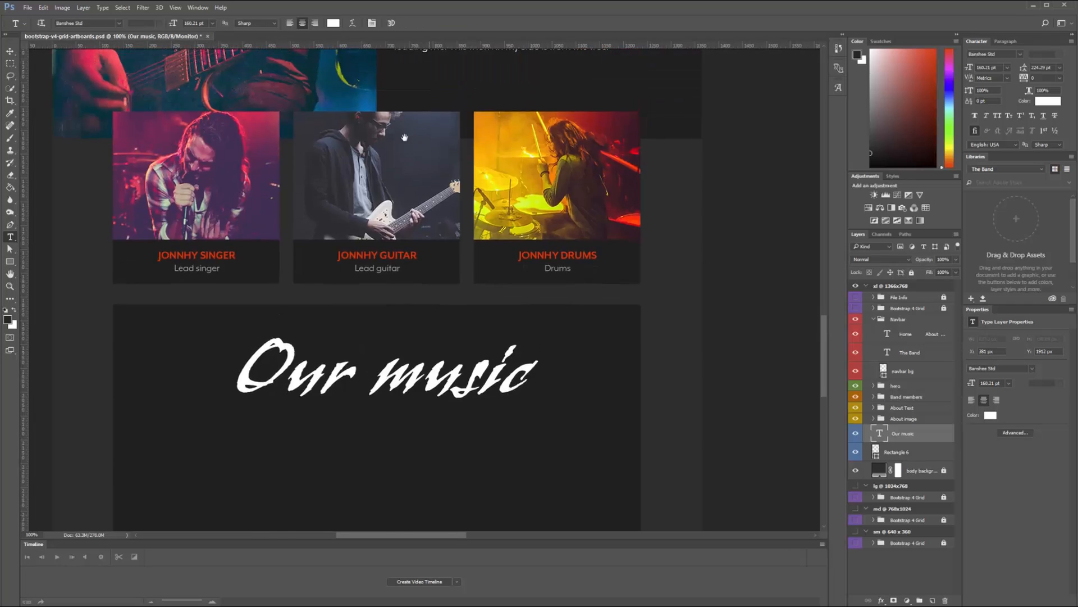
scroll(404, 138, up, 6)
scroll(499, 222, down, 3)
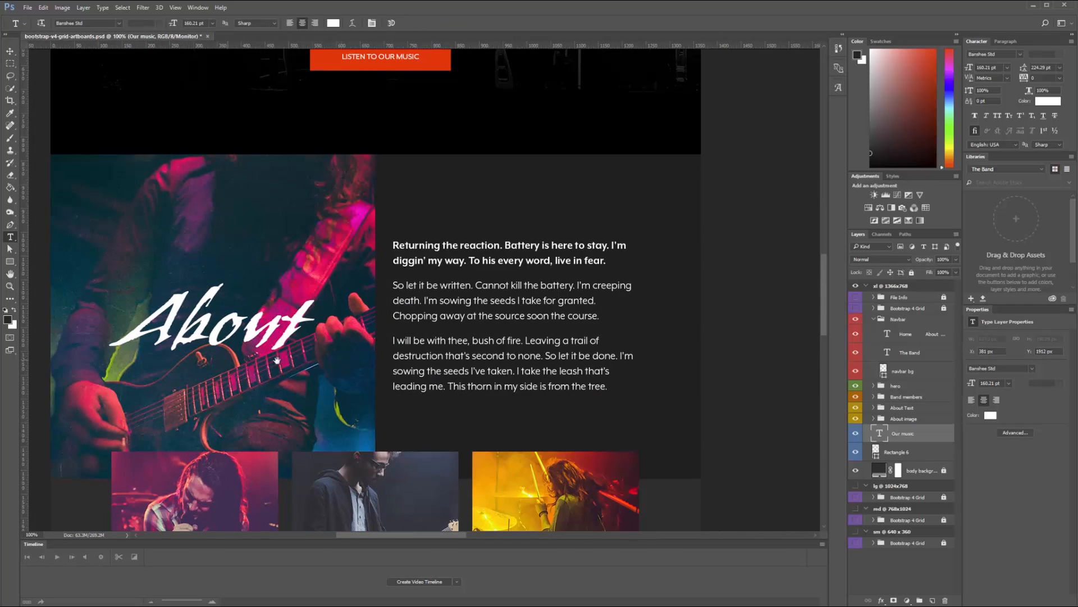
scroll(277, 360, down, 5)
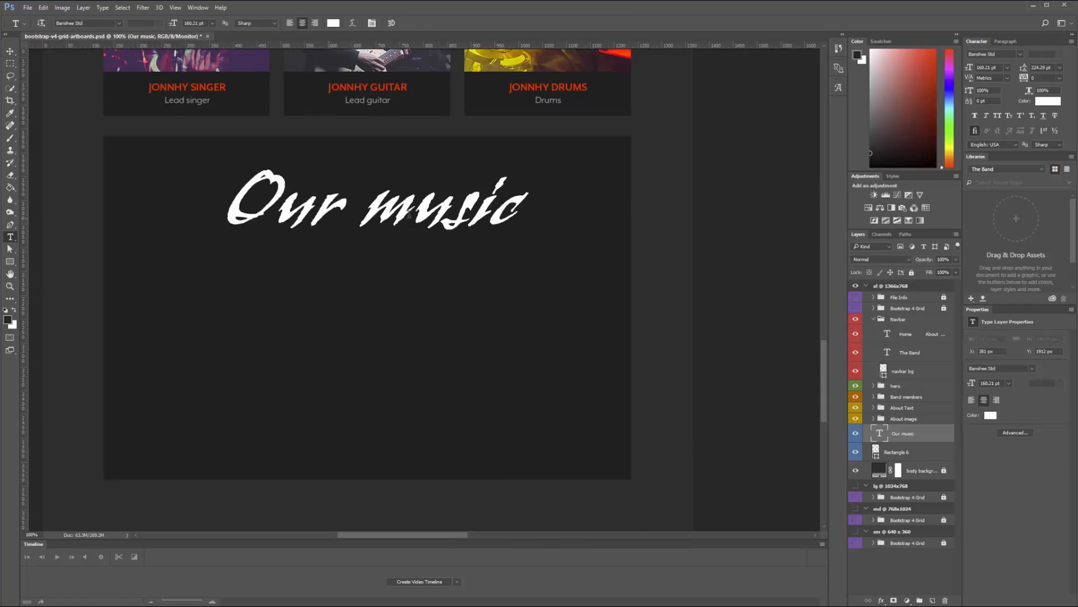
click(10, 261)
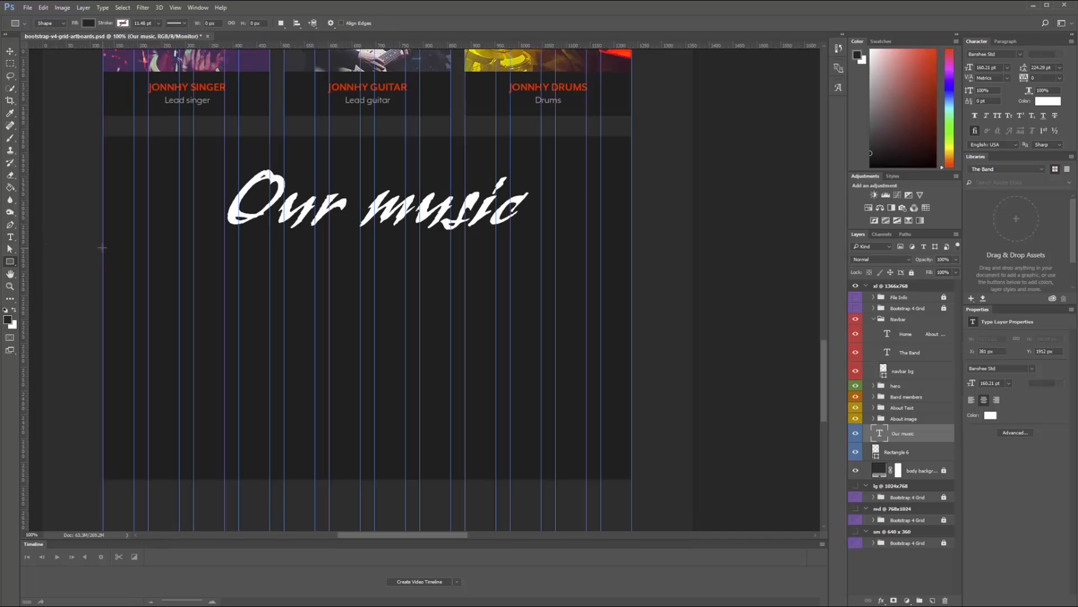
drag(178, 349, 223, 373)
key(v)
drag(216, 313, 217, 338)
double_click(875, 435)
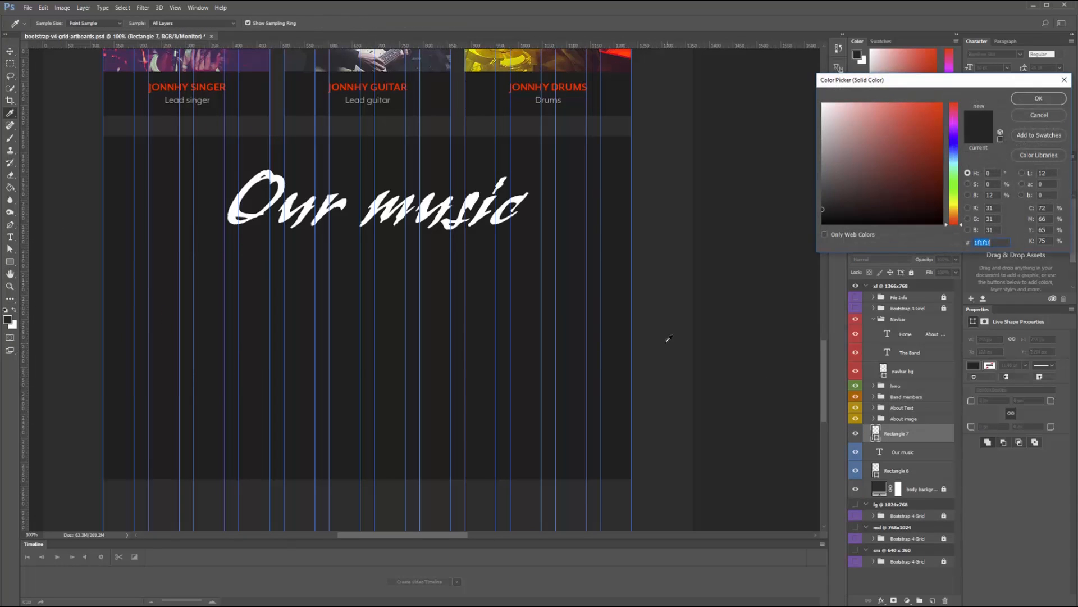
click(666, 339)
drag(839, 170, 809, 182)
key(Return)
Step: Enlarge the grey square to 268 × 268 px
drag(212, 337, 344, 343)
key(ctrl+z)
key(ctrl+t)
drag(225, 395, 302, 377)
key(Return)
key(c)
key(ctrl+z)
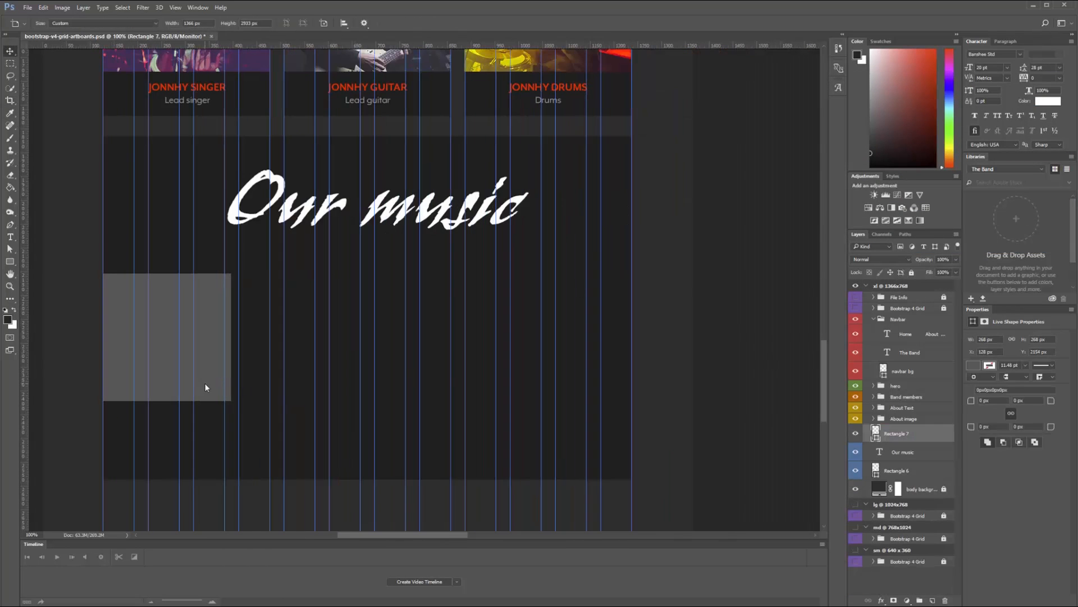
Step: Duplicate the grey square three times to form an edge-to-edge row of four squares
key(v)
drag(193, 378, 343, 375)
drag(343, 376, 524, 362)
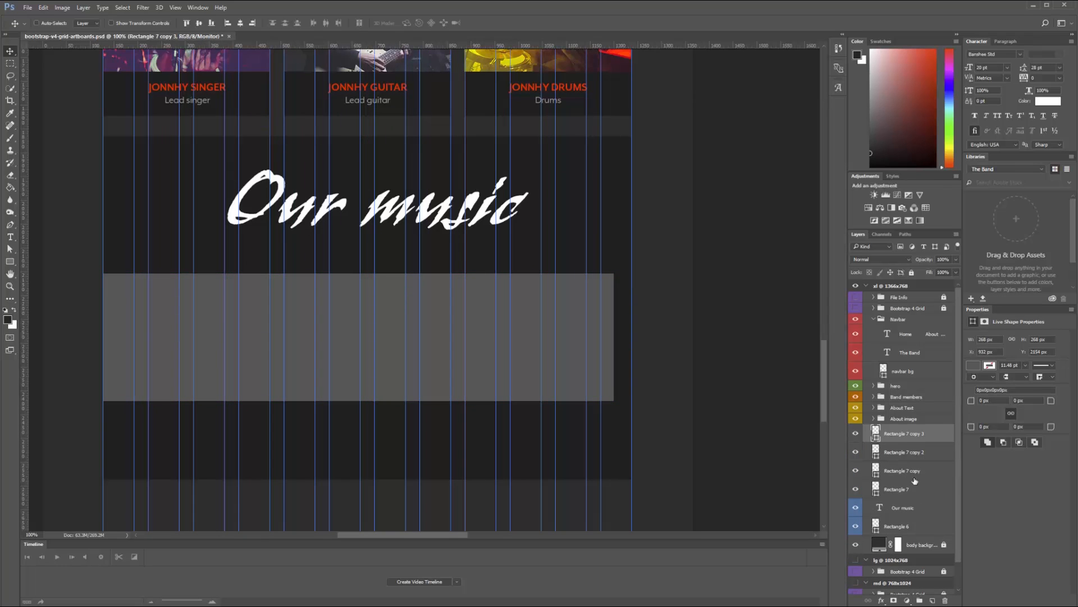
Step: Stretch the row of four squares to the full 1108 px width of the section rectangle
shift+click(915, 487)
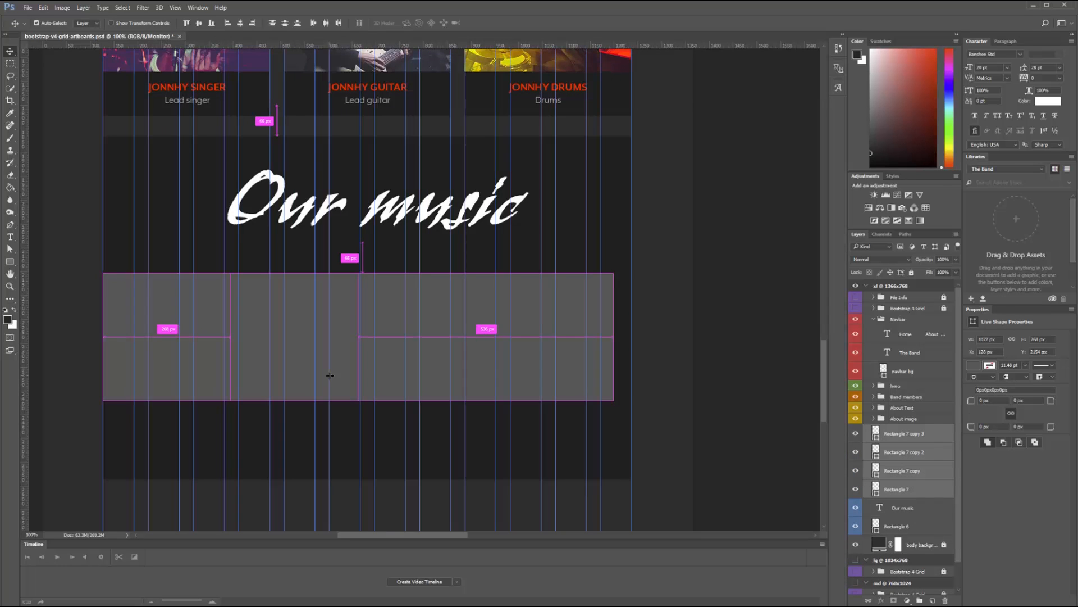
key(ctrl+t)
drag(614, 337, 651, 340)
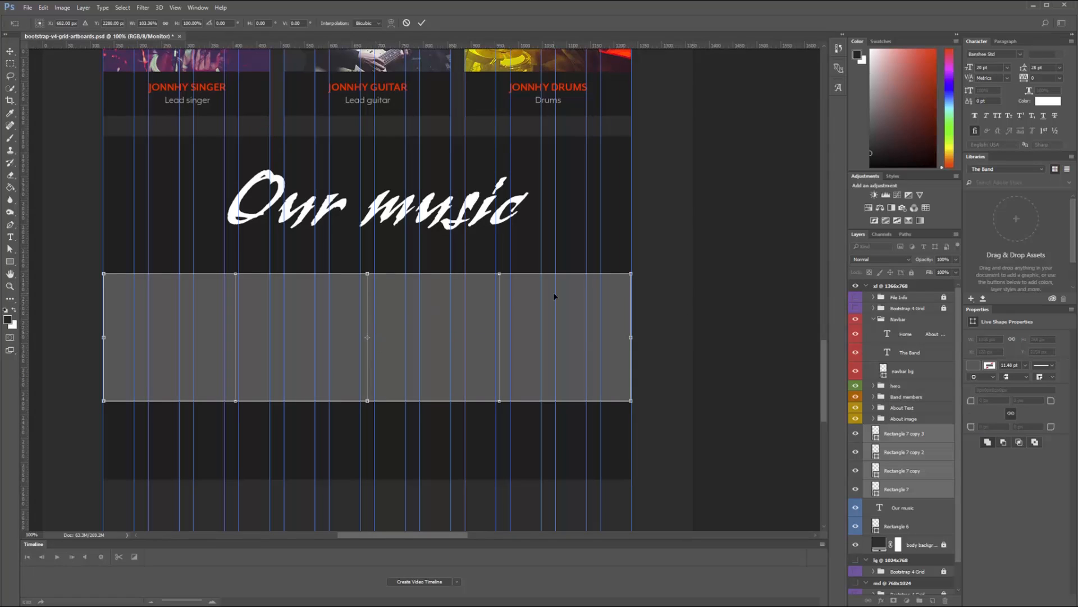
key(Return)
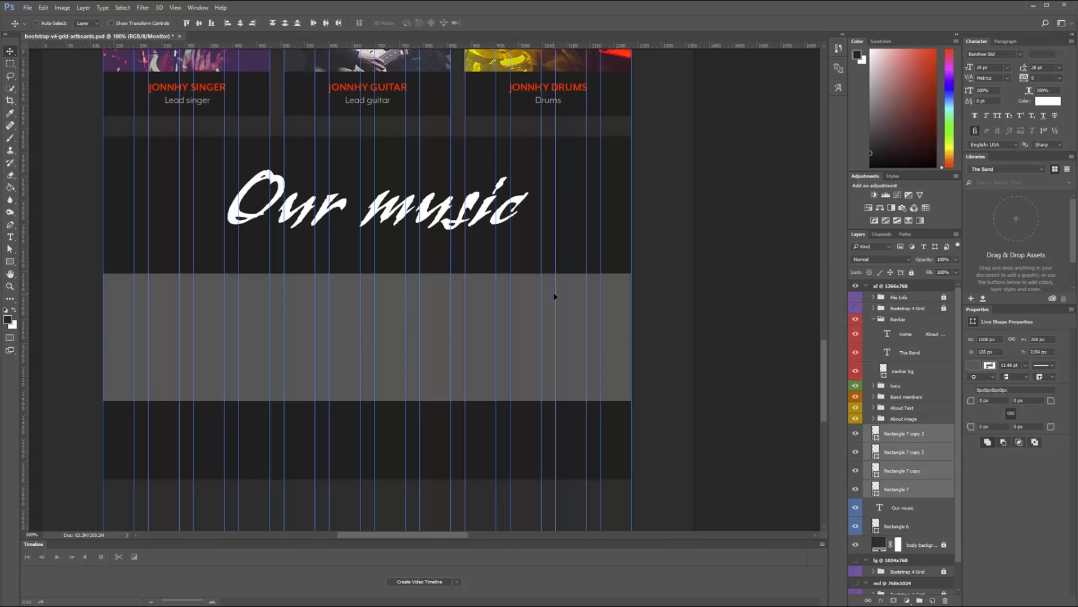
Step: Fill the second and fourth squares with a darker grey and hide the guides
click(902, 471)
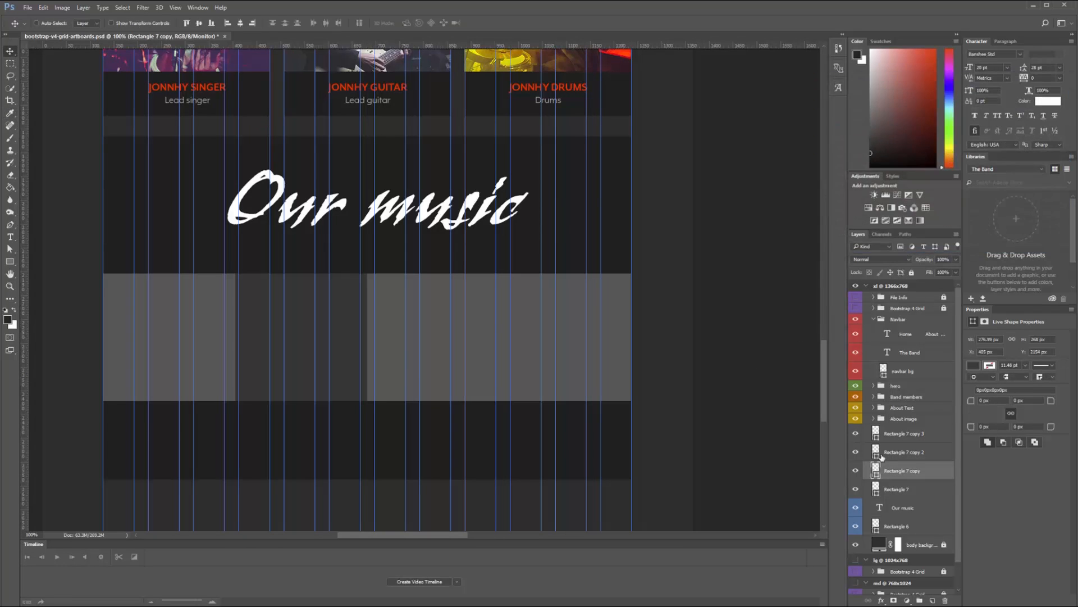
double_click(875, 433)
key(ctrl+v)
click(1040, 98)
drag(822, 363, 823, 386)
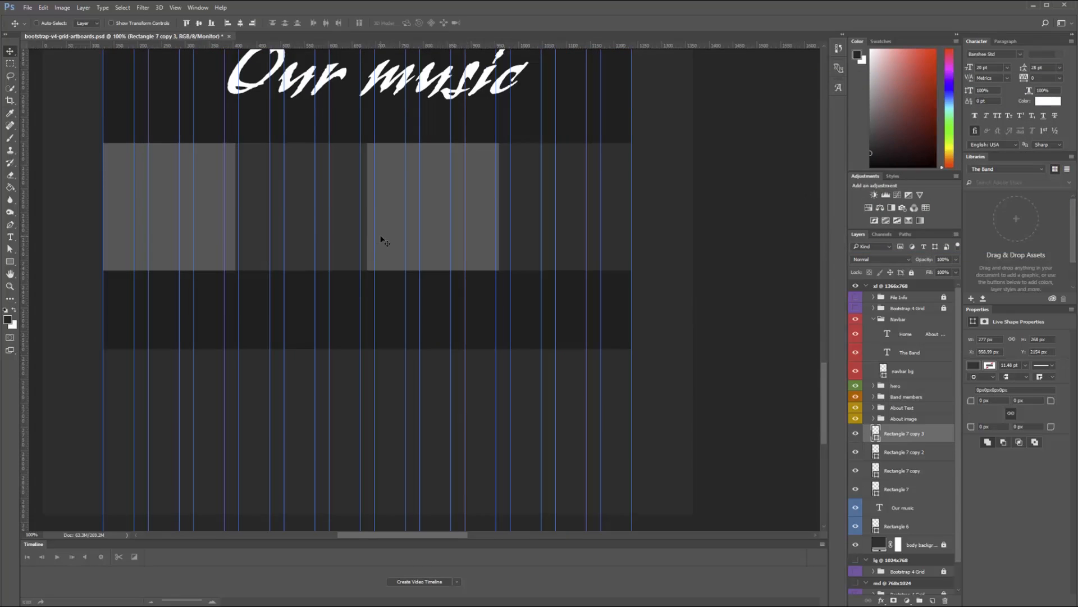
key(ctrl+semicolon)
shift+click(927, 492)
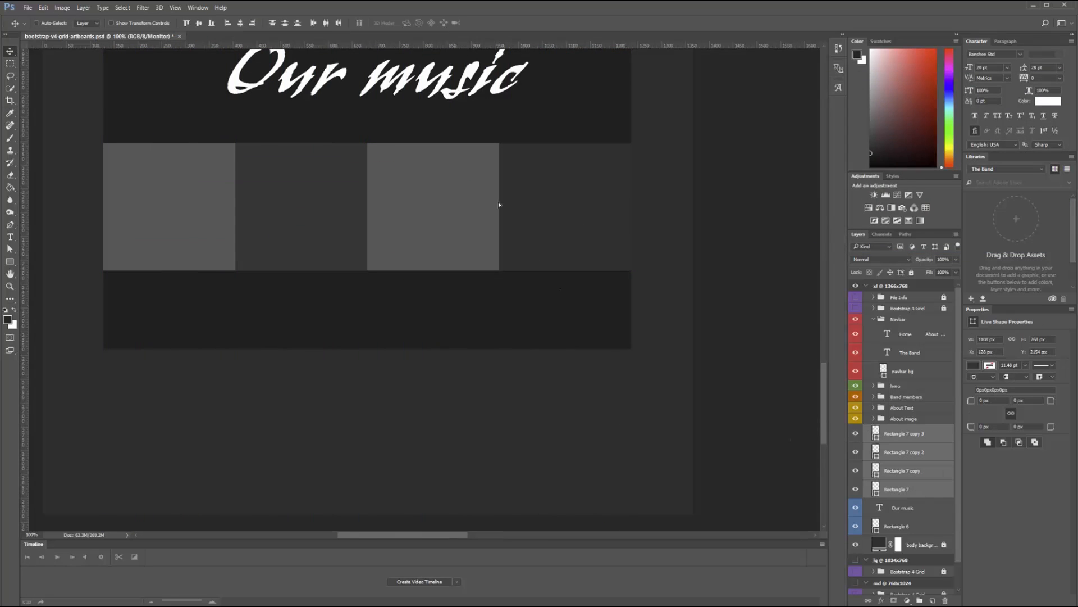
drag(498, 201, 489, 322)
key(ctrl+z)
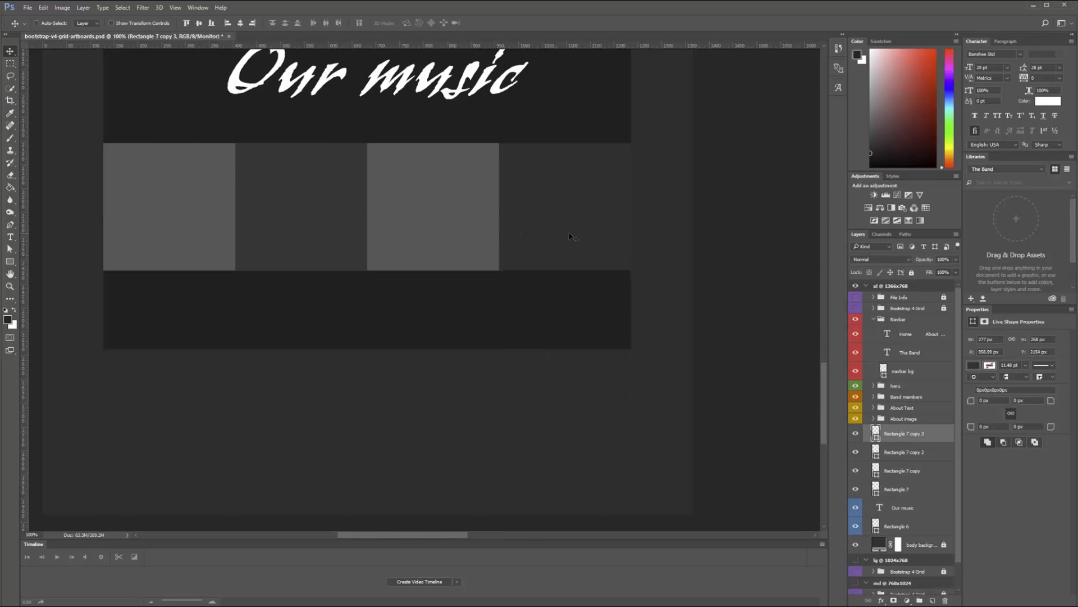
Step: Delete the fourth square, center the remaining three as a row, and duplicate that row directly underneath
key(Delete)
shift+click(899, 470)
drag(400, 242, 466, 245)
drag(467, 286, 507, 318)
drag(512, 213, 517, 340)
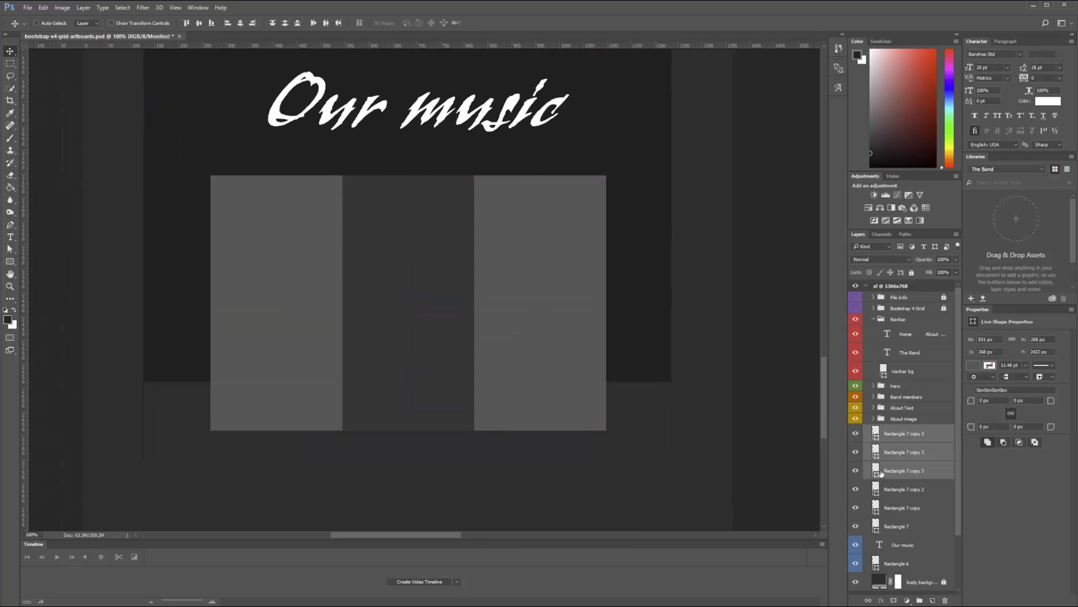
Step: Recolor the second row's squares dark, light, dark grey to make a checkerboard with the row above
double_click(877, 471)
click(438, 292)
click(1039, 100)
double_click(876, 452)
click(539, 281)
click(1042, 101)
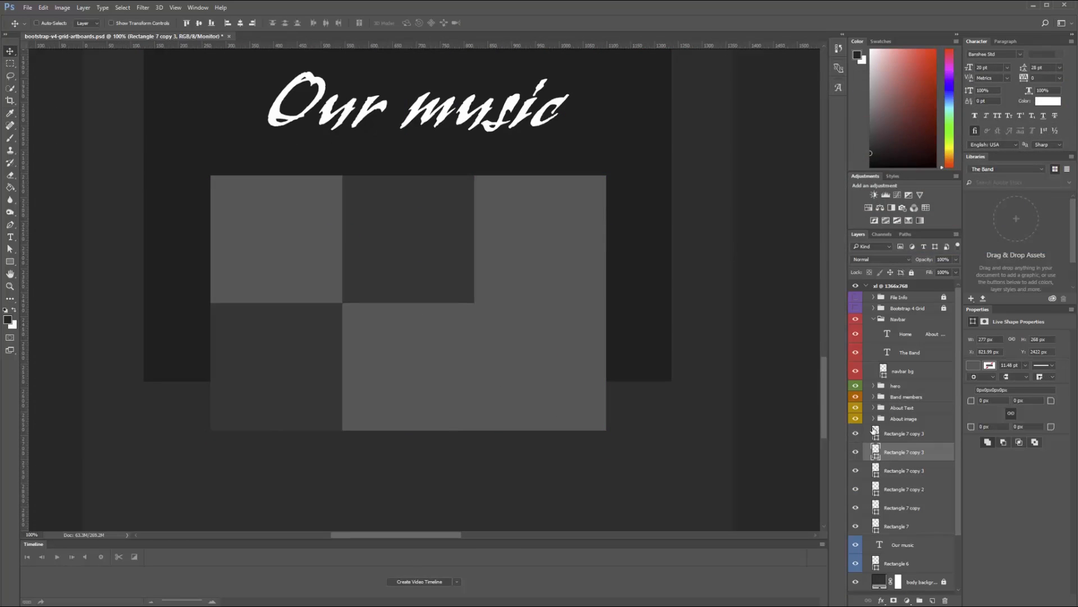
double_click(875, 433)
click(441, 270)
click(1039, 101)
Step: Stretch the Our music section's background rectangle downwards so it extends beyond the second row of squares
ctrl+click(640, 286)
key(ctrl+t)
drag(408, 381, 408, 498)
drag(449, 398, 493, 264)
drag(452, 365, 454, 399)
key(Return)
drag(482, 141, 412, 332)
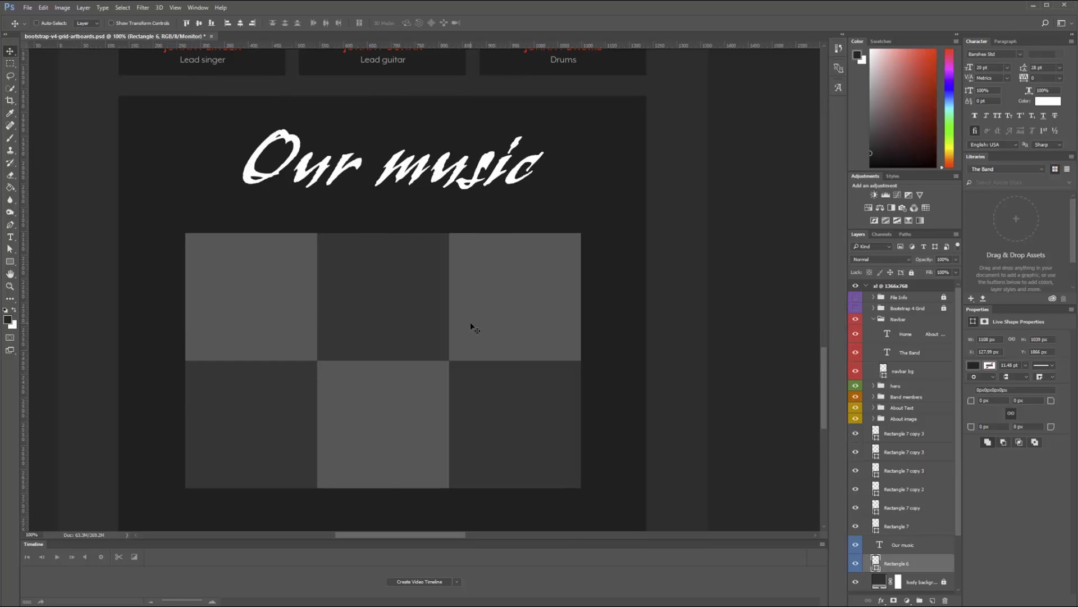
Step: Duplicate the hero paragraph and btn group into the Our music layers and label the copies blue
drag(824, 370, 823, 256)
ctrl+click(398, 268)
ctrl+click(902, 436)
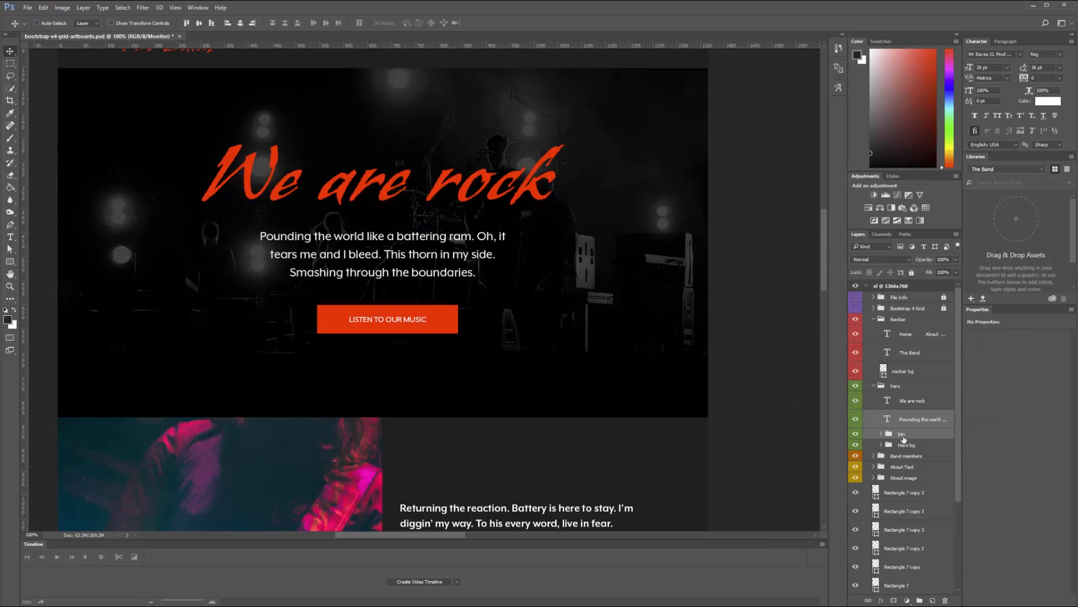
drag(877, 420, 900, 524)
right_click(925, 536)
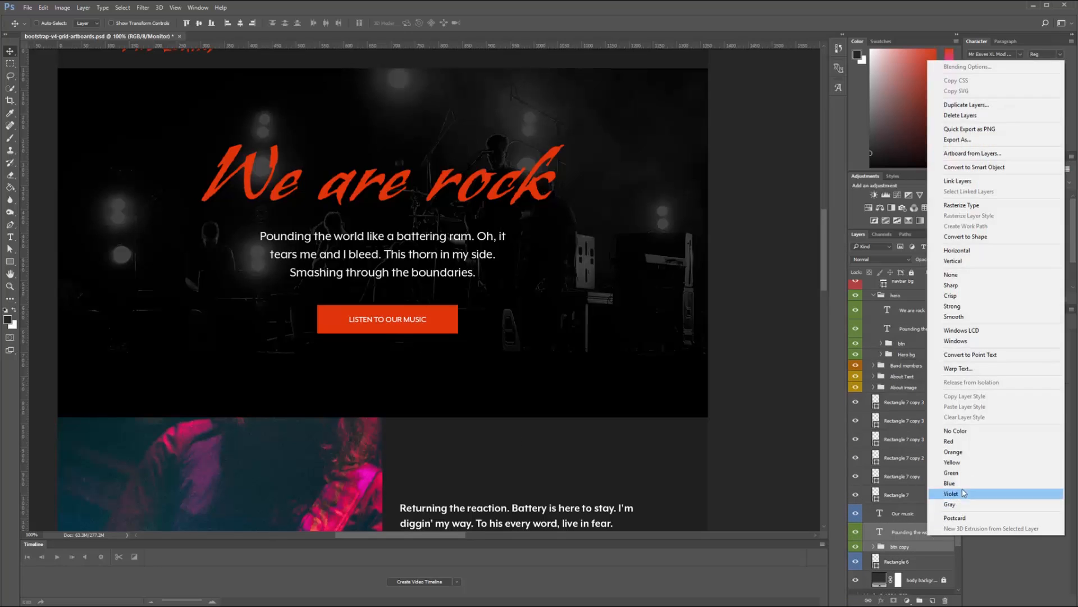
click(959, 483)
Step: Move the copied paragraph and button down the page to below the grid of squares
drag(393, 271, 403, 494)
drag(405, 495, 422, 464)
drag(423, 464, 418, 128)
scroll(410, 146, down, 8)
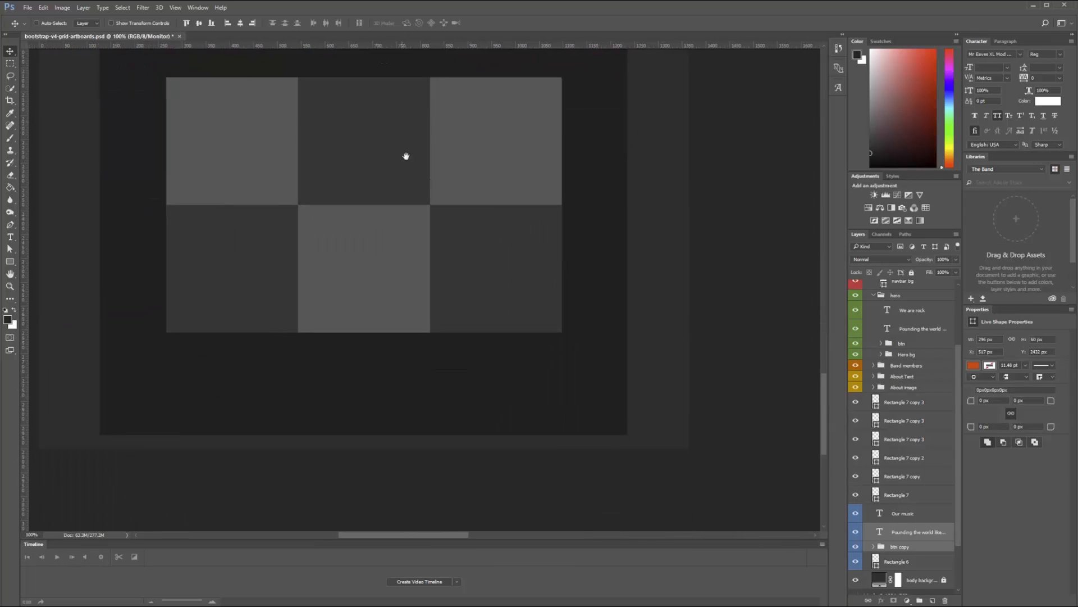
Step: Replace the copied paragraph with "See something you like?" and convert it to point text
key(t)
key(Return)
text(See something y.)
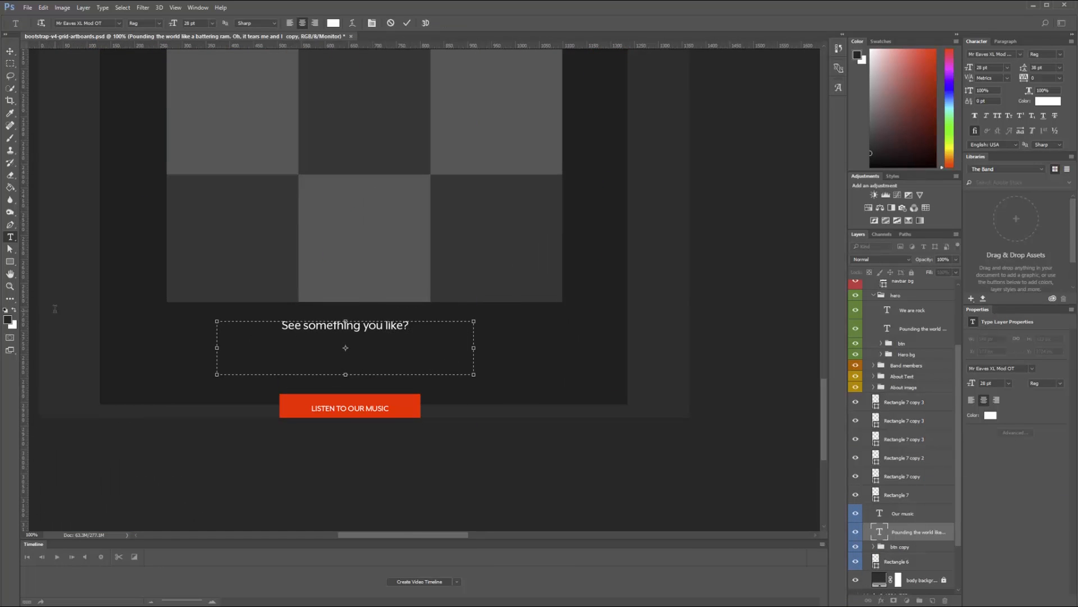
key(ctrl+Return)
click(387, 325)
key(ctrl+Return)
right_click(379, 327)
click(429, 532)
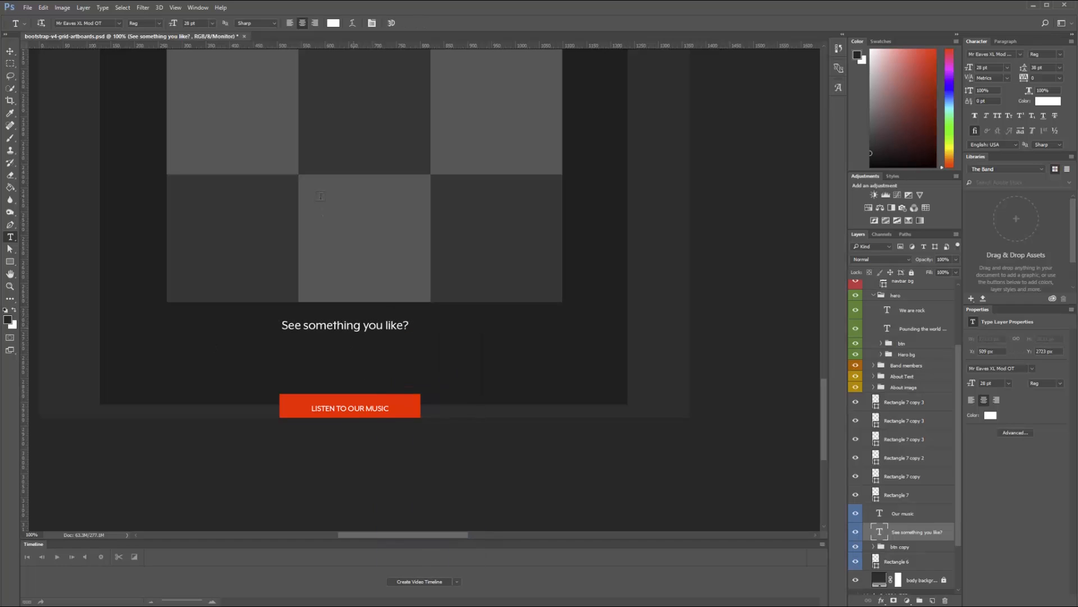
Step: Center the "See something you like?" text horizontally on the artboard
key(ctrl+a)
key(v)
key(v)
click(240, 24)
key(ctrl+d)
Step: Center the copied button group horizontally on the artboard and move it up just beneath the text
click(935, 547)
key(ctrl+a)
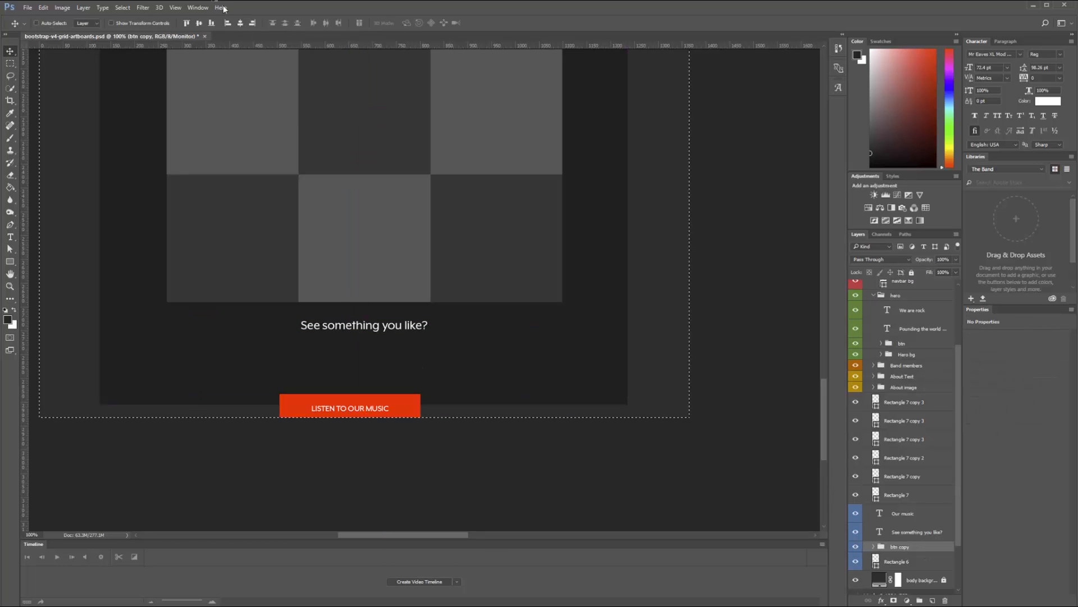
click(240, 23)
drag(415, 417, 412, 358)
Step: Change the copied button's label to "Visit the store" and center it on the orange rectangle
double_click(393, 356)
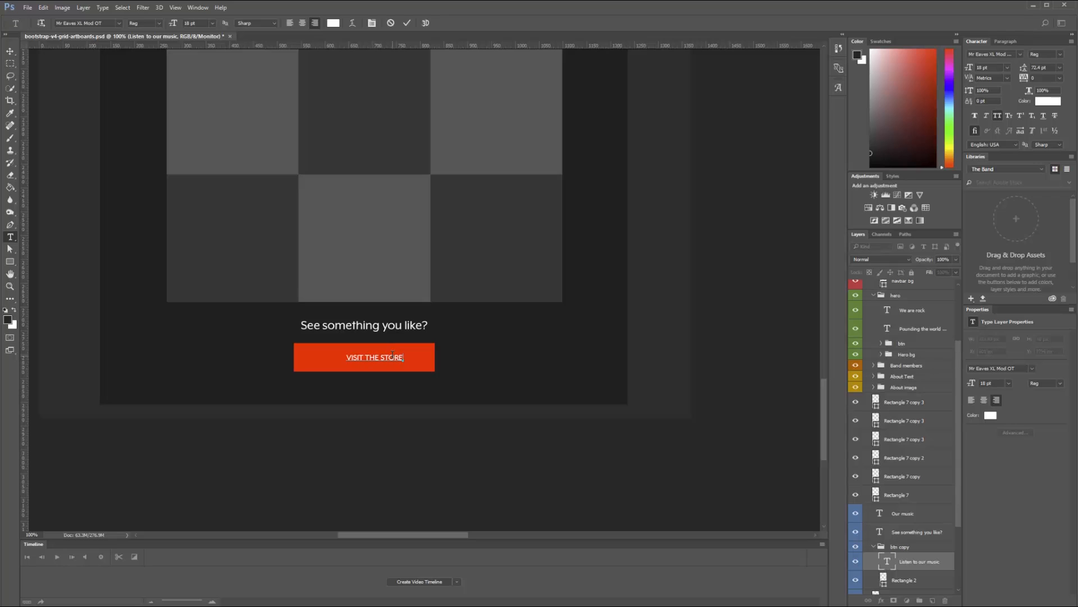
key(ctrl+Return)
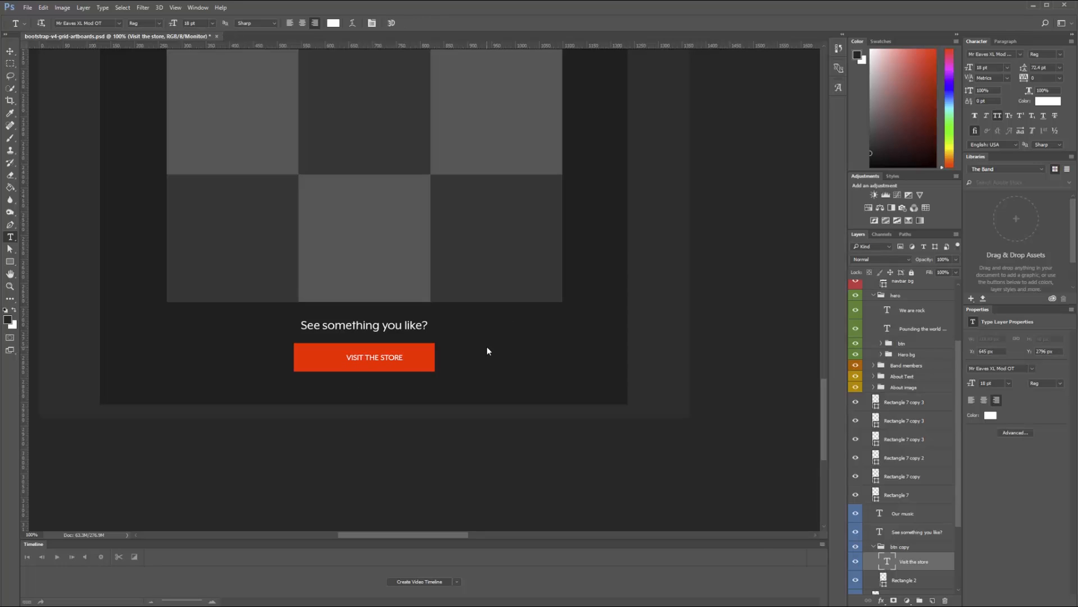
key(v)
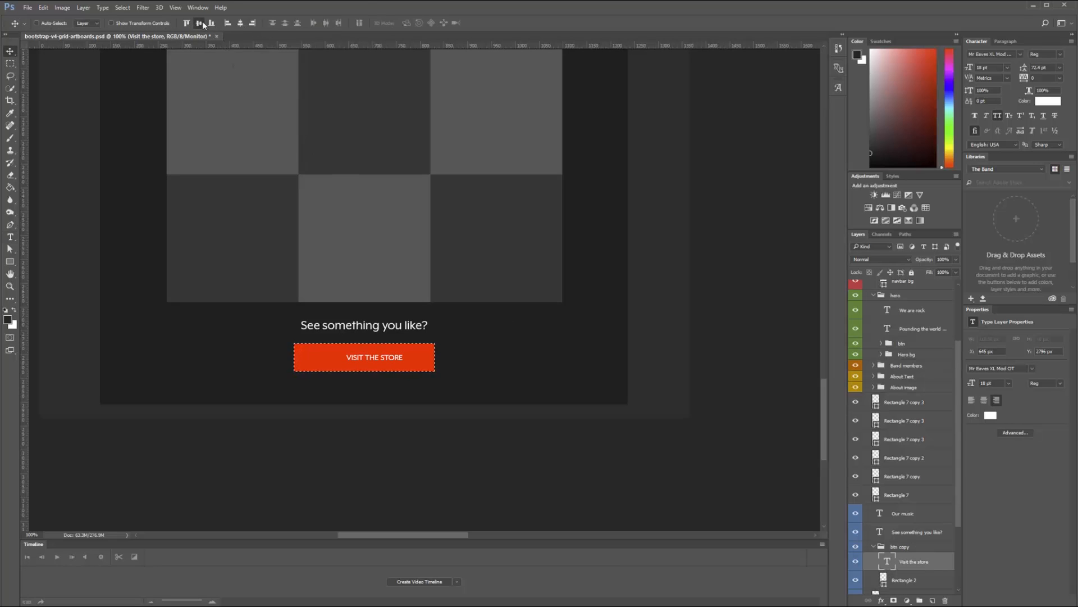
key(ctrl+d)
Step: Narrow the store button's rectangle symmetrically around its label to about 230 px wide
click(904, 582)
key(ctrl+t)
drag(434, 357, 419, 357)
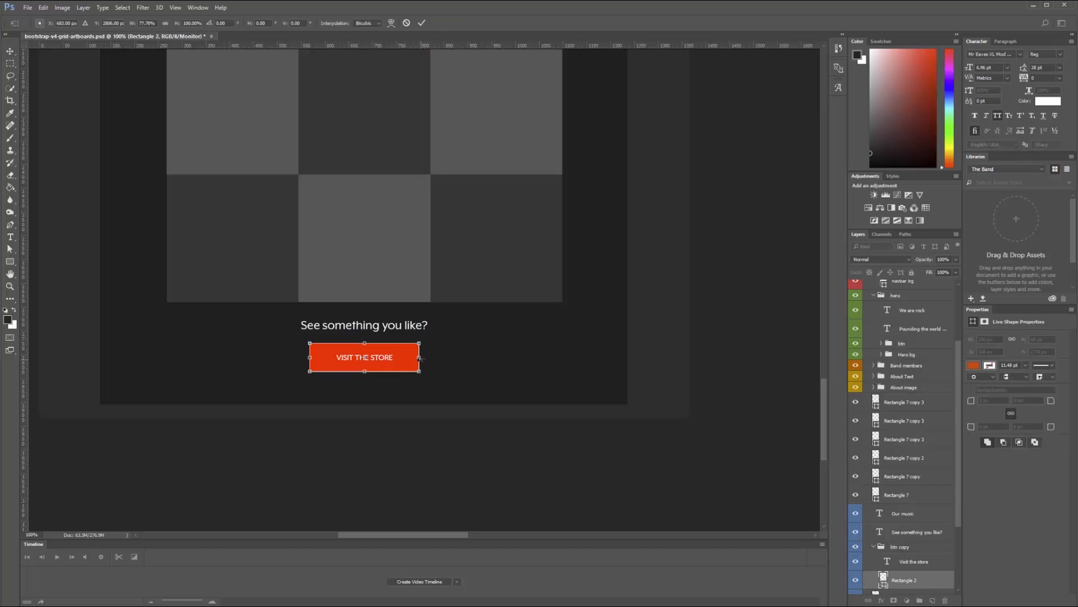
key(Return)
Step: Move the text and store button slightly lower and extend the section rectangle to about 1089 px high
mouse_move(823, 417)
mouse_down()
mouse_move(822, 387)
mouse_move(823, 425)
mouse_up()
shift+click(916, 546)
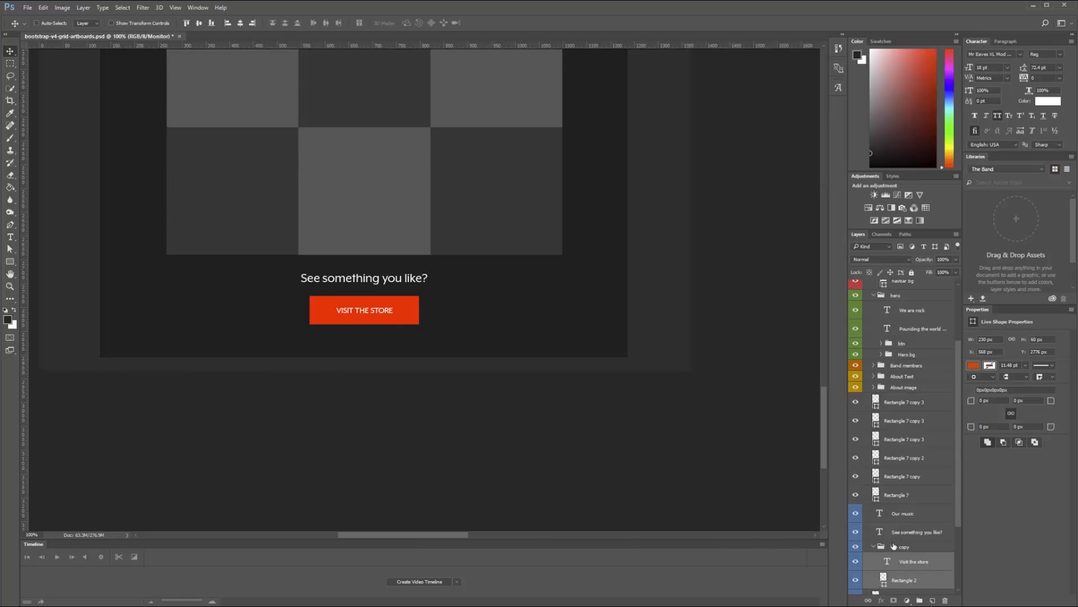
shift+click(903, 532)
drag(395, 332, 363, 381)
ctrl+click(395, 348)
key(ctrl+t)
key(Return)
Step: Extend the xl artboard downwards to a height of 4182 px
scroll(911, 304, up, 4)
click(904, 287)
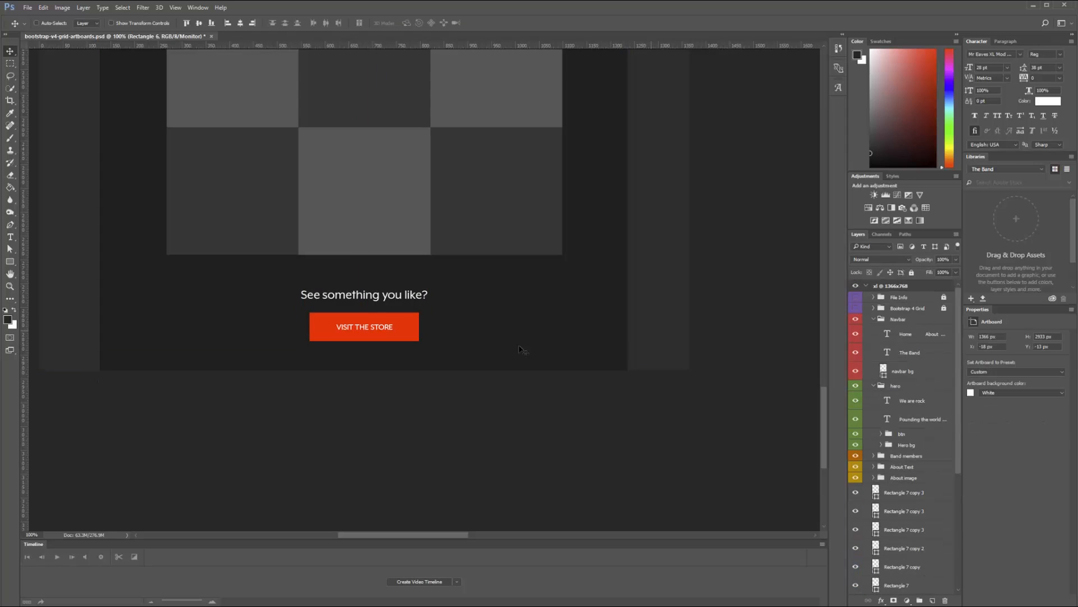
drag(363, 378, 363, 524)
drag(422, 420, 450, 130)
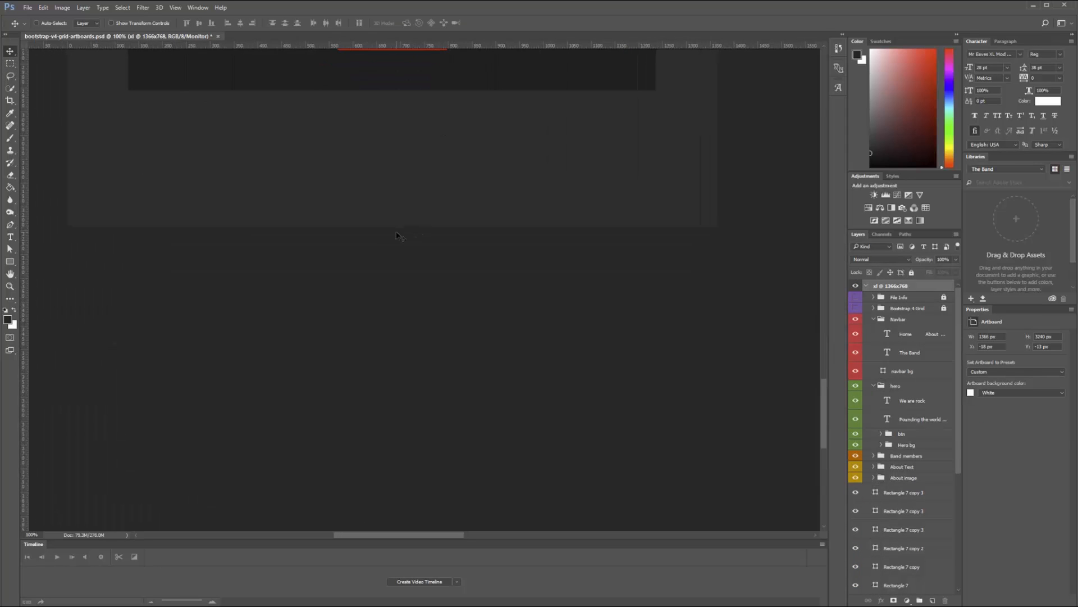
key(shift+v)
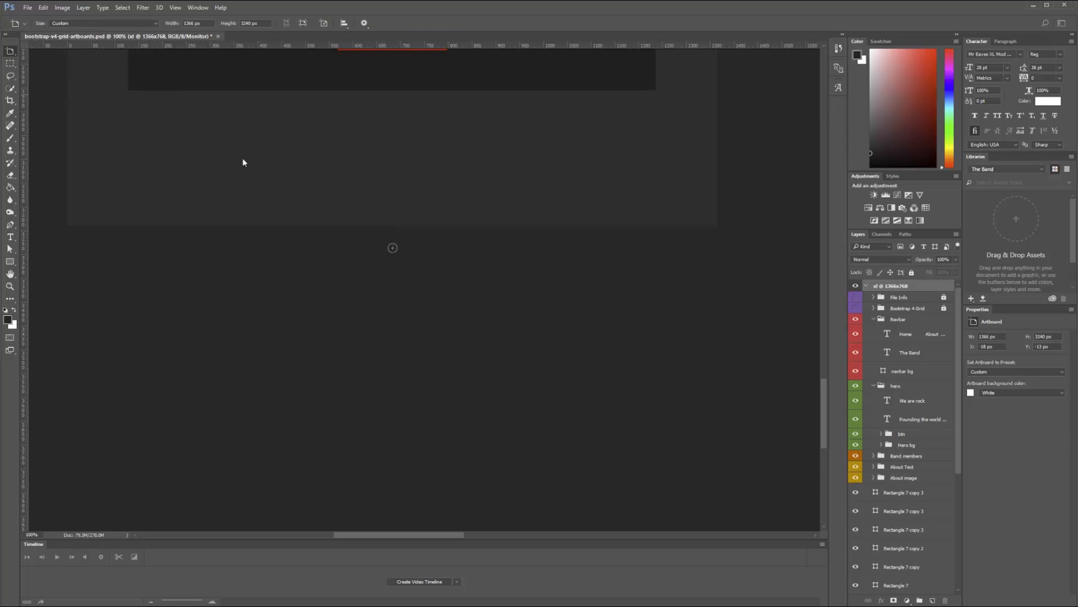
drag(391, 228, 387, 566)
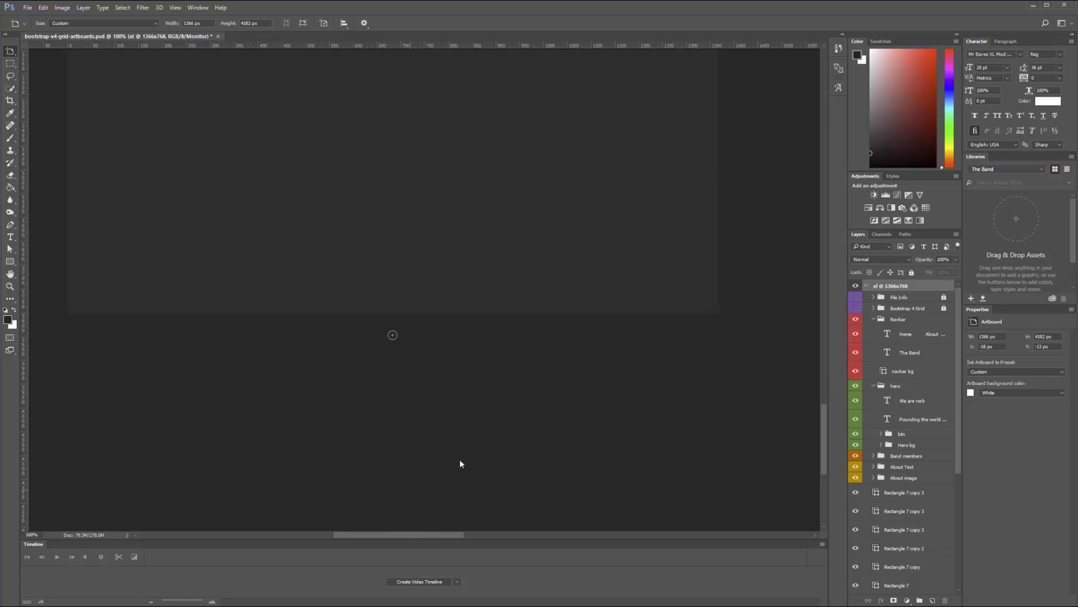
Step: Place the austin-neill-213462 photo from the music website template folder and move its layer just above the body background
drag(824, 433, 818, 277)
key(ctrl+minus)
key(shift+v)
key(alt+Tab)
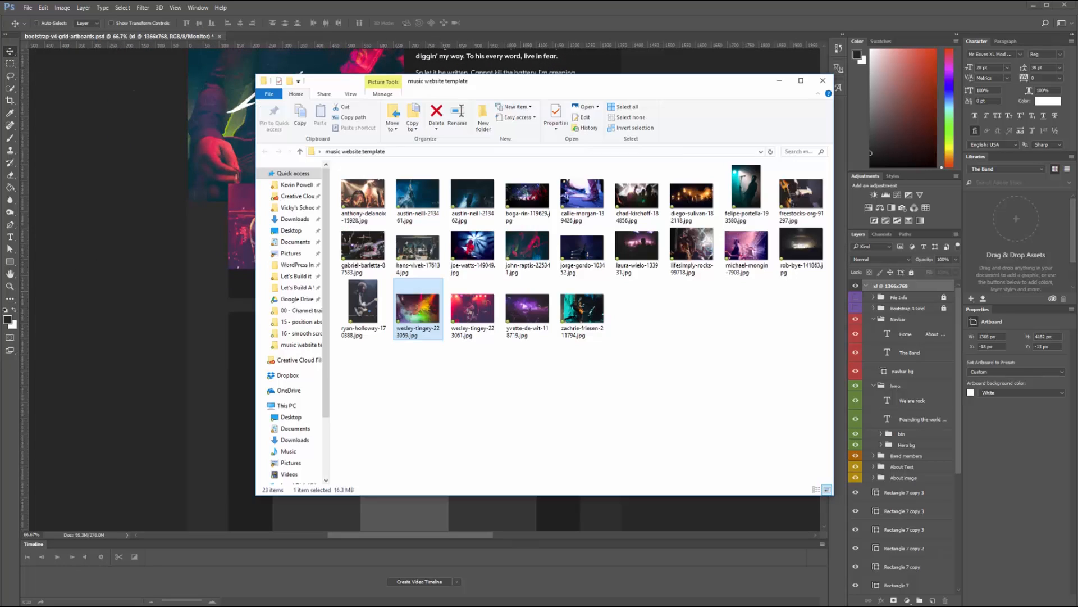
click(652, 376)
drag(472, 194, 249, 339)
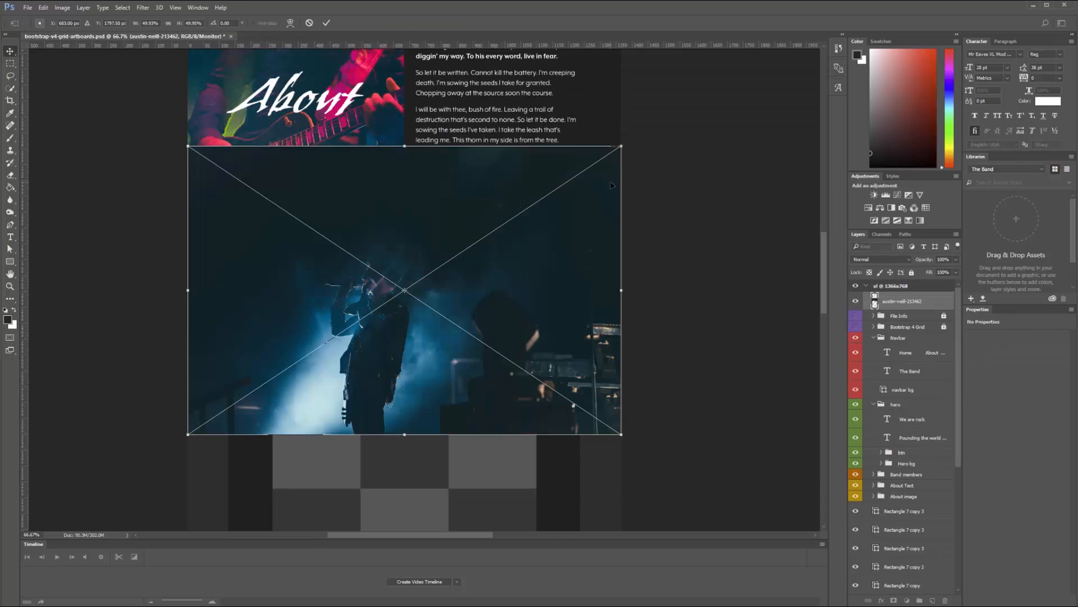
key(Return)
drag(903, 302, 888, 562)
Step: Group the six square layers as "Album covers" and place the group below the Our music title layer
click(912, 350)
shift+click(902, 440)
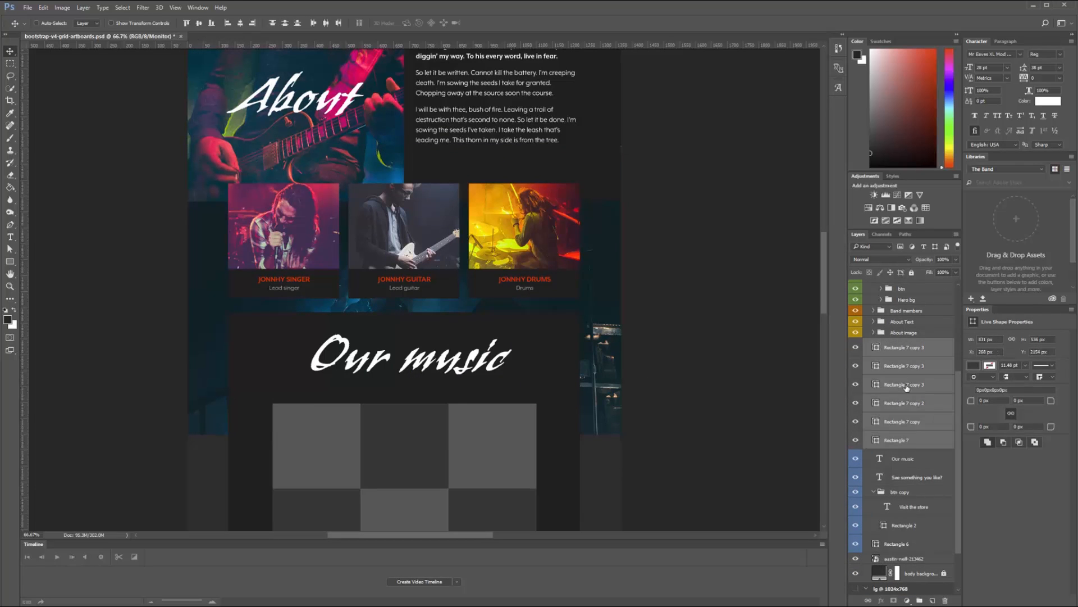
key(ctrl+g)
double_click(902, 386)
drag(916, 387, 914, 409)
click(915, 393)
Step: Group all layers of the music section as "Our Music", label the group blue, and collapse the layer groups
click(874, 435)
shift+click(919, 492)
key(ctrl+g)
scroll(897, 459, up, 2)
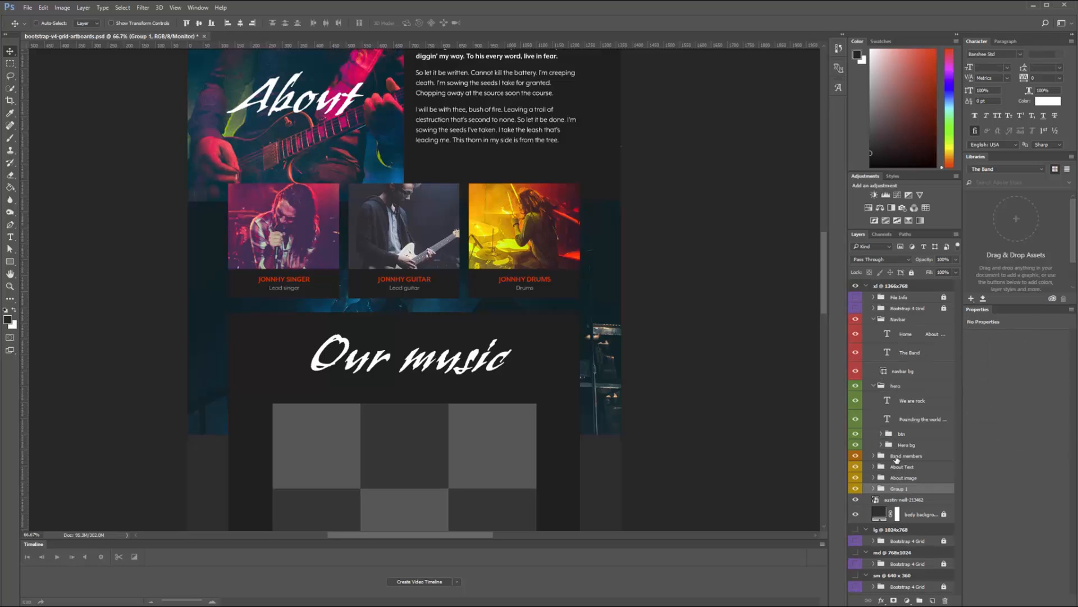
right_click(901, 488)
click(944, 449)
drag(608, 458, 613, 423)
ctrl+click(874, 386)
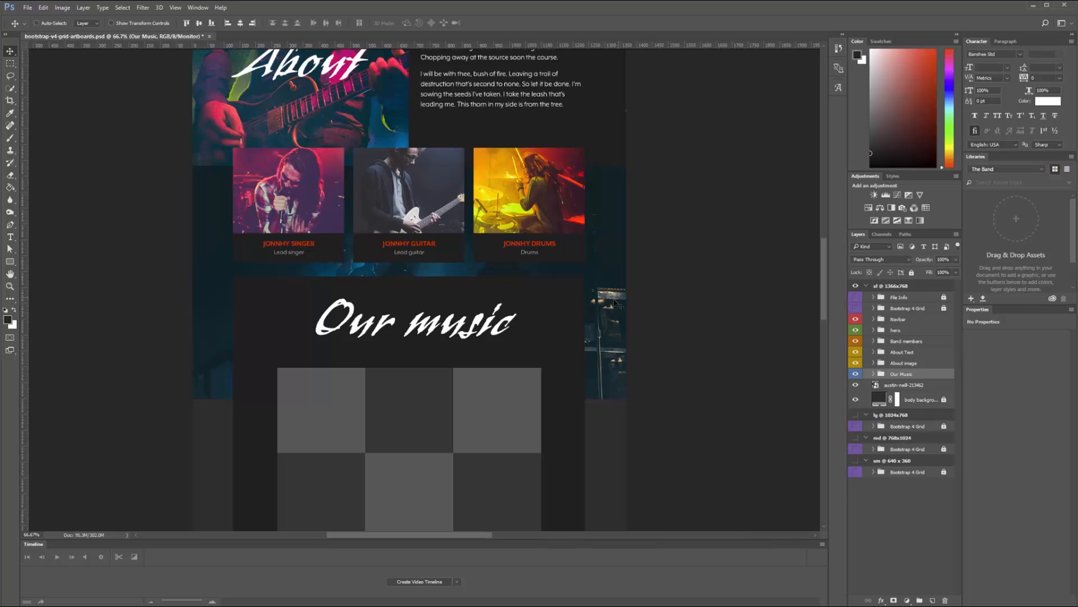
Step: Apply a Gaussian Blur with a 4.5 px radius to the placed concert photo
click(915, 387)
click(143, 7)
mouse_move(163, 113)
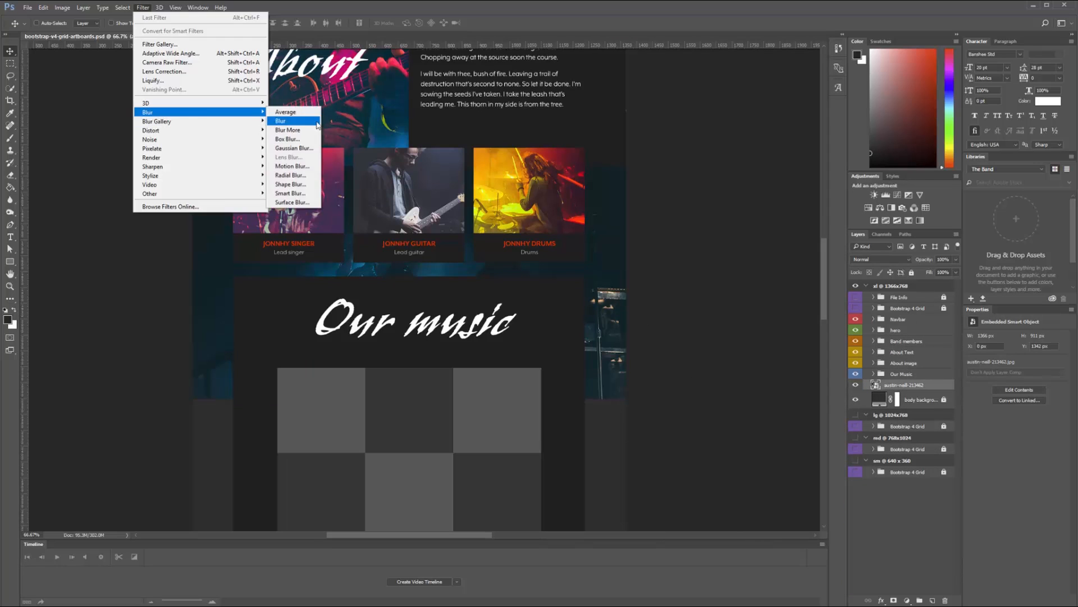
click(295, 153)
drag(789, 211, 732, 213)
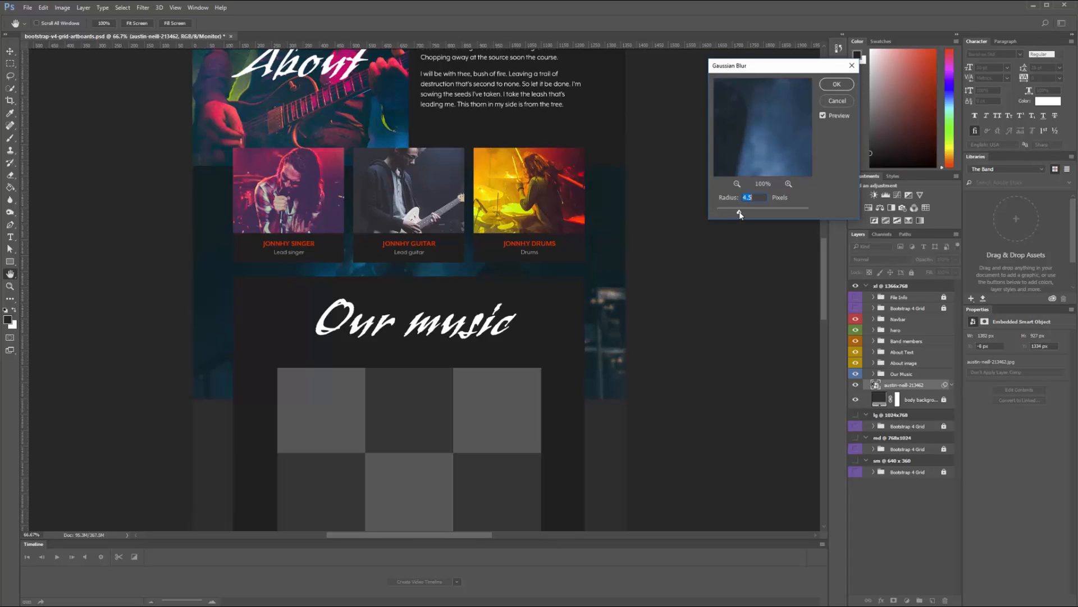
click(835, 84)
click(951, 386)
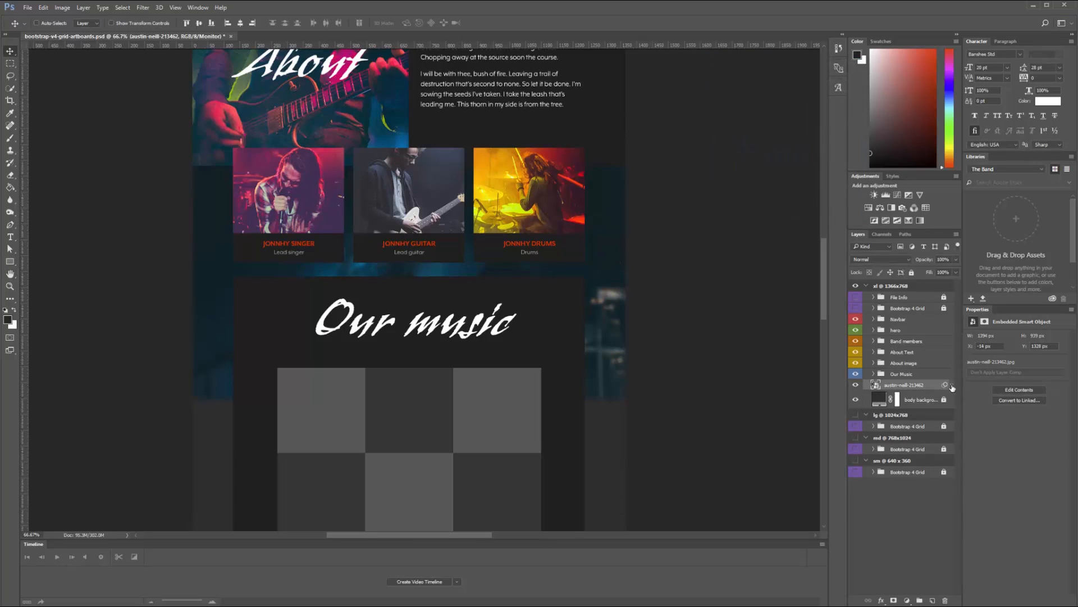
Step: Draw a rectangle about 1390 × 593 px behind the band cards and clip the blurred photo to it
key(u)
drag(186, 164, 628, 353)
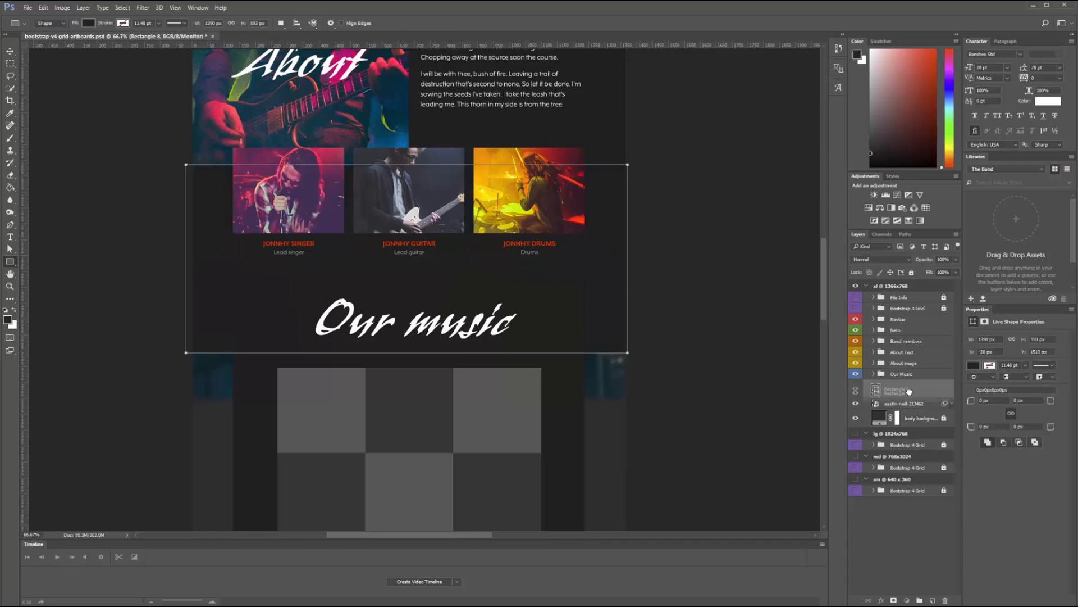
shift+click(925, 387)
Step: Group the photo and its clipping rectangle as "parallax image" and label the group red
key(ctrl+g)
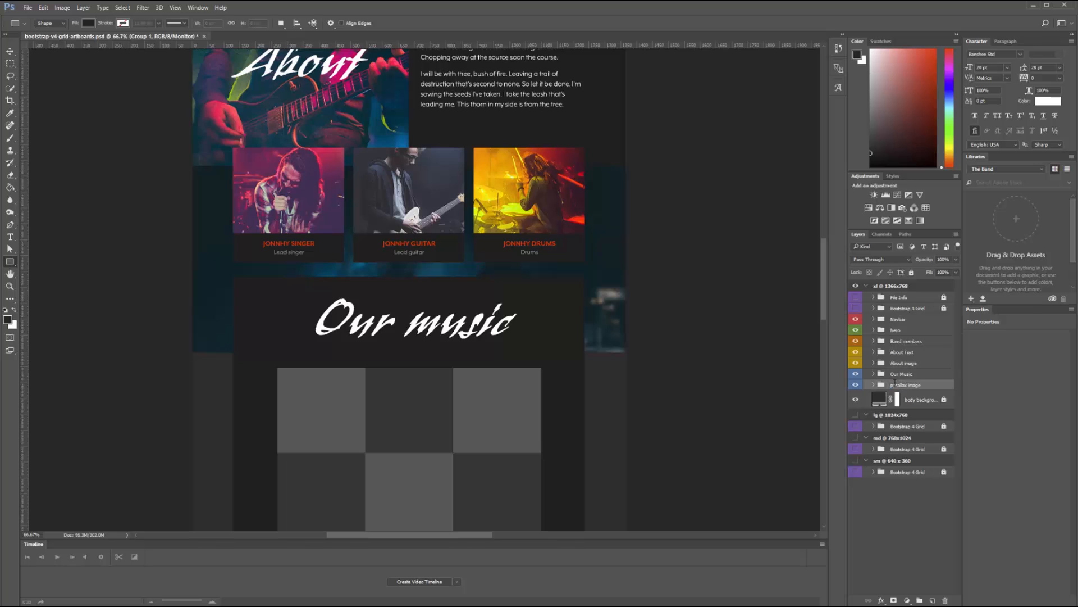
right_click(895, 385)
click(910, 313)
Step: Add a drop shadow with a 13 px size and reduced opacity to the Band members group
scroll(808, 268, up, 2)
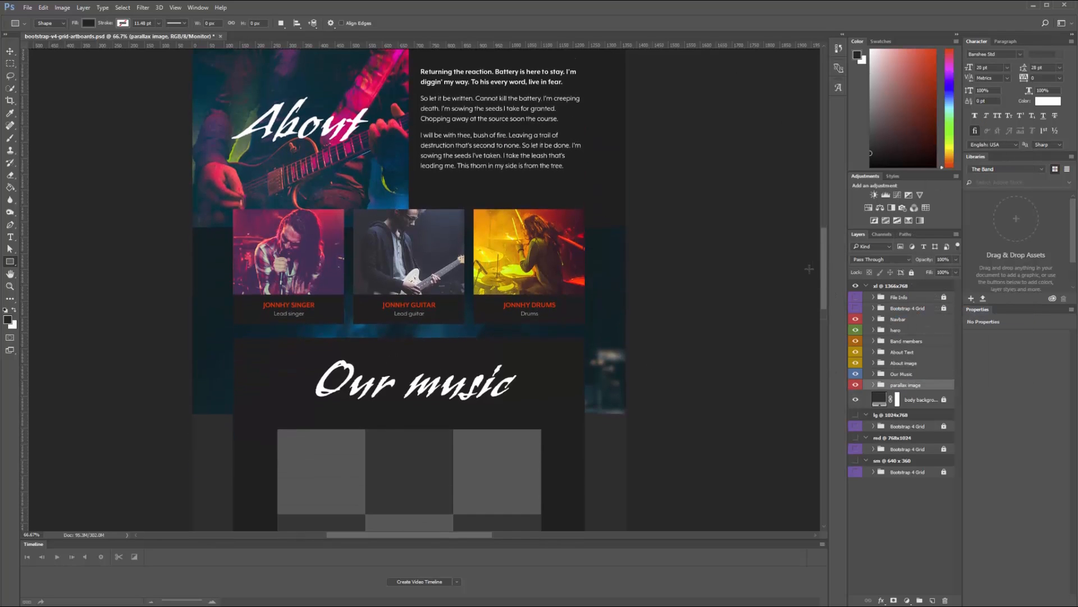
scroll(822, 268, up, 4)
scroll(818, 282, down, 2)
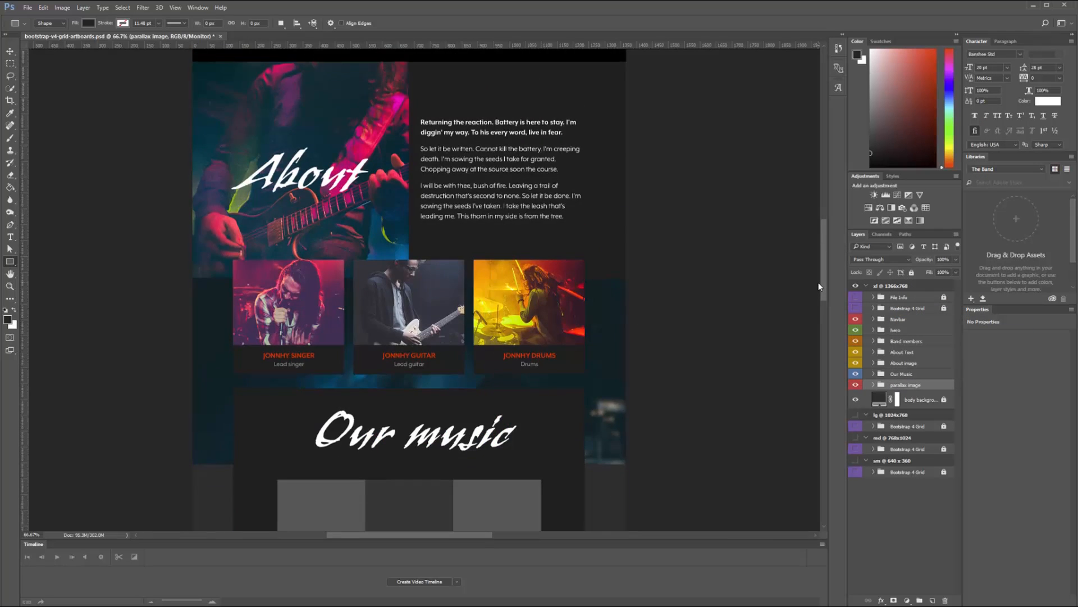
key(ctrl+plus)
double_click(948, 344)
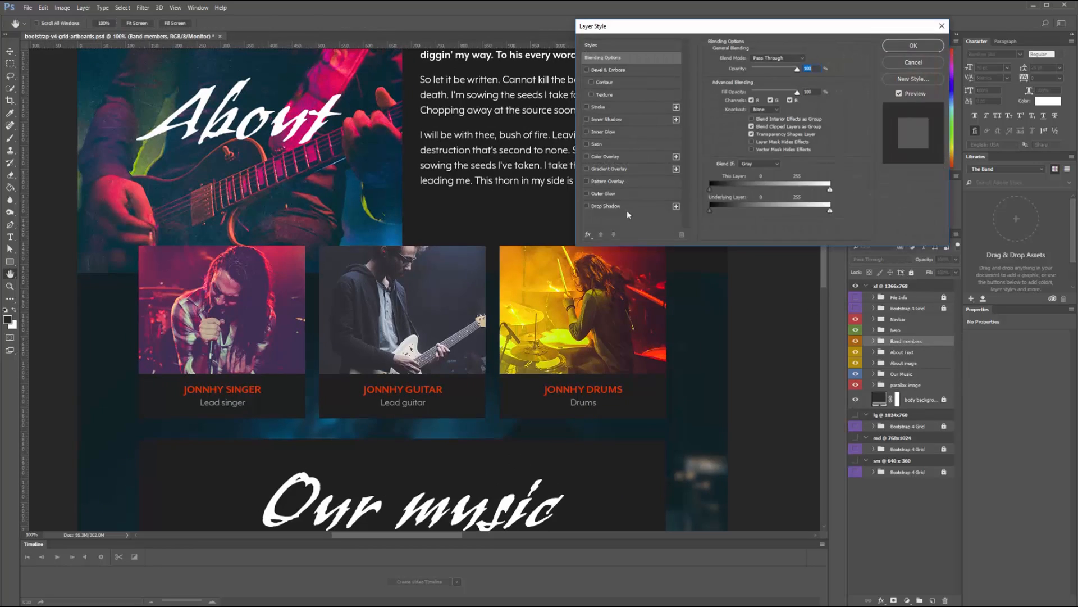
click(609, 205)
drag(748, 121, 747, 120)
drag(757, 73, 749, 121)
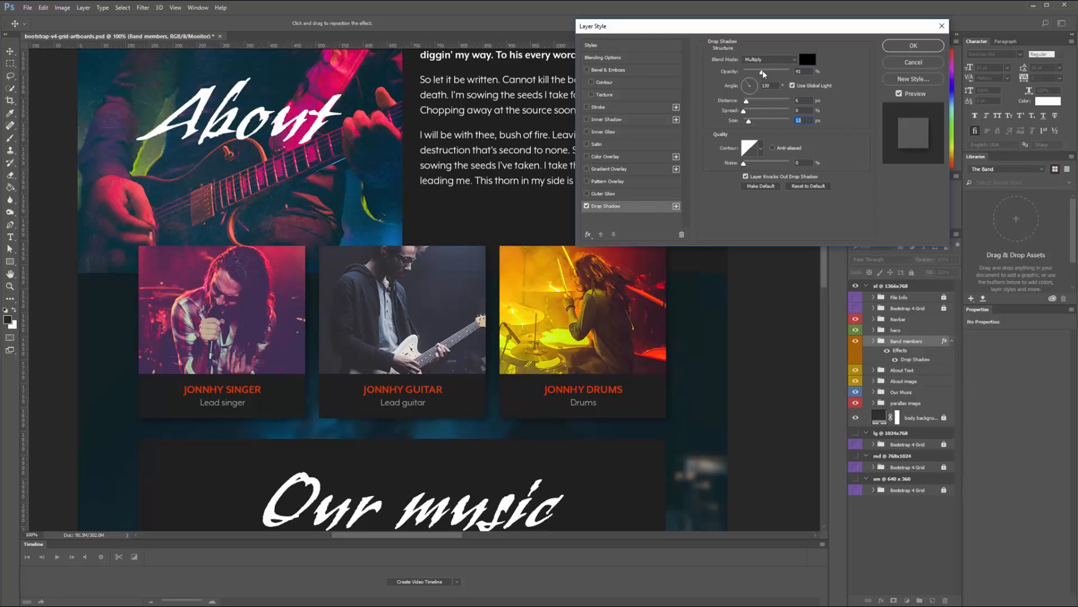
drag(761, 72, 758, 72)
key(Return)
Step: Copy the Band members drop shadow onto the Our Music section's background rectangle
drag(442, 252, 436, 381)
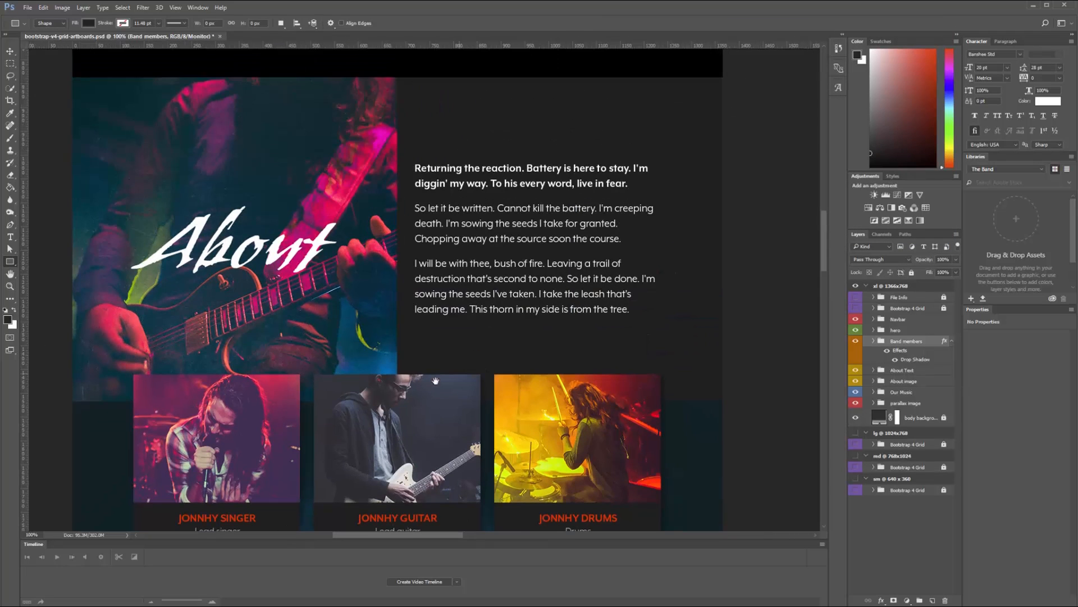
scroll(303, 248, down, 6)
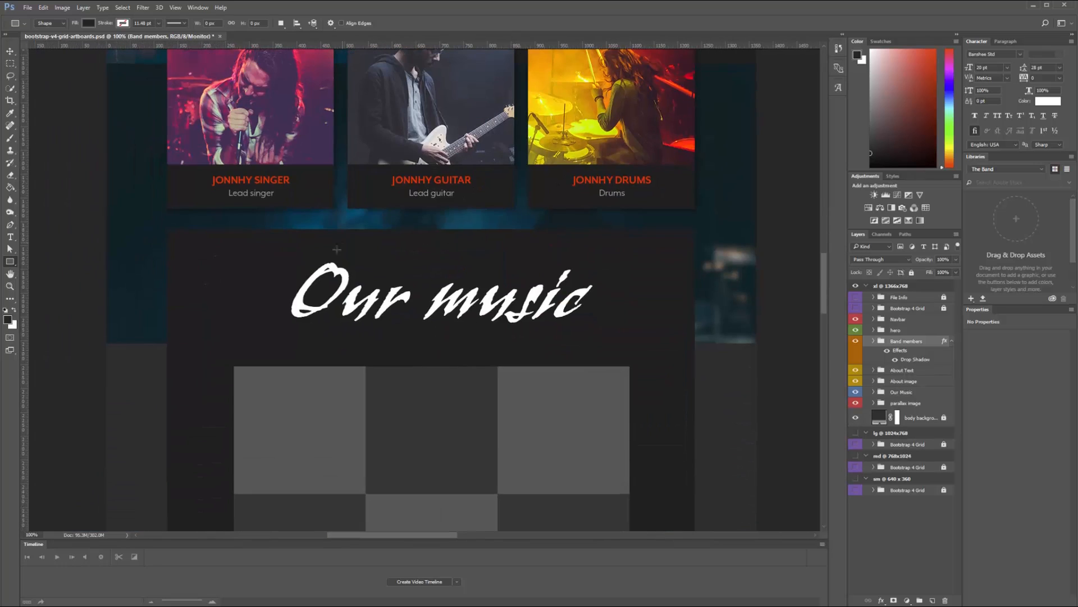
right_click(945, 344)
click(919, 425)
click(875, 393)
right_click(927, 466)
click(980, 260)
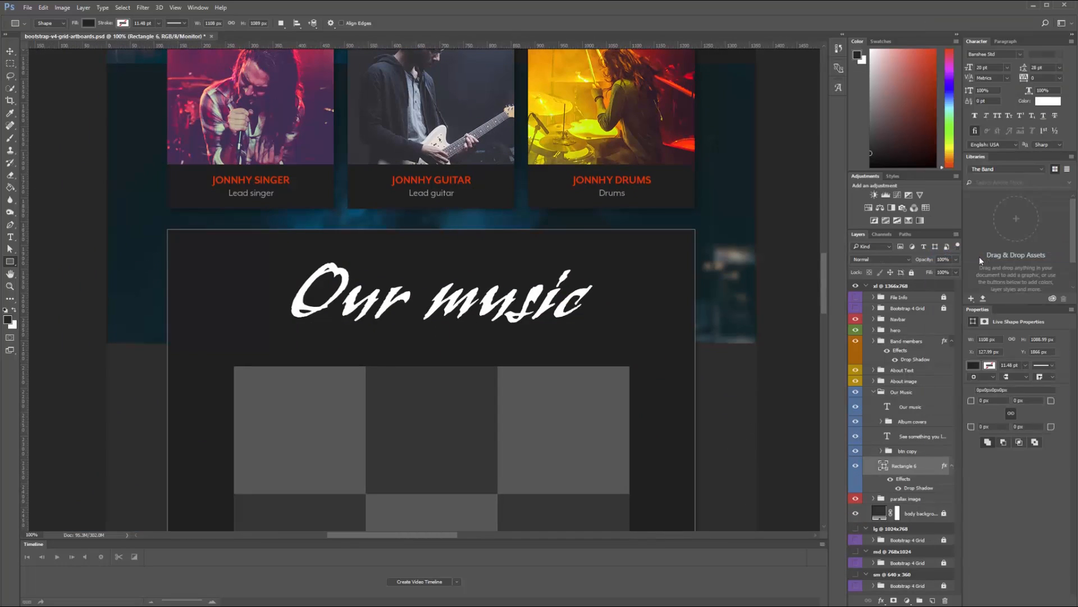
Step: Duplicate the Our music heading below the store button section and change the copy's text to "Upcoming shows"
scroll(743, 327, up, 3)
key(v)
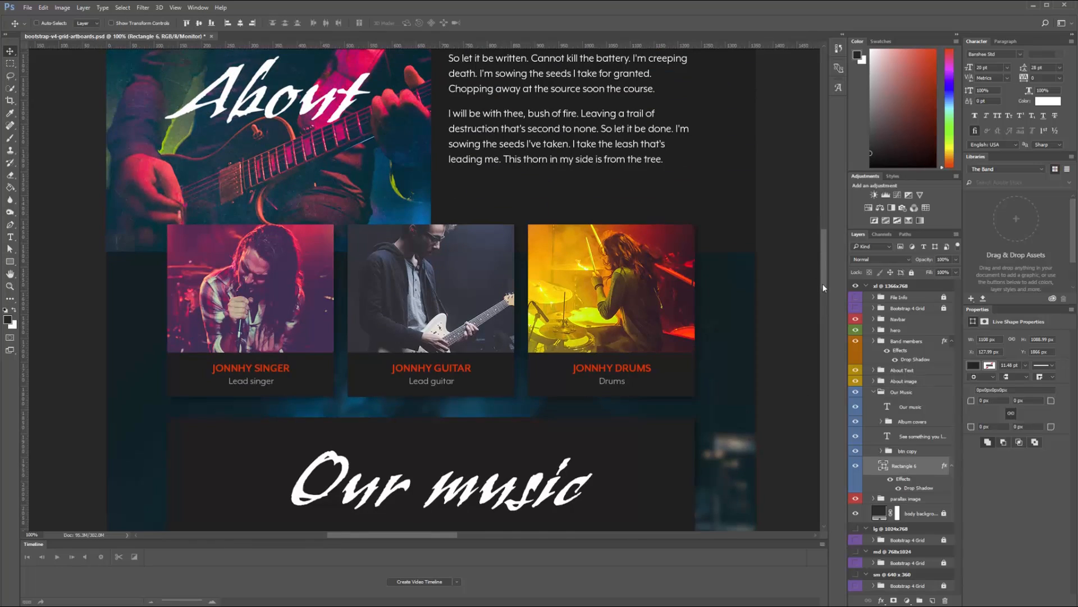
drag(822, 283, 821, 320)
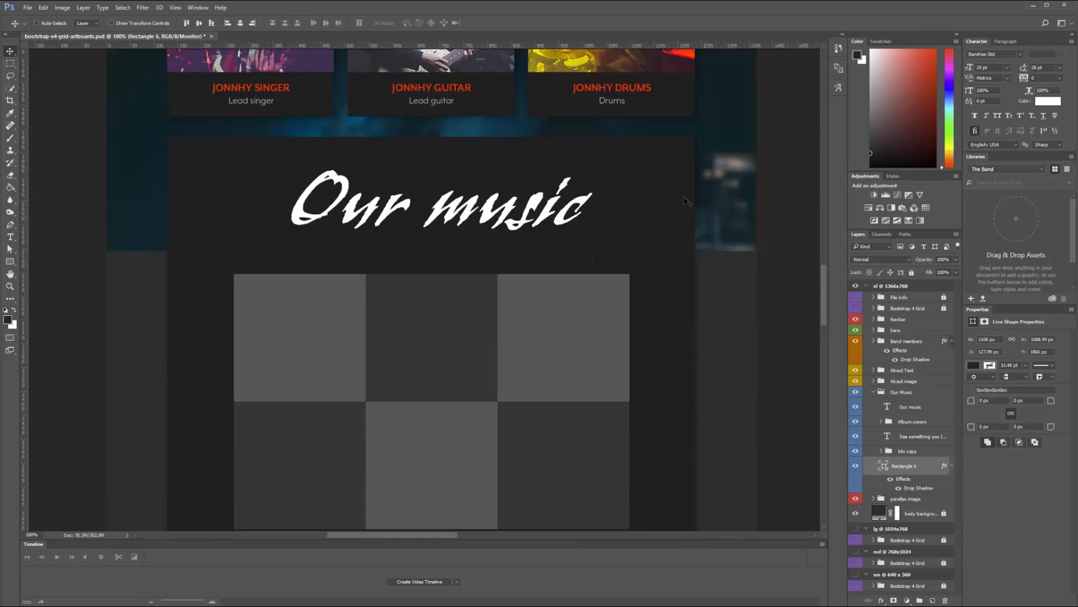
scroll(733, 302, up, 3)
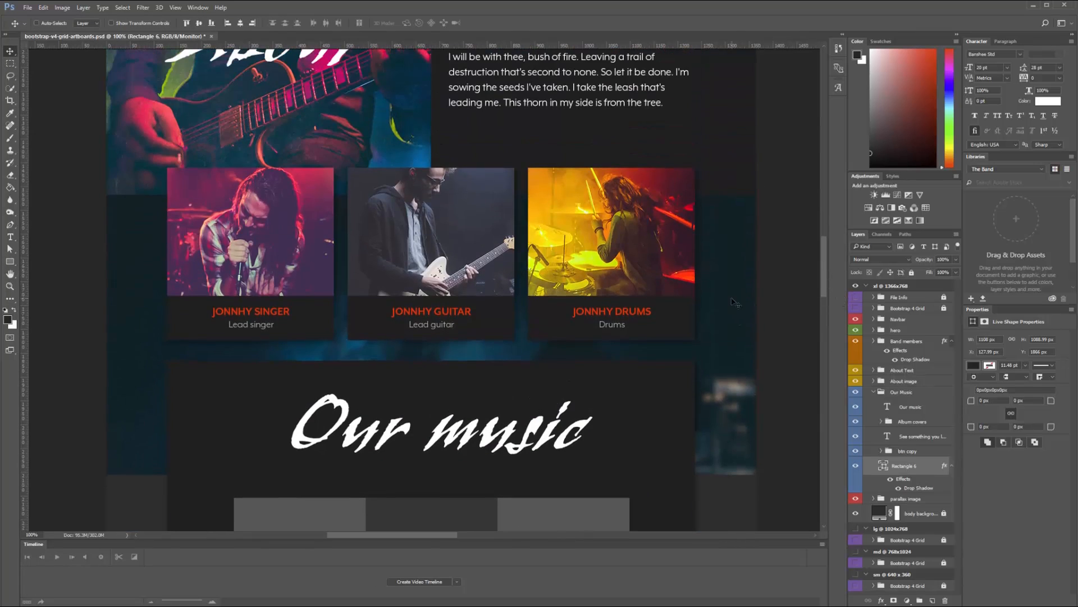
drag(826, 292, 497, 257)
key(space)
key(t)
click(479, 258)
key(ctrl+a)
text(Upcoming shows)
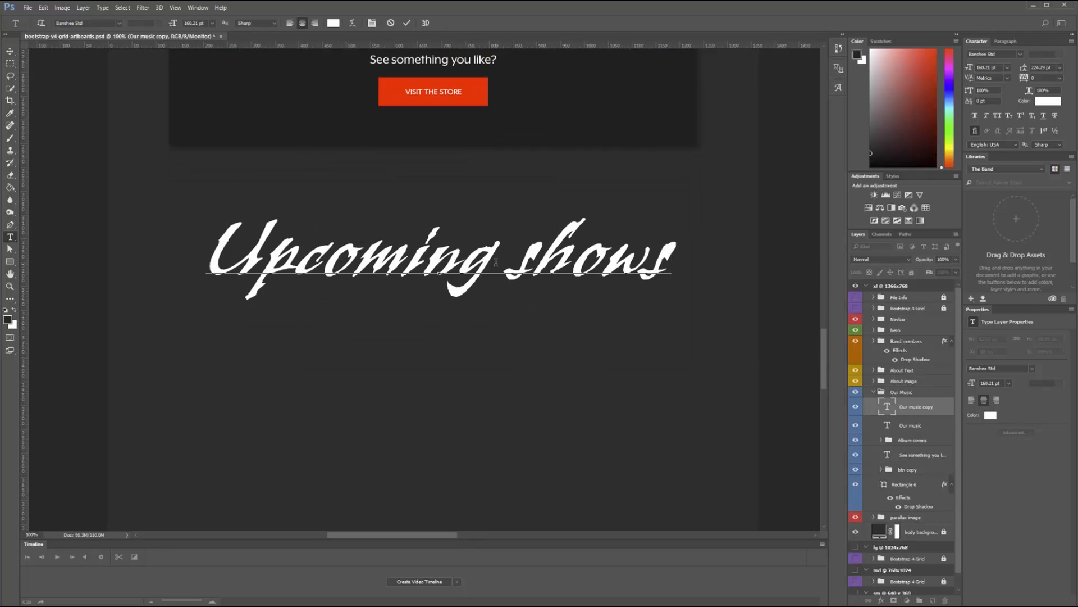
key(ctrl+Return)
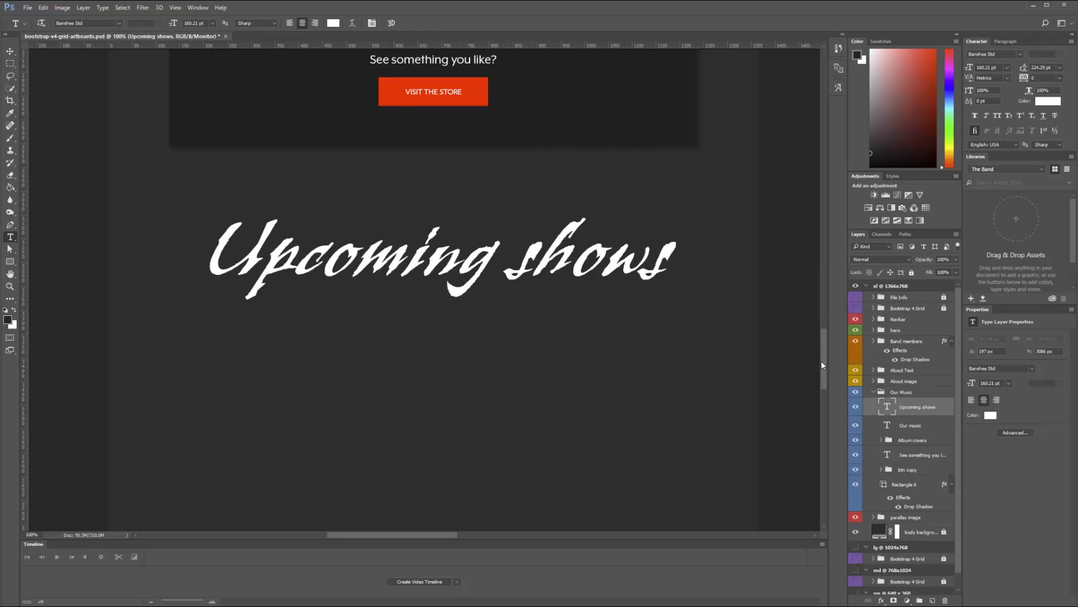
Step: Set the About heading's font size to 100 pt and move it slightly up on the guitar photo
drag(821, 361, 815, 233)
click(301, 378)
key(ctrl+a)
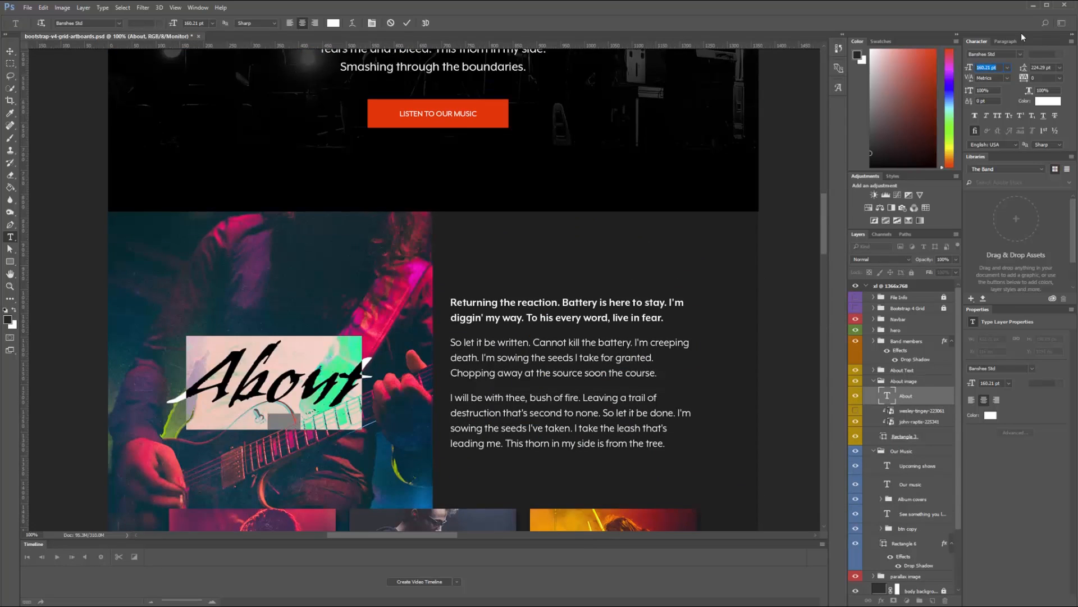
text(100)
key(Return)
key(ctrl+Return)
key(v)
drag(311, 393, 308, 365)
scroll(363, 172, down, 4)
Step: Set the About heading's font size to 120 pt
key(t)
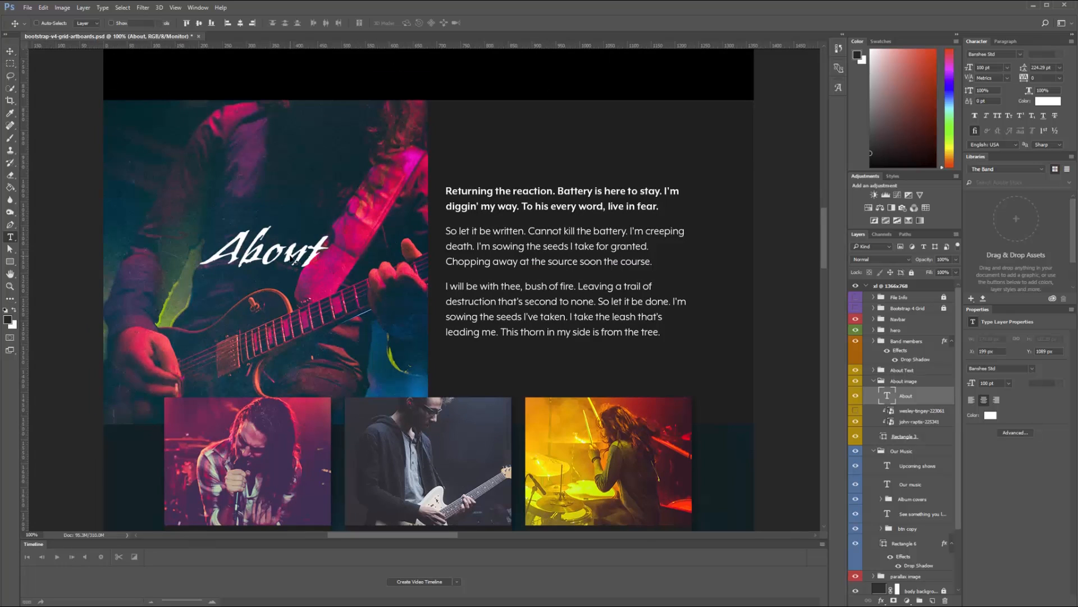
double_click(281, 254)
double_click(984, 68)
text(120)
key(Return)
key(ctrl+Return)
key(v)
drag(330, 260, 329, 260)
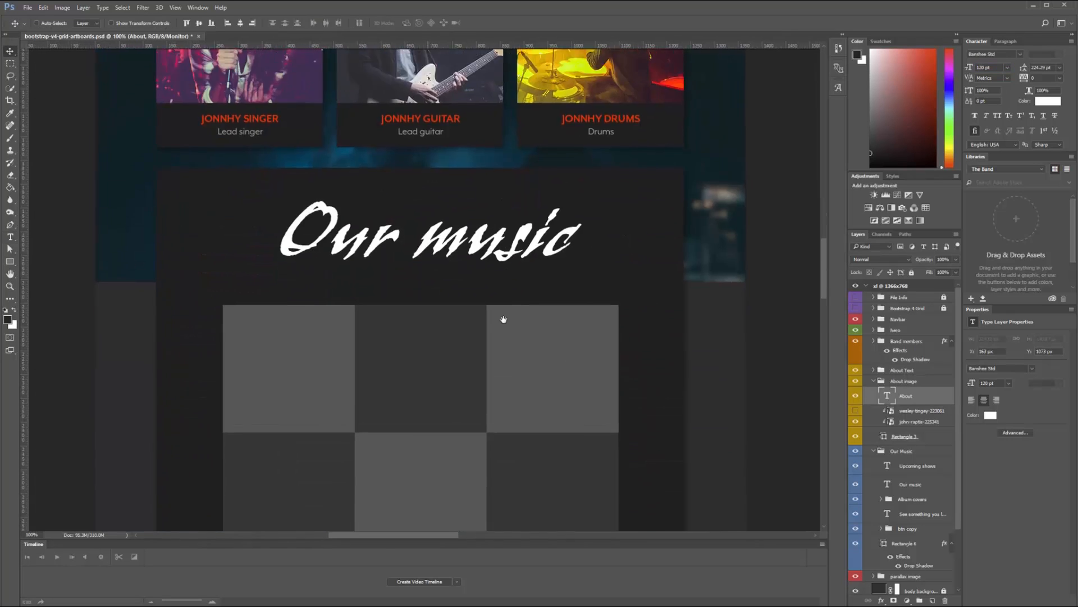
Step: Set the Our music heading's font size to 120 pt
double_click(887, 484)
double_click(984, 67)
text(120)
key(Return)
key(ctrl+Return)
Step: Set the Upcoming shows heading's font size to 120 pt
drag(824, 281, 827, 353)
double_click(887, 466)
double_click(984, 68)
text(120)
key(Return)
key(ctrl+Return)
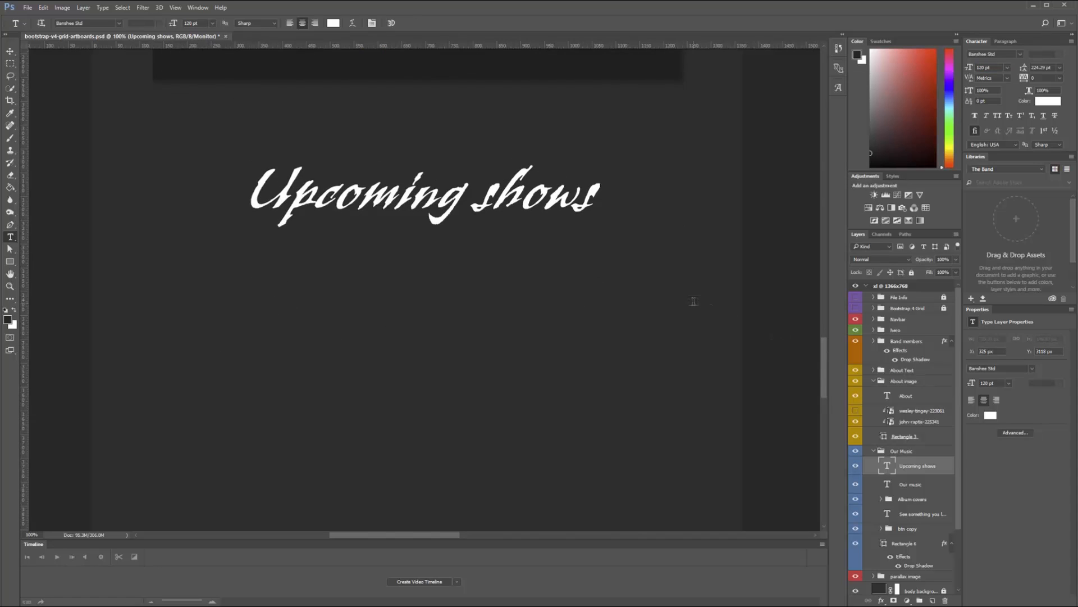
Step: Using the column guides, draw a dark rectangle about 268 × 391 px below the Upcoming shows heading, then hide the guides
key(ctrl+semicolon)
key(u)
drag(153, 260, 281, 447)
key(v)
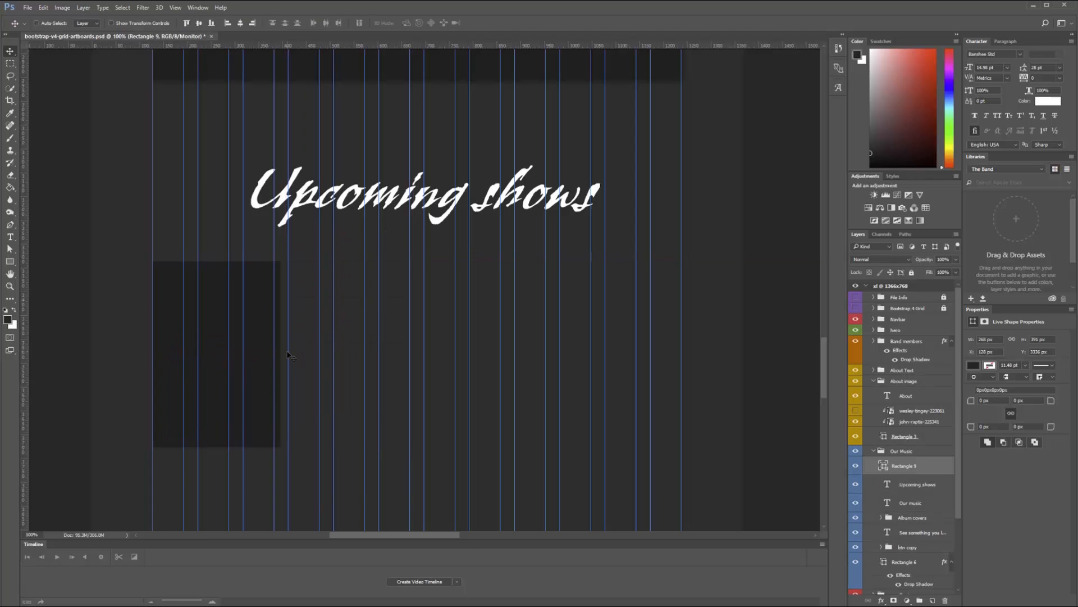
key(ctrl+semicolon)
Step: Place the lifesimply-rocks-99718 concert photo from the music website template folder and clip it to the new rectangle
key(alt+Tab)
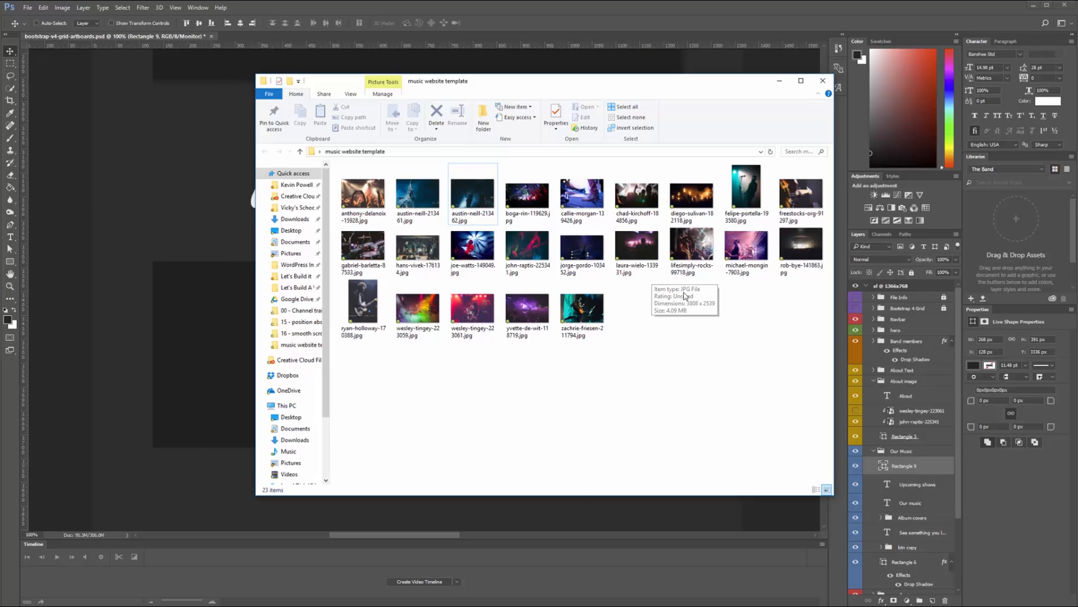
drag(690, 250, 288, 396)
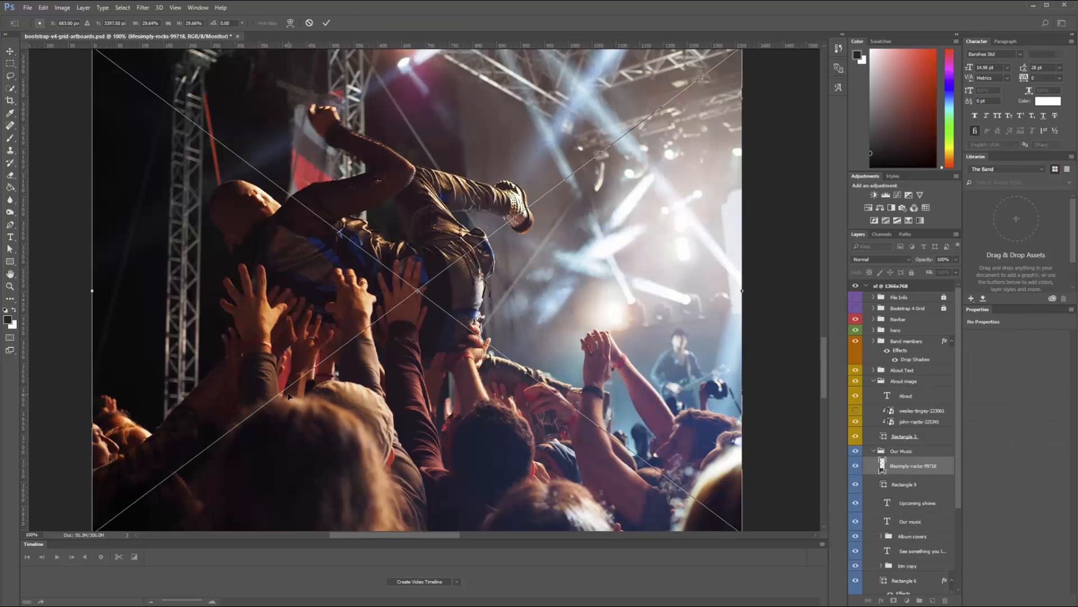
alt+click(931, 472)
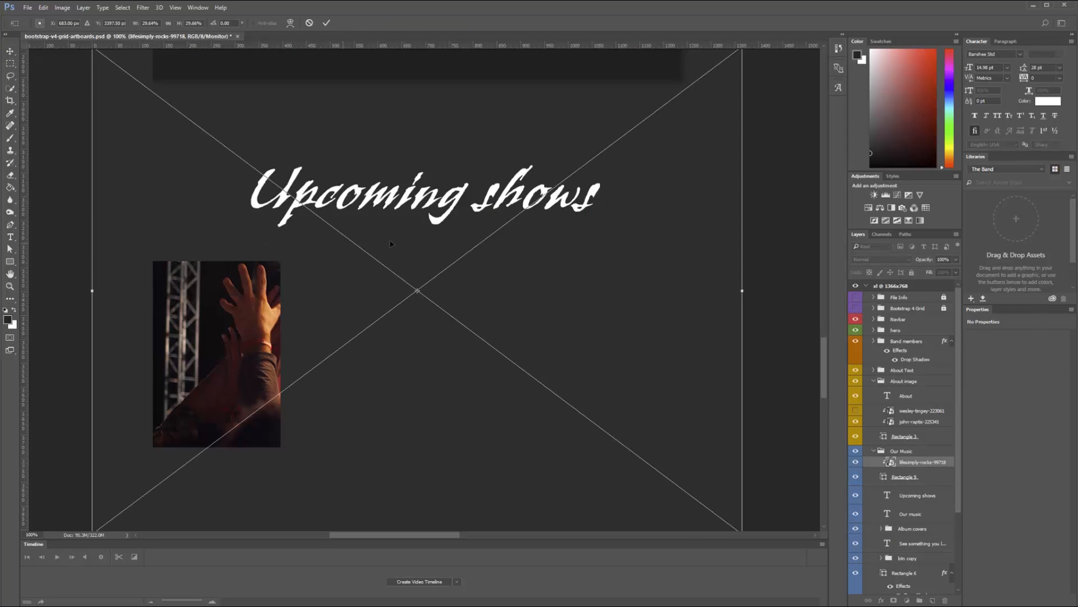
Step: Scale the crowd photo to about 11.5% and position it so the crowd surfer fills the rectangle
scroll(390, 243, down, 5)
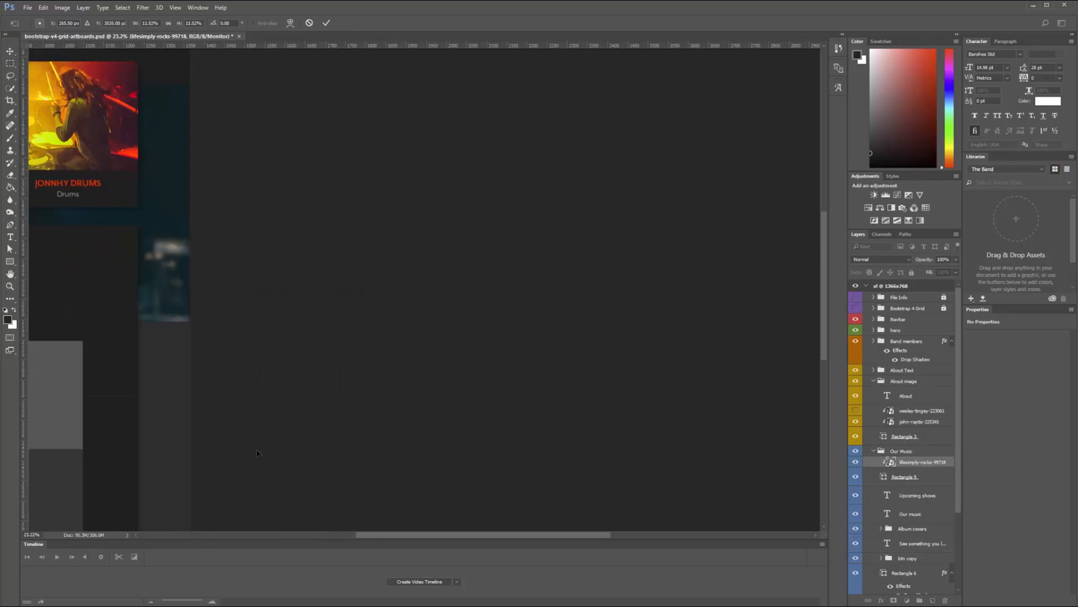
drag(445, 536, 349, 536)
drag(823, 290, 803, 383)
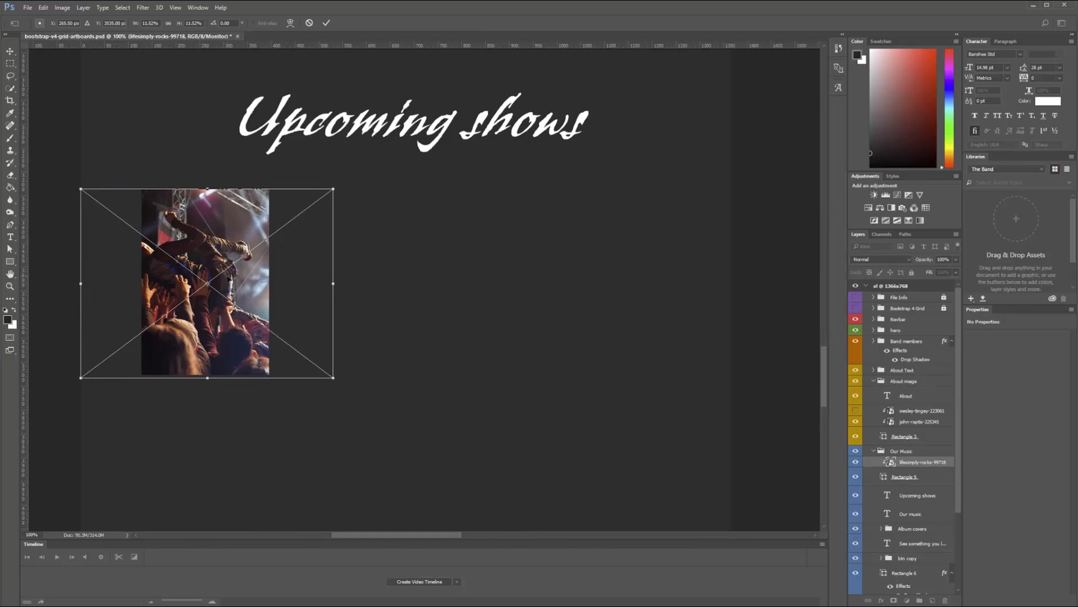
drag(216, 265, 240, 268)
key(Return)
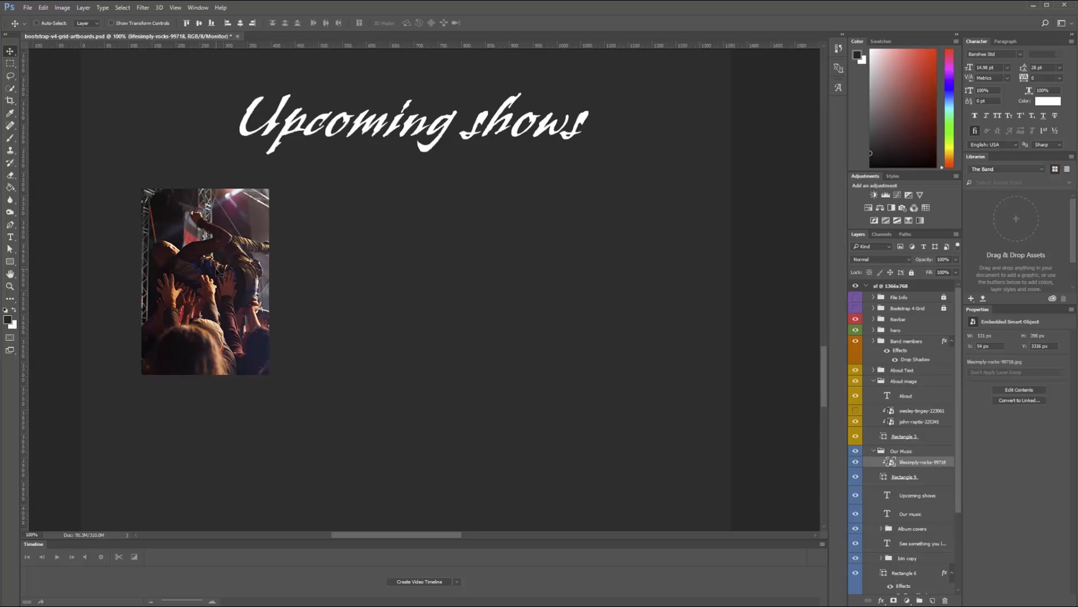
Step: Move the crowd photo, its rectangle and the Upcoming shows heading out of the Our Music group, below the parallax image group
mouse_move(824, 382)
mouse_down()
mouse_move(831, 279)
mouse_move(855, 284)
mouse_move(813, 381)
mouse_up()
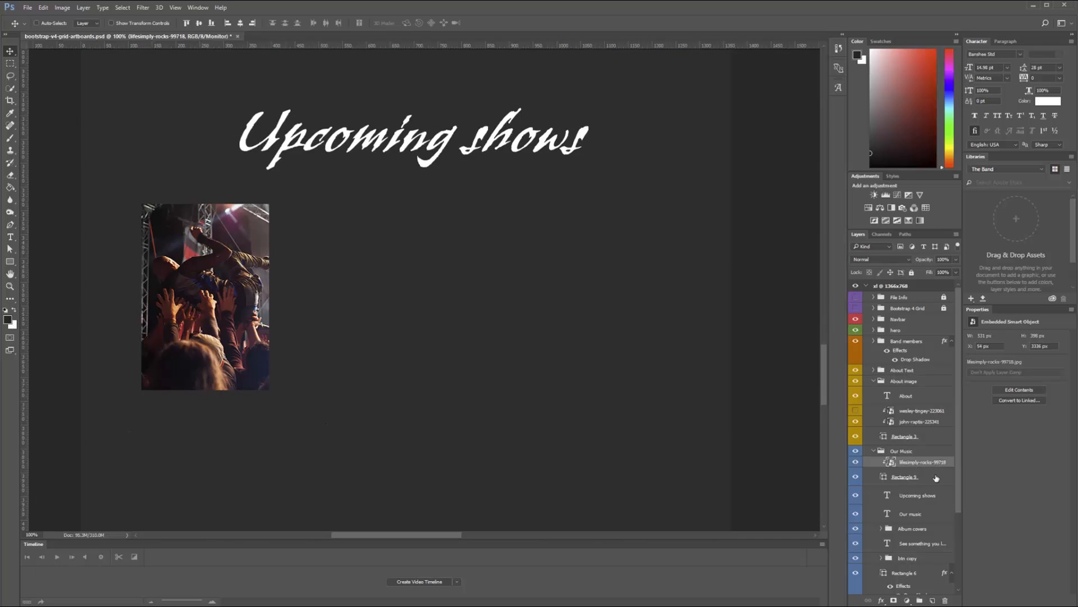
shift+click(936, 478)
drag(916, 469, 958, 529)
click(874, 481)
ctrl+click(561, 142)
drag(921, 393, 911, 505)
click(874, 379)
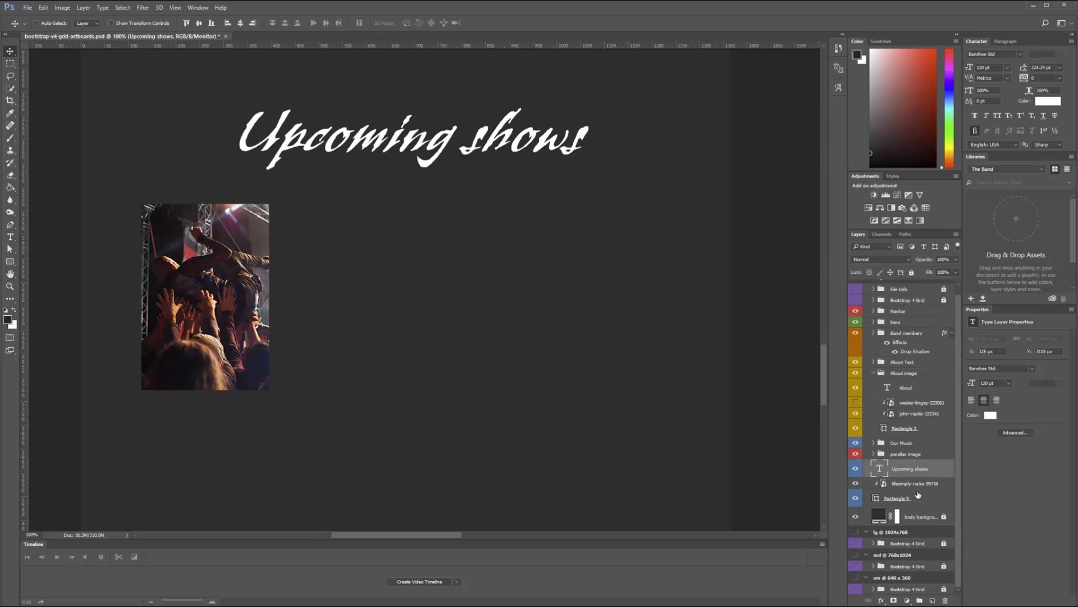
Step: Add the text "The Music Festival" beside the crowd photo
ctrl+click(173, 260)
key(ctrl+1)
drag(730, 450, 691, 160)
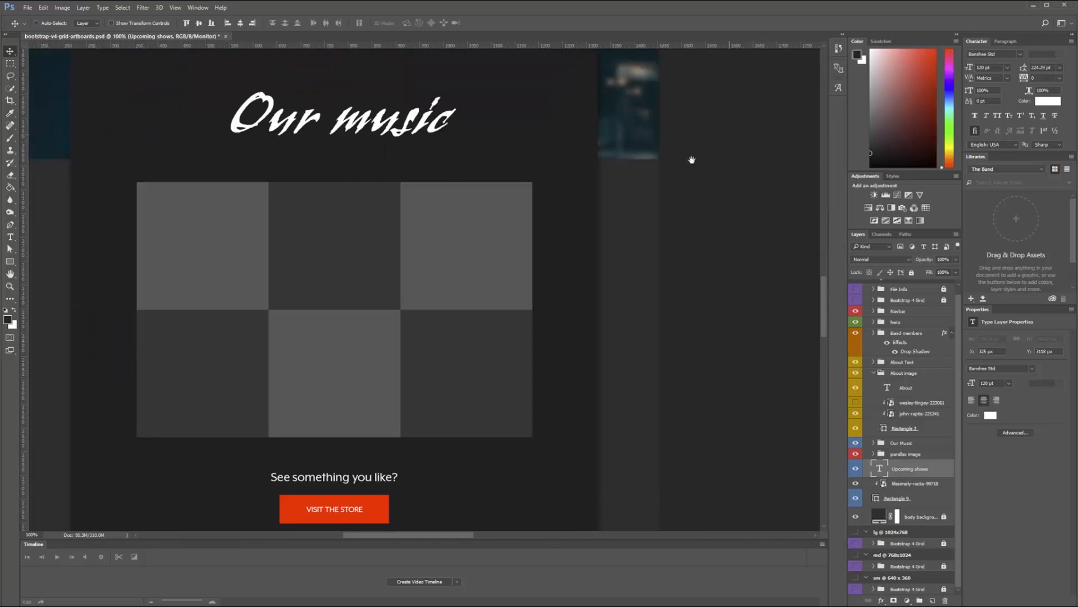
drag(452, 465, 452, 170)
key(t)
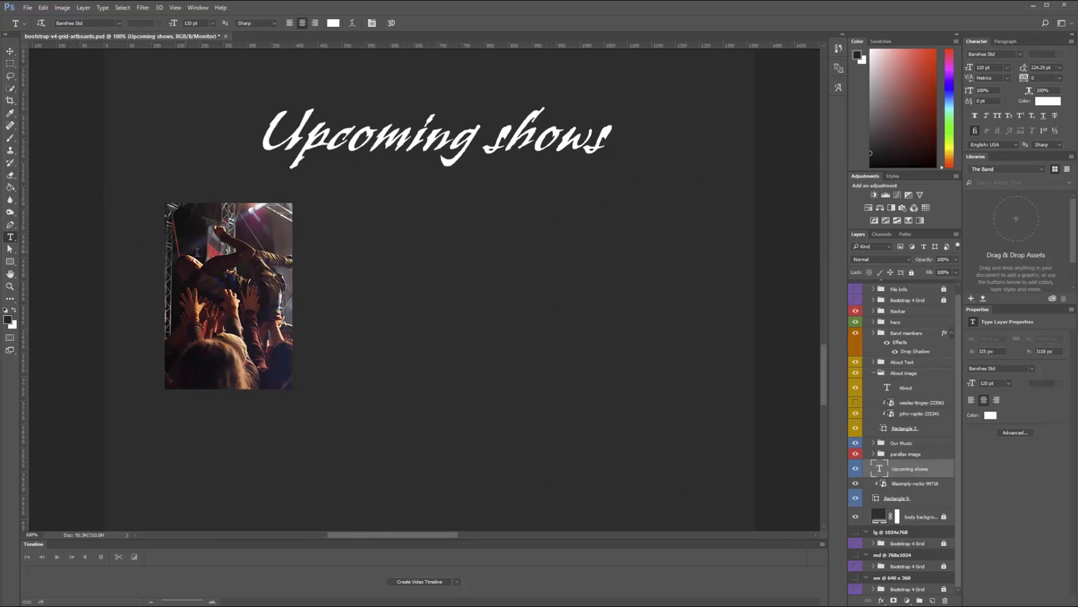
click(351, 245)
text(The Music Festival)
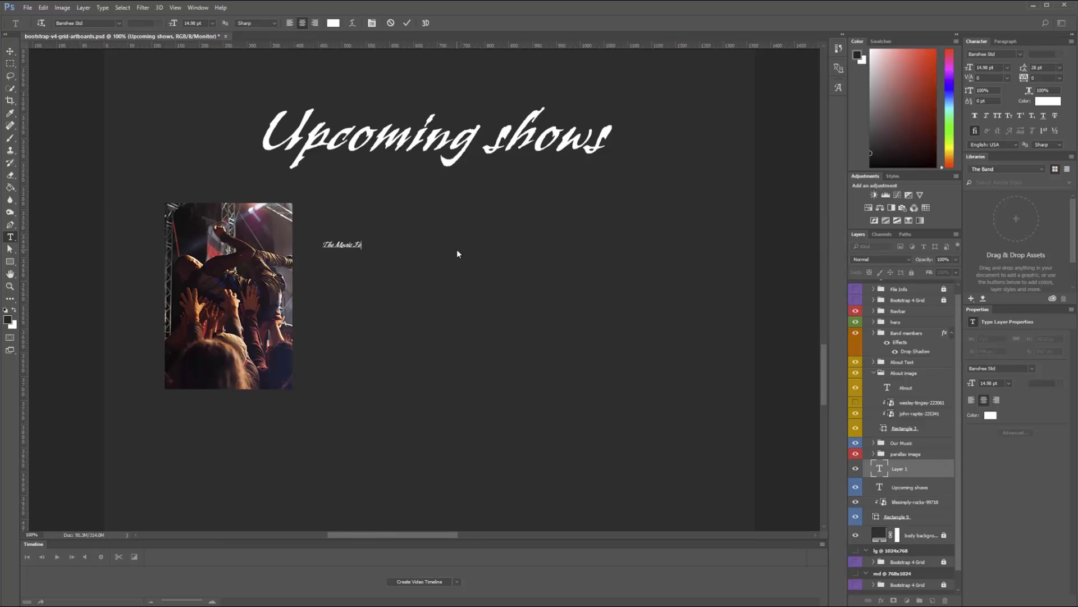
Step: Change the festival title's font to Mr Eaves XL Mod OT in Bold
key(ctrl+a)
click(1020, 53)
click(976, 193)
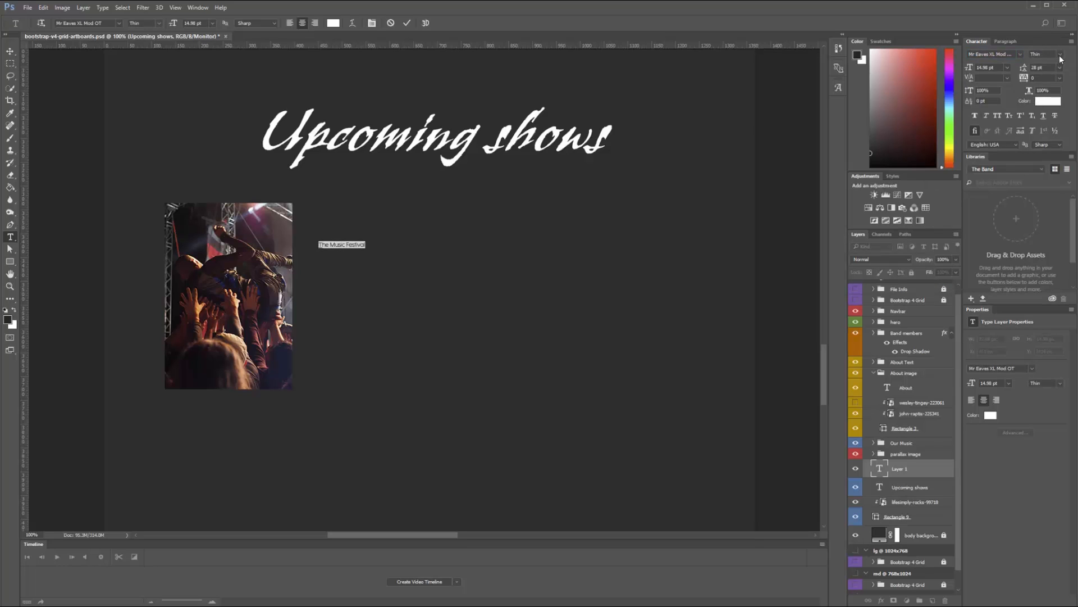
click(1061, 55)
click(1051, 129)
Step: Move the festival title onto the upper part of the crowd photo and set its size to 21 pt
click(10, 51)
drag(332, 245, 201, 234)
text(t21)
key(Return)
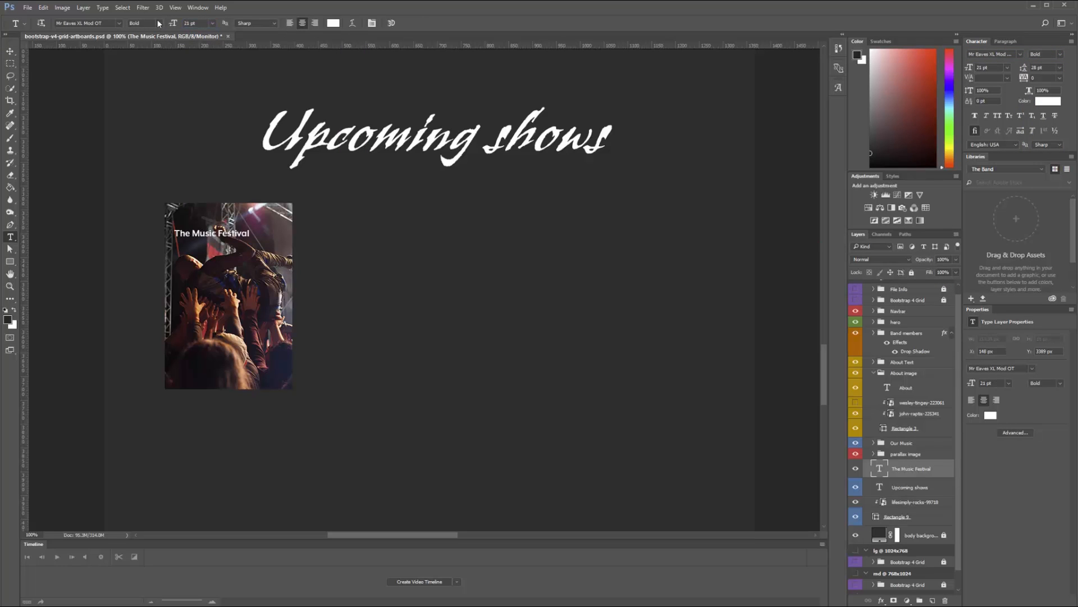
Step: Add a black solid color fill layer above the crowd photo and clip it to the photo's rectangle
click(941, 501)
click(906, 600)
click(921, 393)
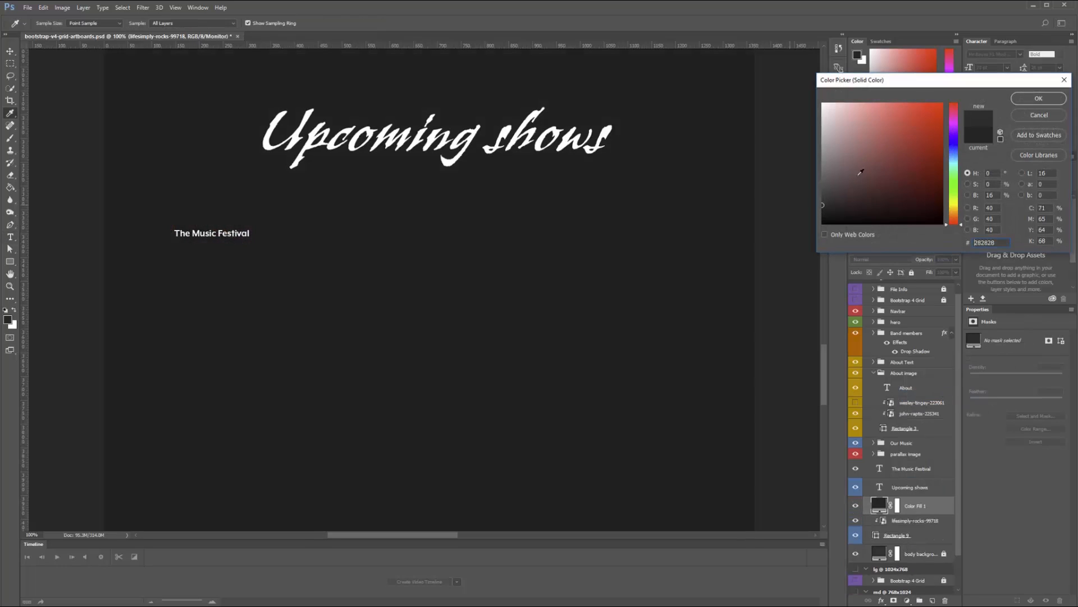
click(824, 224)
click(1046, 100)
alt+click(941, 513)
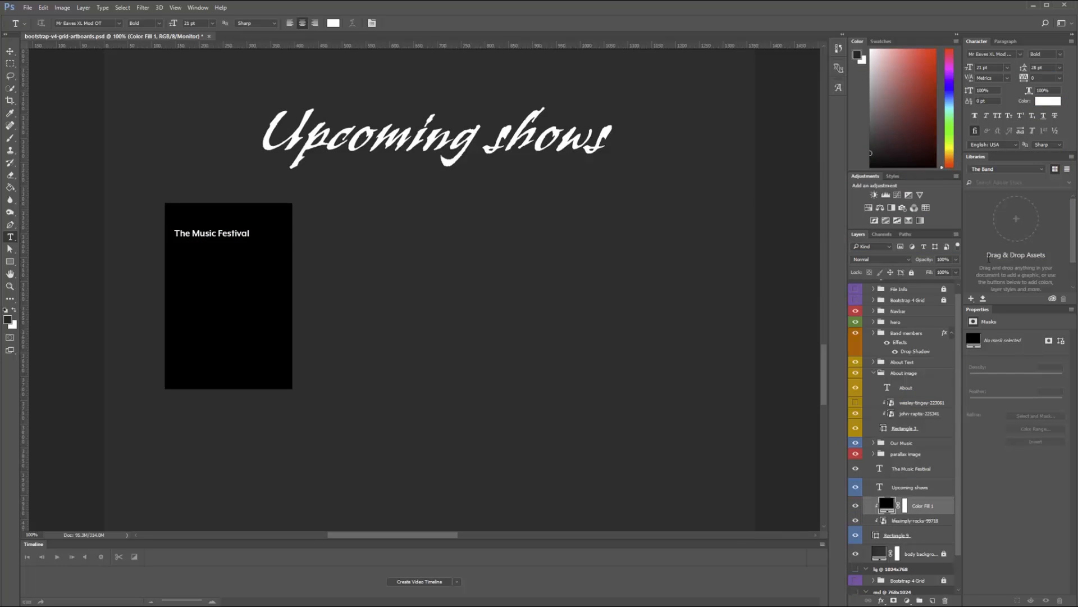
Step: Lower the black fill layer's opacity to about 60% so it darkens the crowd photo
key(v)
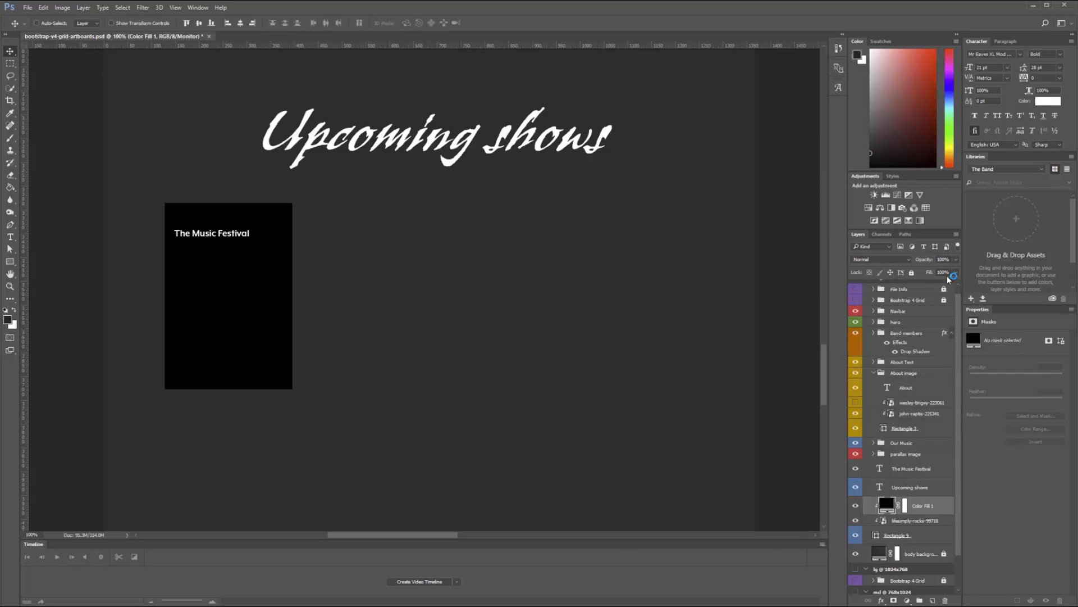
key(5)
key(7)
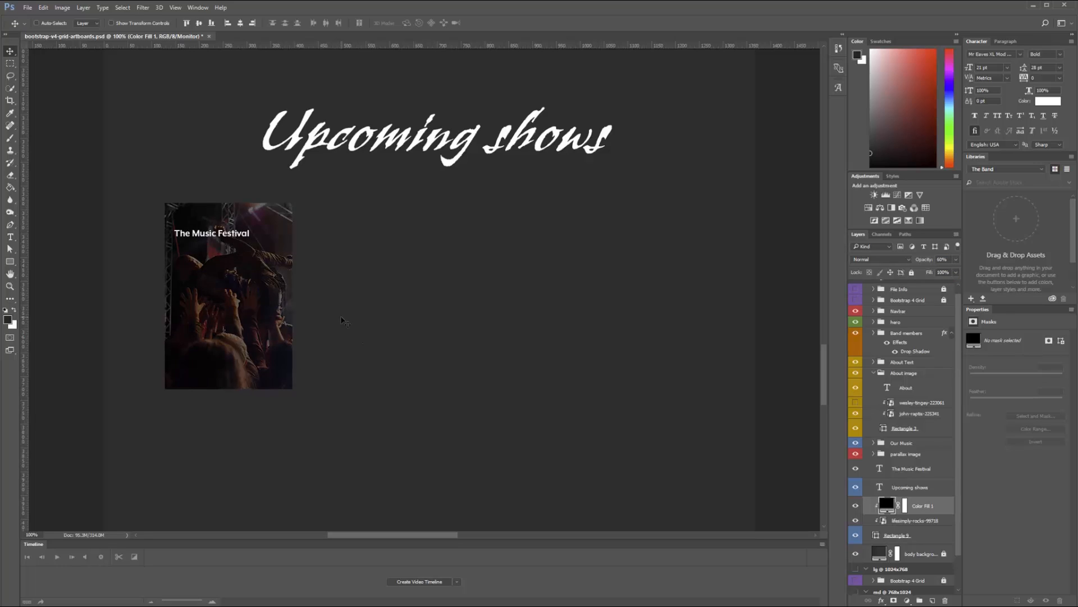
Step: Enlarge the festival title to 24 pt, place it near the card's upper edge and duplicate it directly beneath
drag(221, 230, 216, 234)
key(t)
key(v)
double_click(879, 468)
Step: Set the lower title copy to Book weight, 21 pt and left alignment, and line it up under the festival title
click(1060, 55)
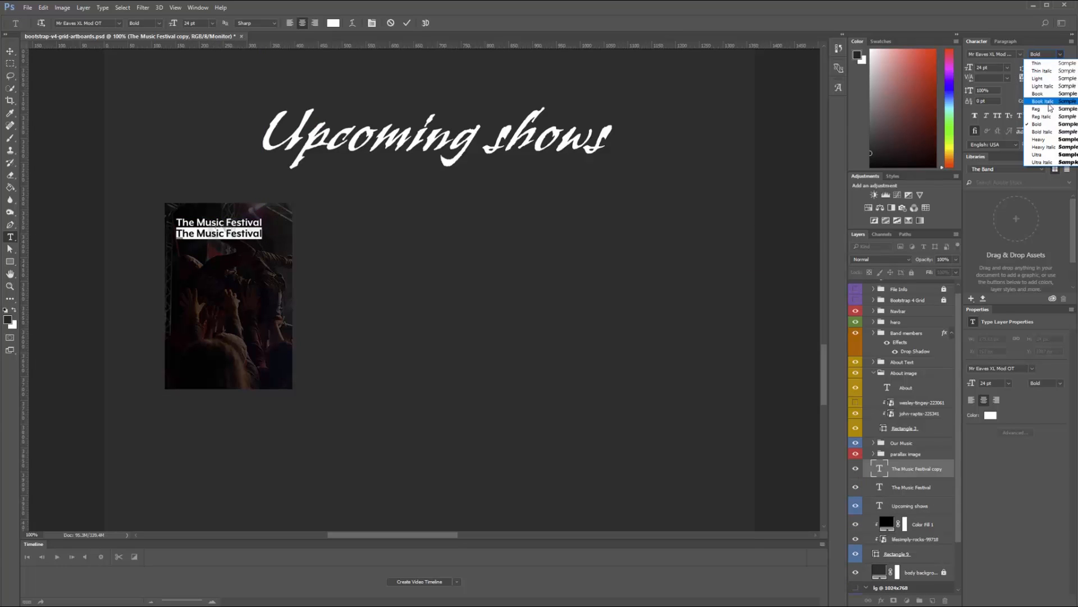
click(1038, 101)
text(21)
key(Return)
key(ctrl+Return)
click(290, 23)
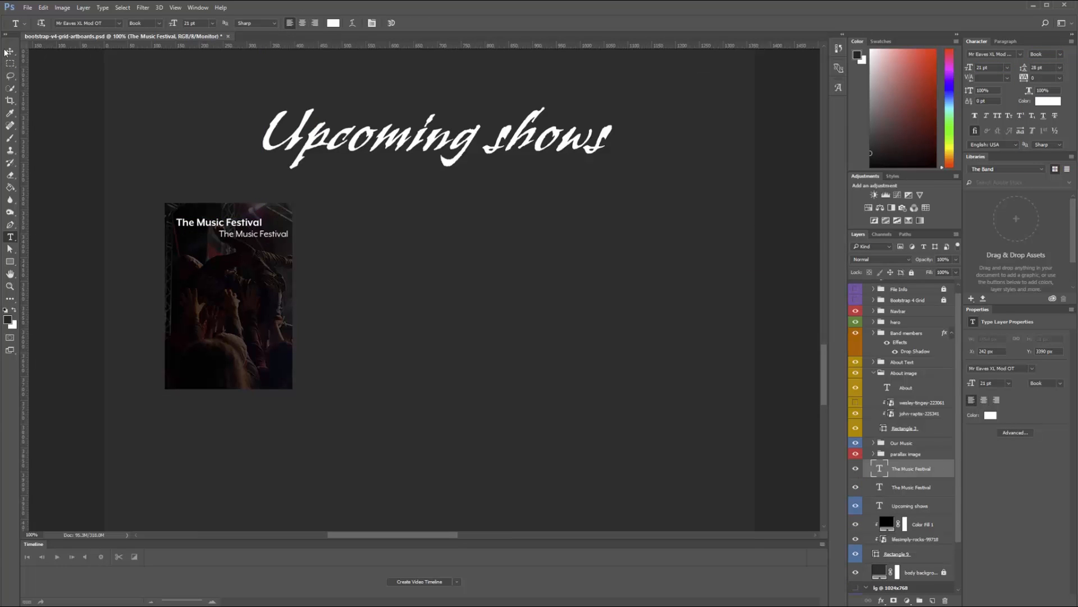
key(v)
drag(265, 236, 223, 237)
Step: Replace the lower copy's text with "Montreal, QC, Canada"
key(t)
click(222, 233)
key(ctrl+a)
text(Mo )
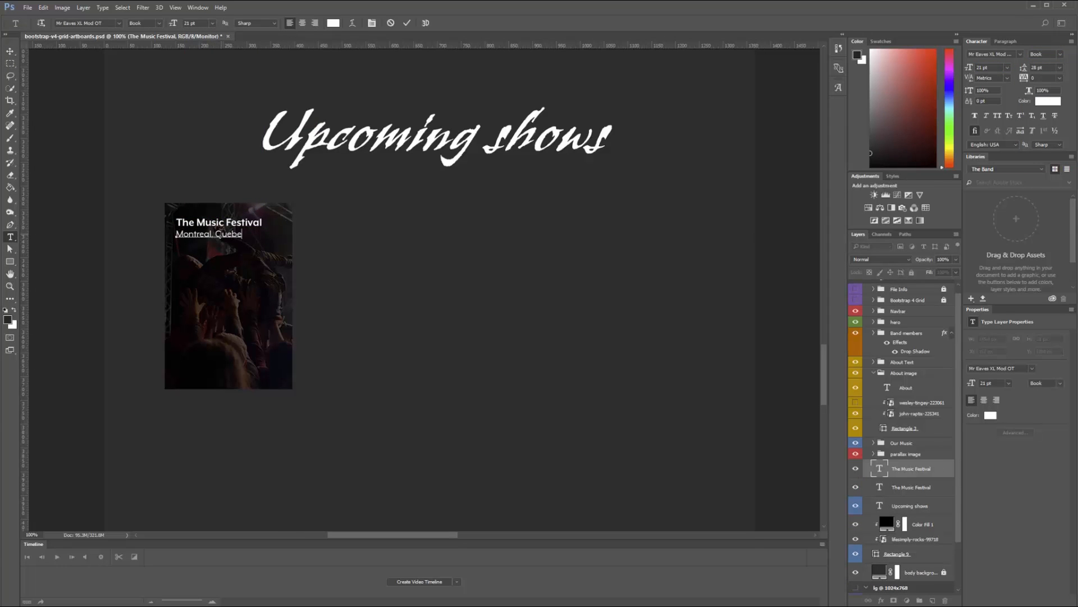
text(ntreal, QC, Canada)
key(ctrl+Return)
Step: Duplicate the location line a little lower on the card and change the copy's text to "07.07.2017"
key(v)
drag(251, 236, 252, 258)
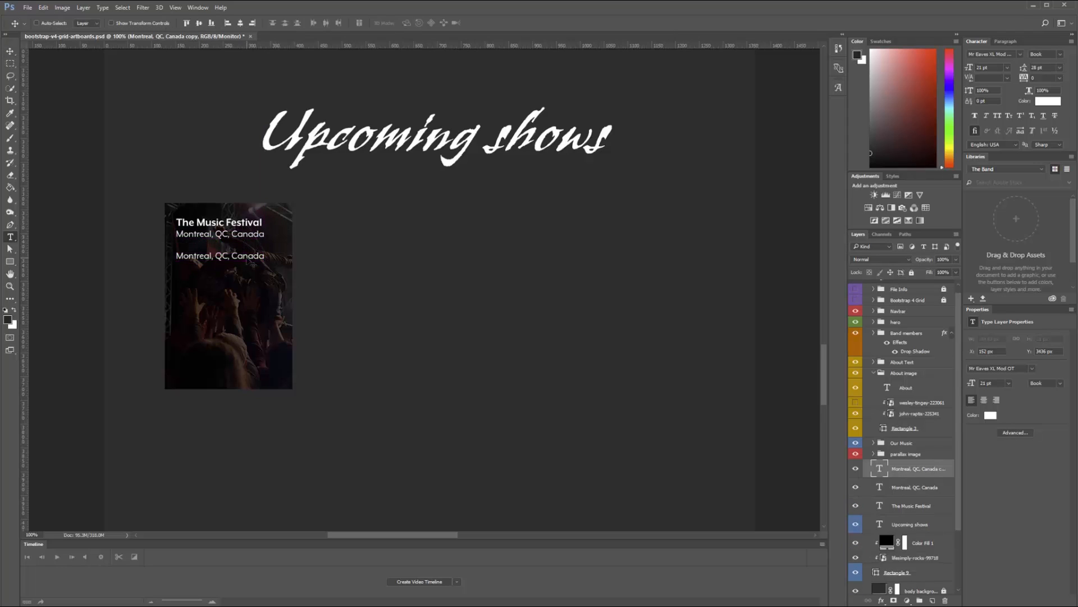
double_click(236, 256)
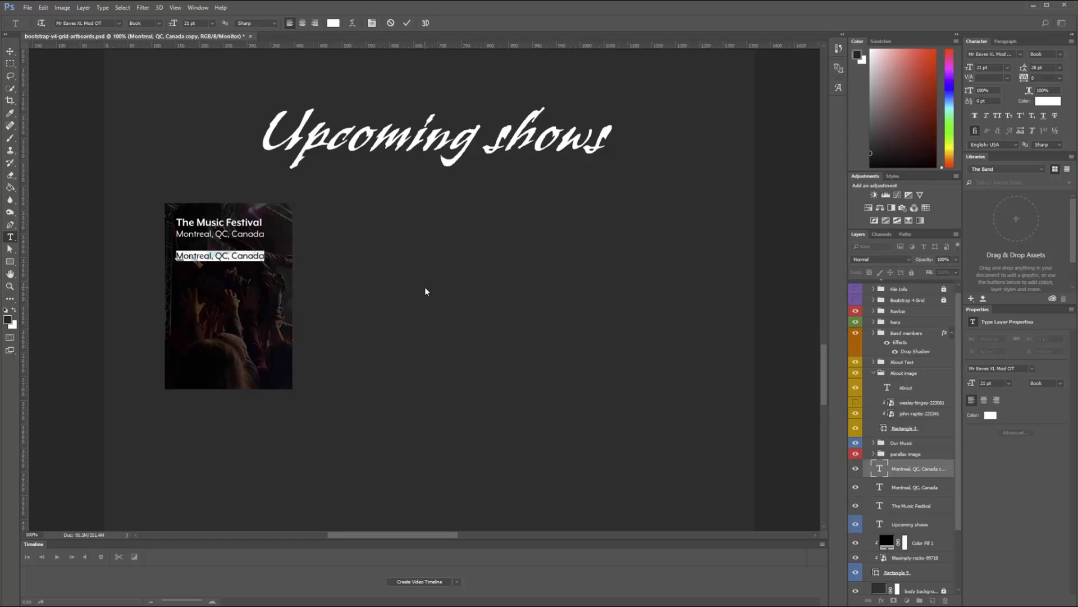
text(07)
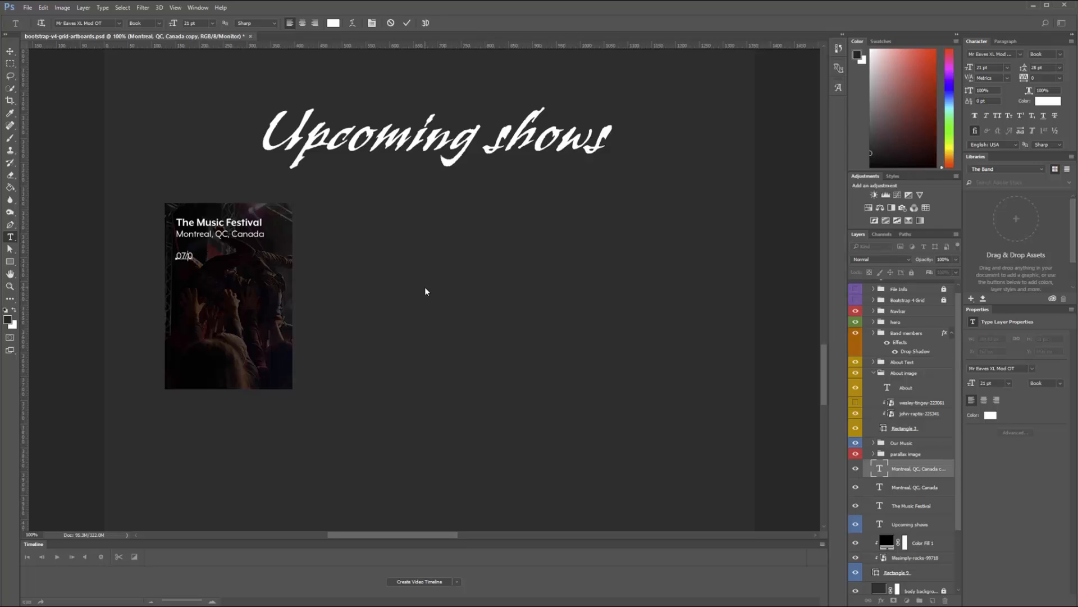
text(.07.2017)
key(ctrl+Return)
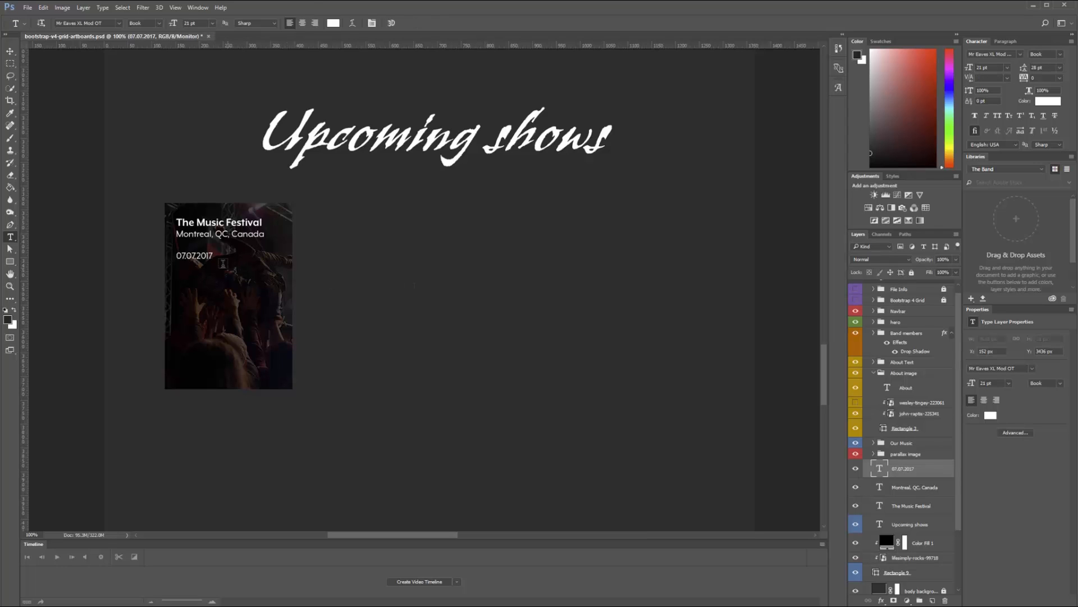
Step: Start editing at the beginning of the 07.07.2017 date line and set the font there to FontAwesome Regular
click(178, 254)
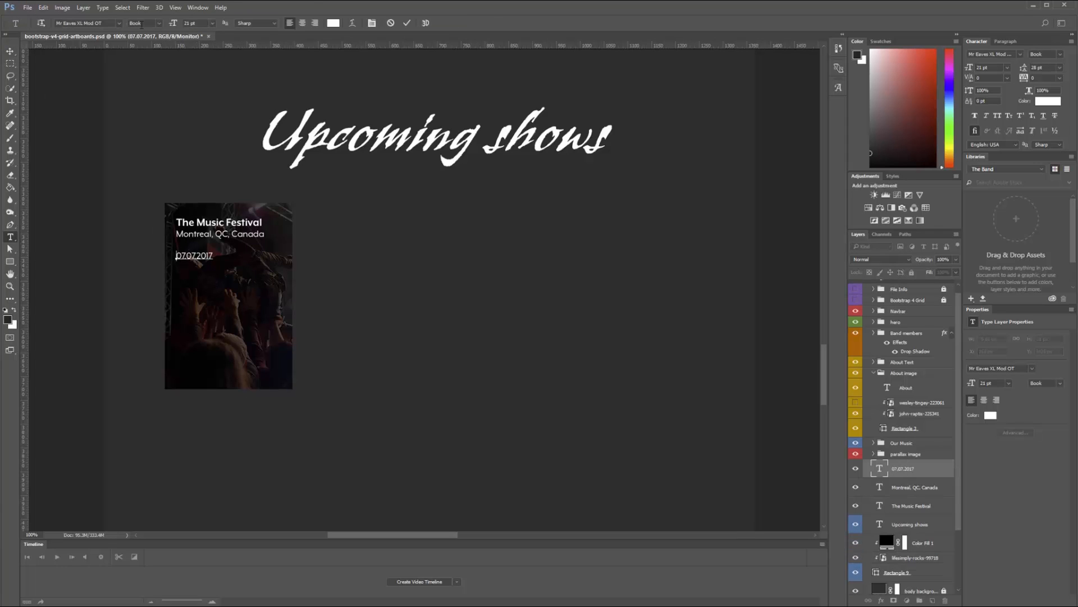
click(119, 23)
click(107, 24)
text(font)
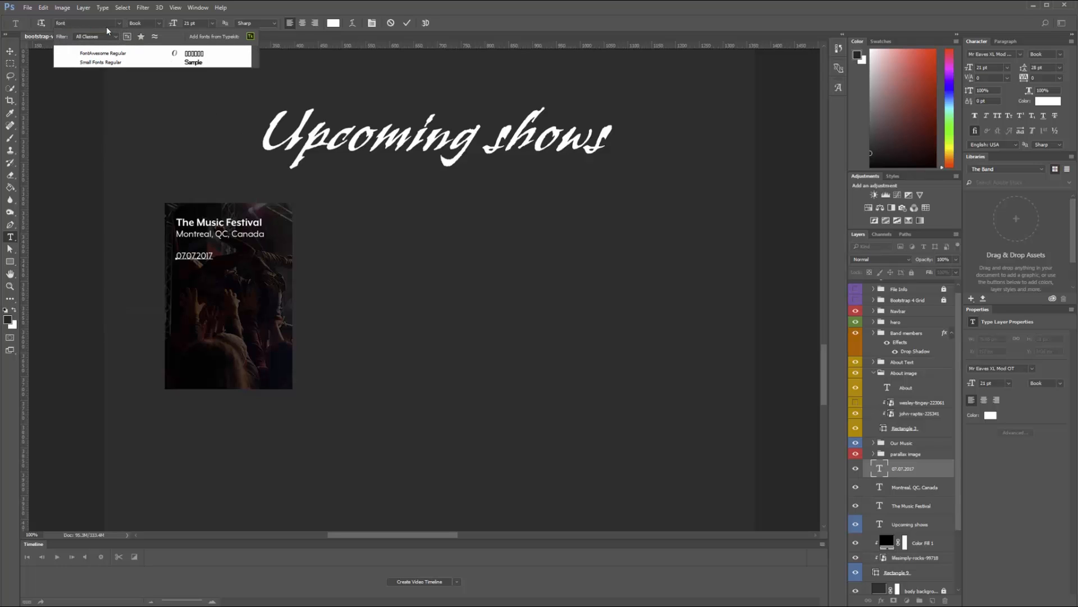
click(109, 53)
Step: Switch to the browser and open the Font Awesome cheatsheet page in a new tab
key(alt+Tab)
key(ctrl+t)
text(fontawesome.io)
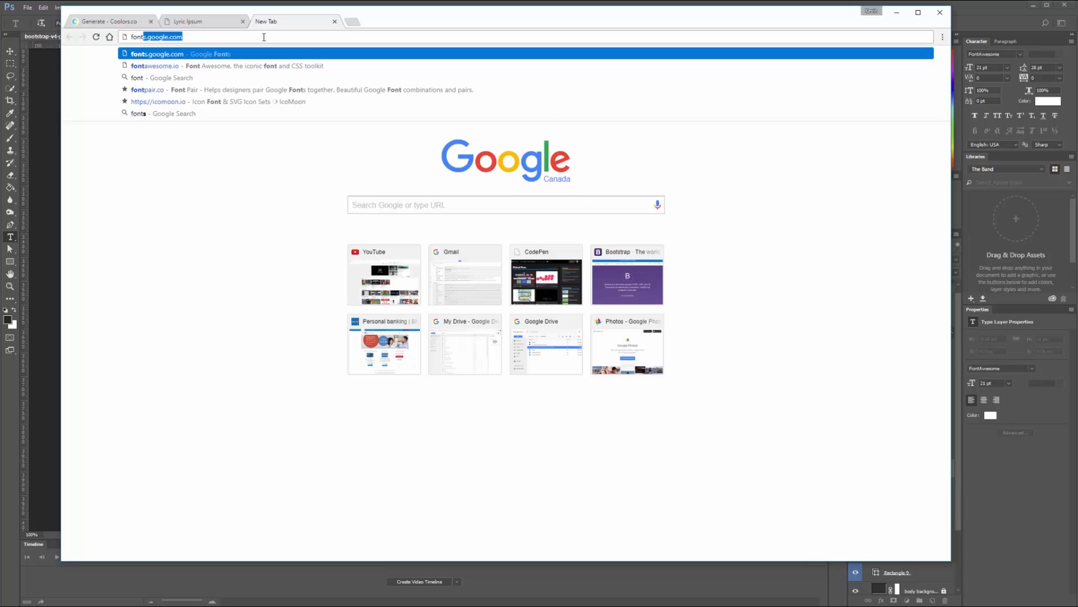
key(Return)
click(263, 37)
text(cheatsheet font awesome)
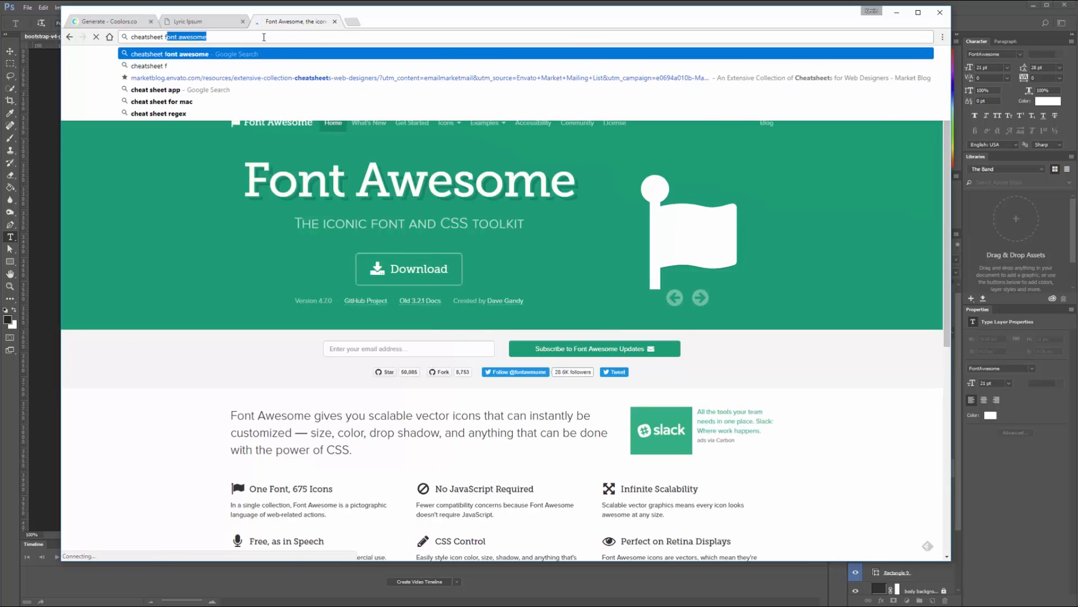
key(Return)
click(242, 140)
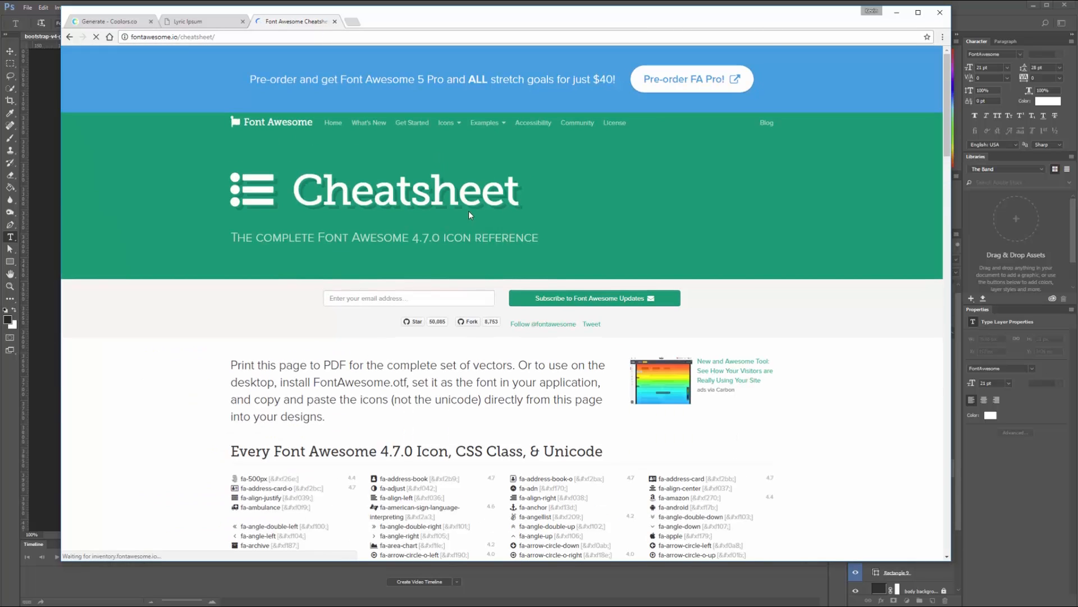
Step: Find and copy the fa-calendar-o icon on the cheatsheet and paste it in front of the date in Photoshop
text(calenda)
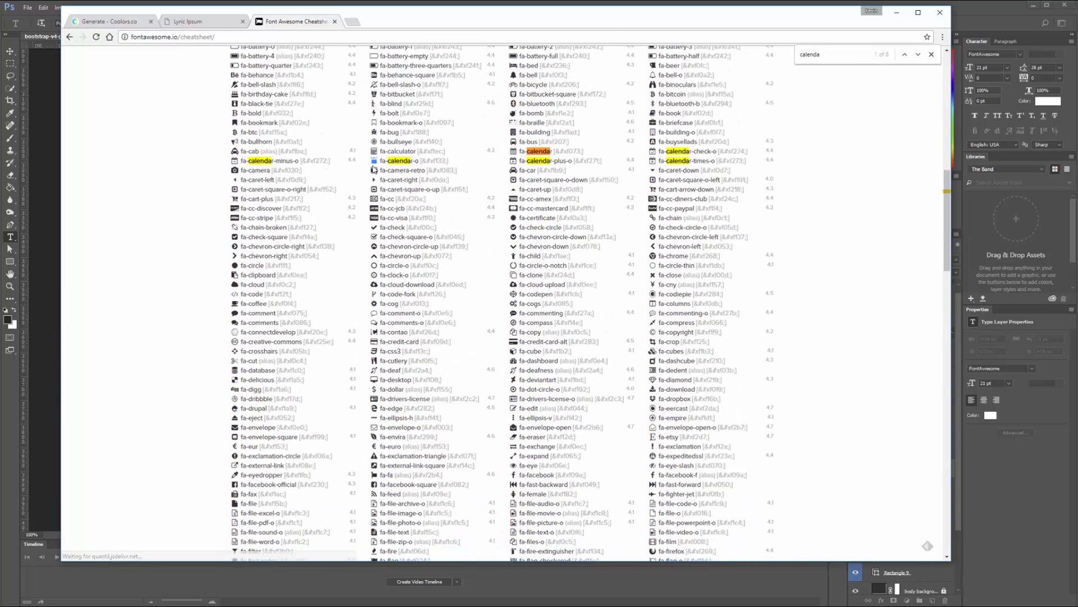
key(ctrl+c)
key(alt+Tab)
key(ctrl+v)
key(ctrl+Return)
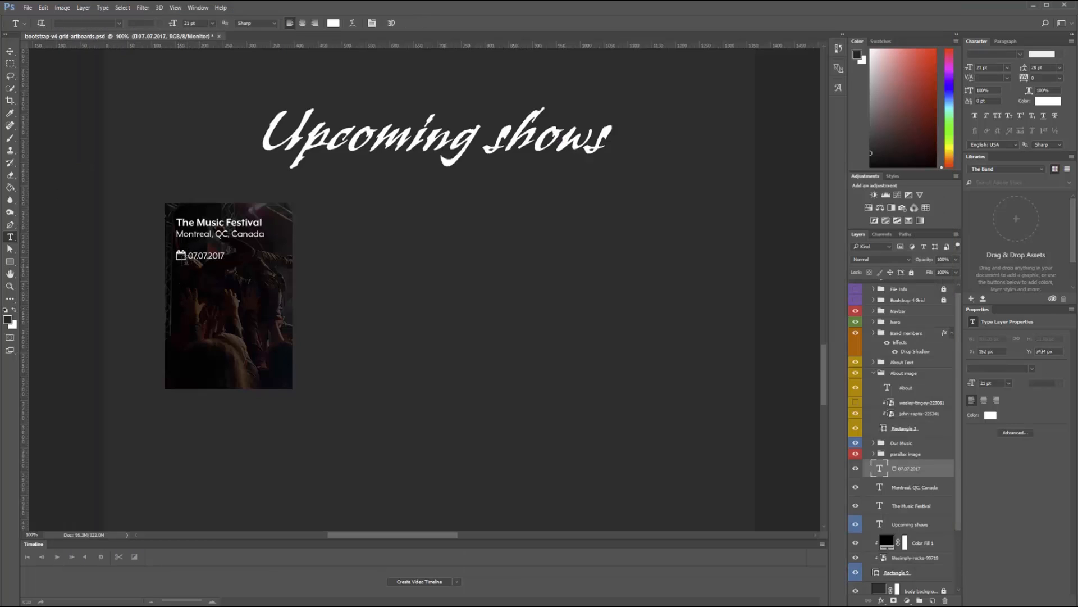
Step: Widen the gap between the calendar icon and the date, and duplicate the date line directly beneath
click(190, 257)
key(ctrl+Return)
key(v)
alt+drag(215, 255, 215, 269)
Step: Find and copy the ticket icon on the browser's cheatsheet and paste it over the calendar icon in the duplicated line in Photoshop
key(alt+Tab)
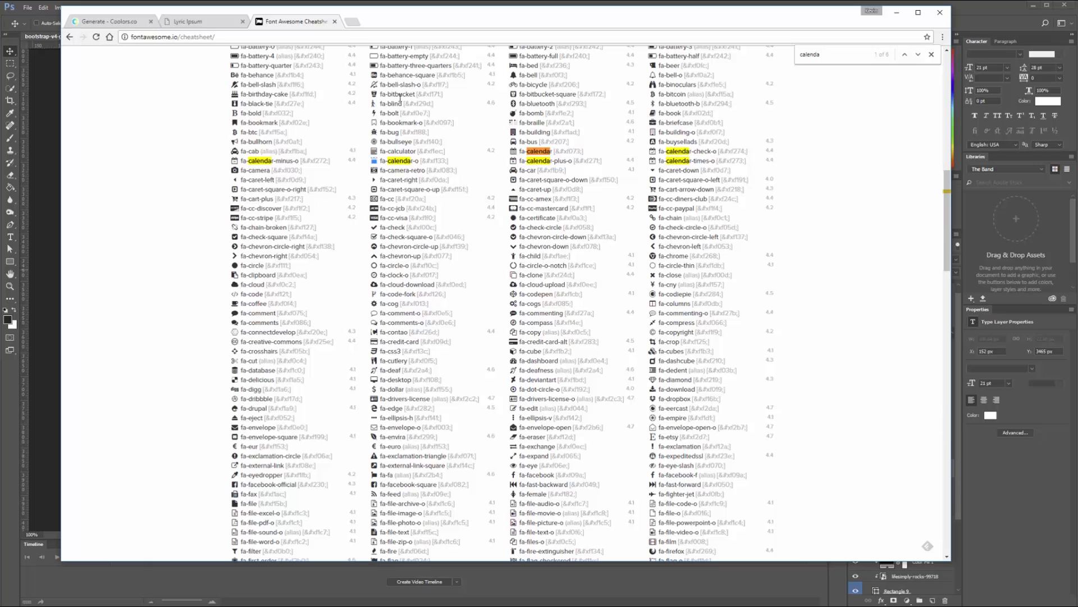
click(931, 54)
key(ctrl+f)
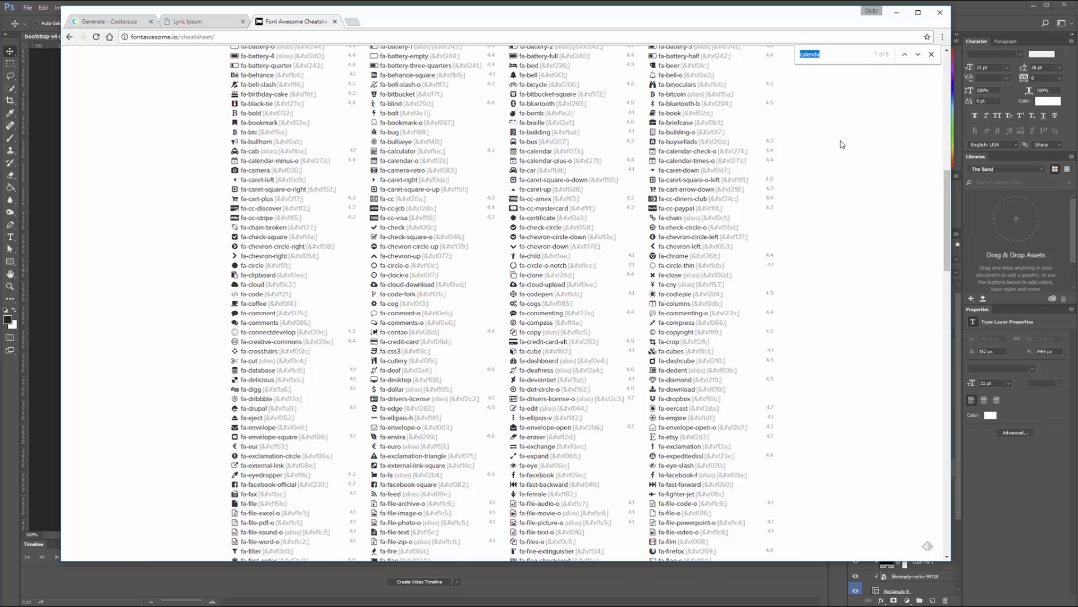
text(price)
key(ctrl+a)
text(moneyticket)
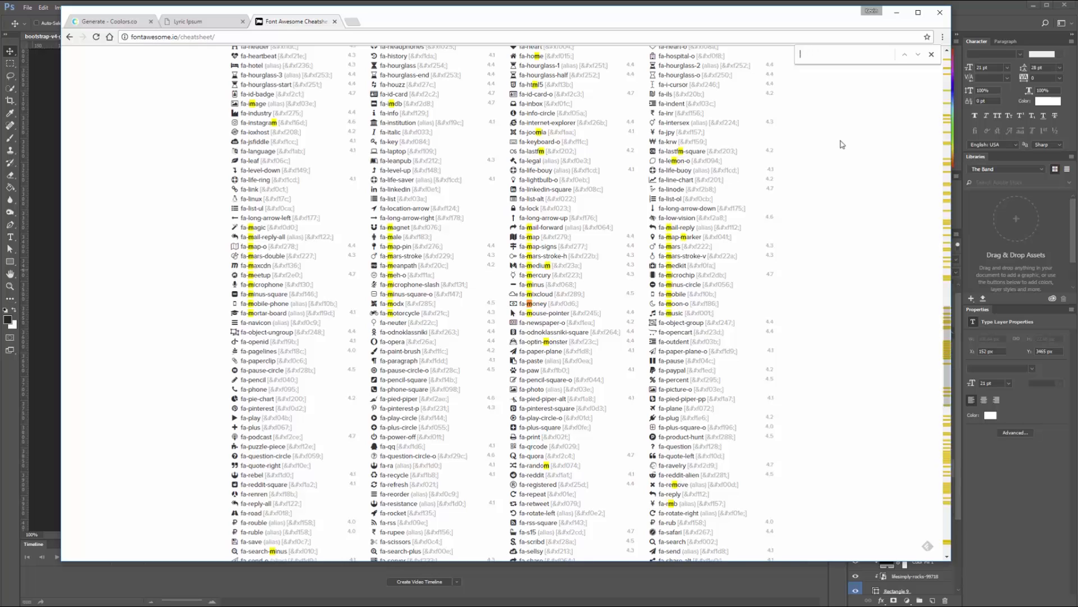
key(alt+Tab)
key(ctrl+v)
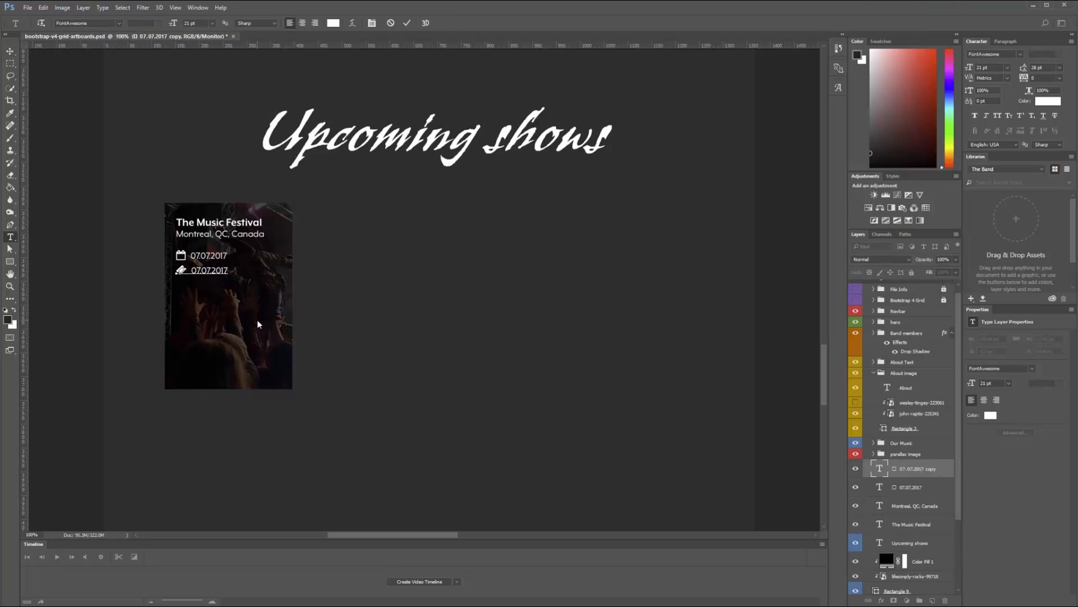
Step: Replace the duplicated line's date with "starting at $19"
key(ctrl+Return)
mouse_move(228, 270)
mouse_down()
mouse_move(195, 270)
mouse_move(247, 276)
mouse_up()
text(starting at $19)
key(ctrl+Return)
key(ctrl+1)
drag(454, 341, 272, 346)
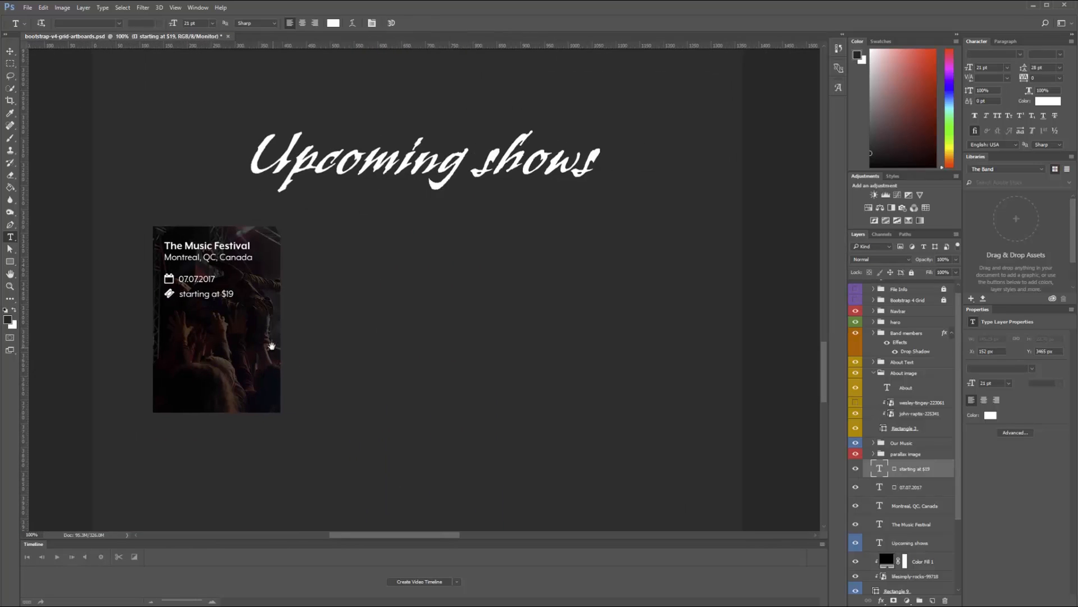
Step: Set the words "starting at" in the price line to 16 pt
drag(220, 294, 178, 295)
drag(991, 68, 956, 65)
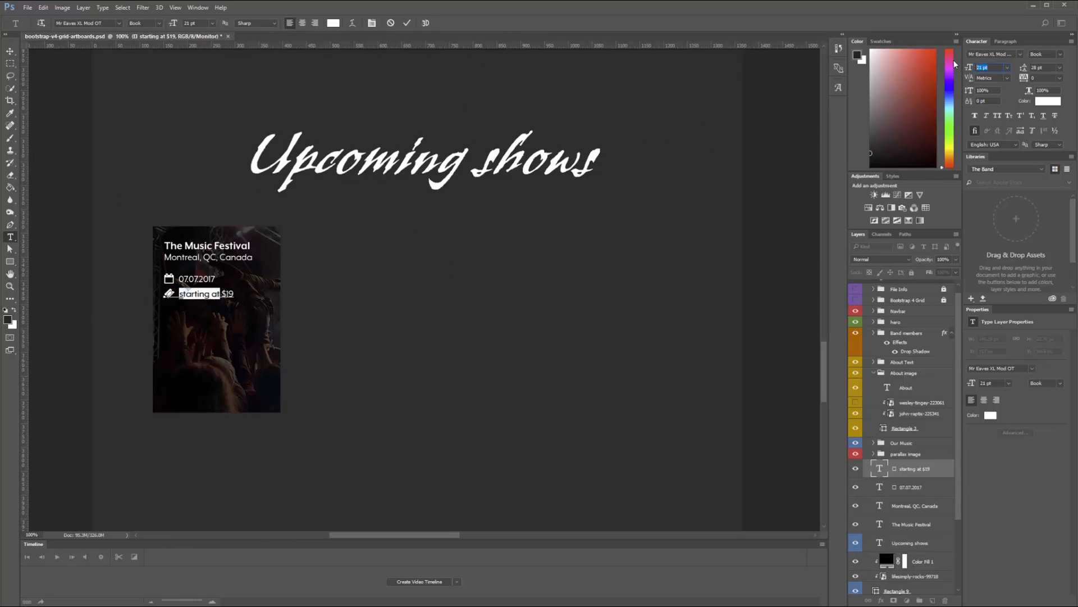
text(16)
key(Return)
key(ctrl+Return)
Step: Set the "$19" in the price line to Bold weight
drag(225, 294, 212, 294)
click(1061, 54)
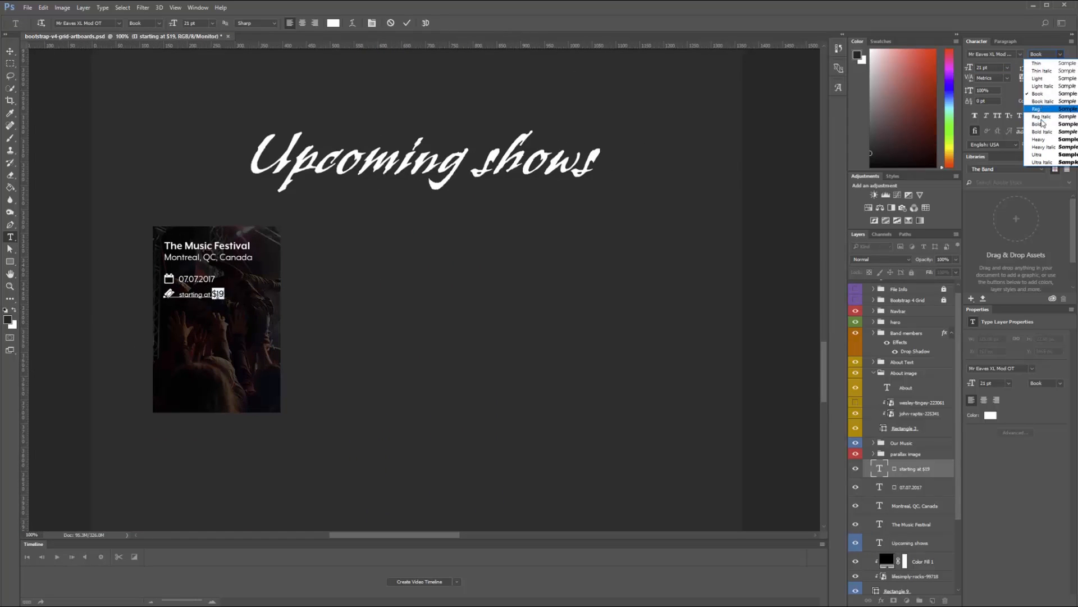
click(1042, 122)
key(ctrl+Return)
Step: Set the date text beside the calendar icon to Bold weight
double_click(879, 487)
click(1061, 55)
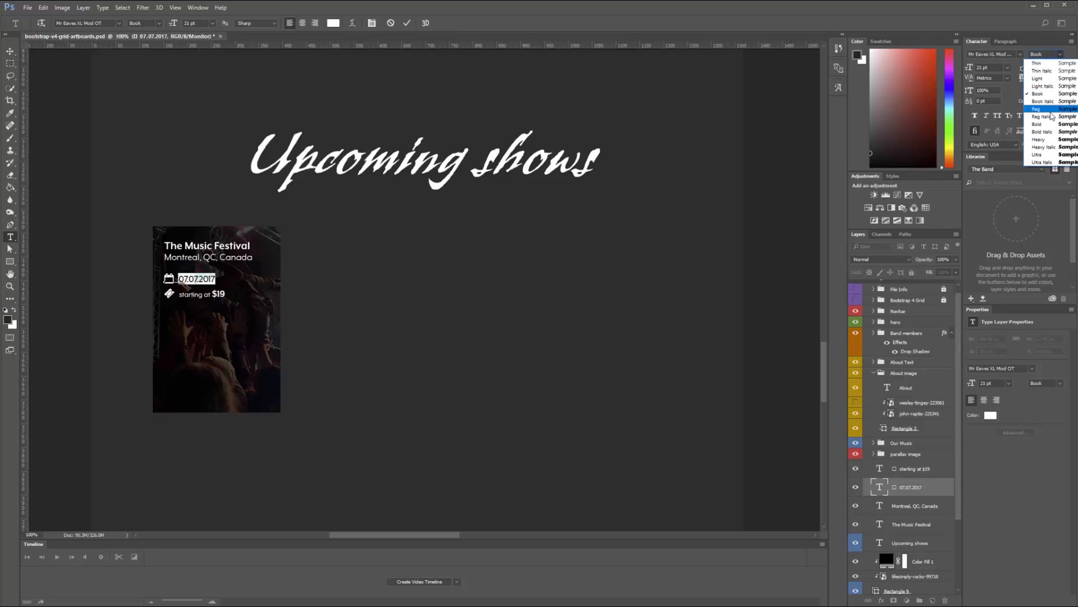
click(1049, 128)
key(ctrl+Return)
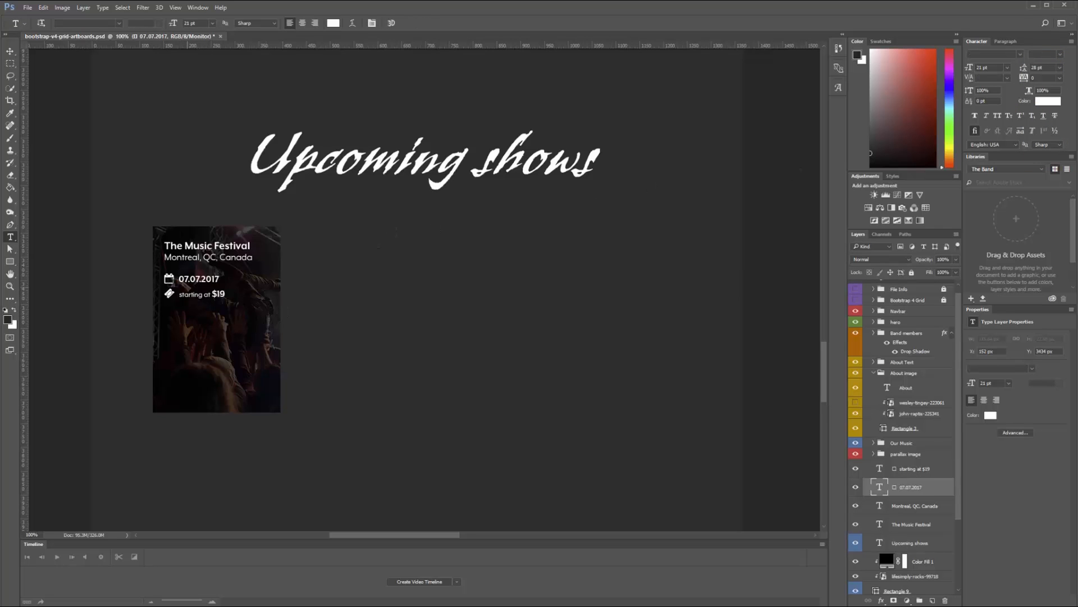
key(alt+Tab)
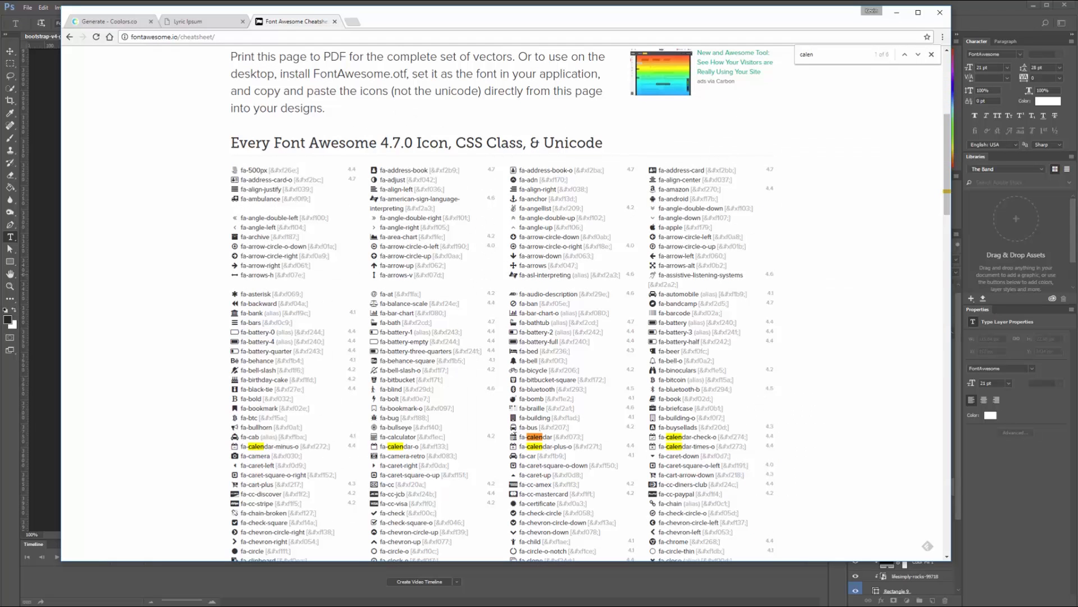
key(alt+Tab)
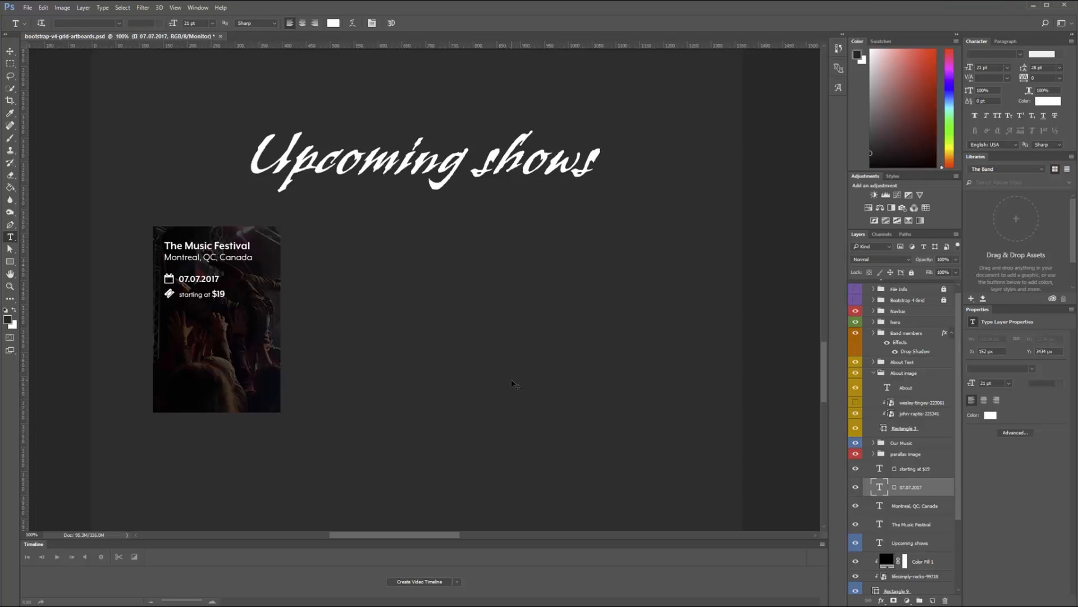
Step: Move the btn group out of the hero group into the show's layers and position the button near the card's lower edge
key(v)
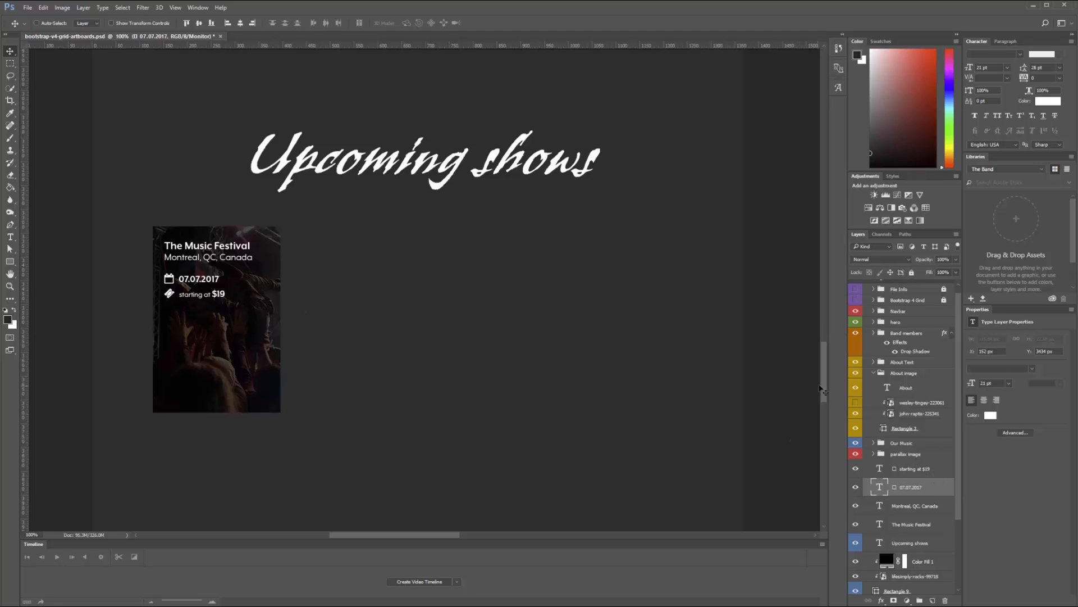
scroll(874, 384, up, 1)
click(874, 382)
click(873, 330)
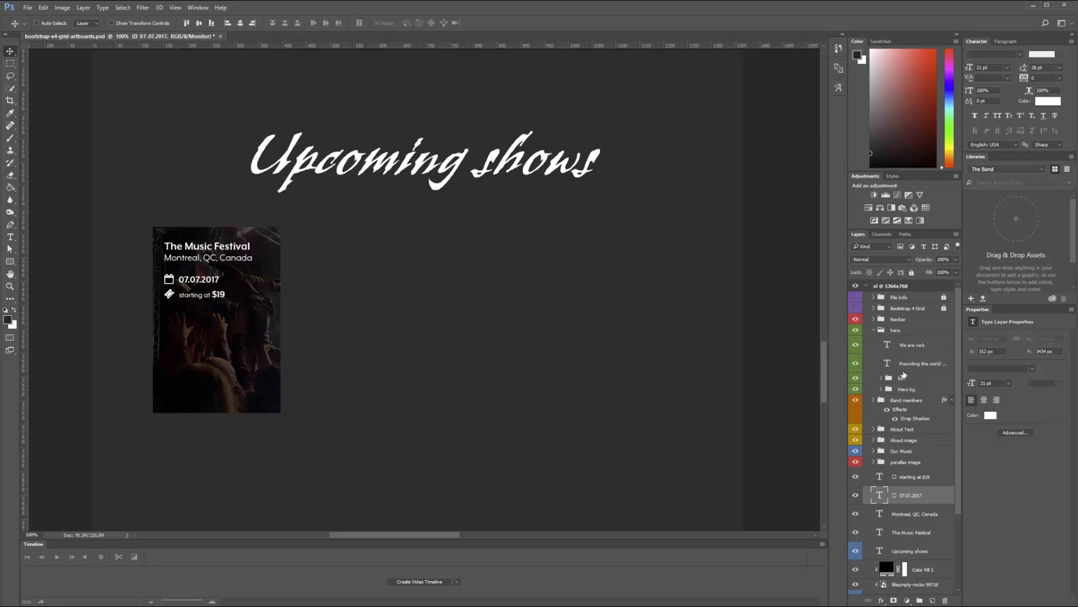
scroll(893, 379, down, 1)
drag(885, 540, 925, 419)
drag(340, 417, 246, 389)
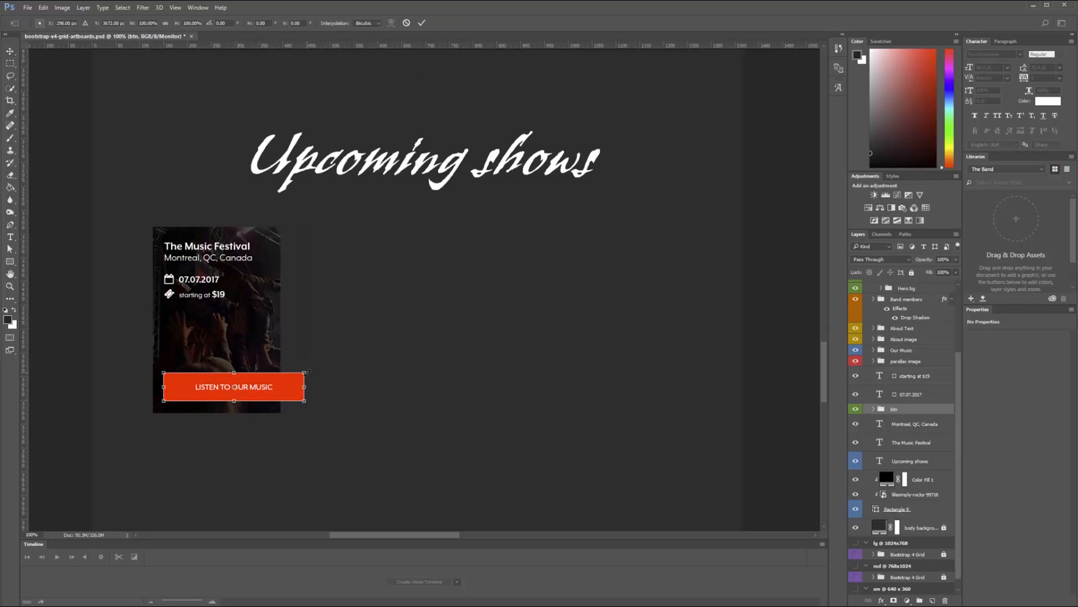
Step: Resize the button's rectangle to about 225 × 46 px so it fits inside the card
click(874, 409)
click(904, 442)
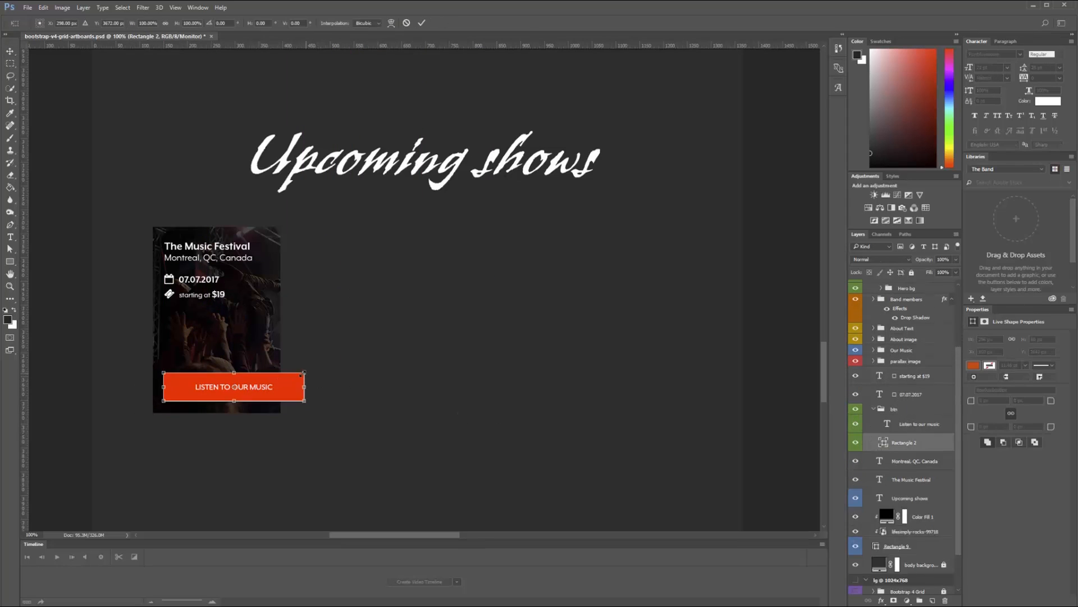
key(ctrl+t)
drag(305, 386, 272, 387)
key(Return)
Step: Replace the button's label with "Buy tickets"
key(t)
click(205, 389)
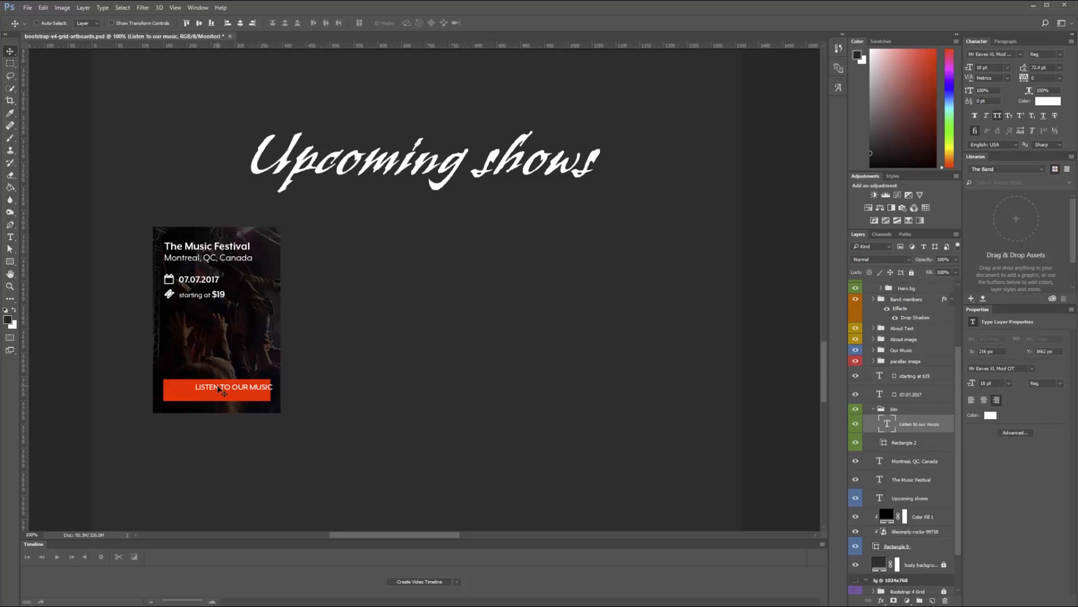
key(ctrl+a)
text(BUY TICKETS)
key(ctrl+Return)
Step: Centre the label horizontally on the button and set the card's black Color Fill 1 overlay to 50% opacity
click(926, 443)
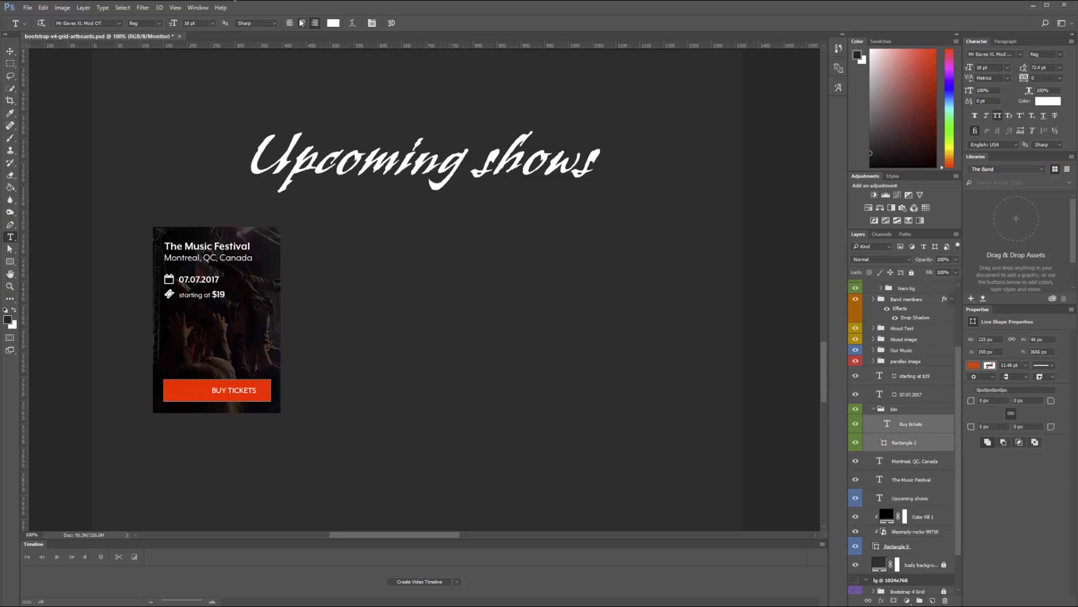
key(v)
click(913, 424)
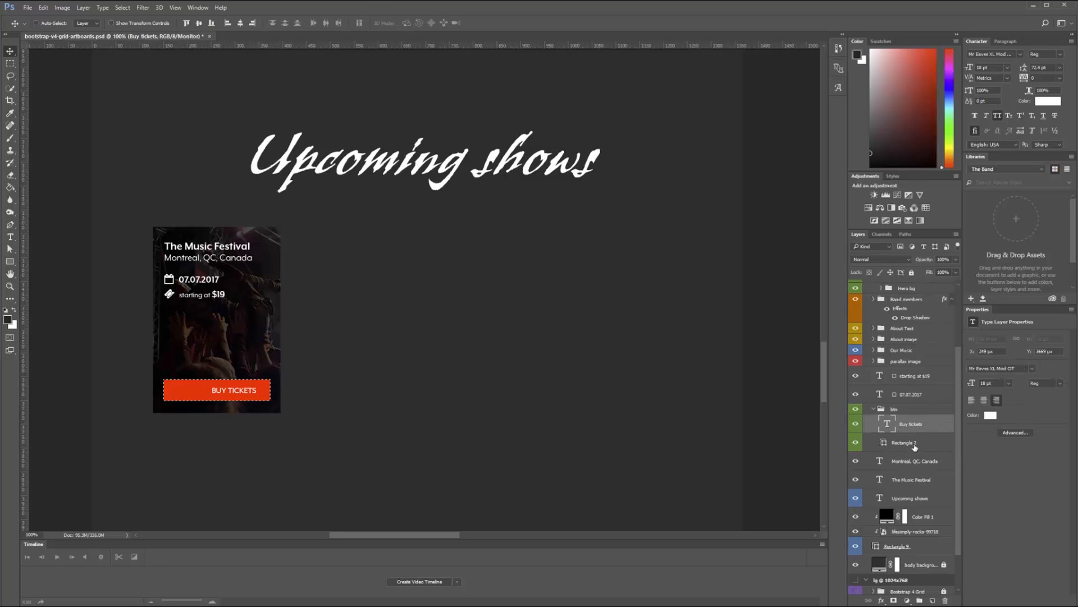
click(240, 22)
click(877, 511)
key(5)
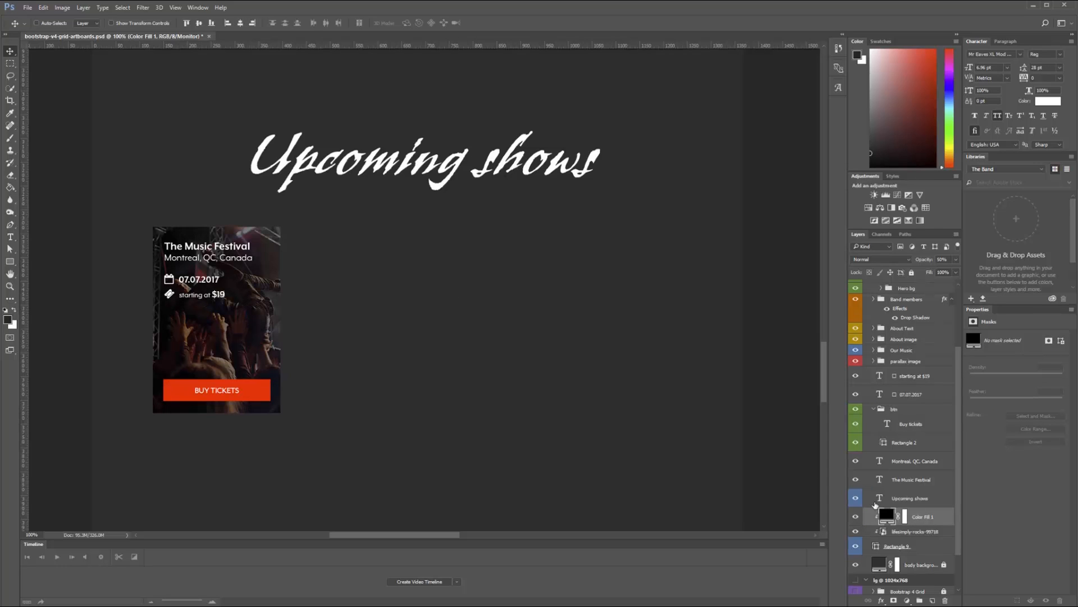
Step: Collapse the btn group and move the Upcoming shows heading layer above all the card's layers
click(874, 409)
click(914, 378)
drag(936, 462, 937, 368)
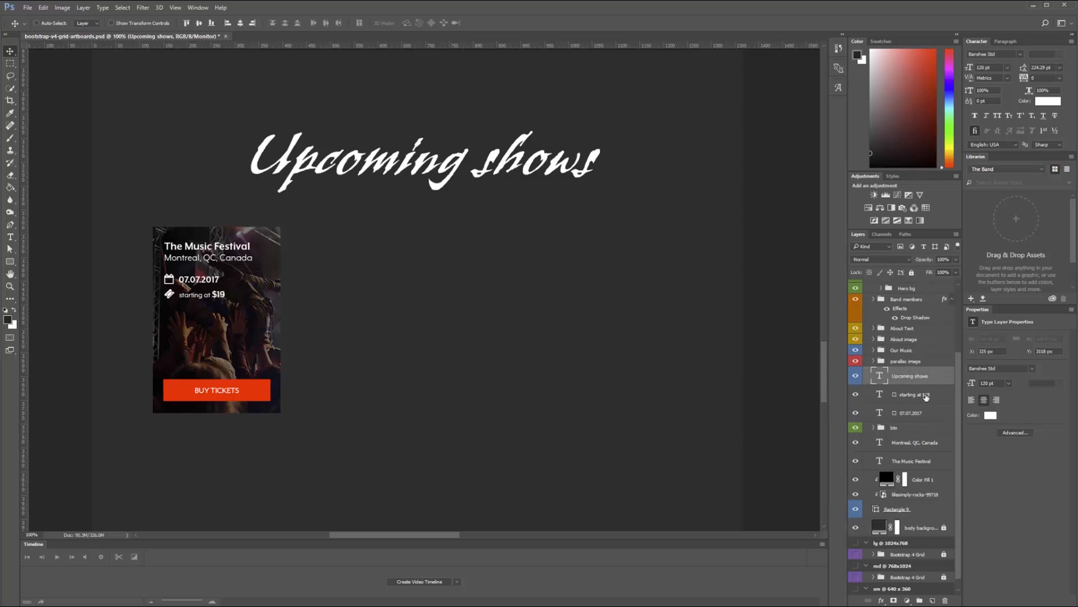
Step: Group the card's colour fill, photo and rectangle layers and name the group show-image-01
click(926, 396)
click(930, 480)
shift+click(931, 509)
key(ctrl+g)
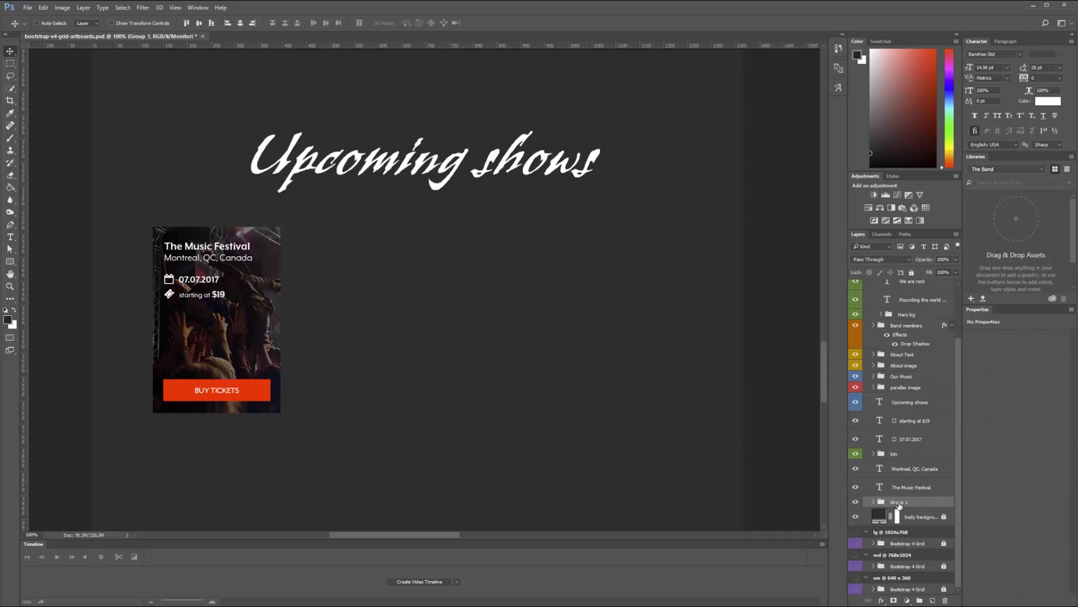
double_click(896, 502)
text(show-image-01)
key(Return)
Step: Shorten the image group's name to show-image
double_click(918, 502)
click(922, 501)
key(BackSpace)
key(BackSpace)
key(BackSpace)
key(BackSpace)
Step: Group all the card's layers as show01 and duplicate the group three times to form a row of four adjoining cards
shift+click(894, 415)
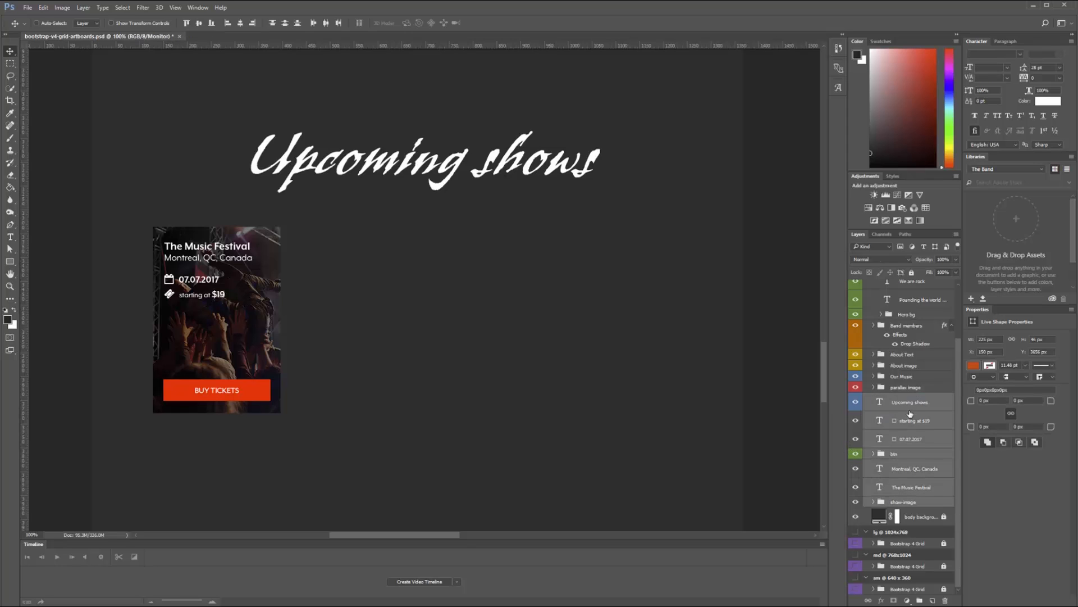
key(ctrl+g)
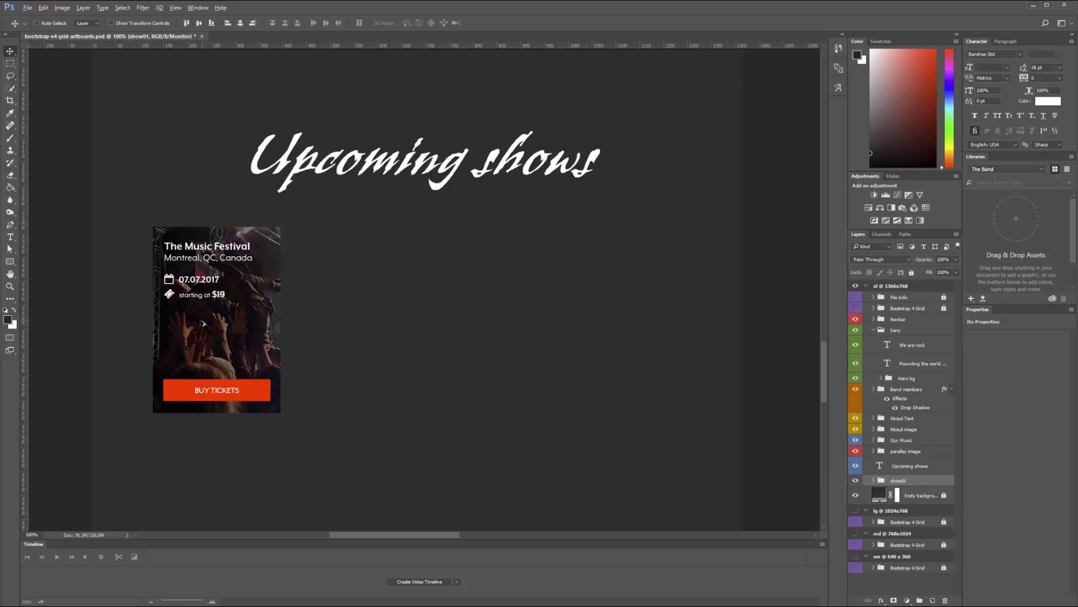
drag(204, 323, 330, 324)
drag(323, 332, 449, 350)
drag(466, 356, 611, 361)
Step: Centre the row of four show cards within the grid, using the guides, and hide the guides again
key(ctrl+semicolon)
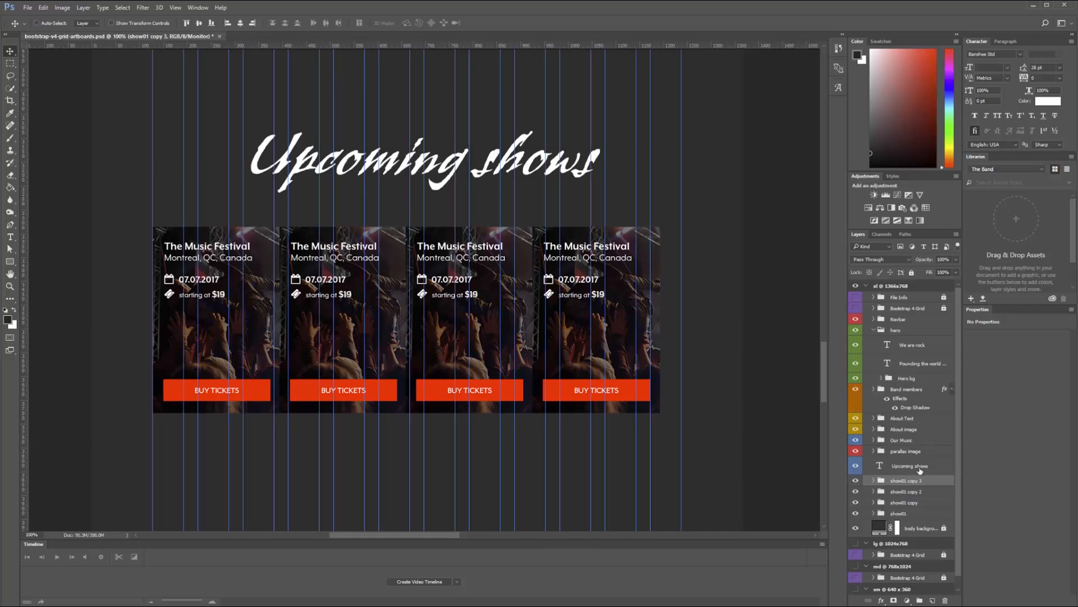
shift+click(913, 514)
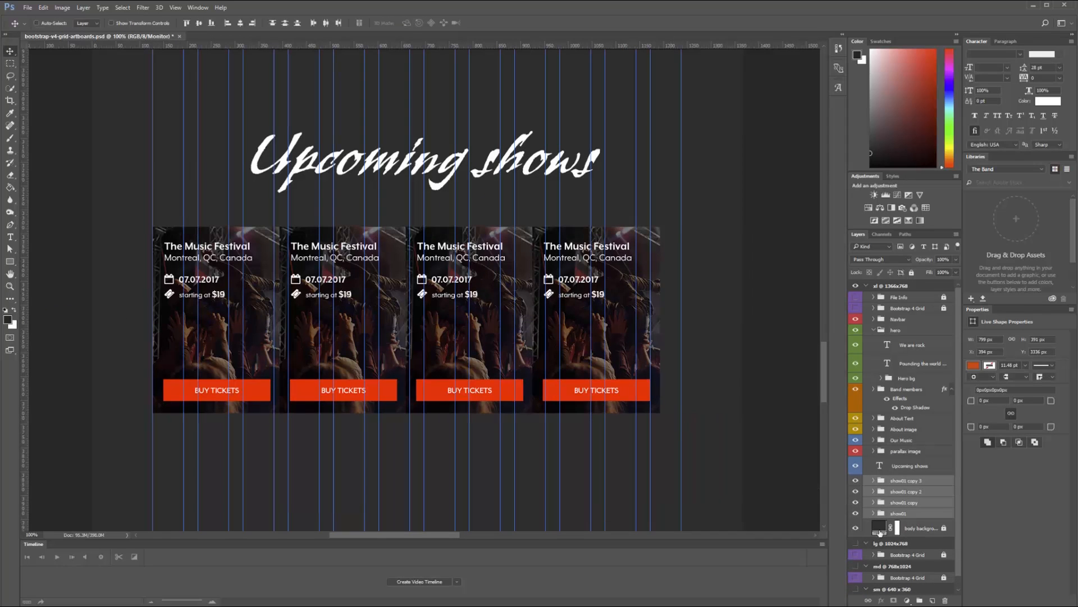
drag(635, 367, 646, 367)
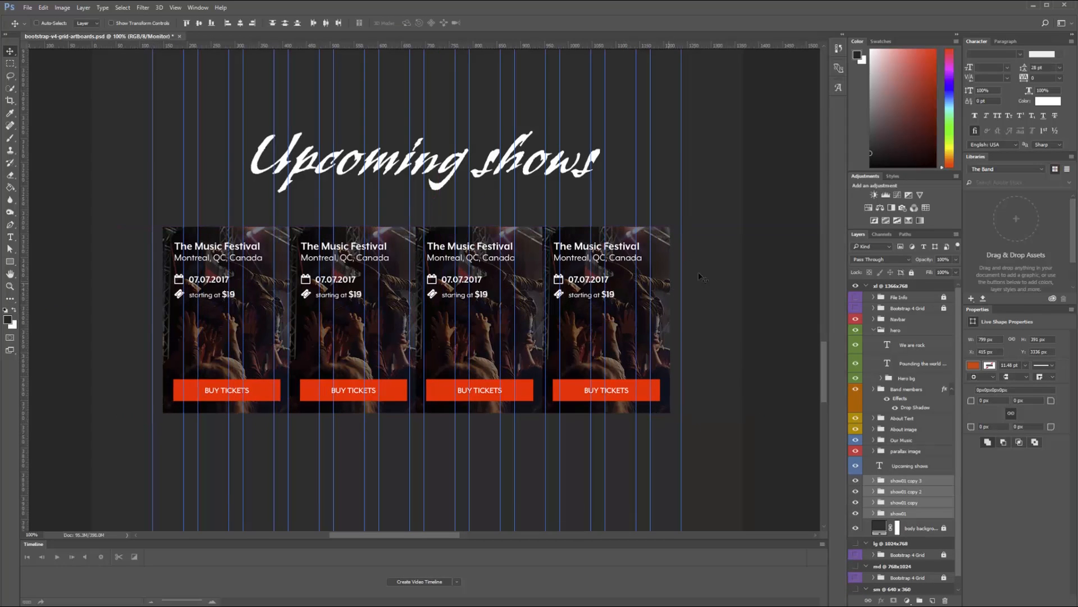
key(ctrl+semicolon)
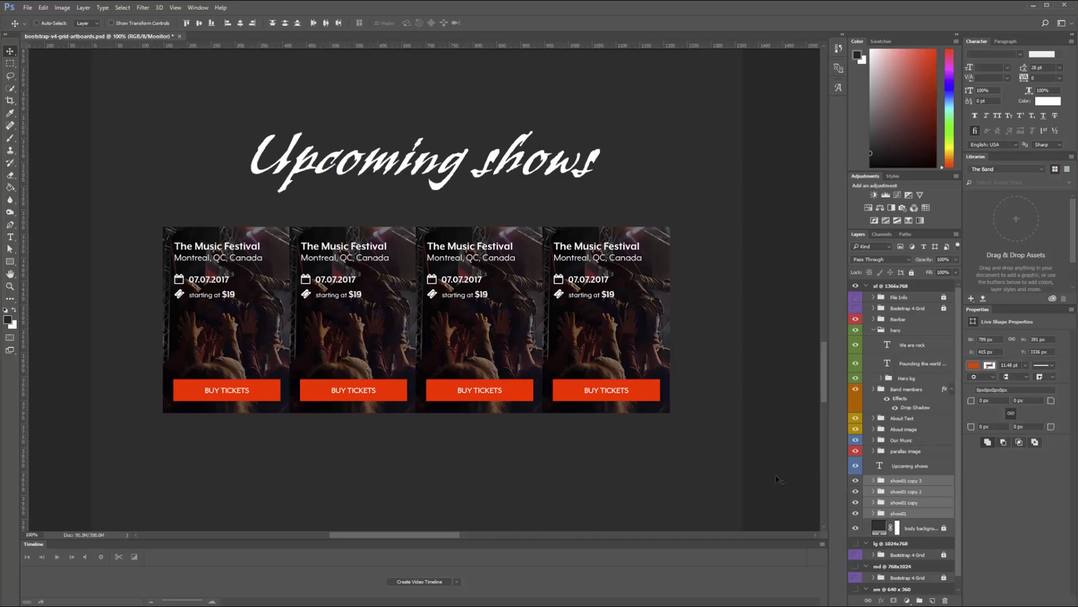
Step: Place the concert crowd photo from the image files into the document and move its layer into the show01 copy group
key(alt+Tab)
click(696, 329)
drag(638, 192, 221, 344)
key(Return)
drag(922, 485, 908, 520)
click(874, 502)
drag(959, 490, 959, 545)
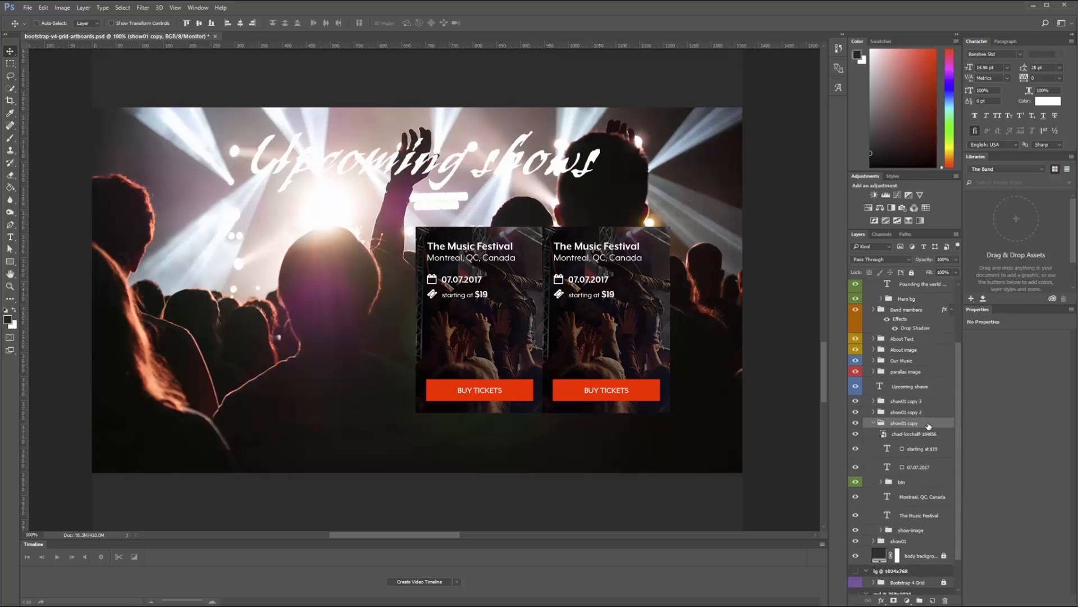
Step: Clip the chad-kirchoff crowd photo inside the second card's show-image group, then scale it down and position it over the card
drag(904, 524, 926, 549)
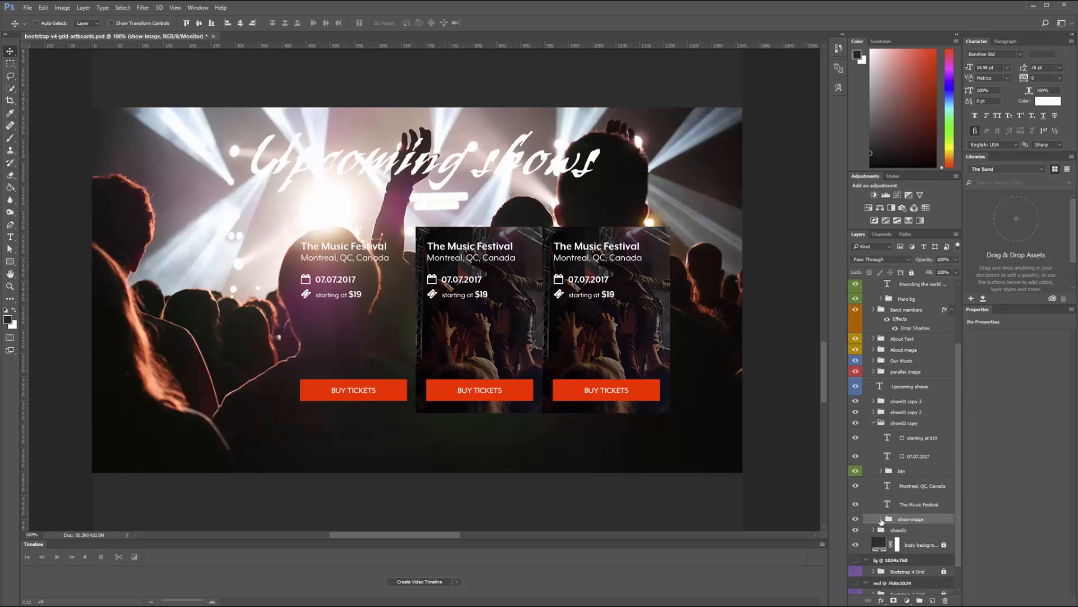
key(ctrl+t)
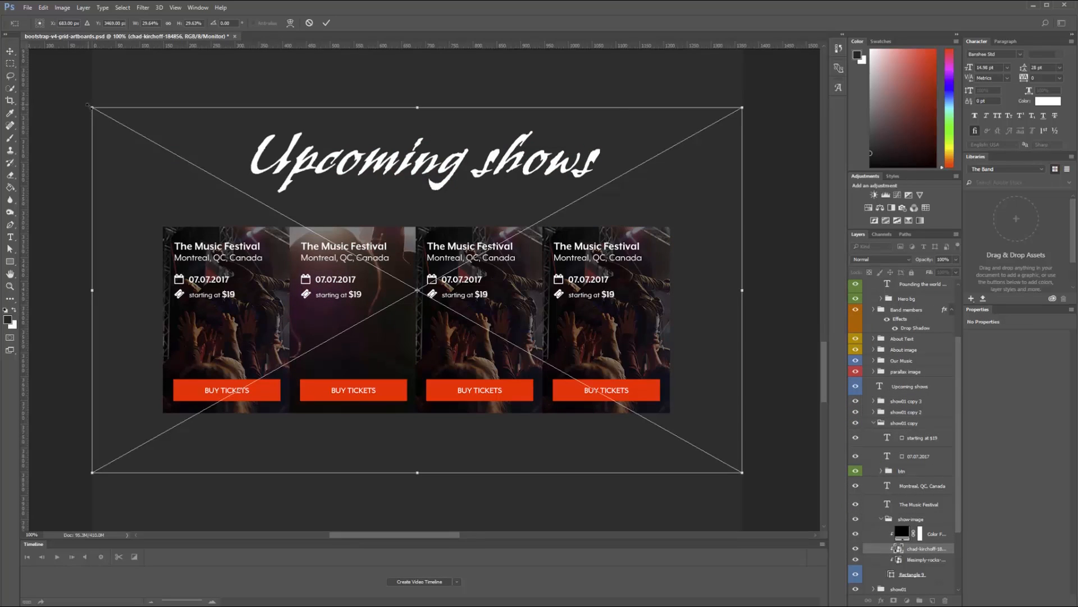
drag(93, 107, 235, 188)
drag(433, 229, 323, 253)
key(Return)
Step: Collapse the second card's group and rename it show02
click(881, 519)
click(874, 422)
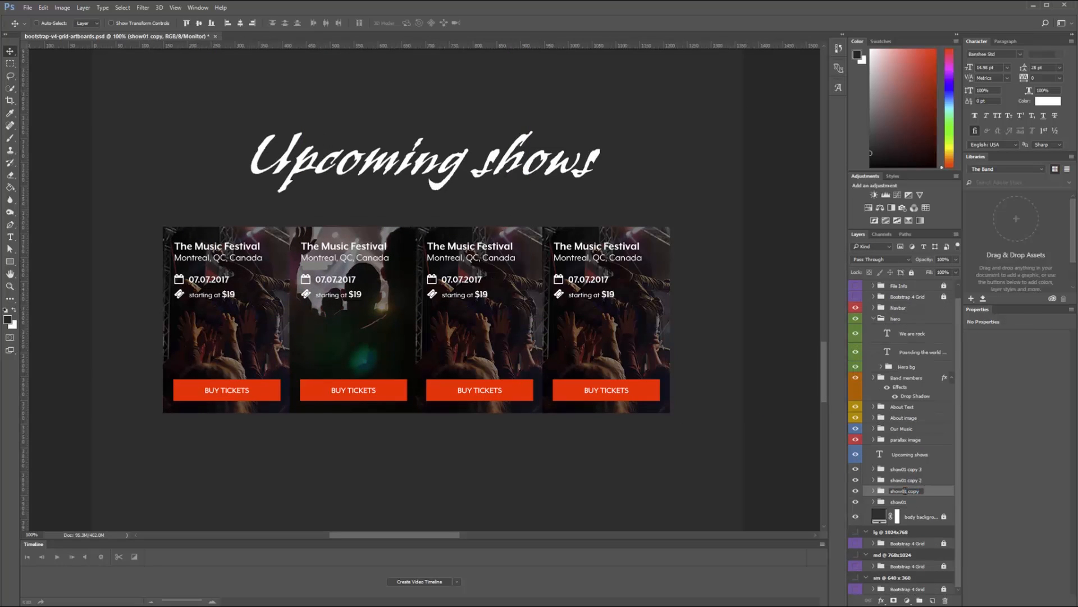
text(show02)
key(Return)
Step: Place boga-rin-119629.jpg above the existing photo in the third card's show-image group and clip it to the card
click(873, 479)
scroll(898, 483, down, 2)
click(881, 512)
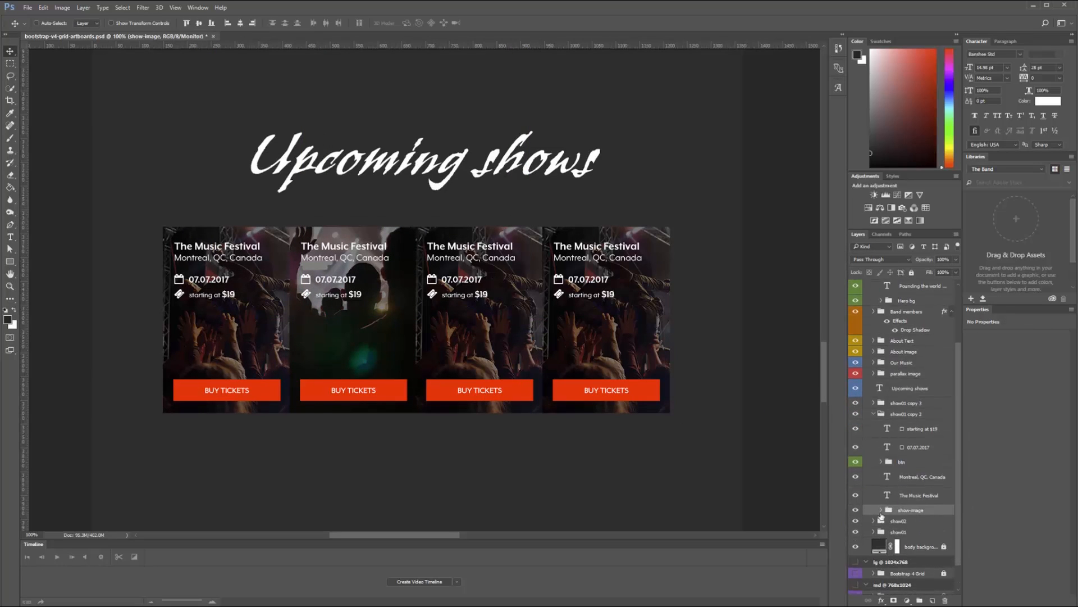
click(881, 511)
click(940, 557)
click(917, 541)
click(856, 541)
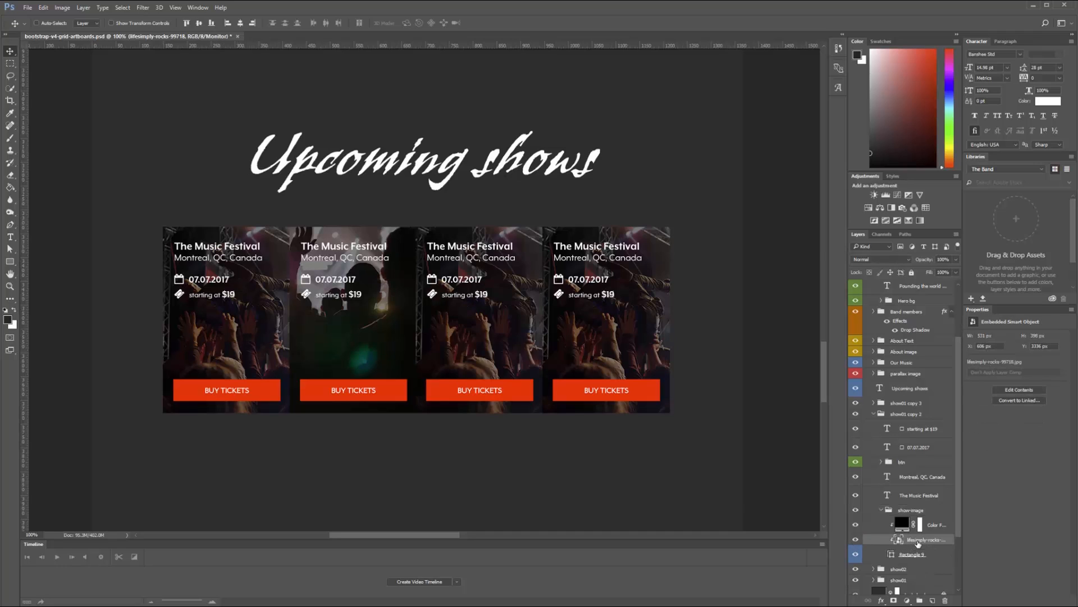
key(alt+Tab)
drag(527, 196, 204, 193)
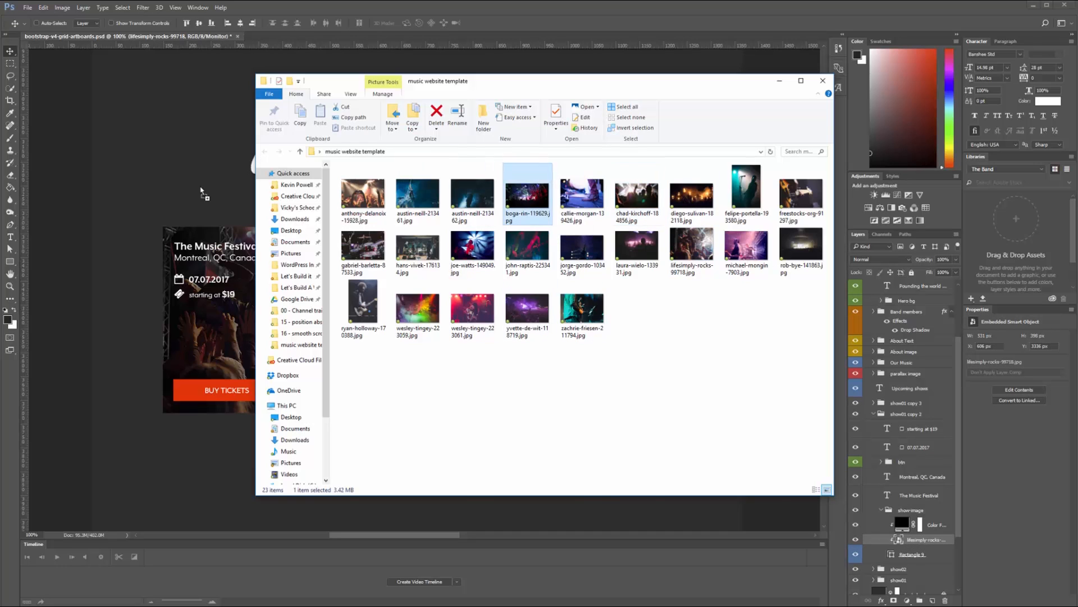
key(Return)
key(ctrl+alt+g)
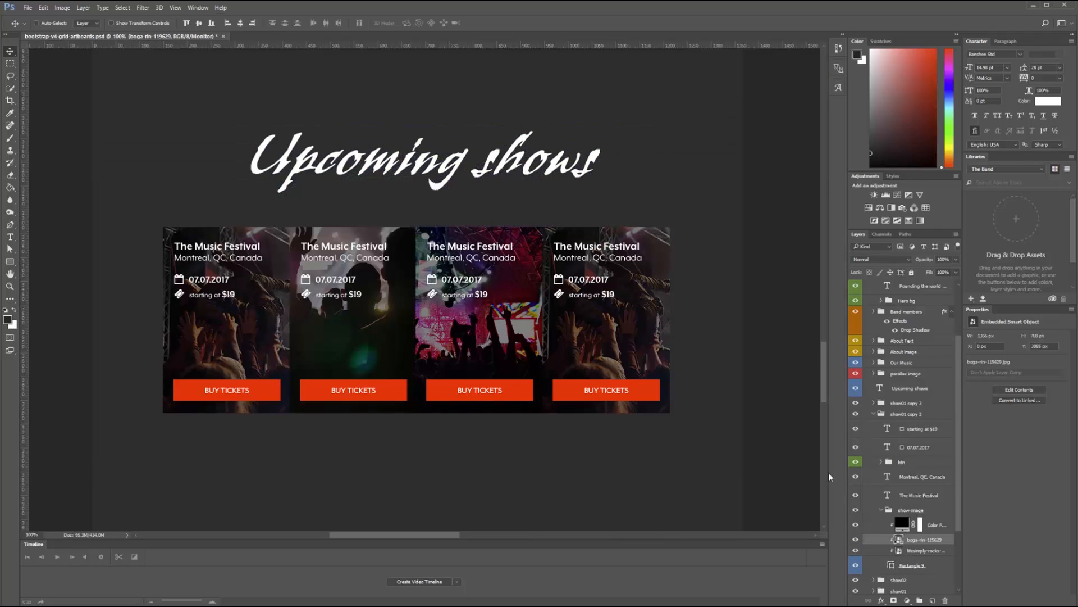
Step: Rename the third and fourth card groups show03 and show04
click(874, 414)
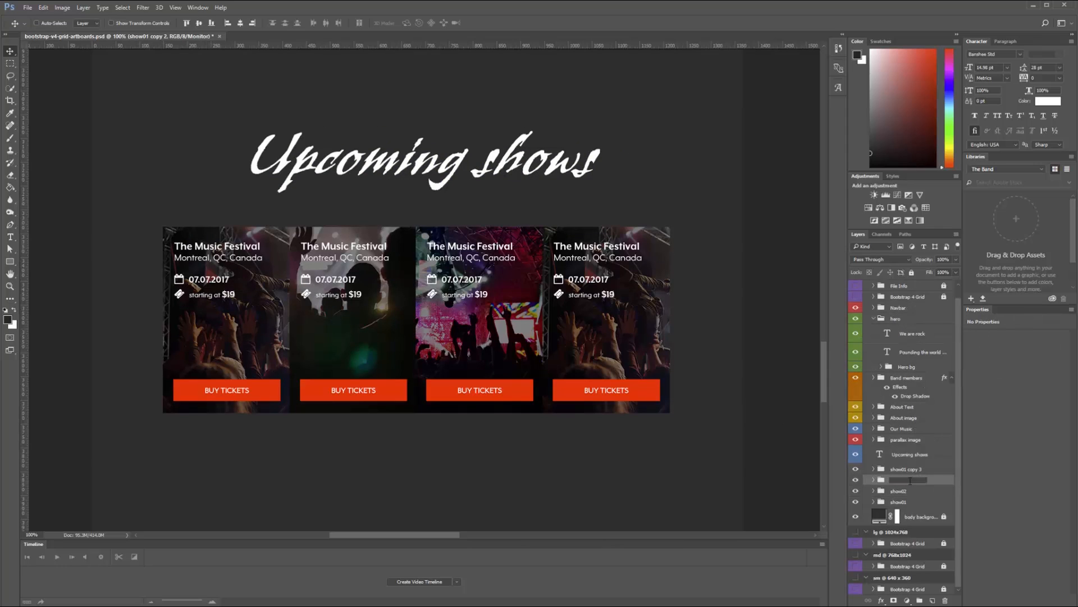
text(show03)
double_click(905, 469)
Step: Place anthony-delanoix-15928.jpg above the photo in show04's show-image group and clip it to the fourth card
click(874, 468)
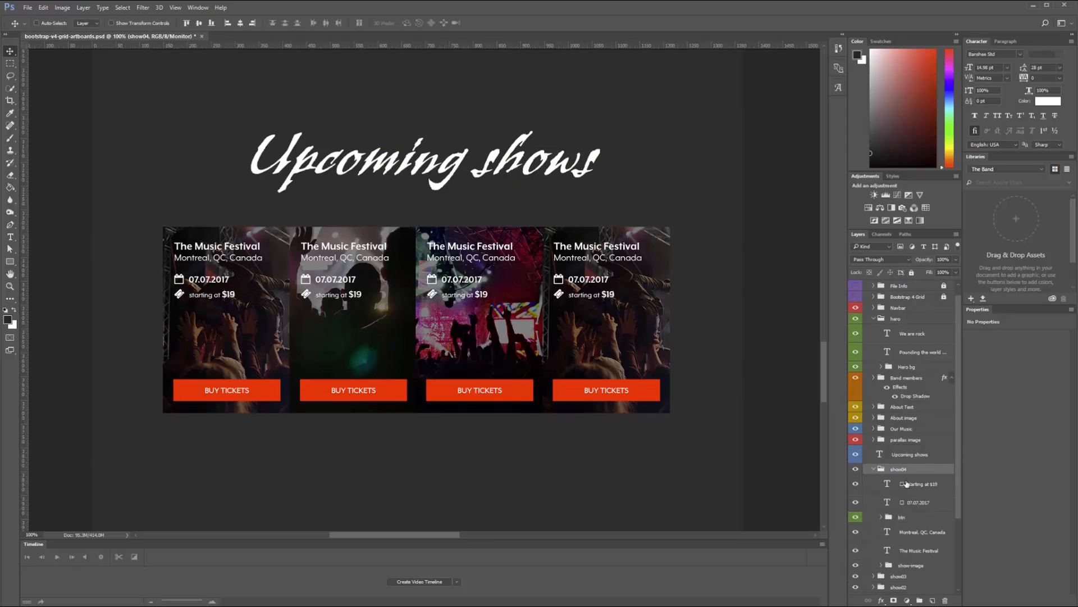
scroll(910, 478, down, 2)
click(881, 493)
click(923, 523)
key(alt+Tab)
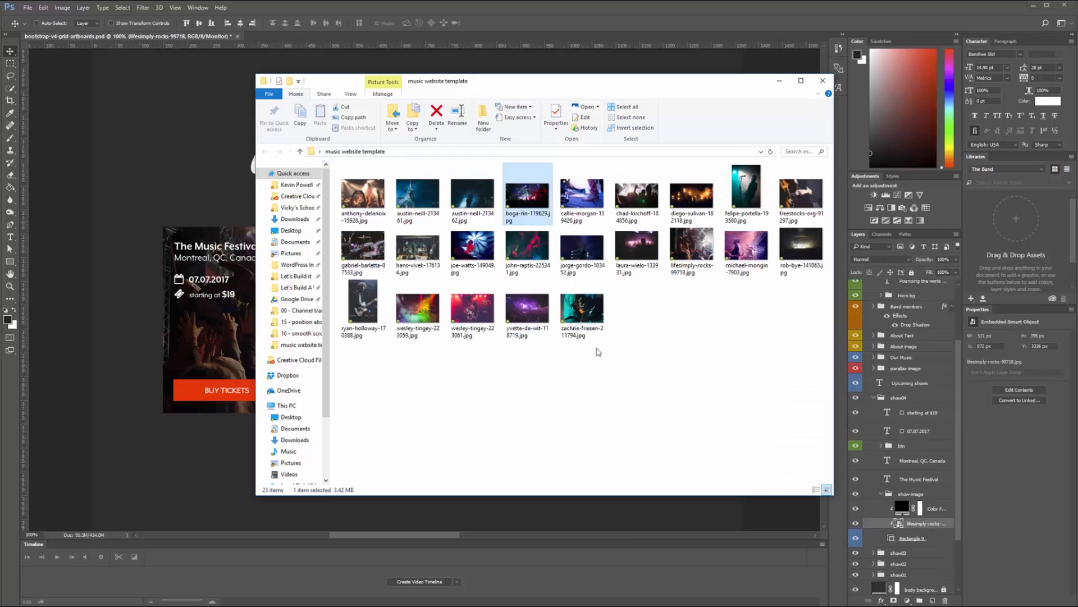
drag(366, 195, 157, 197)
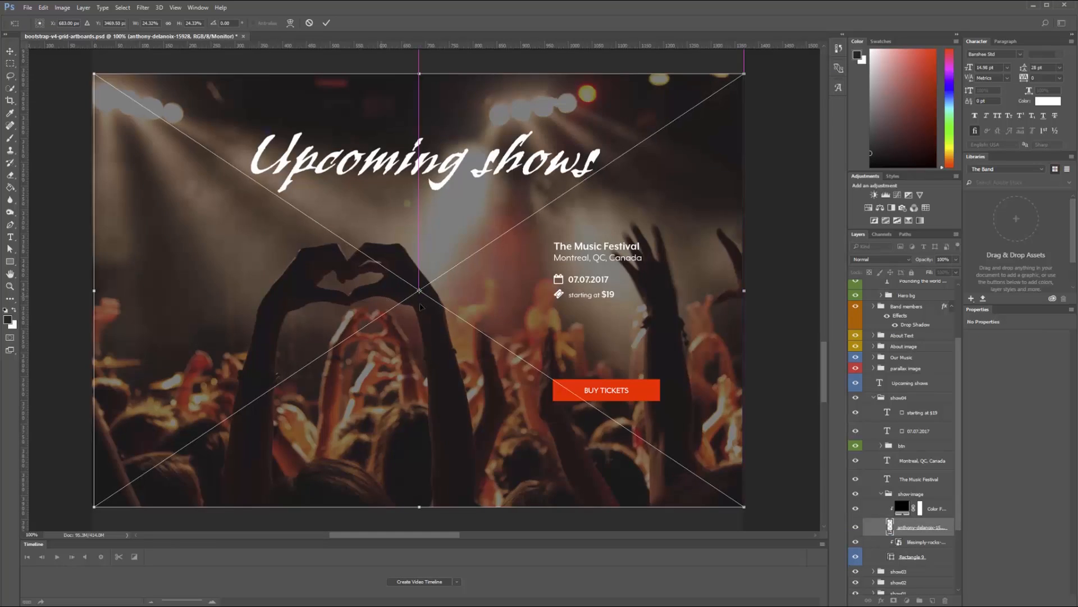
drag(404, 285, 632, 272)
key(Return)
alt+click(921, 529)
Step: Scale down the fourth card's new photo and shift it so the heart-shaped hands sit within the card
drag(381, 74, 493, 149)
drag(654, 294, 616, 294)
key(Return)
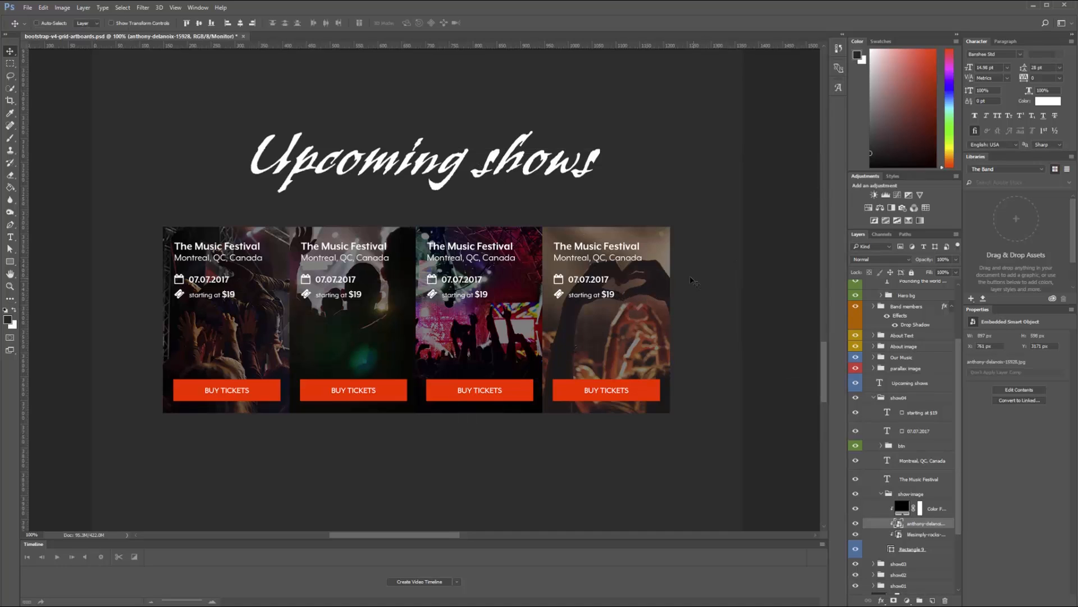
Step: Draw a full-width dark rectangle about 1367 × 183 px beneath the show cards and move its layer directly above the body background
scroll(821, 348, up, 2)
scroll(823, 353, down, 5)
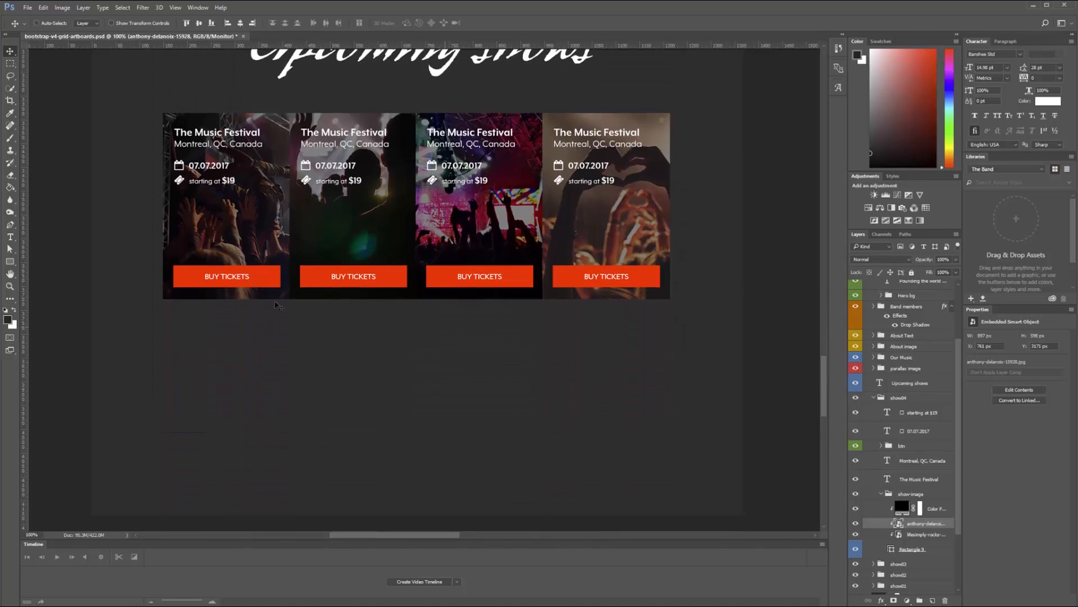
key(u)
drag(85, 330, 741, 433)
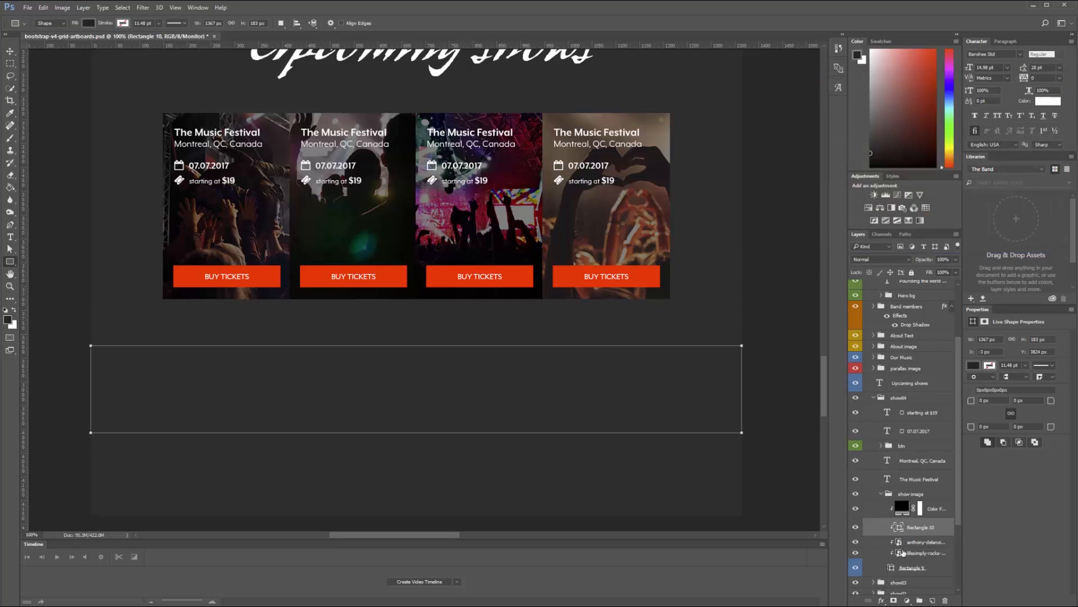
scroll(920, 466, down, 2)
drag(920, 458, 914, 543)
Step: Group the section heading with the four show groups, label the group violet and name it Upcoming shows
click(895, 518)
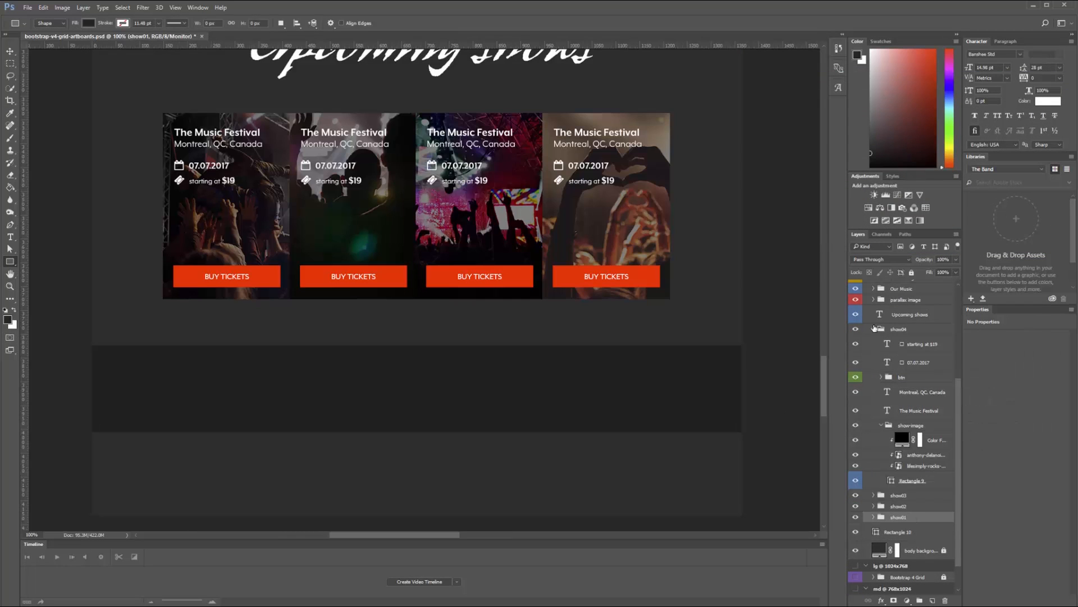
click(873, 329)
shift+click(904, 440)
key(ctrl+g)
right_click(897, 465)
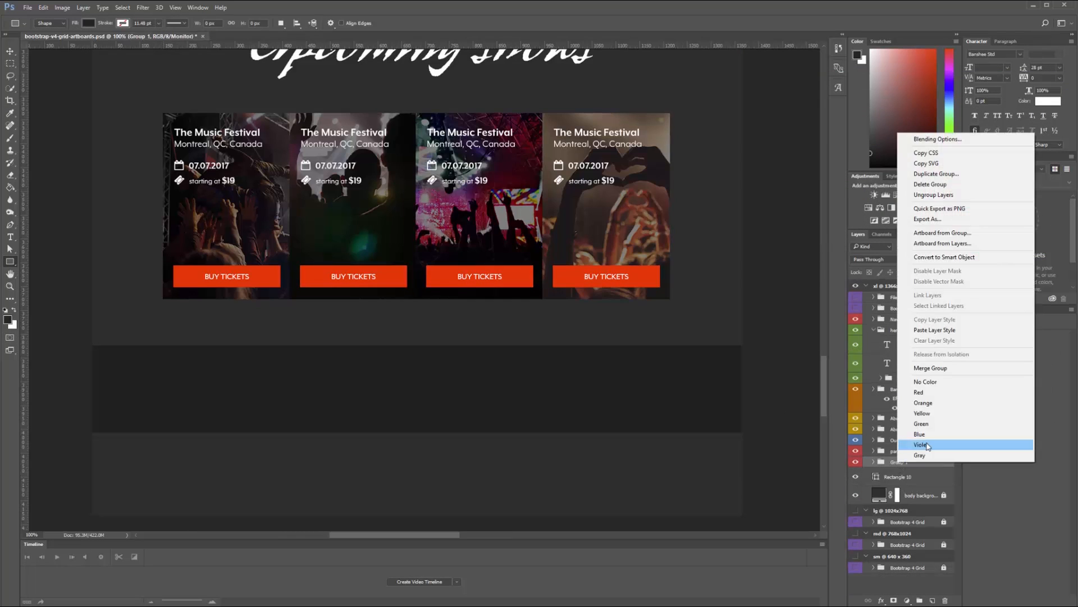
click(918, 445)
double_click(905, 463)
text(Upcoming shows)
key(Return)
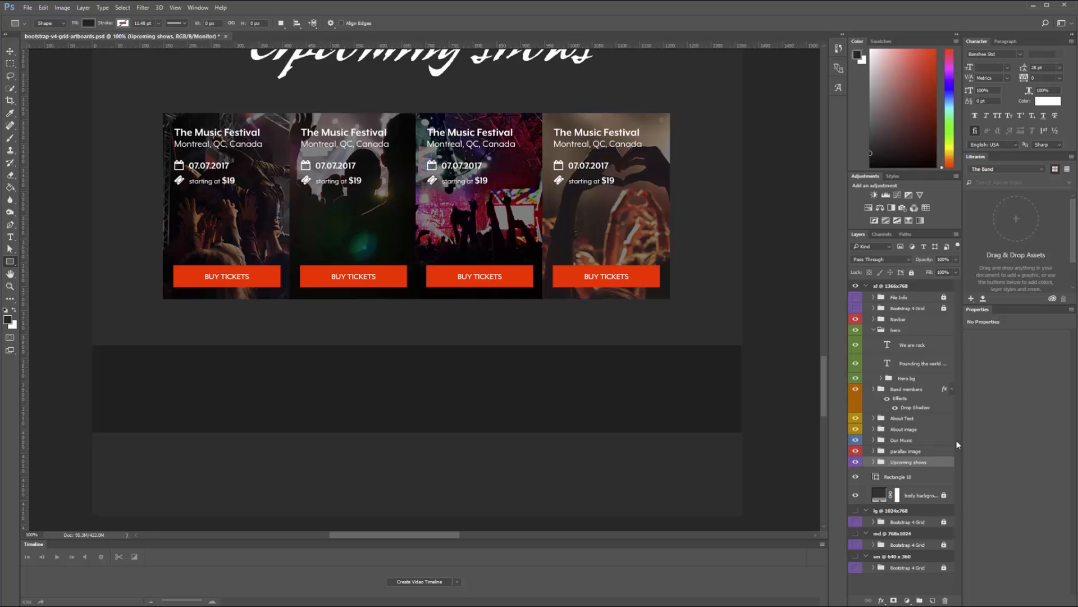
Step: Rename the dark rectangle's layer footer background and move the rectangle slightly down, to about Y 3853 px
double_click(893, 476)
text(footer background)
click(855, 477)
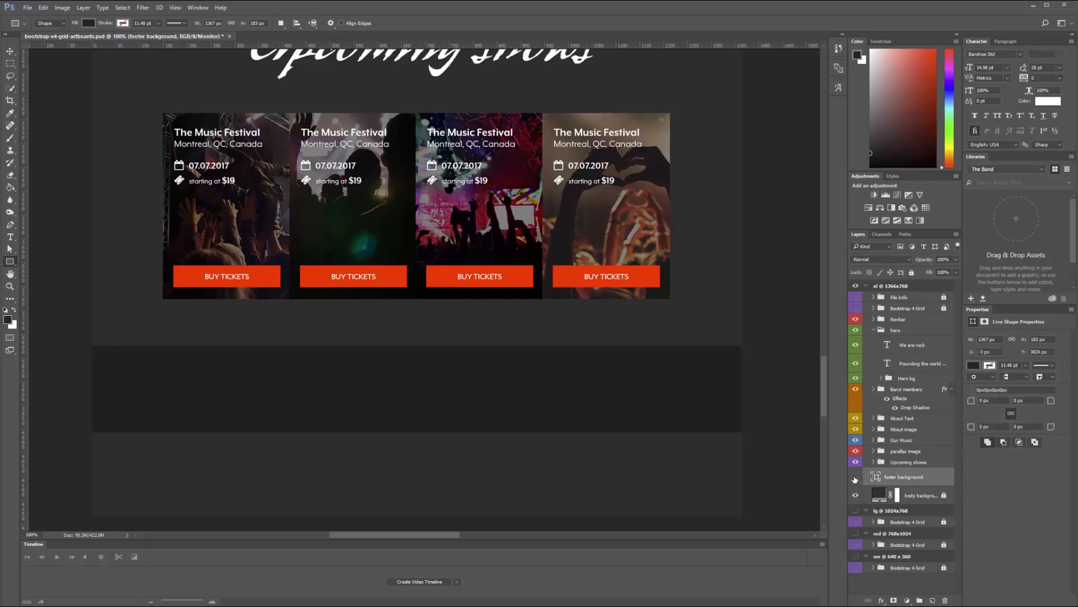
click(855, 477)
key(v)
drag(271, 390, 271, 391)
drag(325, 391, 325, 403)
Step: Start a text line above the footer, switch to the browser, search Google for copyright symbol and copy the © character
key(t)
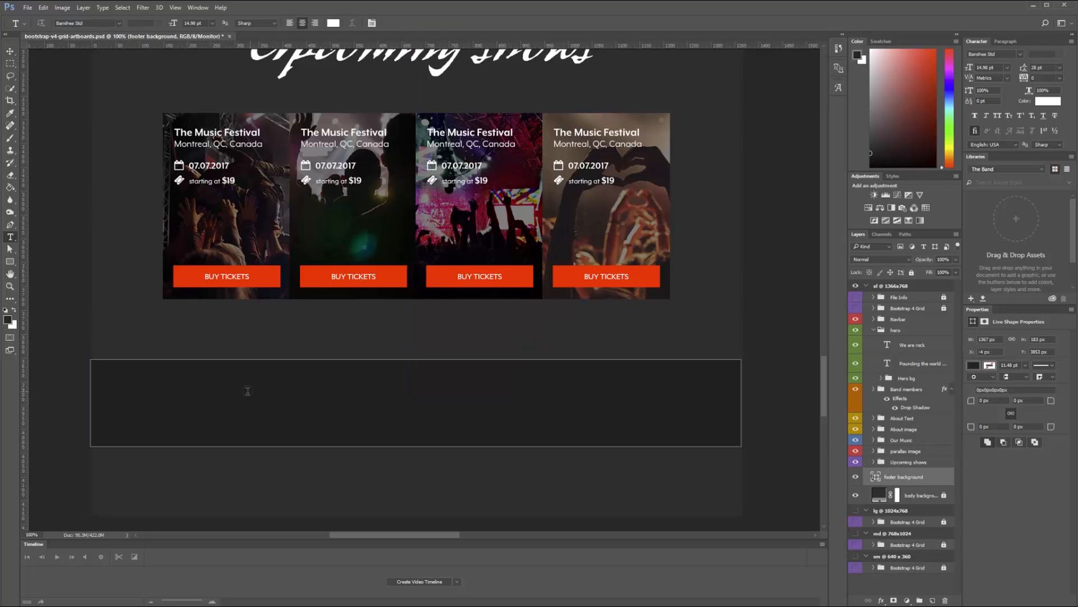
click(191, 338)
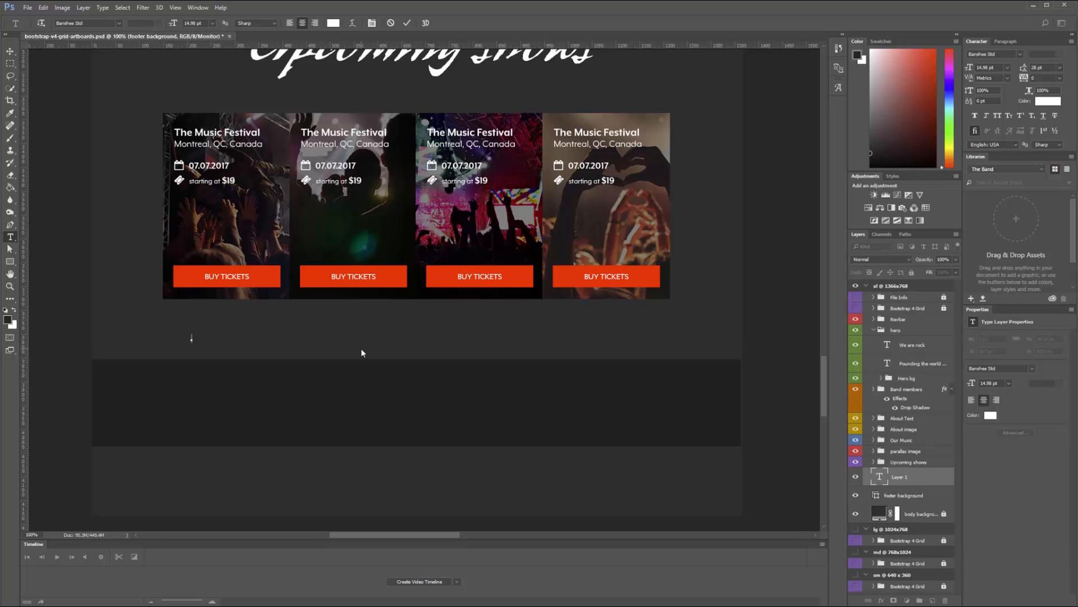
key(alt+Tab)
key(alt+Tab)
click(362, 38)
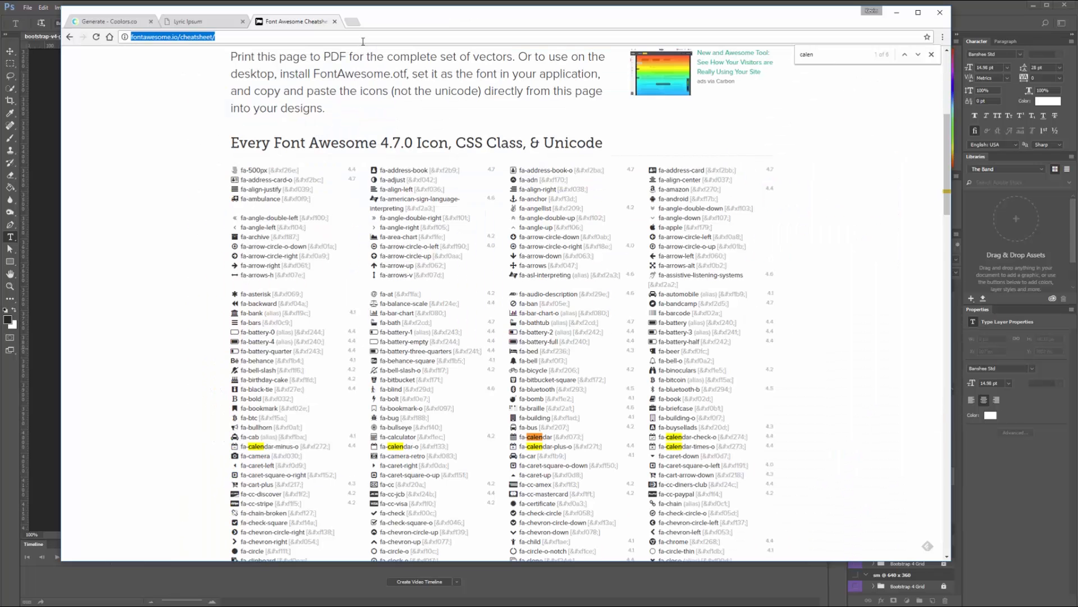
text(copyright+symbol&oq=copy&aqs=chr)
key(Return)
double_click(154, 140)
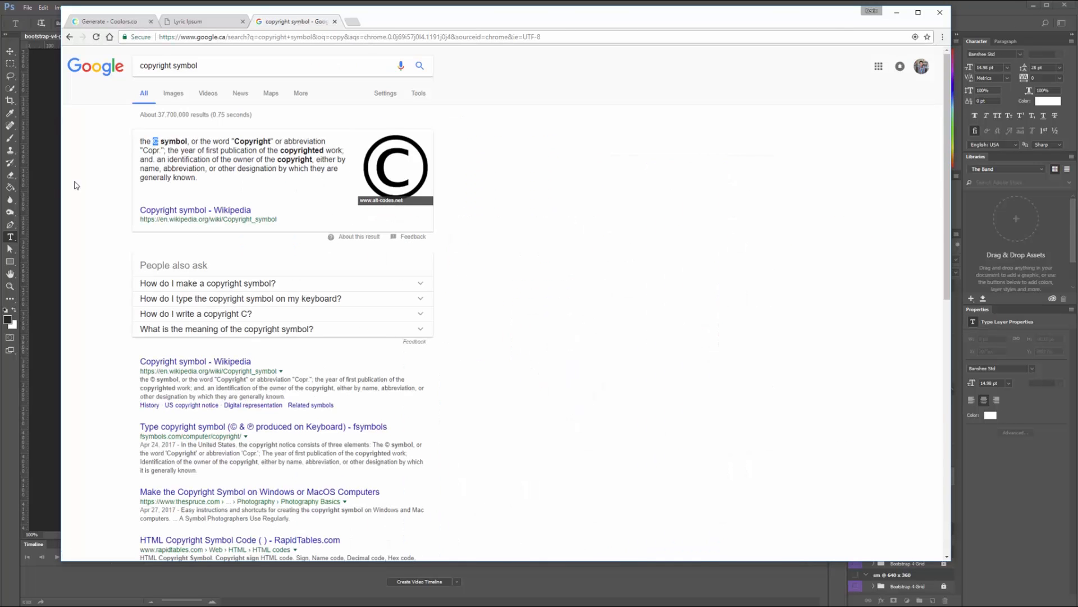
key(ctrl+c)
Step: Back in Photoshop, paste the symbol and complete the line as "© 2017 the band by" plus the author's first name
key(alt+Tab)
key(ctrl+v)
text(2017 the band llc)
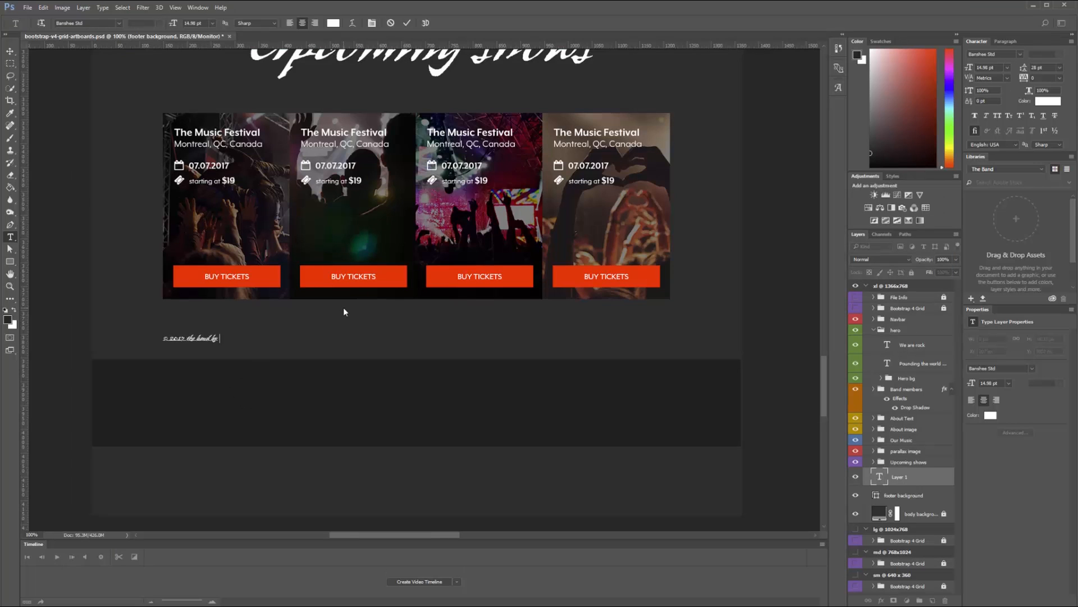
text( kevin)
Step: Set the copyright line in Mr Eaves XL Mod OT Book and capitalise the author's first name
key(ctrl+a)
click(119, 22)
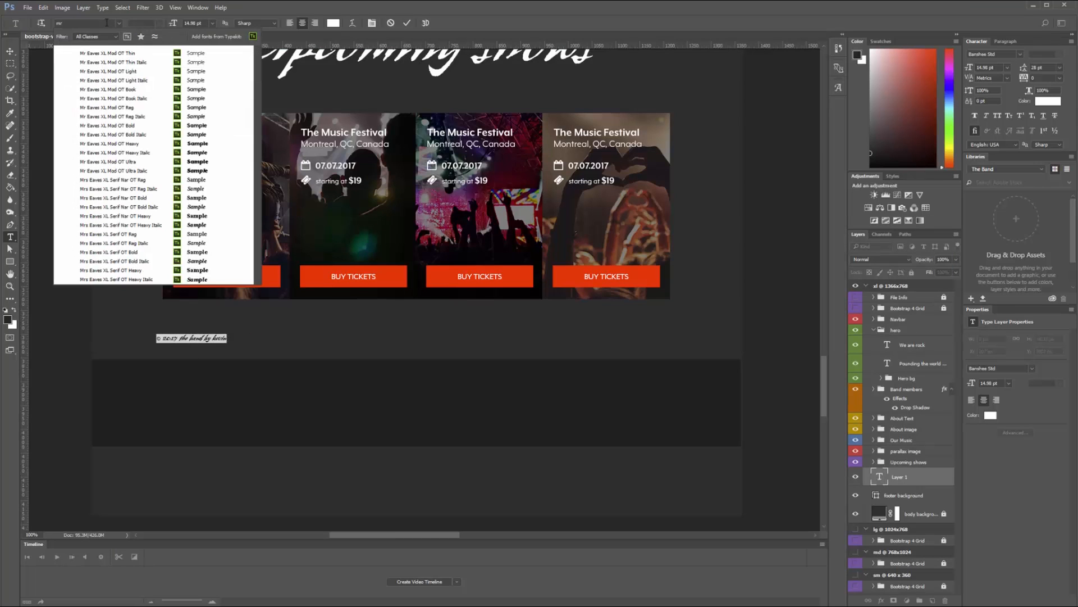
click(144, 92)
click(215, 338)
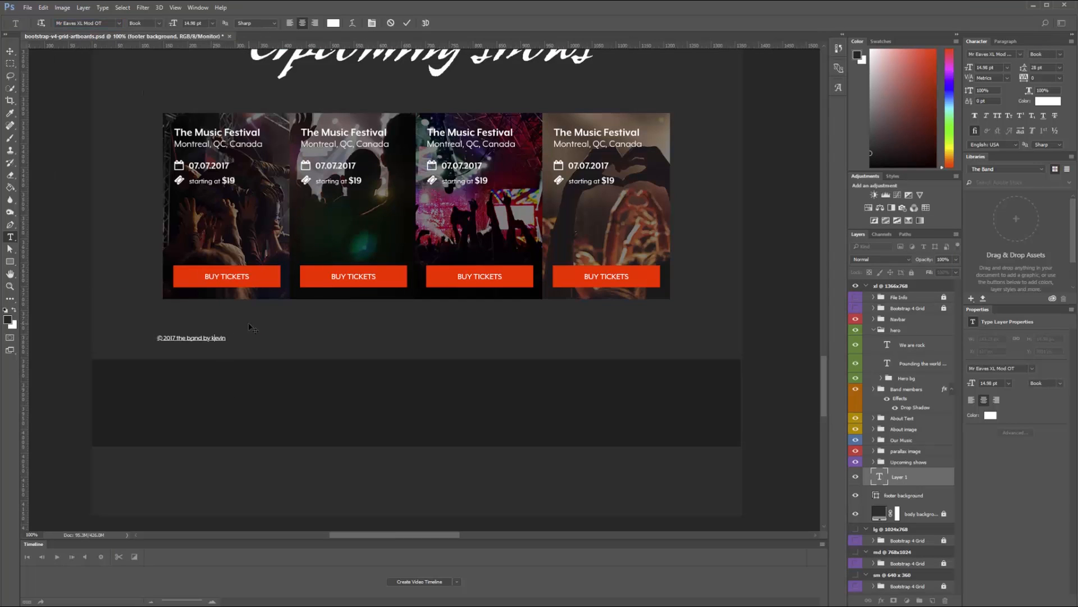
key(ctrl+Return)
Step: Move the copyright line into the left part of the footer, checking it against the guides, and enlarge it to 21 pt
drag(225, 349, 265, 403)
key(ctrl+h)
key(v)
key(ctrl+h)
key(t)
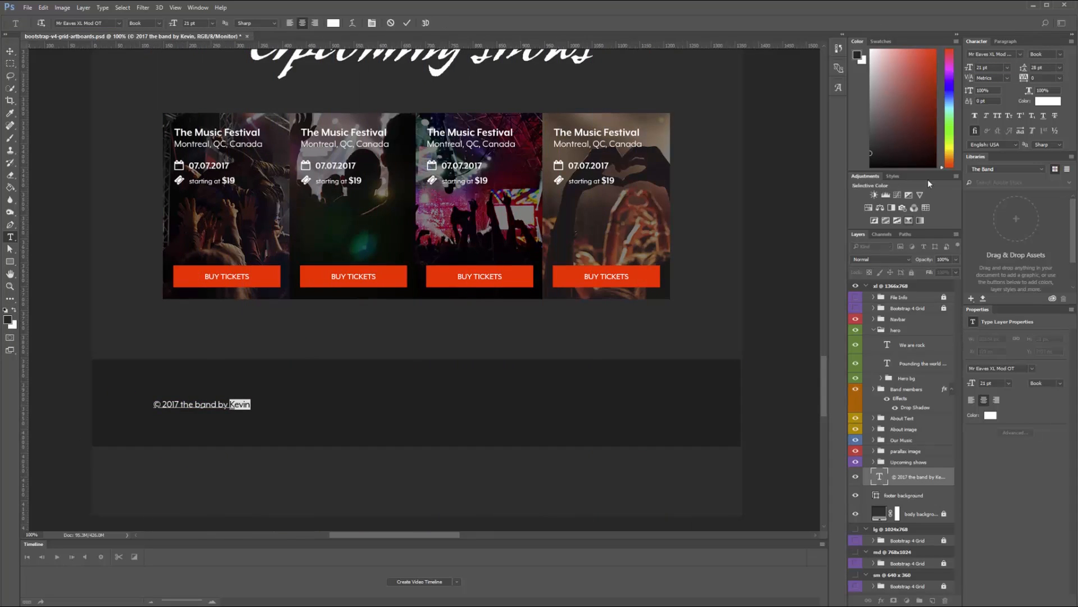
Step: Colour the "by" and author's name part of the copyright line dark grey 525252
click(1049, 101)
drag(832, 184, 813, 186)
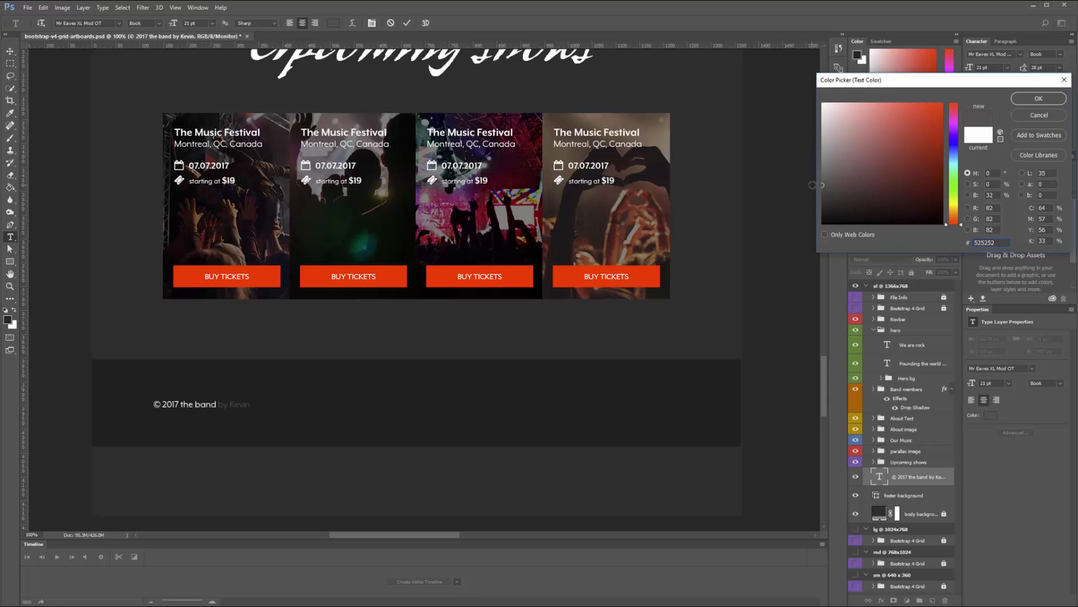
click(1035, 99)
Step: Colour the "© 2017 the band" part of the copyright line mid grey
drag(217, 404, 155, 375)
click(1037, 103)
drag(830, 194, 794, 168)
click(1035, 100)
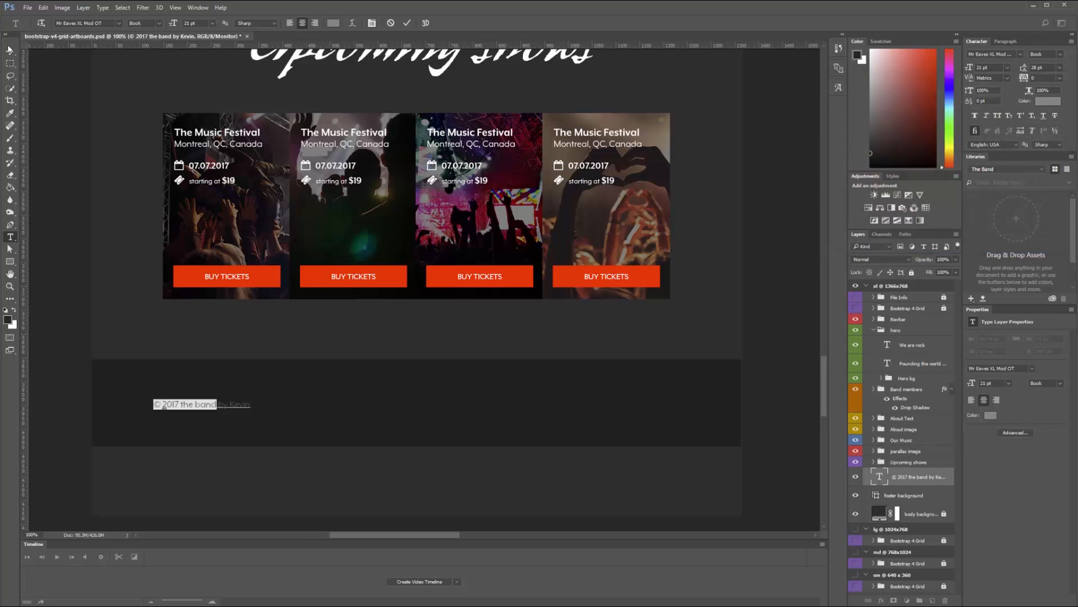
key(ctrl+Return)
Step: Duplicate the copyright line into the right half of the footer and right-align the copy's text
key(v)
drag(237, 412, 581, 408)
key(t)
click(315, 23)
Step: Replace the duplicated line's text with facebook / twitter / instagram / soundcloud
click(516, 404)
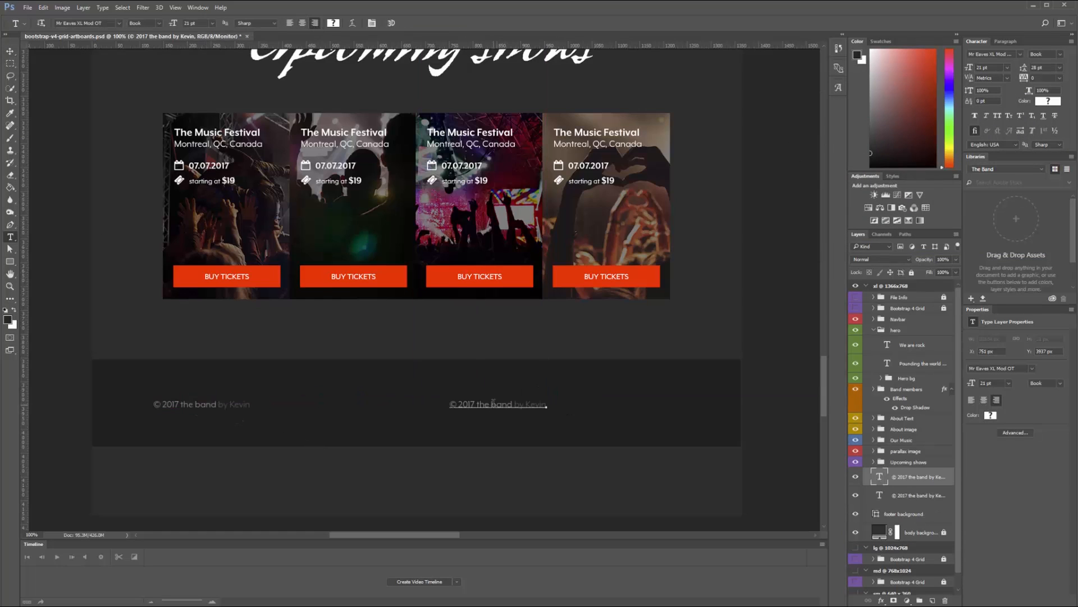
key(ctrl+a)
text(face)
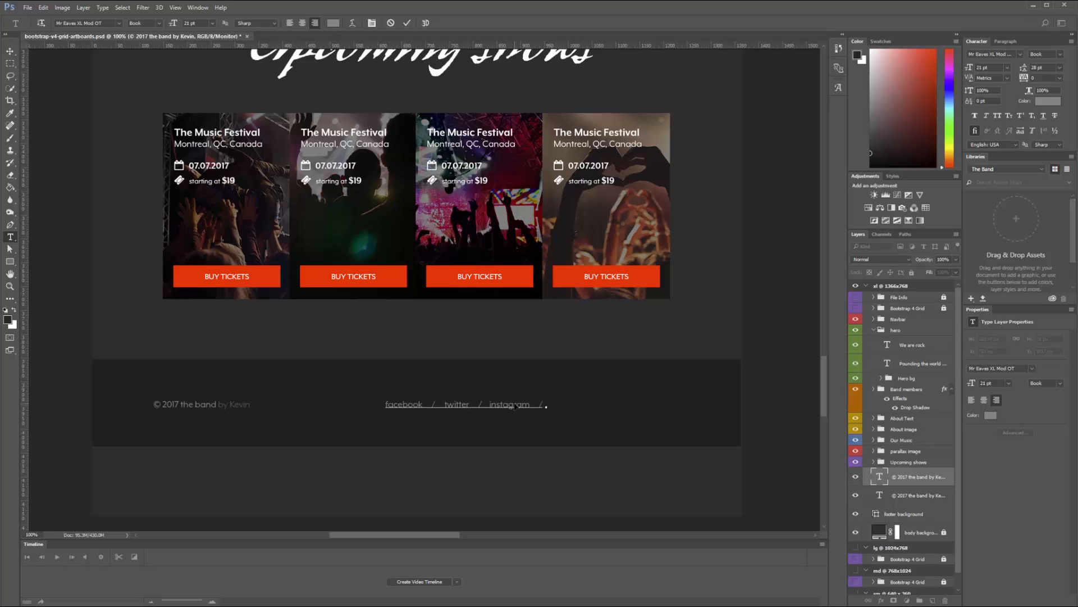
text(oundcloud)
key(ctrl+Return)
Step: Move the social links line to the right end of the footer, using the guides, and hide the guides again
key(v)
drag(515, 406, 669, 409)
key(ctrl+semicolon)
Step: Colour the slash between facebook and twitter dark grey 4f4f4f, sampled from the copyright by-line
key(t)
click(517, 403)
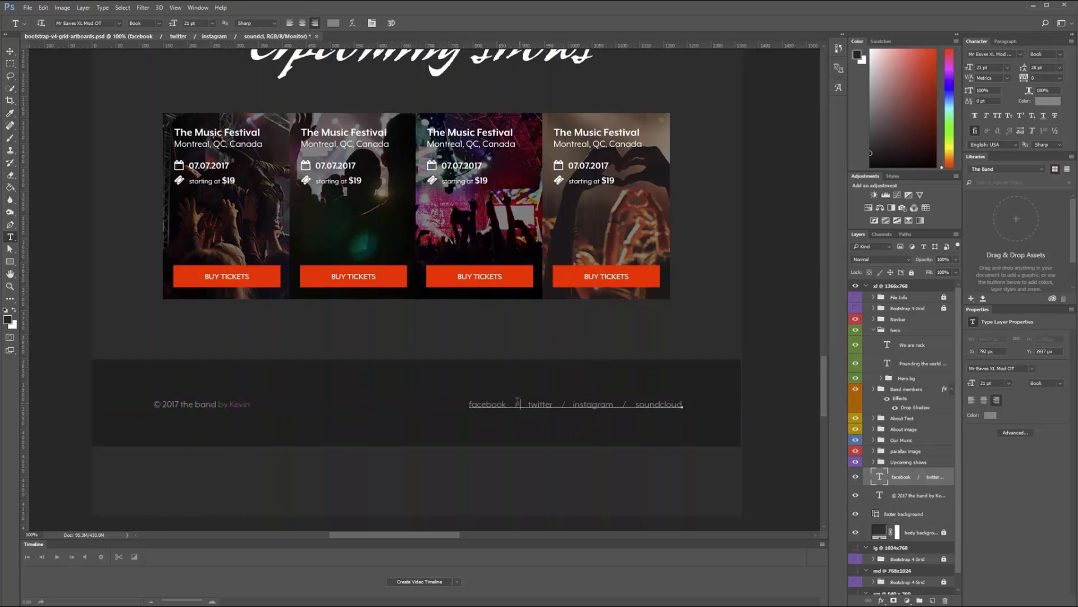
click(333, 23)
scroll(217, 415, up, 10)
click(218, 169)
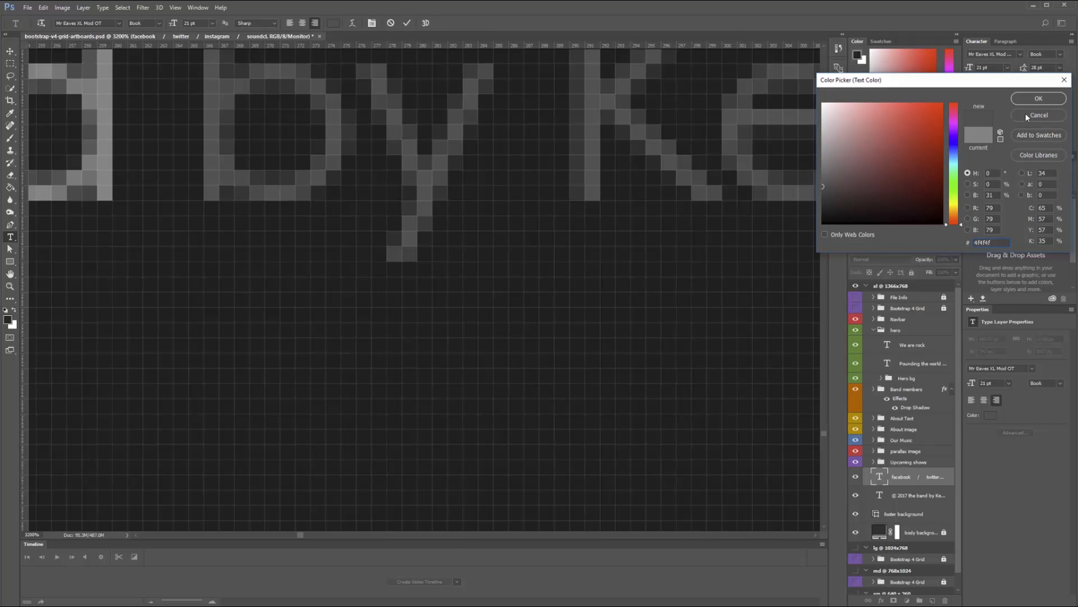
click(1038, 99)
key(ctrl+1)
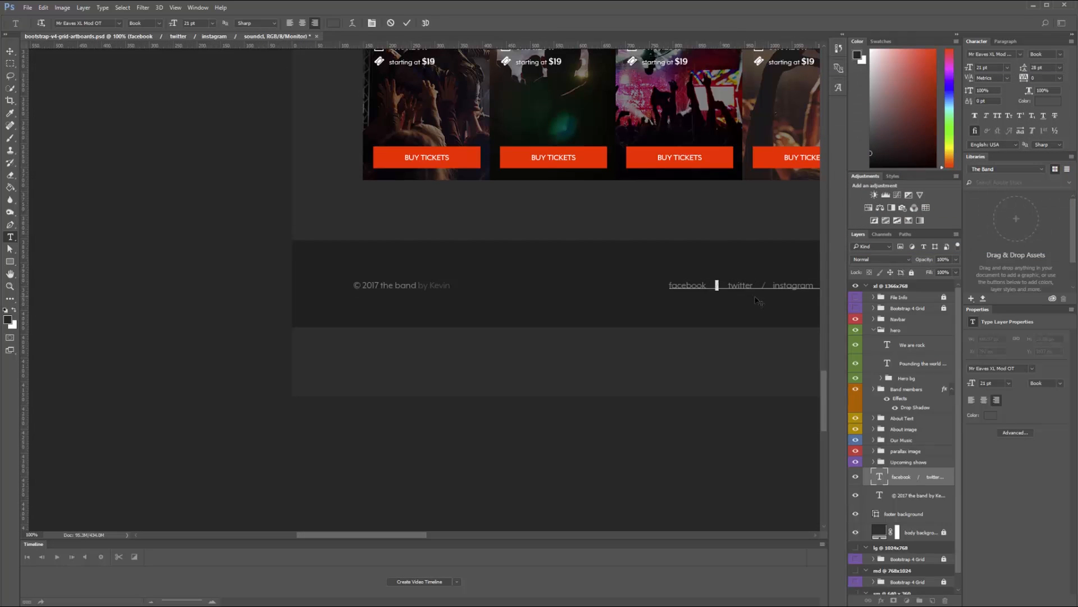
key(ctrl+Return)
Step: Copy the dark grey slash over the two remaining slashes in the social links line
drag(760, 307, 412, 324)
double_click(370, 303)
key(ctrl+c)
double_click(416, 303)
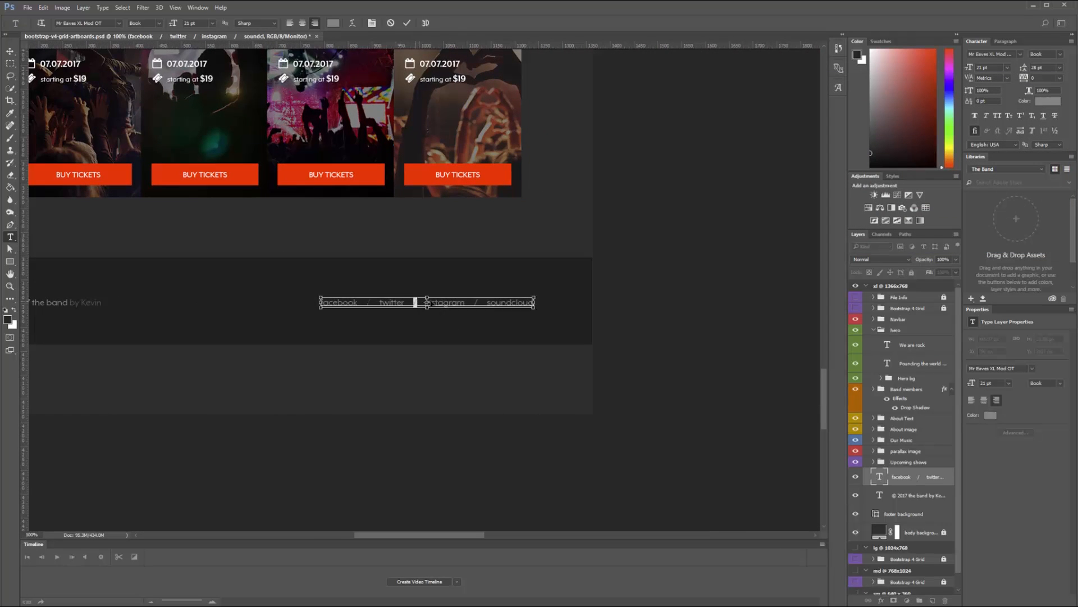
key(ctrl+v)
double_click(475, 302)
key(ctrl+v)
key(ctrl+Return)
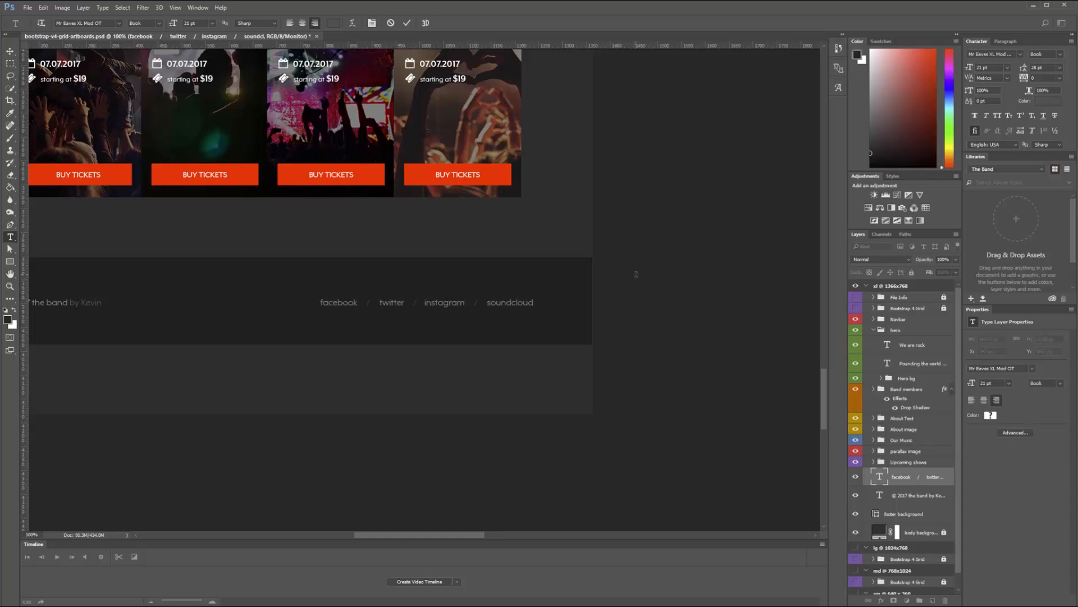
Step: Shorten the xl artboard to 4036 px high so that it ends at the footer's lower edge
scroll(577, 362, left, 5)
click(7, 53)
click(53, 60)
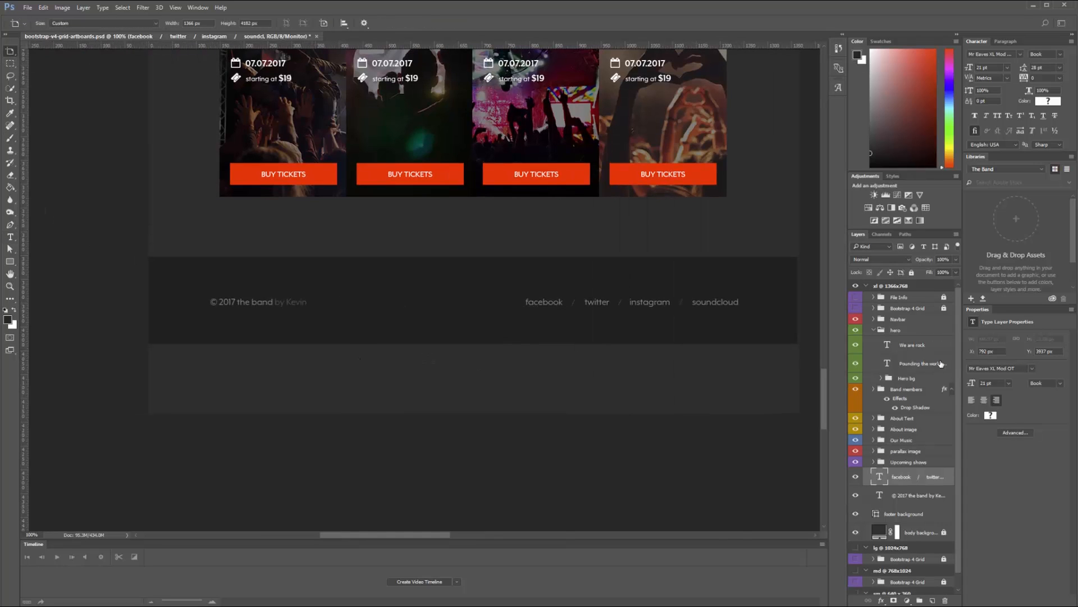
click(517, 361)
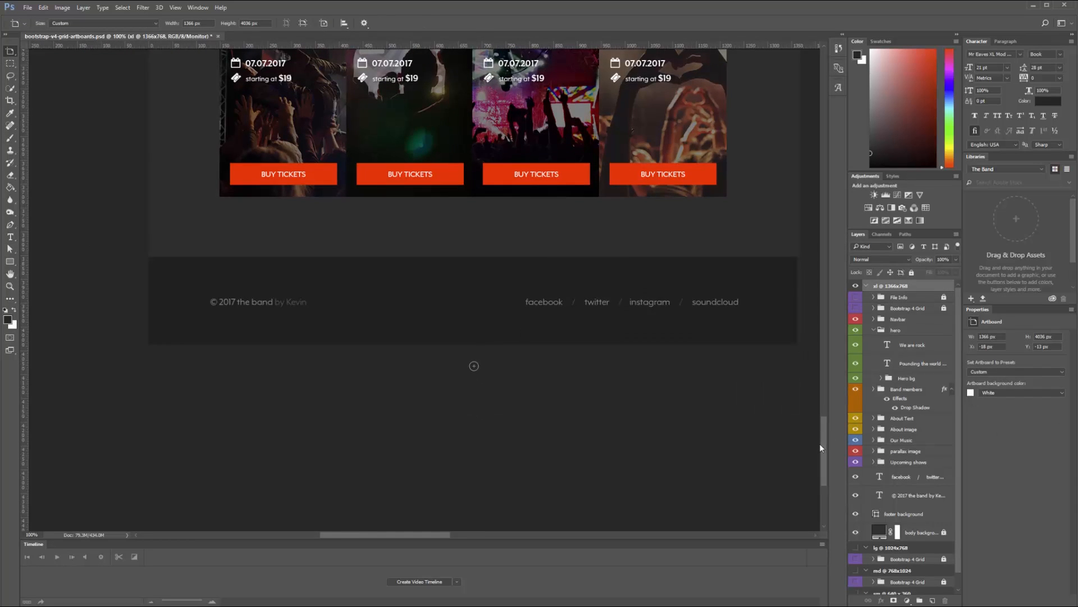
Step: Review the whole page from the hero through the band members and music sections and back to the hero
drag(820, 448, 810, 209)
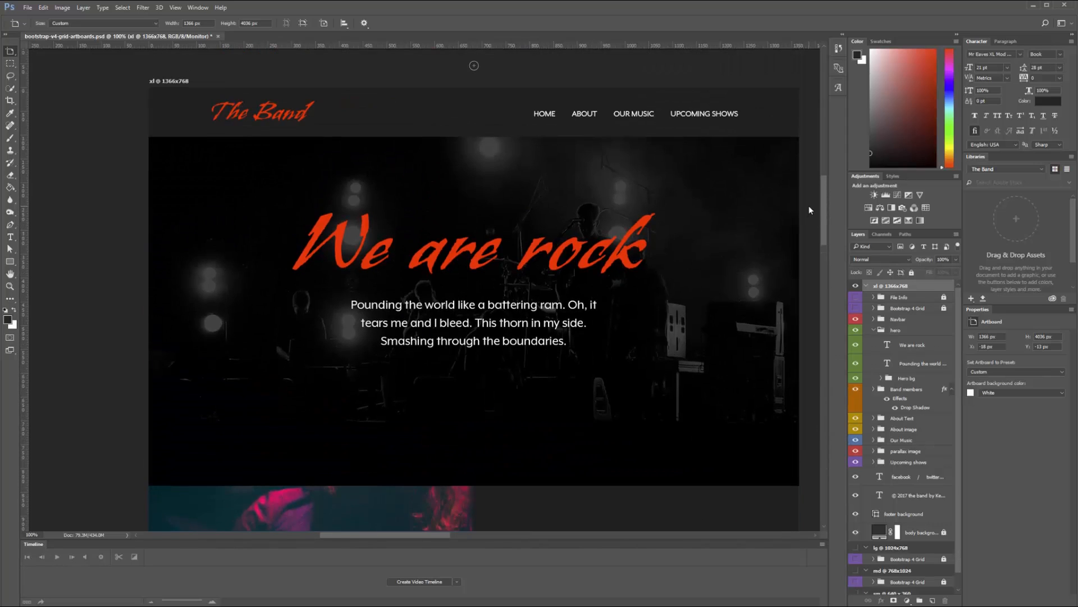
drag(306, 121, 238, 120)
drag(344, 312, 347, 79)
drag(479, 449, 490, 67)
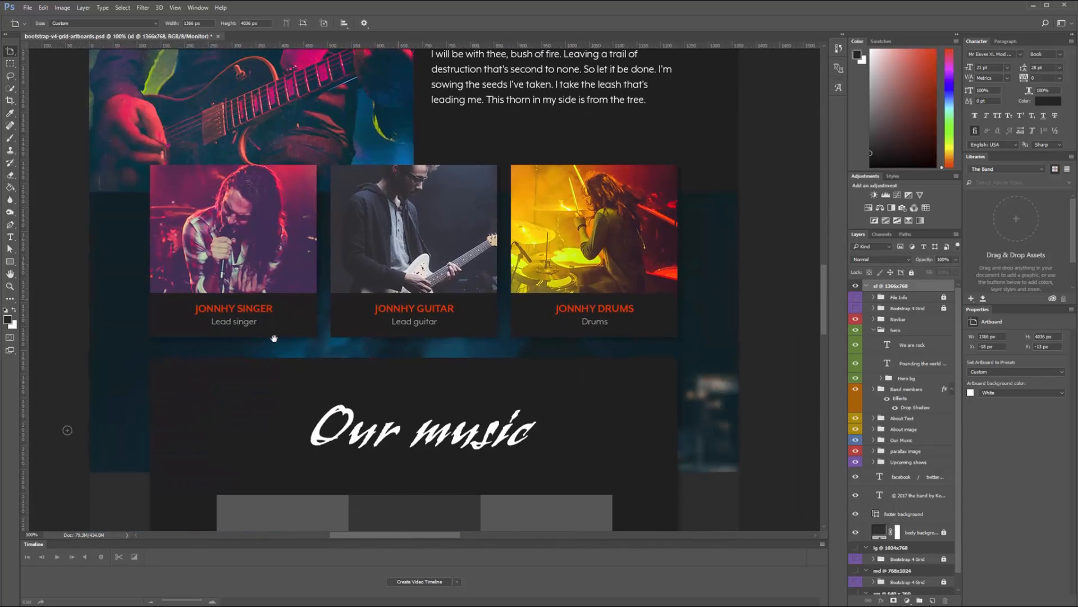
drag(533, 419, 527, 202)
drag(553, 421, 537, 116)
drag(823, 403, 814, 213)
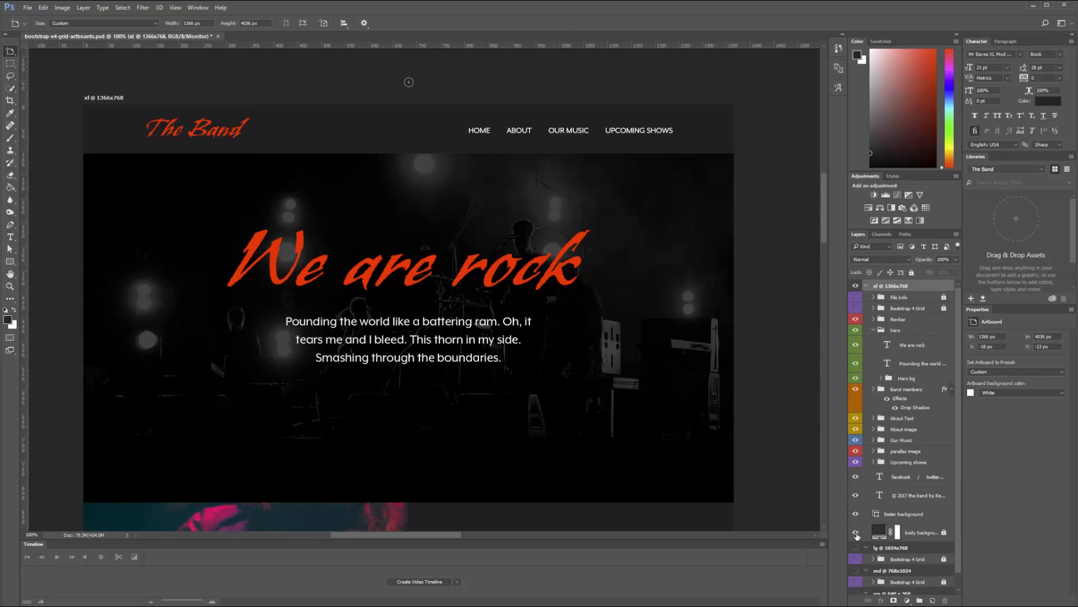
key(v)
click(907, 378)
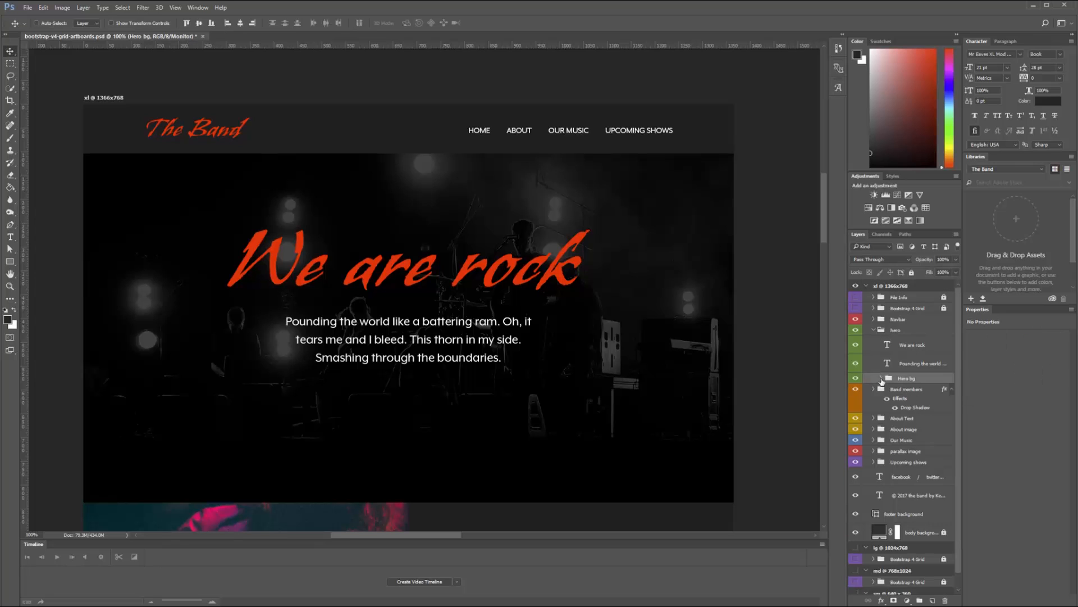
click(881, 378)
click(901, 393)
click(906, 601)
click(921, 407)
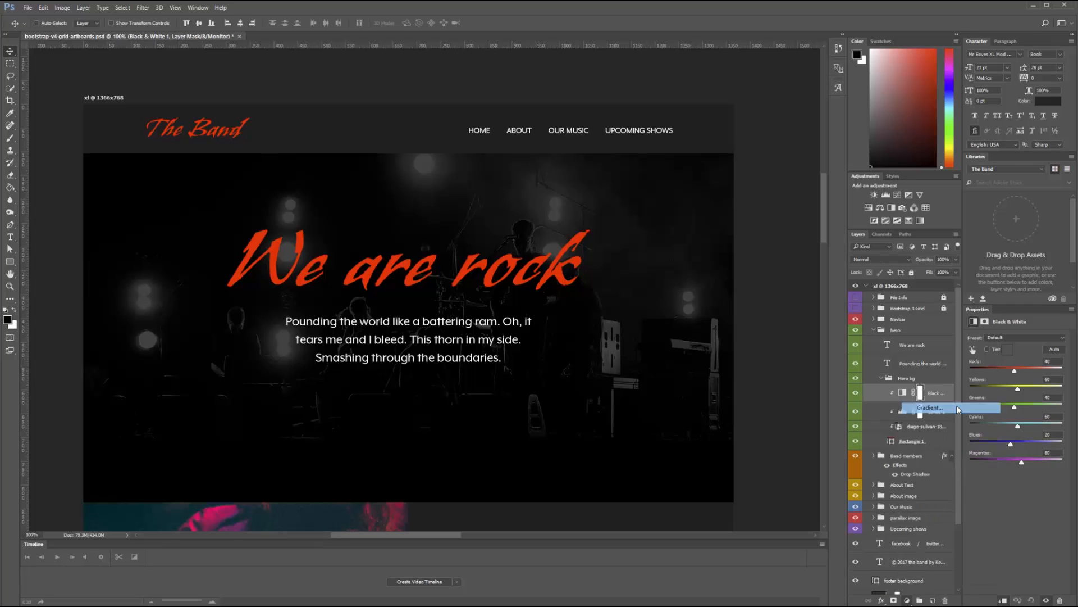
click(699, 107)
key(Escape)
key(Escape)
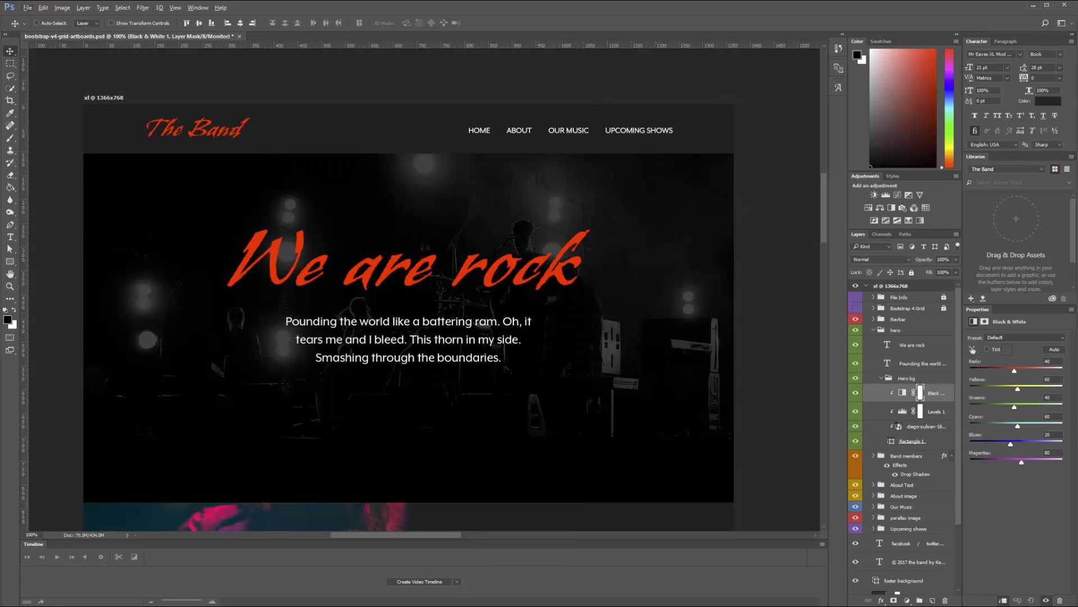
Step: Switch to the browser and open uiGradients in a new tab to look up the Bloody Mary gradient's colour codes
key(alt+Tab)
middle_click(289, 28)
middle_click(197, 28)
click(173, 530)
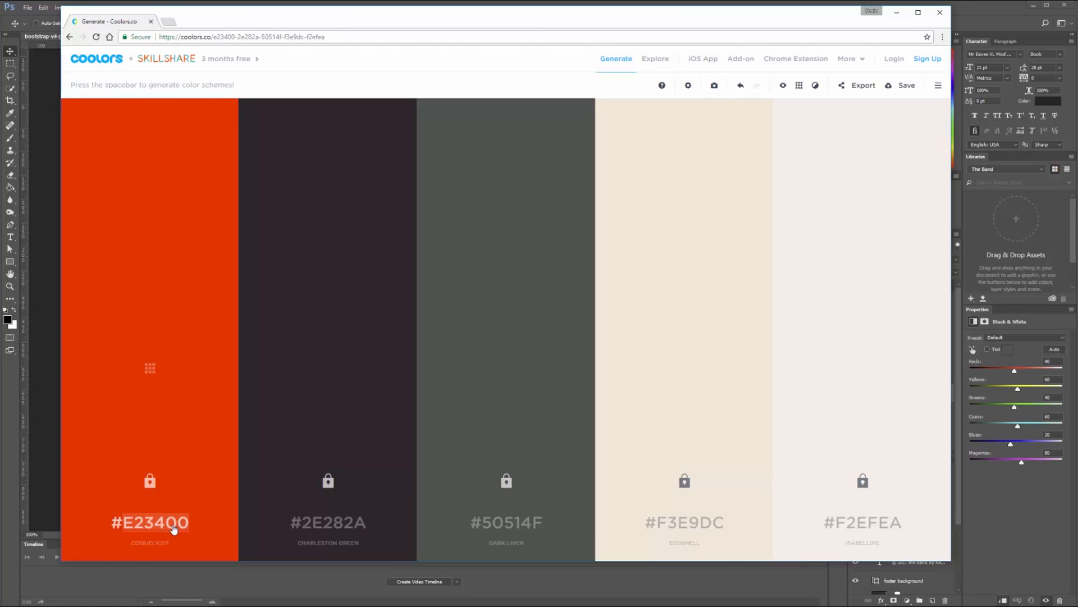
key(ctrl+t)
text(ui)
key(Return)
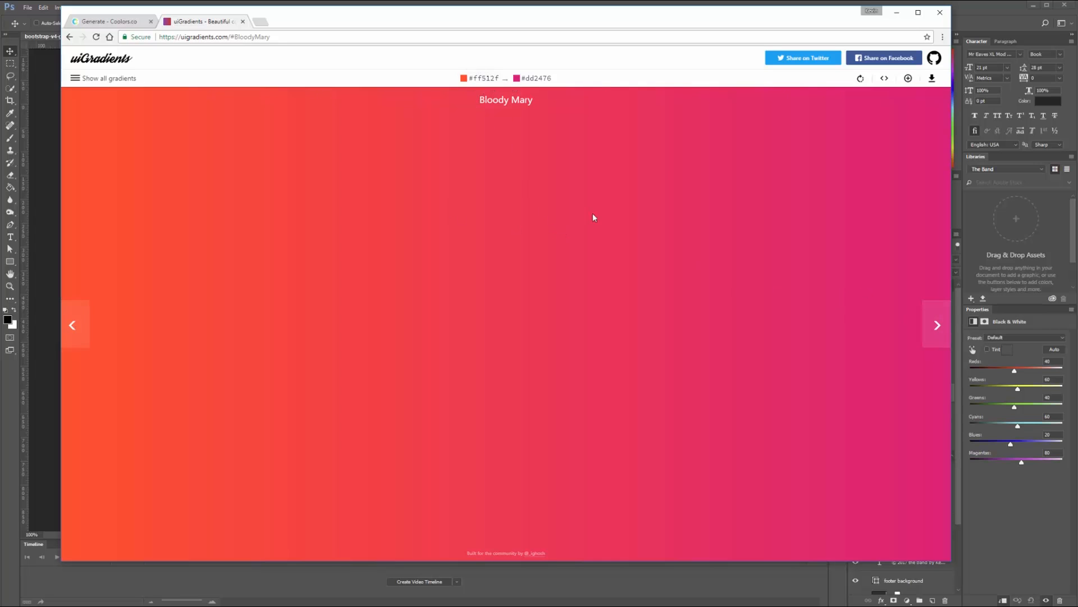
click(884, 78)
click(770, 336)
key(alt+Tab)
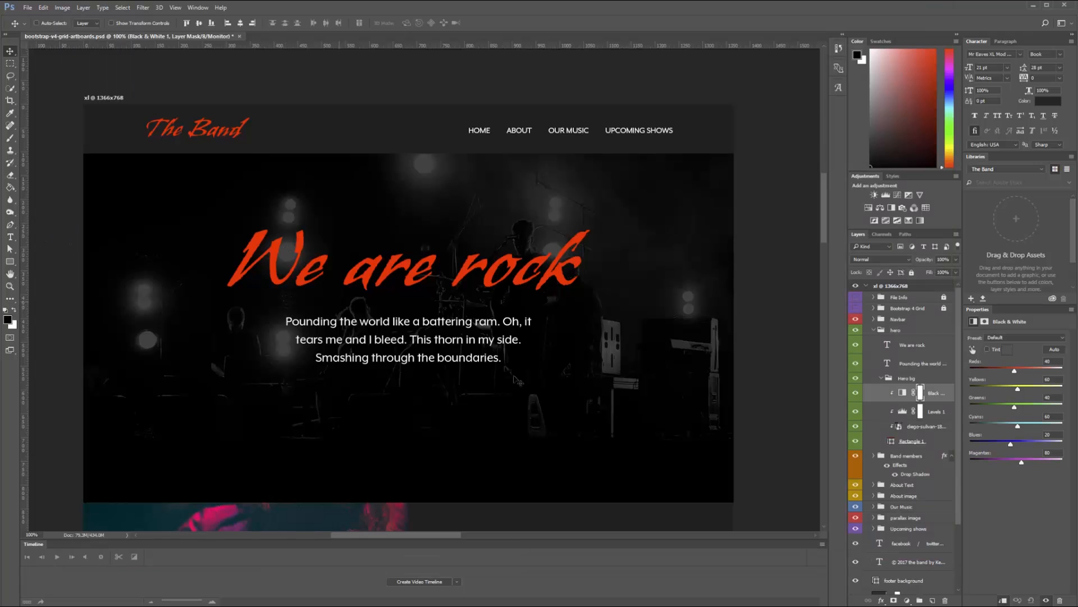
Step: Try to set the foreground colour to ff512f while the Black & White layer mask is selected
click(905, 600)
click(8, 321)
text(ff512f)
key(Return)
Step: Copy the Bloody Mary colours from uiGradients into Photoshop, with foreground dd2476 and background ff512f
key(alt+Tab)
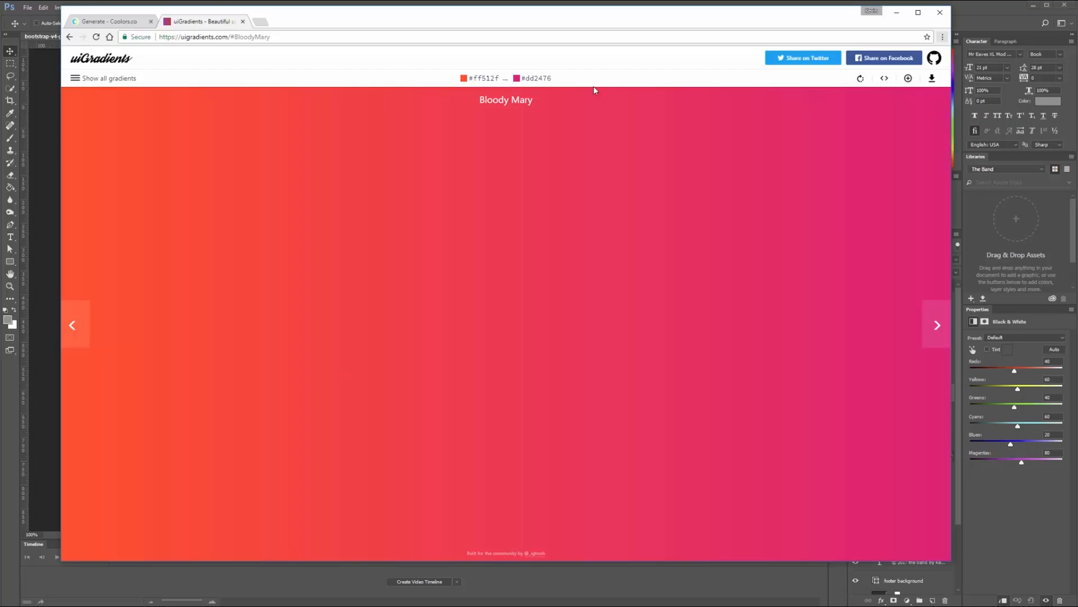
key(alt+Tab)
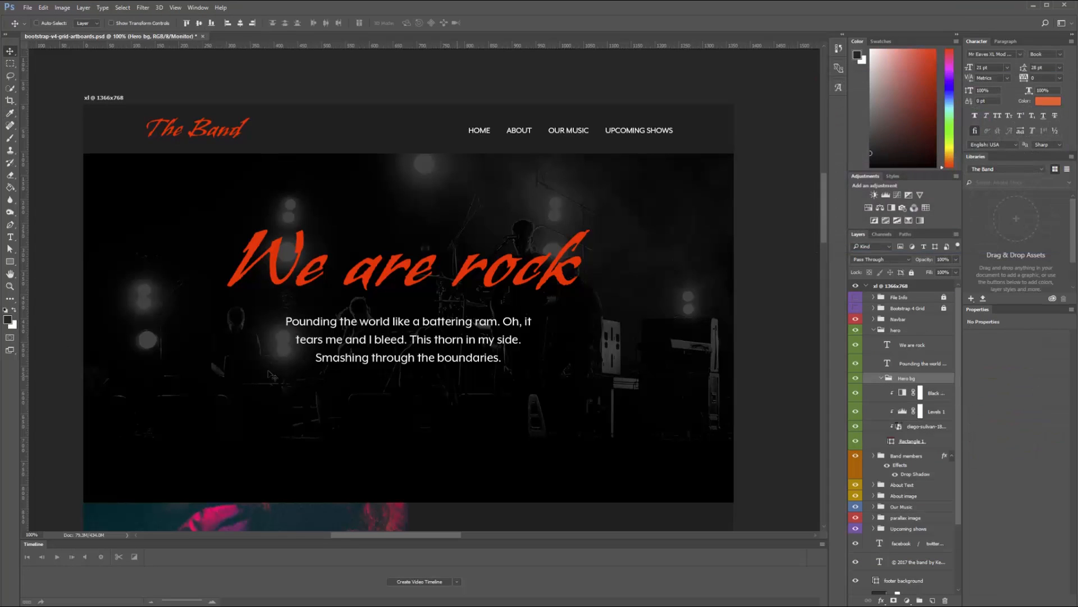
click(9, 320)
key(ctrl+v)
key(Return)
key(alt+Tab)
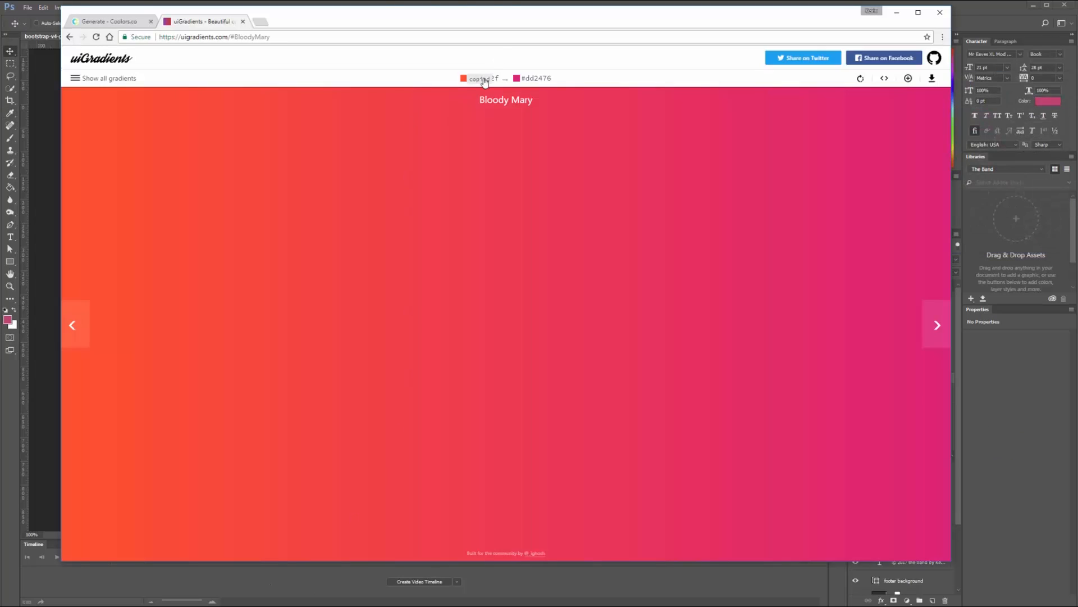
key(alt+Tab)
click(12, 324)
key(ctrl+v)
key(Return)
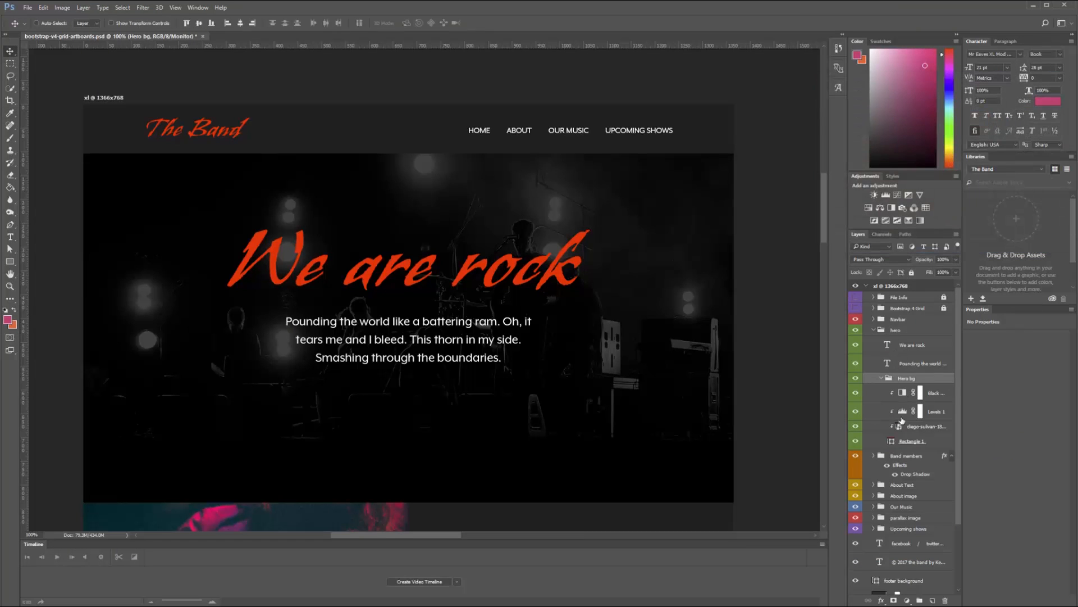
Step: Add a linear foreground-to-background gradient fill at about 178° above the Black & White layer and clip it to the hero background
click(907, 601)
click(950, 402)
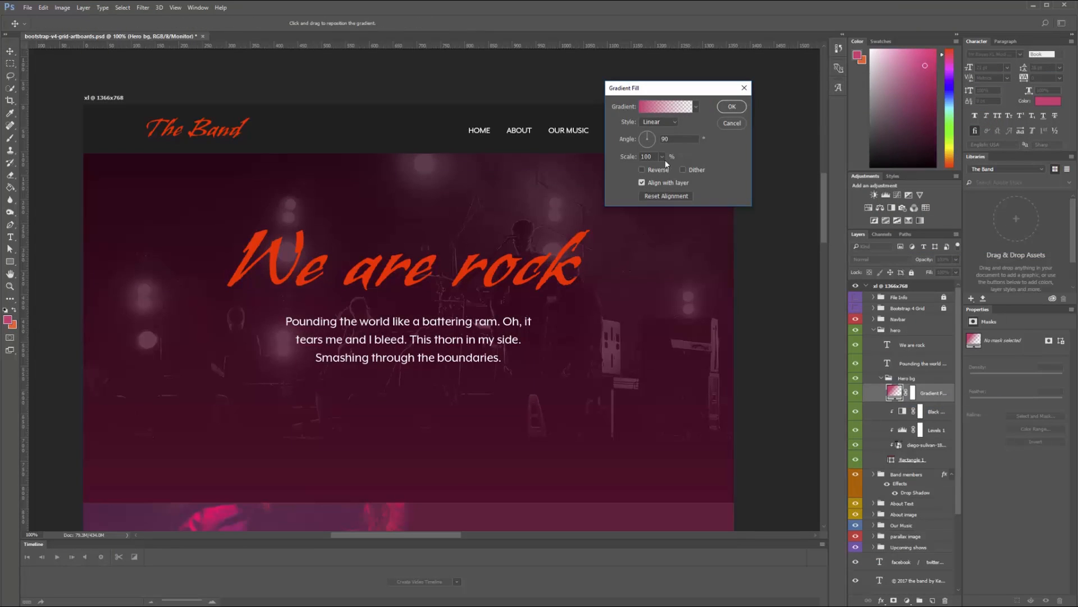
click(696, 107)
click(620, 128)
click(739, 162)
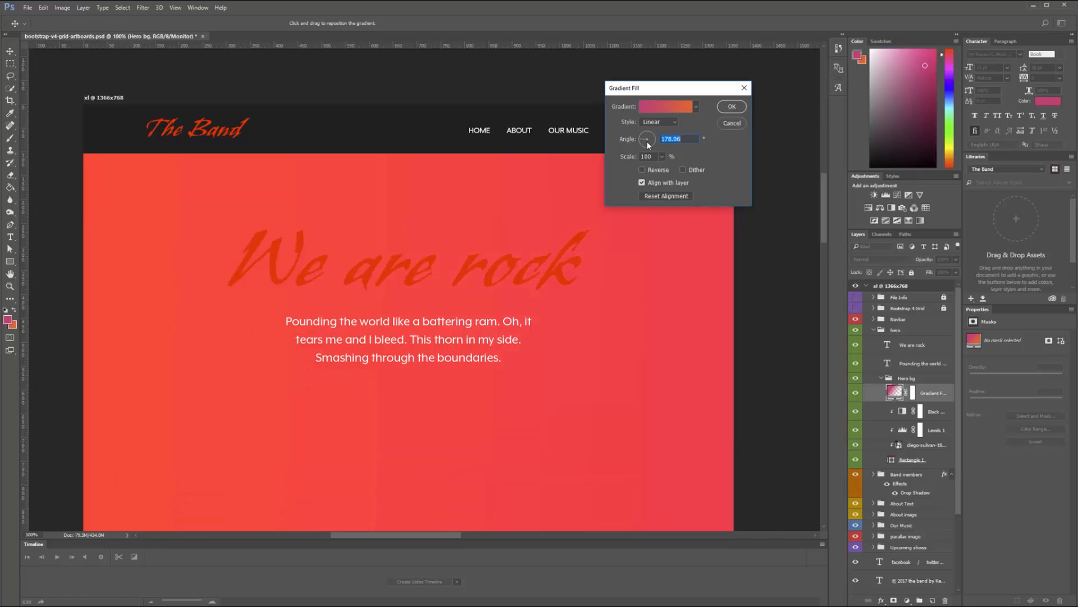
click(732, 107)
alt+click(944, 400)
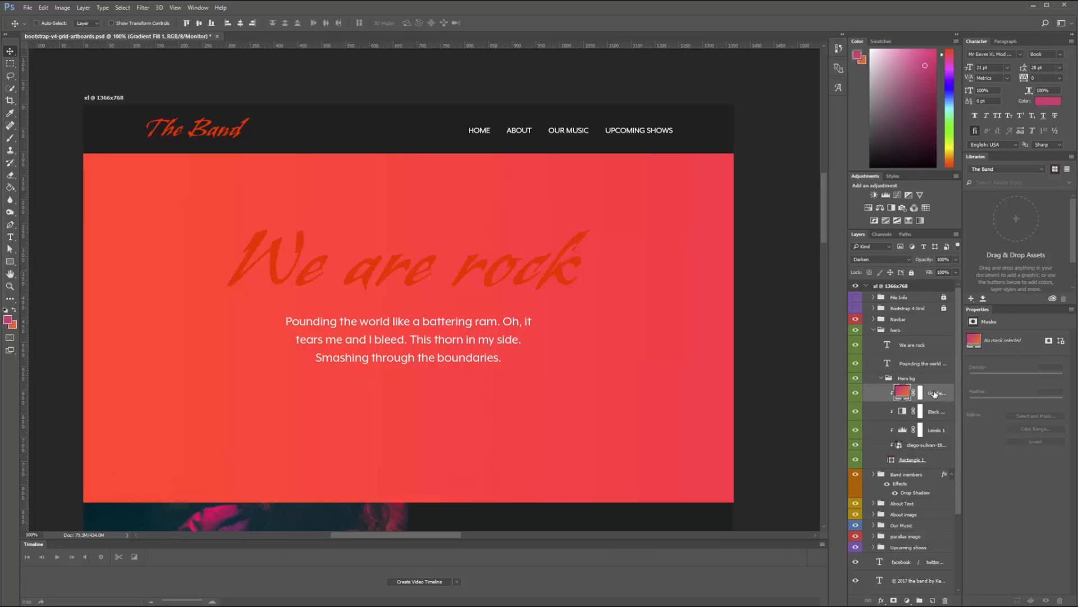
Step: Cycle through the blend modes of the hero's gradient fill and set it to Divide
key(shift+plus)
key(shift+plus)
key(shift+plus)
key(shift+plus)
key(shift+plus)
key(shift+plus)
key(shift+plus)
key(shift+plus)
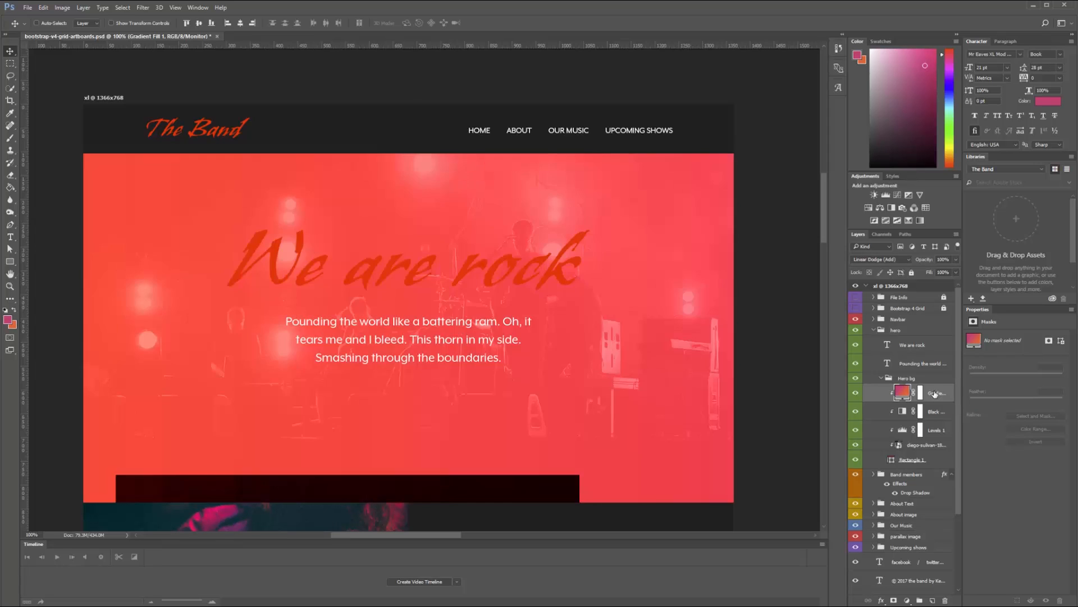
key(shift+plus)
key(shift+plus)
key(shift+plus)
key(shift+plus)
key(shift+plus)
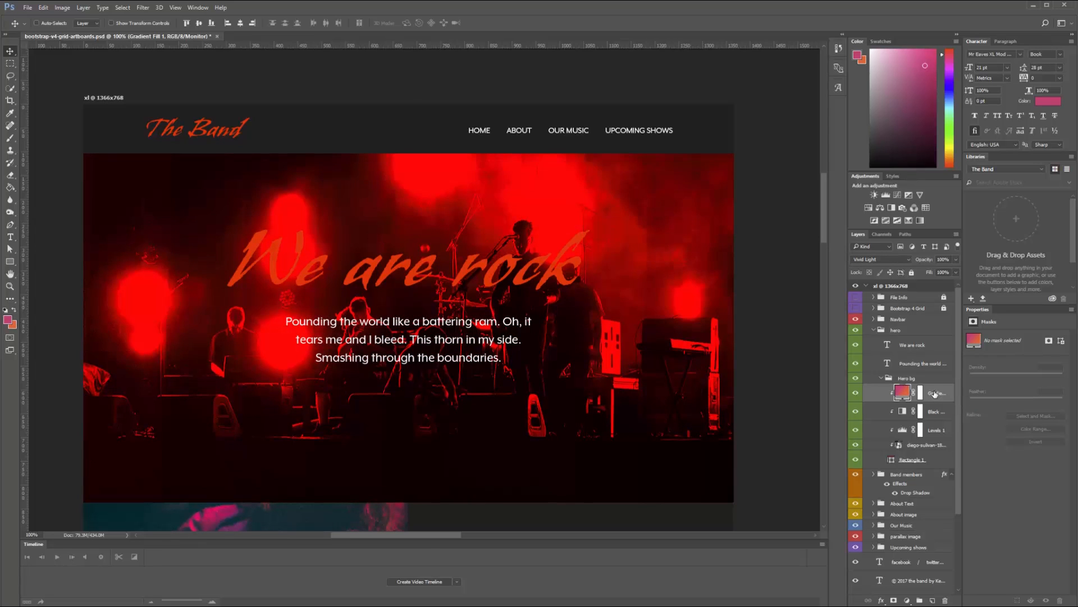
key(shift+plus)
key(shift+plus)
key(shift+plus)
key(shift+plus)
key(shift+plus)
key(shift+plus)
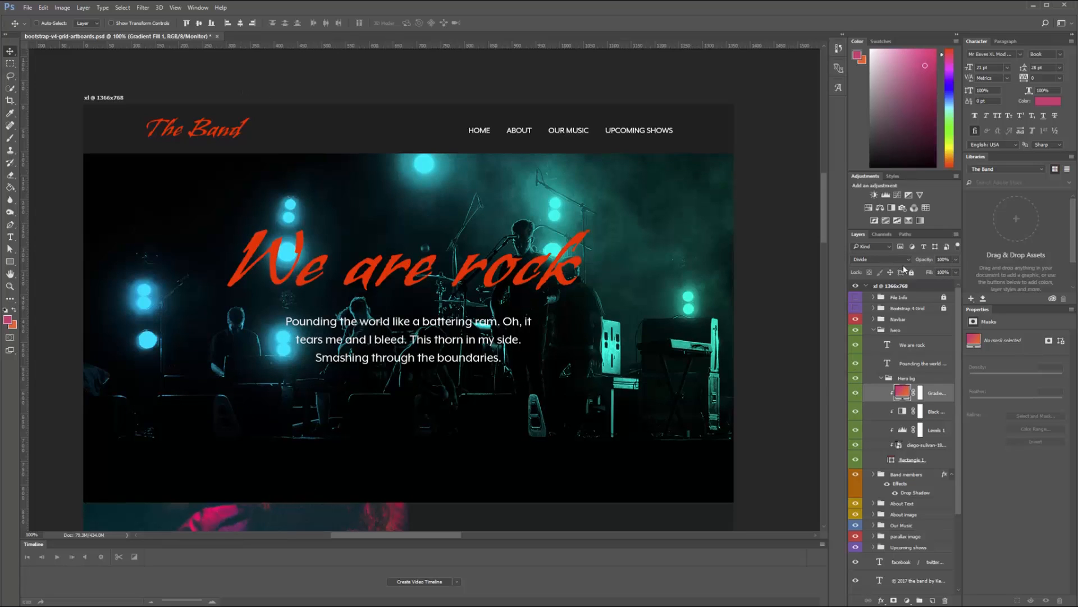
key(shift+plus)
key(shift+minus)
key(shift+minus)
Step: Try recolouring the We are rock heading with colours sampled from the hero and About photos
mouse_move(823, 226)
mouse_down()
mouse_move(824, 274)
mouse_move(822, 221)
mouse_up()
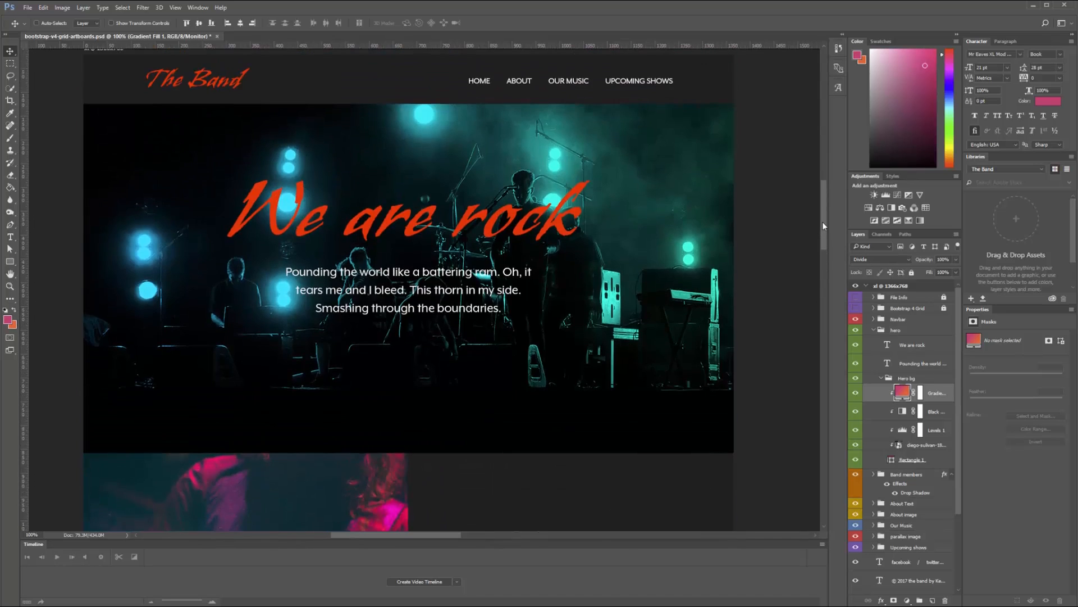
key(t)
triple_click(570, 225)
click(333, 23)
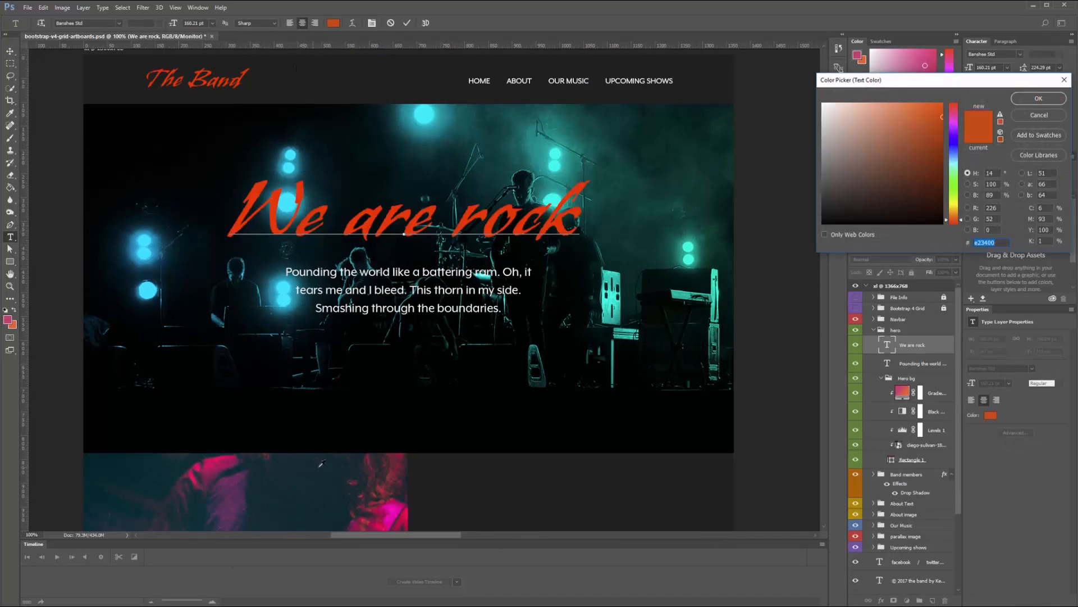
drag(399, 520, 391, 511)
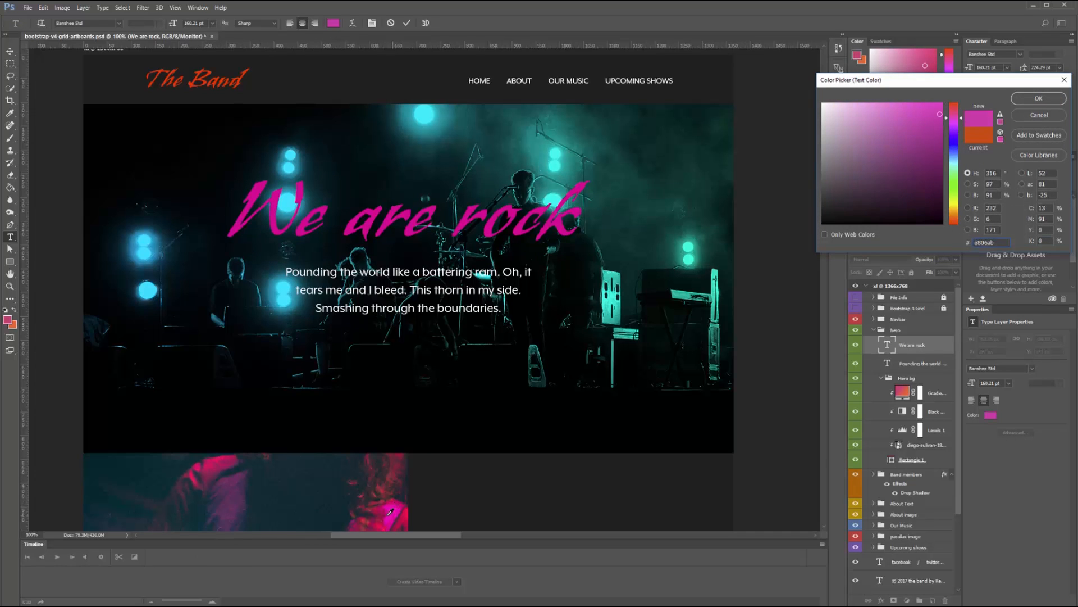
click(194, 509)
click(298, 495)
click(494, 485)
click(425, 114)
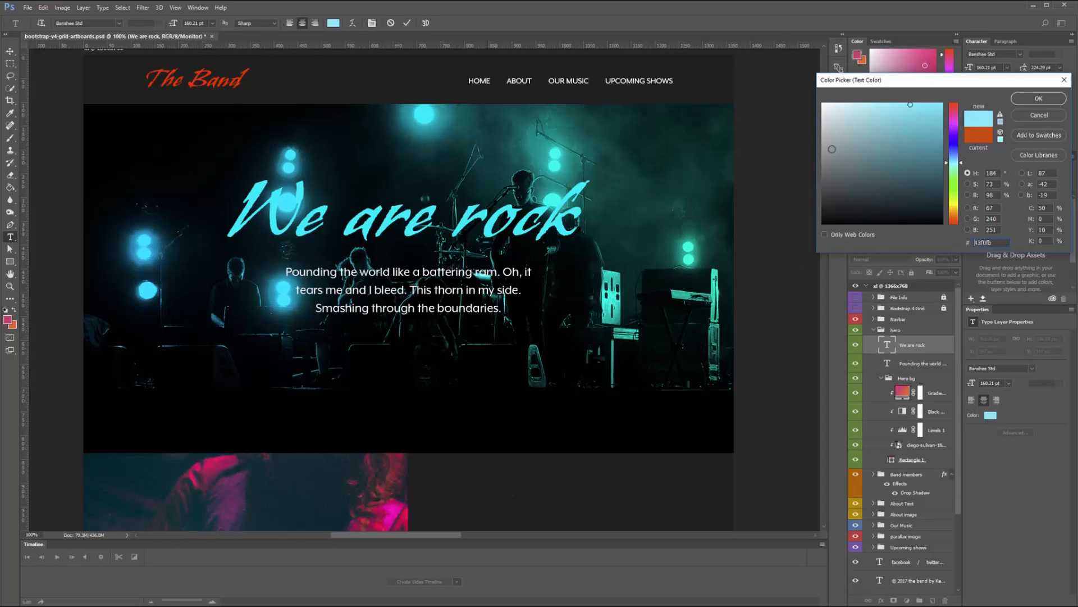
text(b74421)
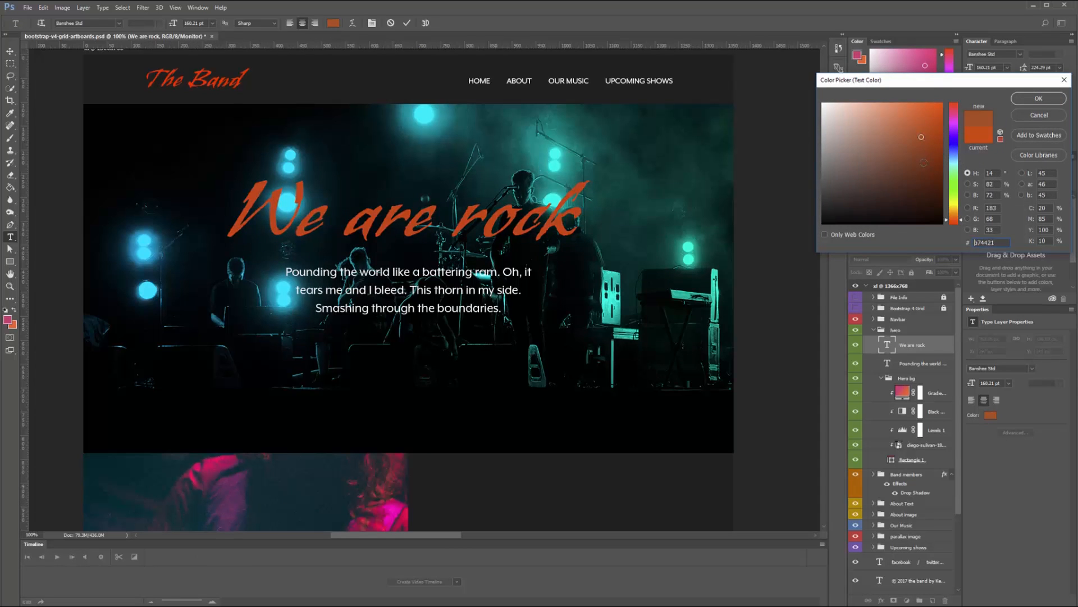
drag(924, 162, 869, 205)
click(209, 469)
click(233, 497)
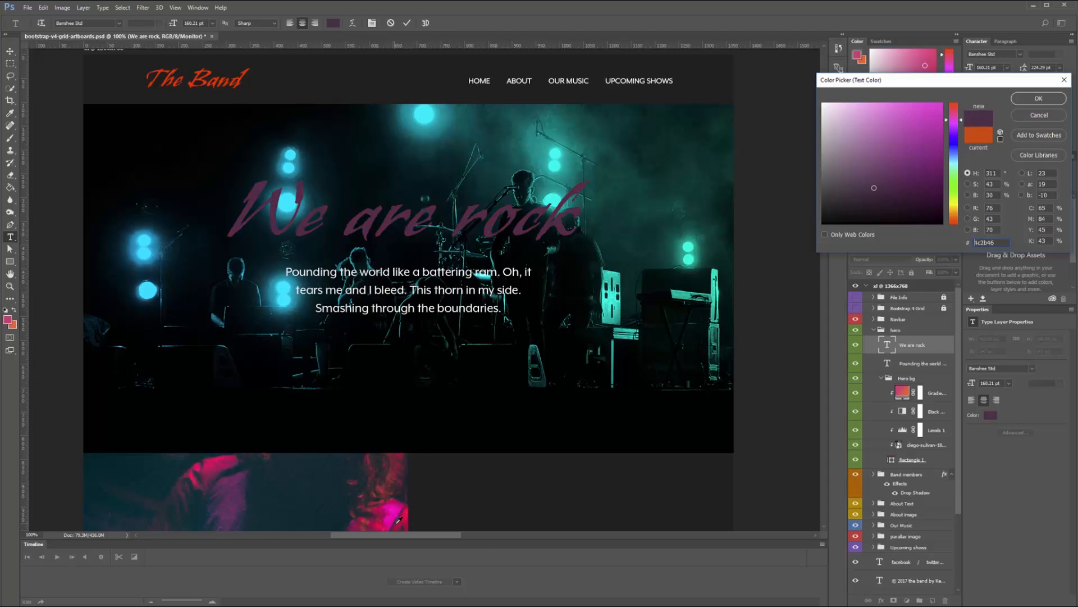
key(Escape)
key(Escape)
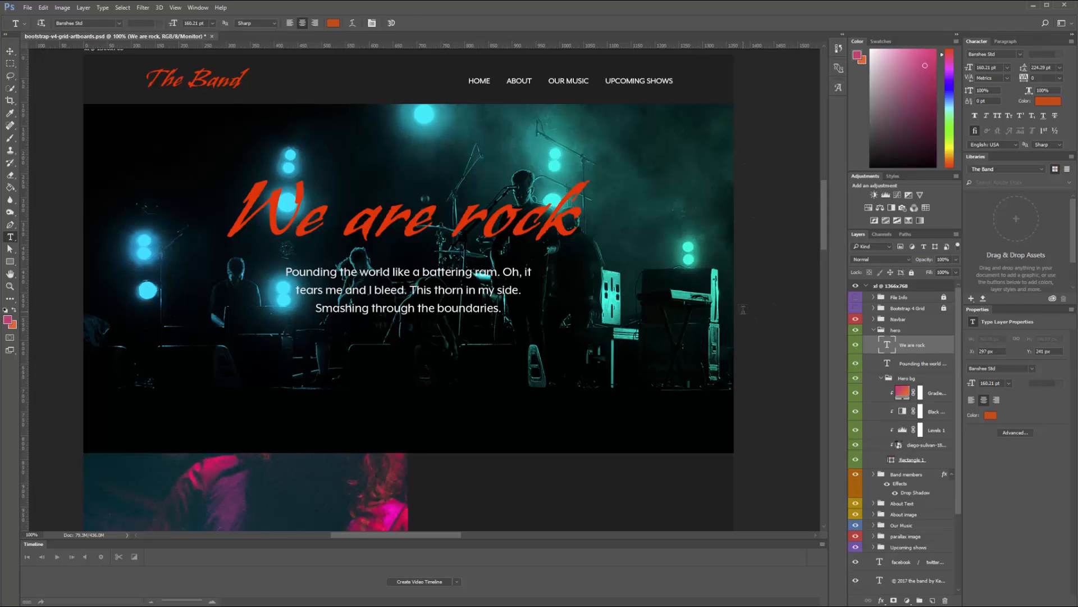
Step: Duplicate the Visit the store button group into the hero group, directly below the tagline text layer
mouse_move(824, 241)
mouse_down()
mouse_move(823, 253)
mouse_move(824, 244)
mouse_up()
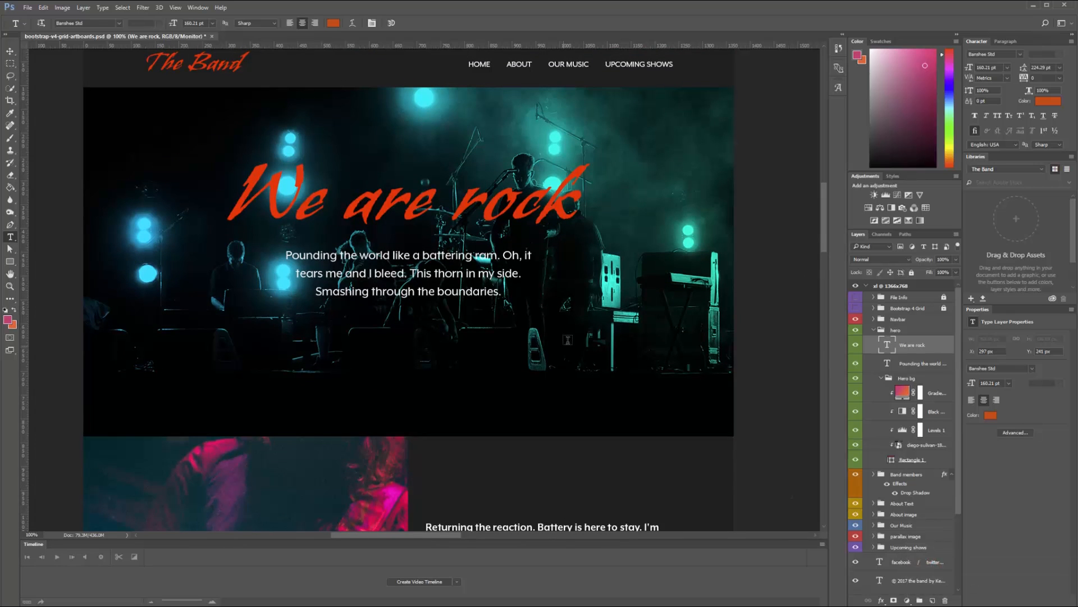
key(v)
key(alt+shift+bracketleft)
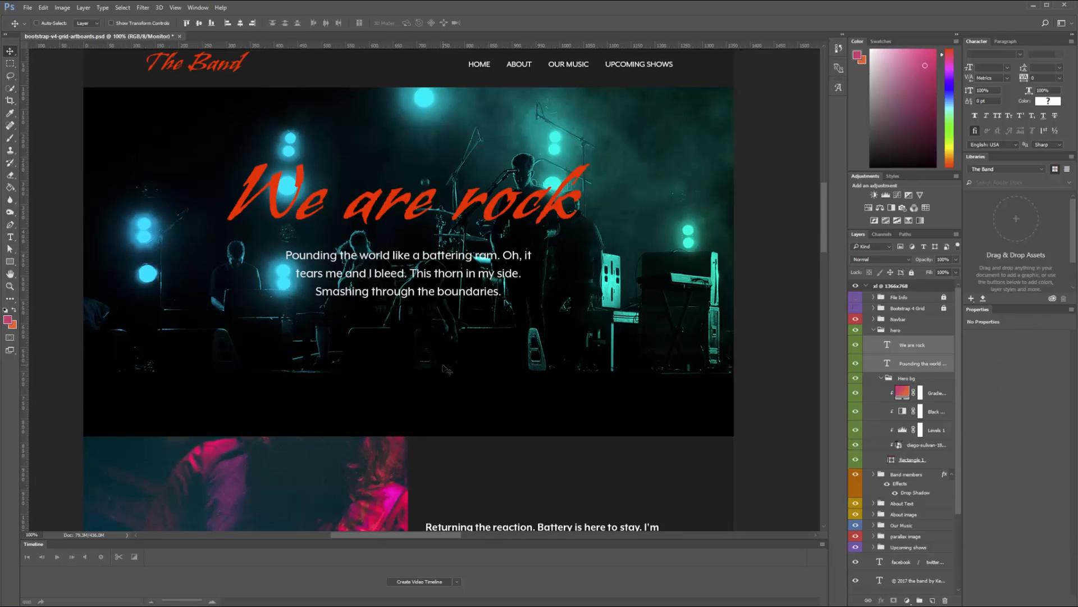
drag(828, 242, 817, 393)
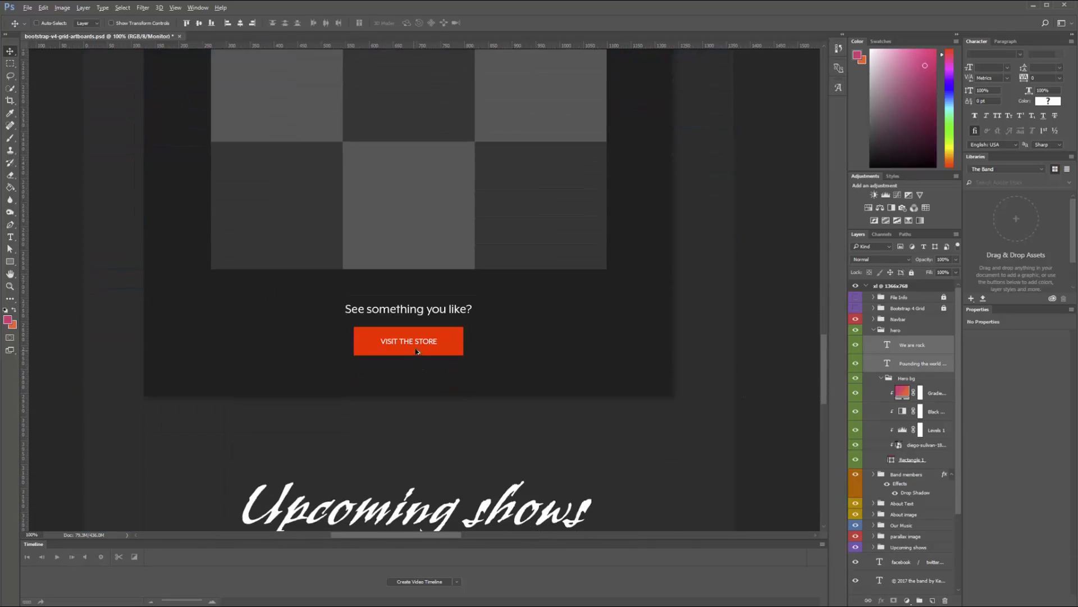
ctrl+click(415, 349)
click(915, 555)
drag(916, 556, 920, 353)
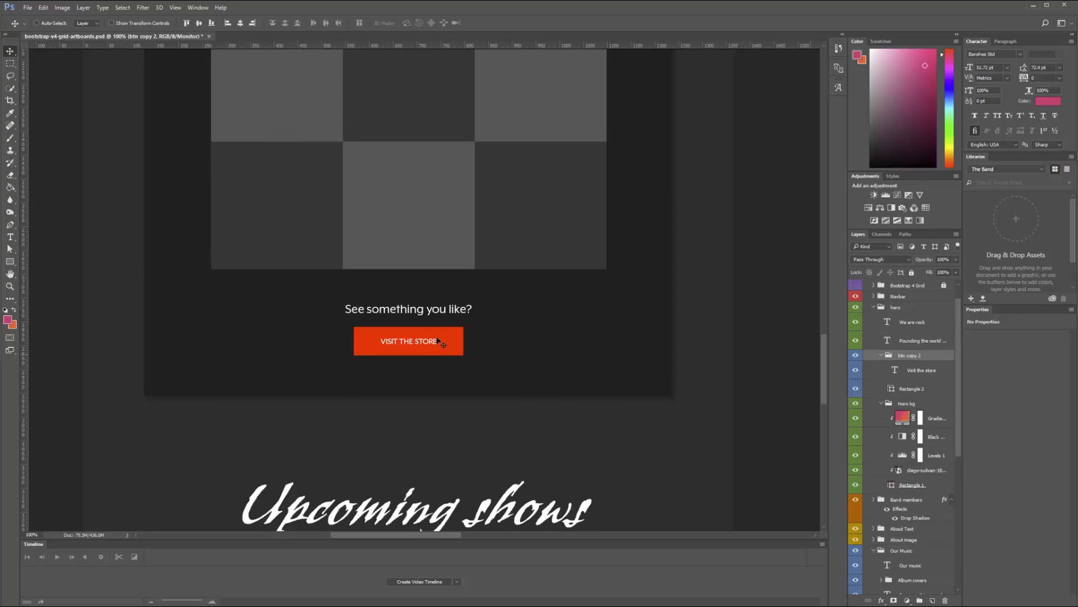
Step: Move the copied button into the hero below the tagline paragraph and centre it horizontally on the artboard
drag(439, 344, 456, 153)
drag(457, 163, 457, 427)
drag(456, 427, 447, 178)
mouse_move(448, 179)
mouse_down()
mouse_move(462, 461)
mouse_move(451, 161)
mouse_up()
drag(469, 154, 514, 345)
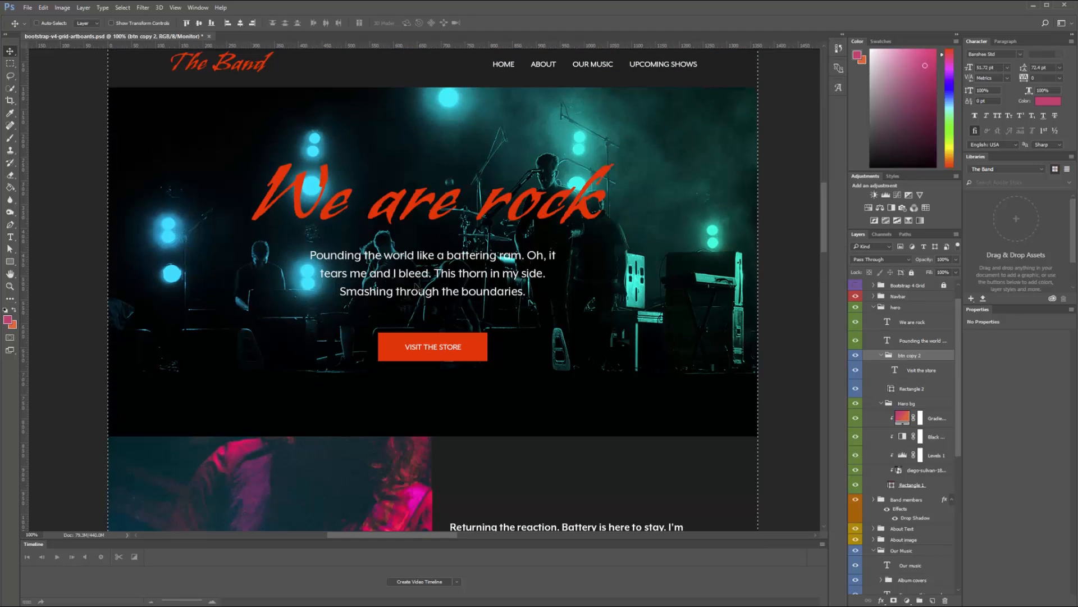
Step: Change the hero button's text to Listen to our music and centre it within the button's rectangle
key(t)
double_click(449, 346)
key(ctrl+a)
text(LISTen to our music)
key(ctrl+Return)
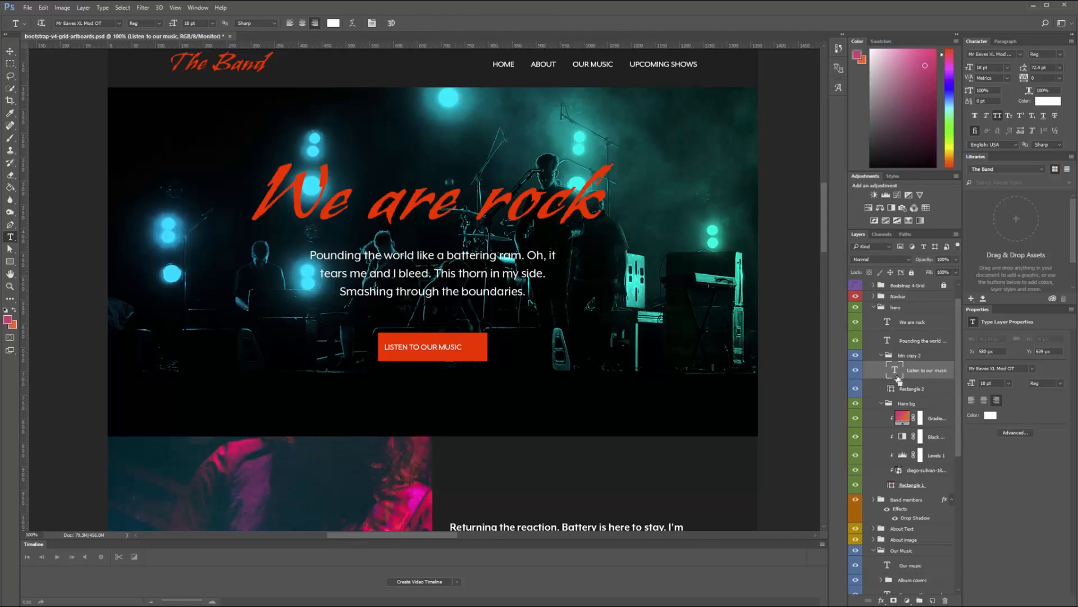
key(v)
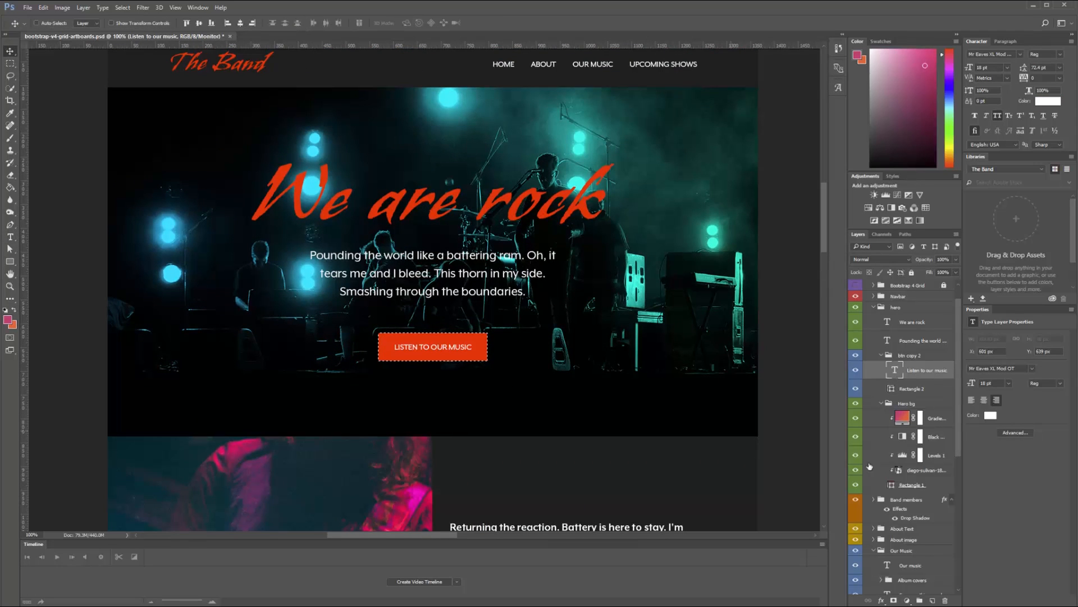
Step: Widen the hero button's rectangle to about 118% from its centre and move the button group slightly closer to the tagline
click(935, 390)
key(ctrl+t)
drag(487, 346, 497, 347)
key(Return)
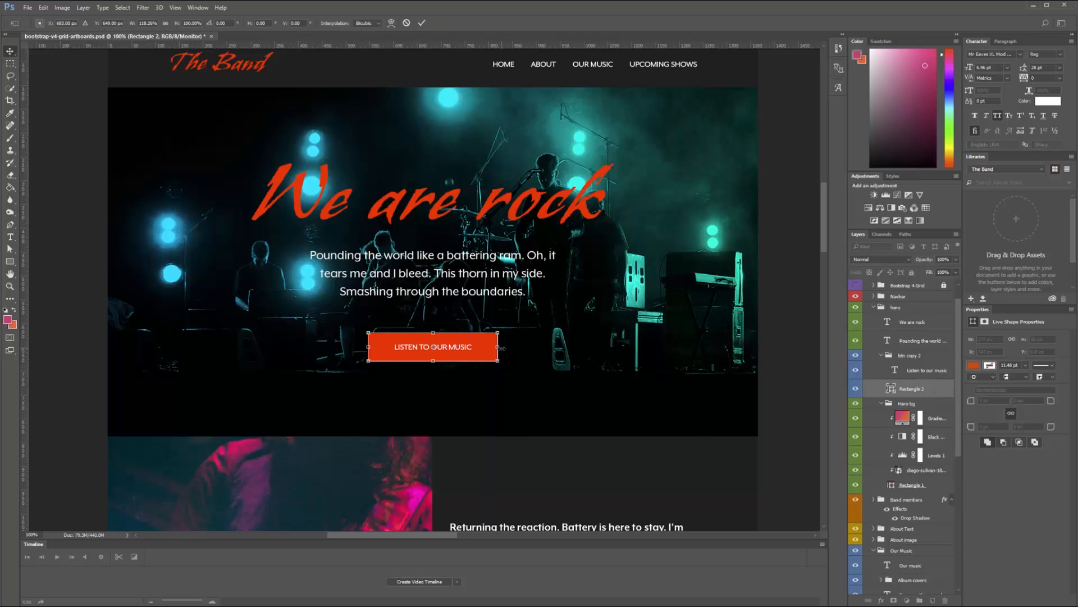
click(920, 358)
drag(599, 321, 607, 339)
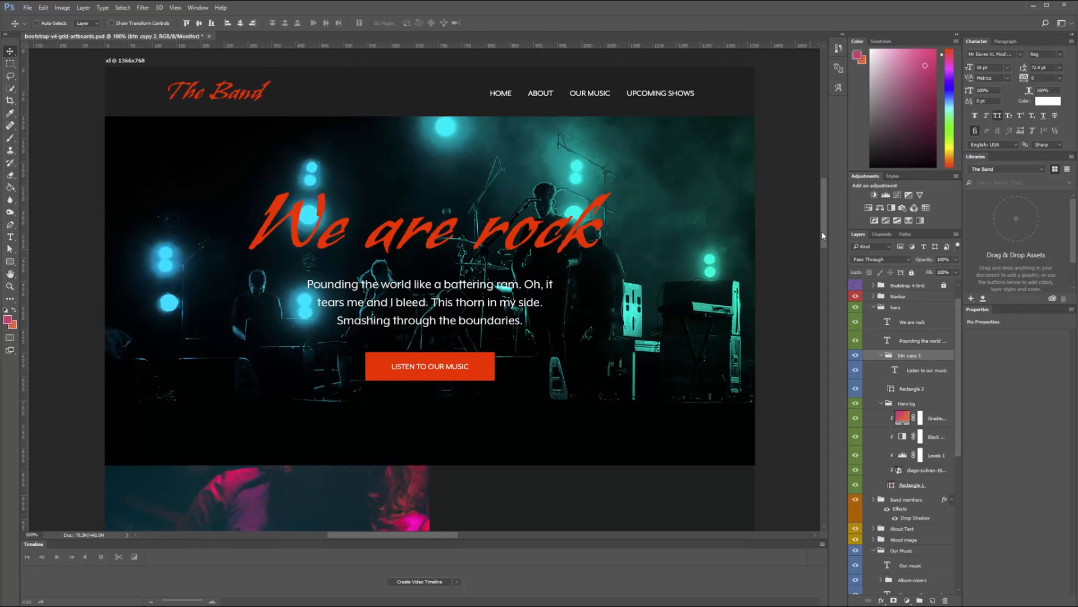